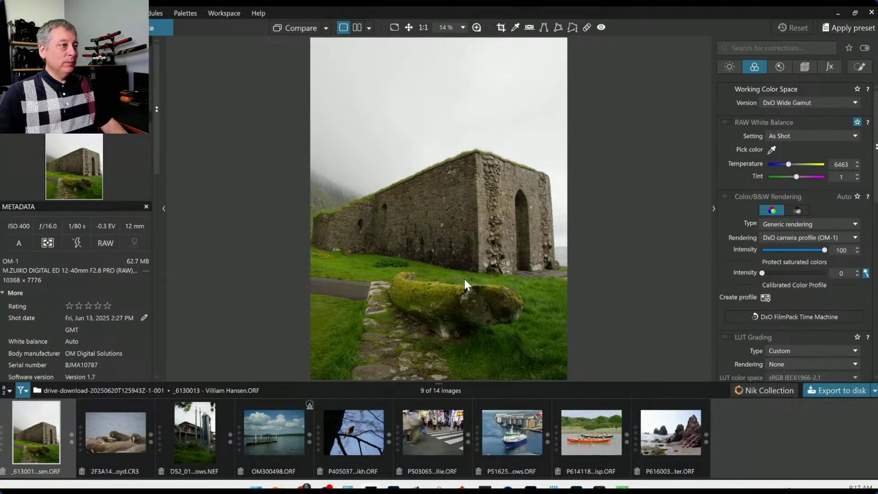
pyautogui.scroll(-1, 465, 280)
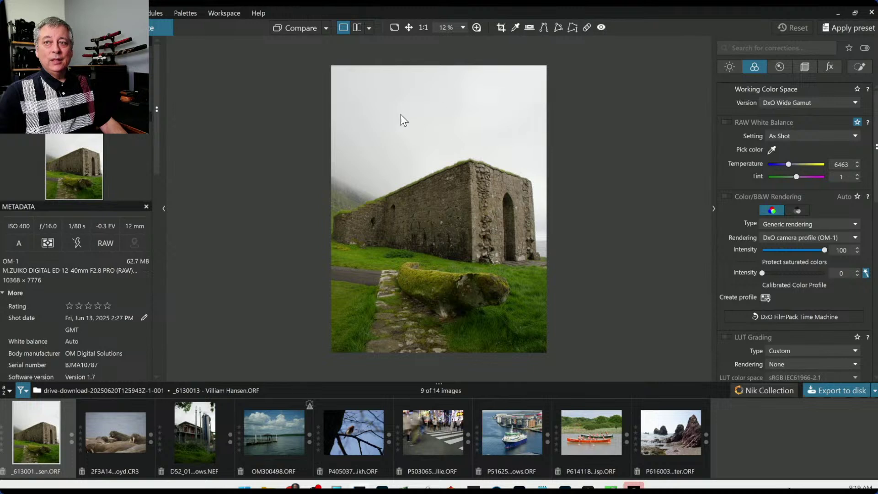
pyautogui.scroll(-2, 770, 306)
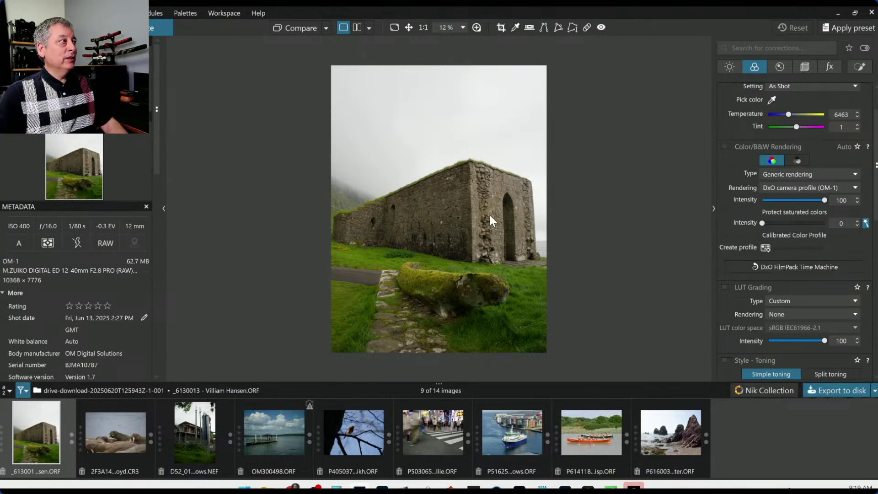
pyautogui.scroll(-10, 747, 323)
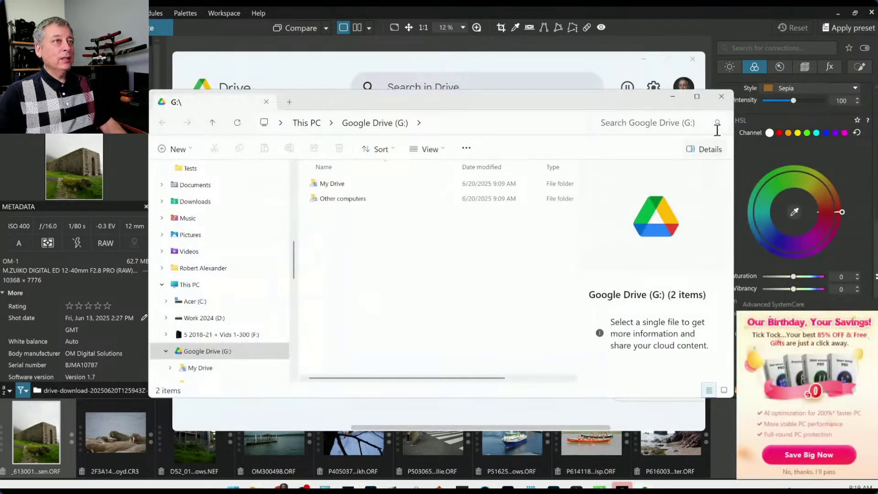
# Close the Google Drive folder and Drive app windows, and dismiss the promotional pop-up.
pyautogui.click(720, 95)
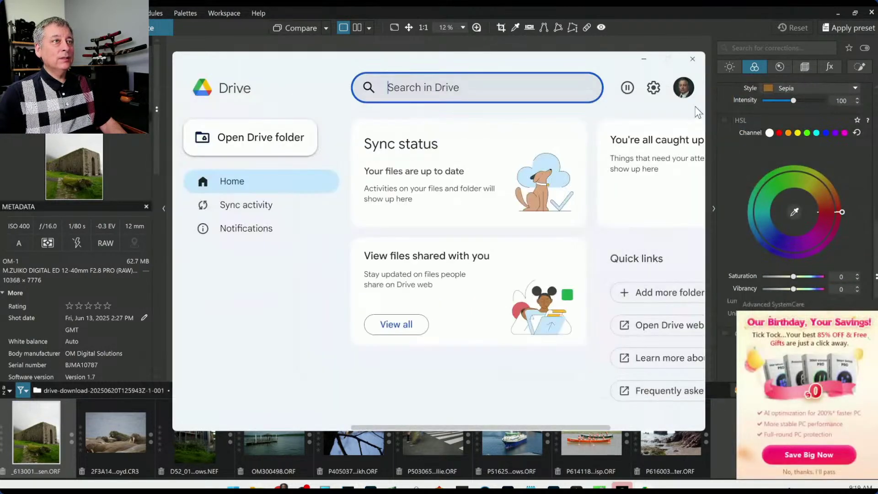
pyautogui.click(691, 58)
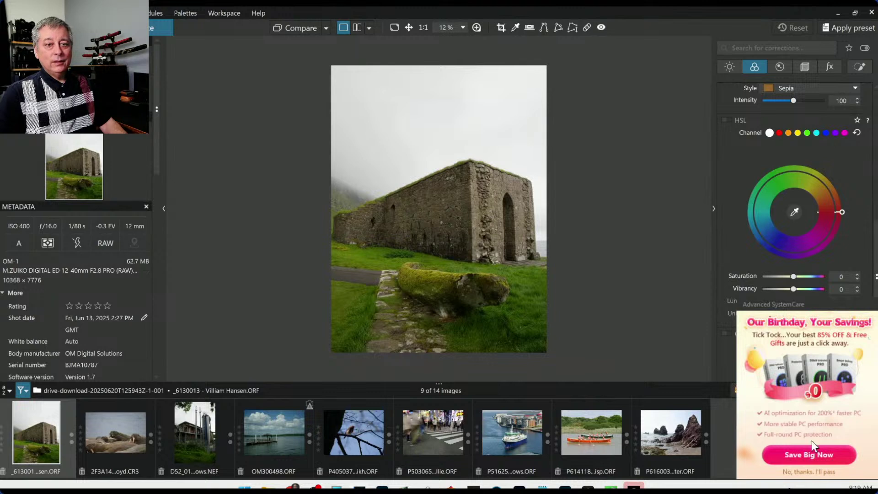
pyautogui.click(809, 472)
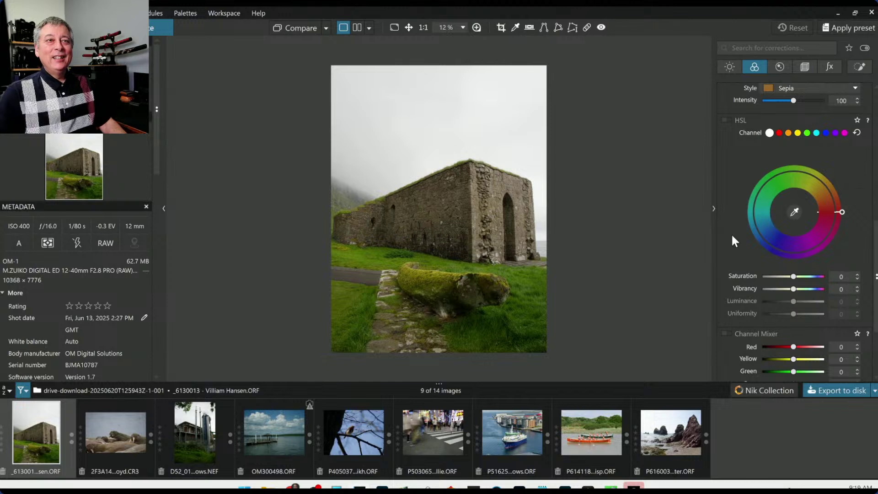
# Turn on Soft Proofing for the stone ruin photo with the sRGB IEC61966-2.1 ICC profile.
pyautogui.scroll(-3, 732, 249)
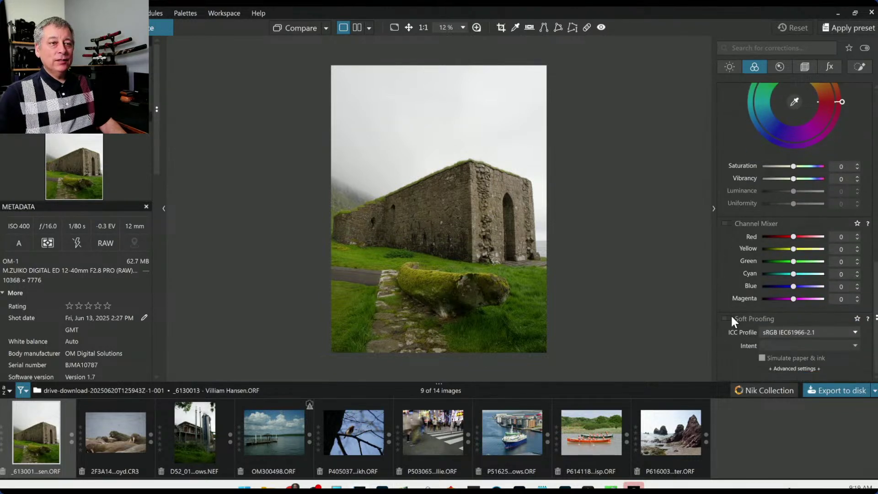
pyautogui.click(731, 316)
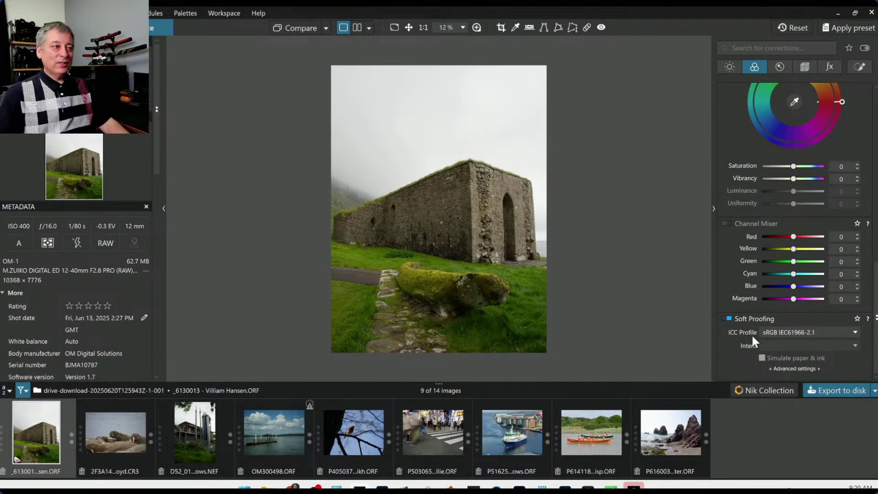
pyautogui.click(483, 279)
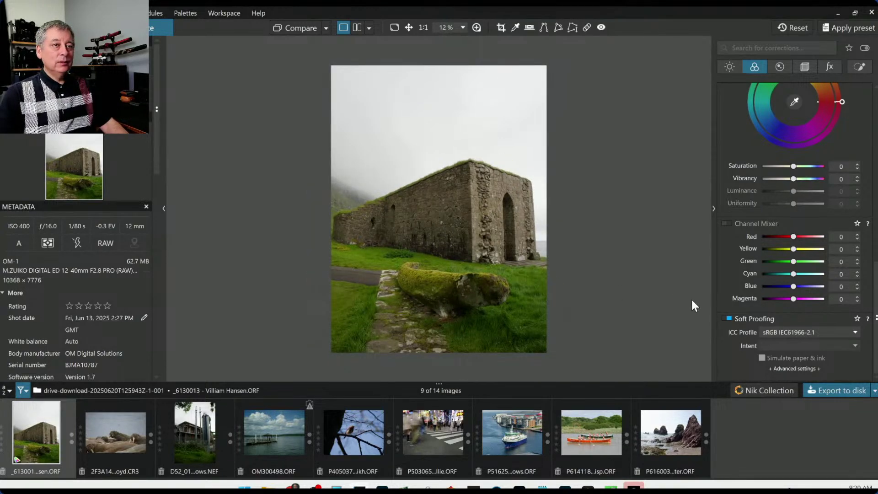
# Show the geometry corrections and switch the Perspective correction on and off again.
pyautogui.scroll(10, 730, 300)
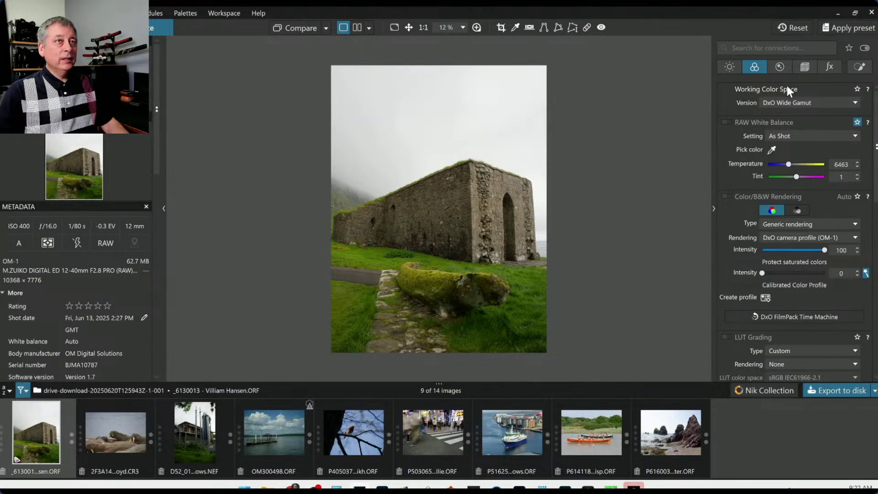
pyautogui.click(803, 70)
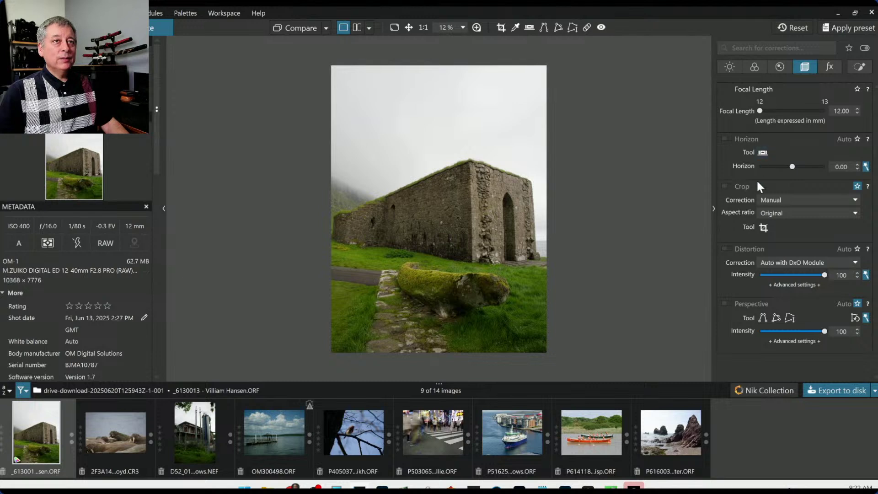
pyautogui.click(728, 302)
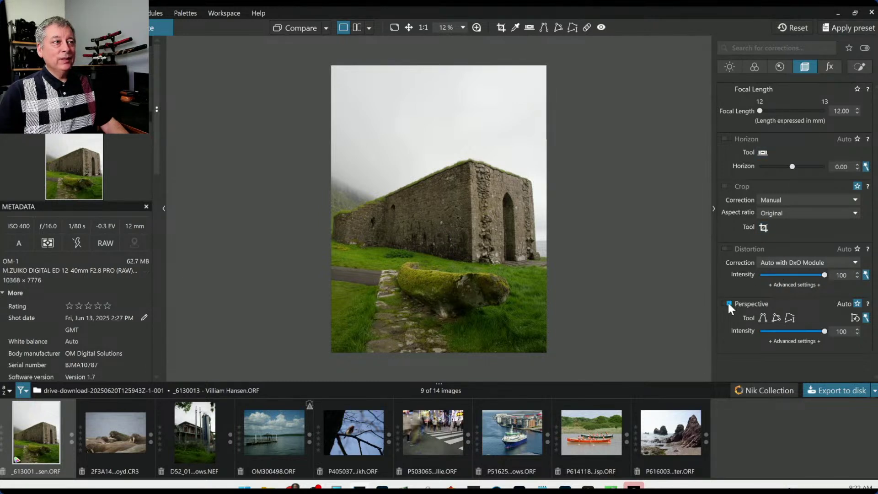
pyautogui.click(728, 303)
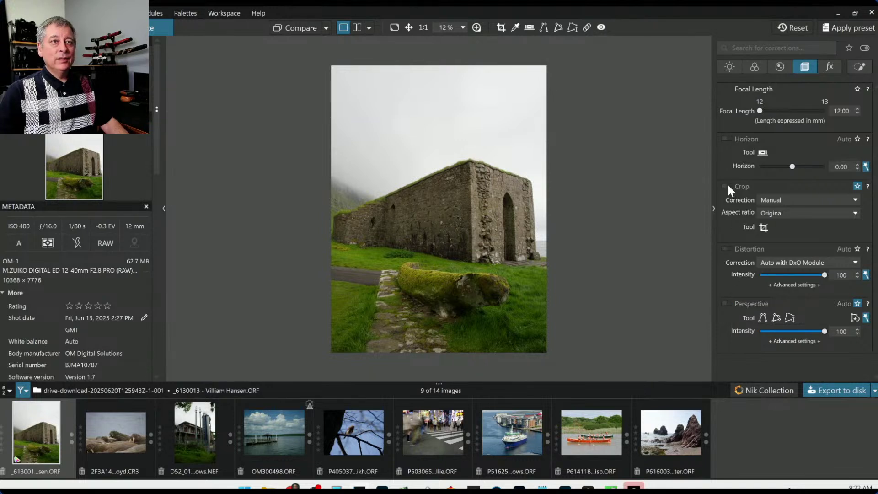
# Try a 1 × 1 crop aspect ratio on the ruin photo, and settle on 5 × 4 instead.
pyautogui.click(784, 209)
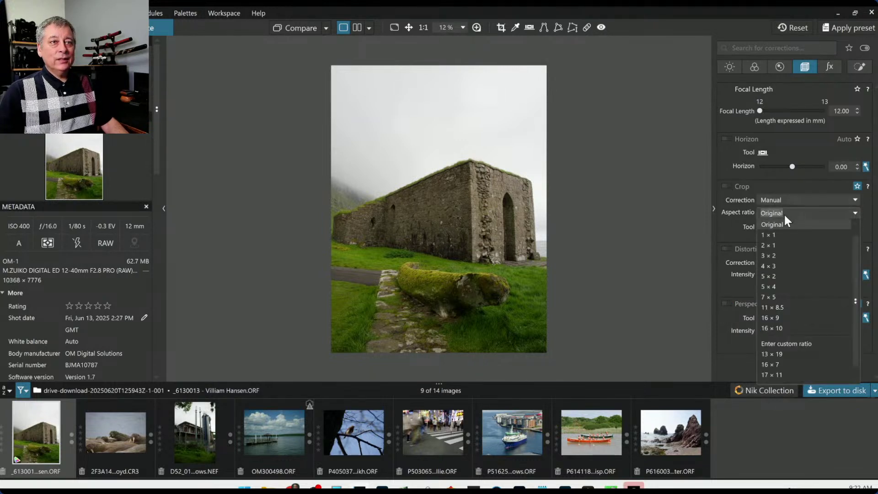
pyautogui.click(782, 237)
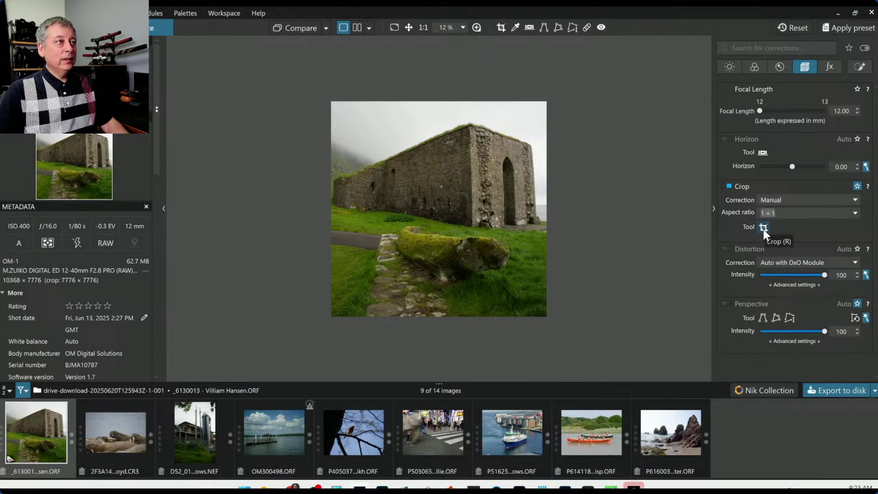
pyautogui.click(770, 212)
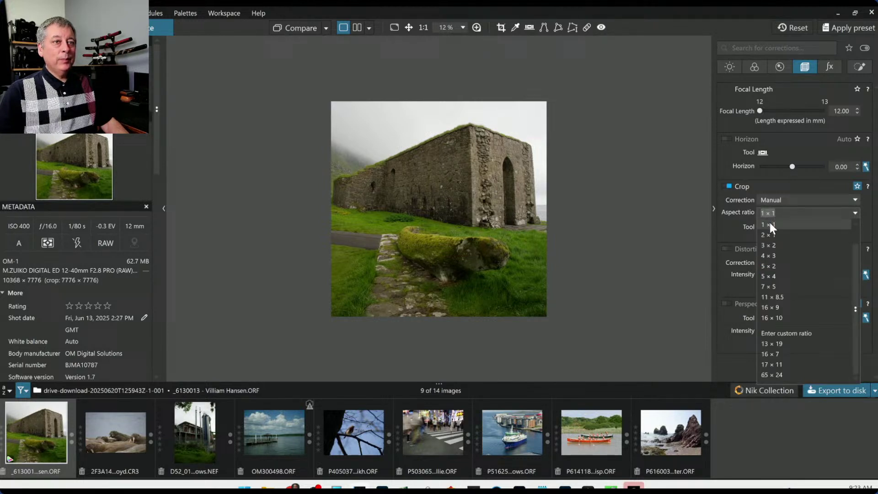
pyautogui.click(770, 278)
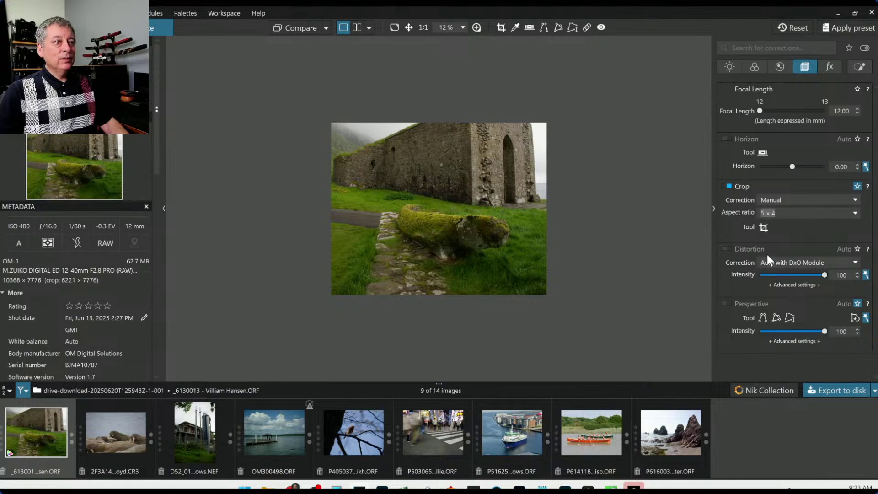
# Resize the 5 × 4 crop into a portrait frame of about 7761 × 9702 px that trims the upper sky, and apply it.
pyautogui.click(766, 230)
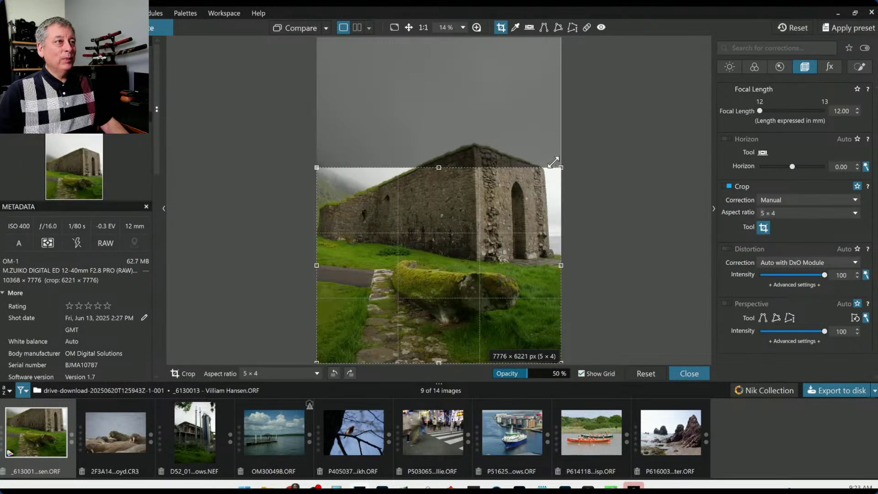
pyautogui.moveTo(554, 162); pyautogui.dragTo(538, 100)
pyautogui.moveTo(434, 105)
pyautogui.mouseDown()
pyautogui.moveTo(444, 106)
pyautogui.moveTo(434, 108)
pyautogui.mouseUp()
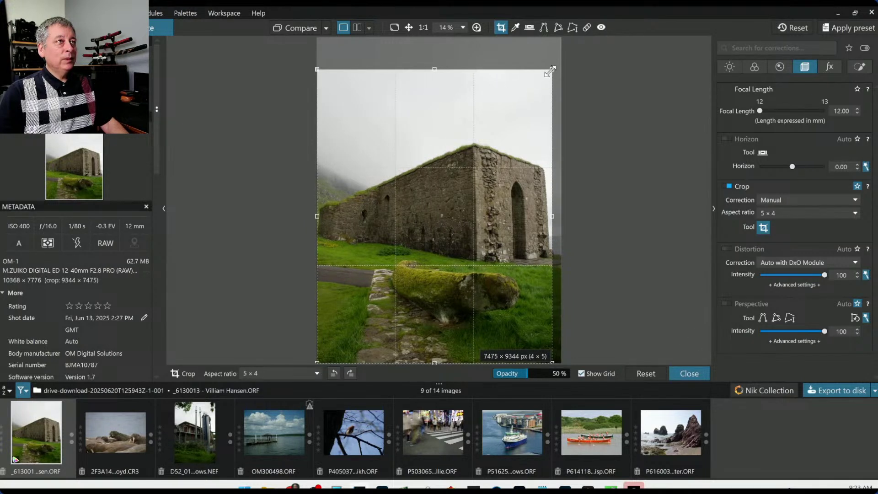
pyautogui.moveTo(552, 69); pyautogui.dragTo(565, 59)
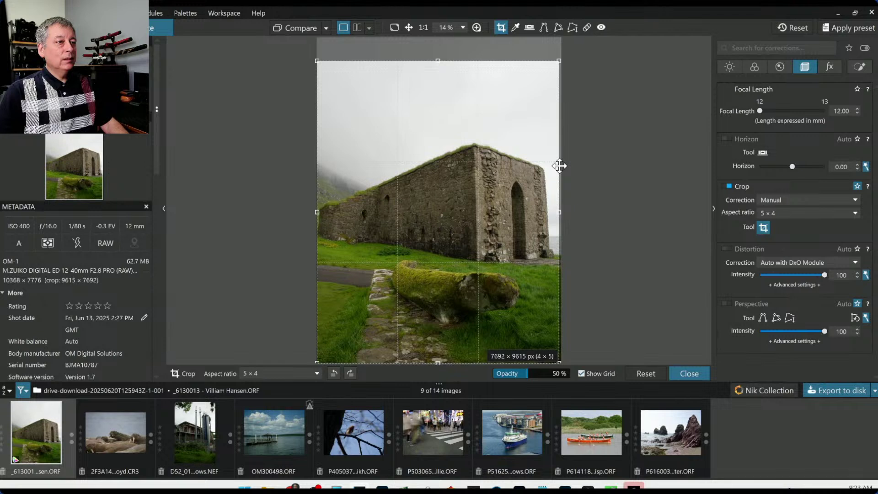
pyautogui.moveTo(559, 60); pyautogui.dragTo(585, 46)
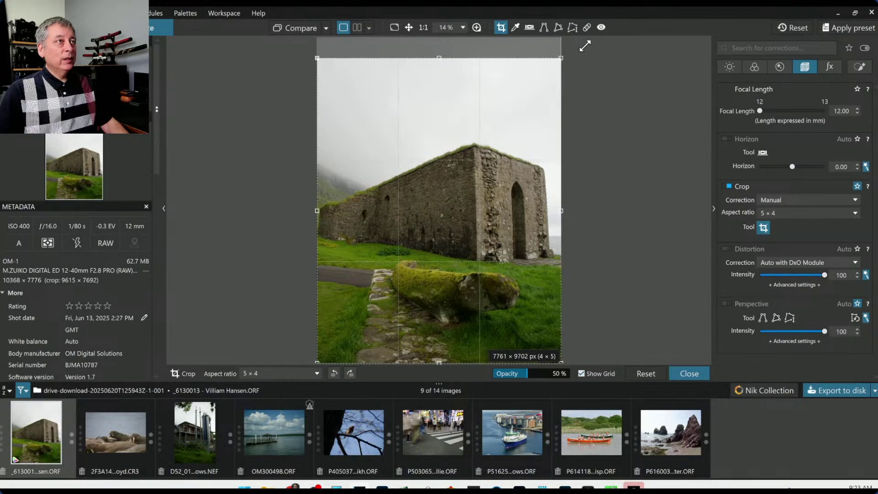
pyautogui.press('Return')
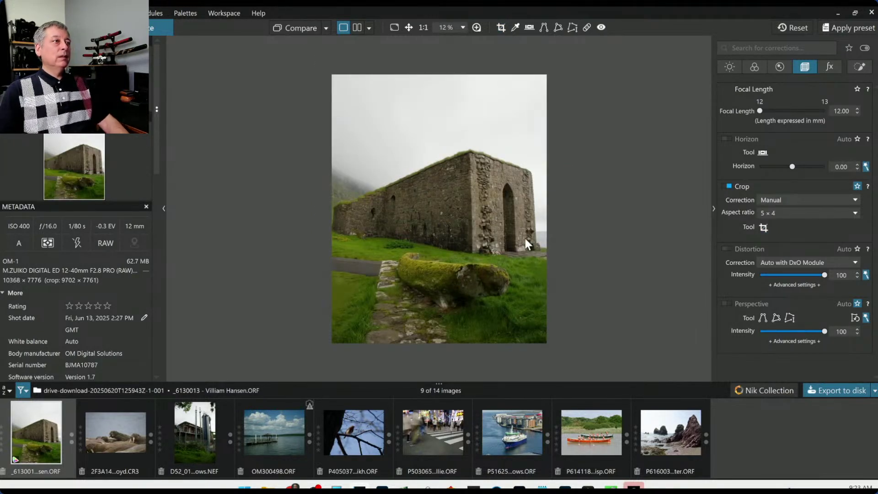
pyautogui.hotkey('ctrl', '-')
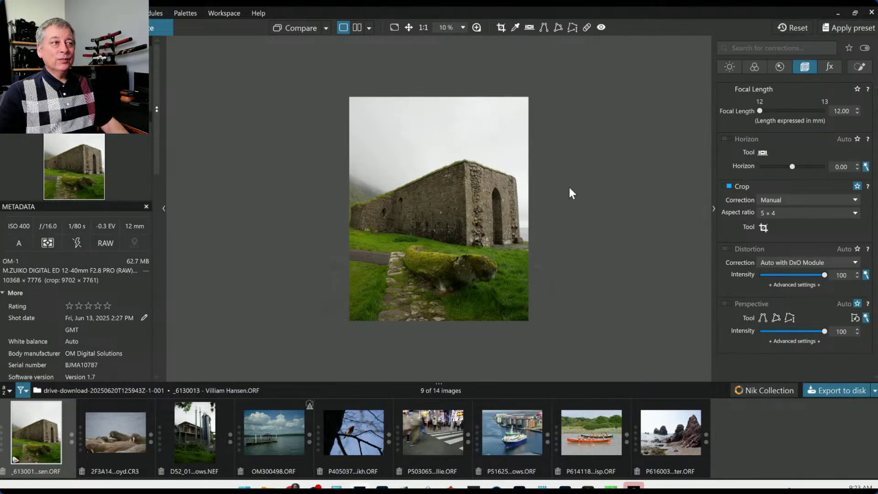
pyautogui.scroll(2, 482, 214)
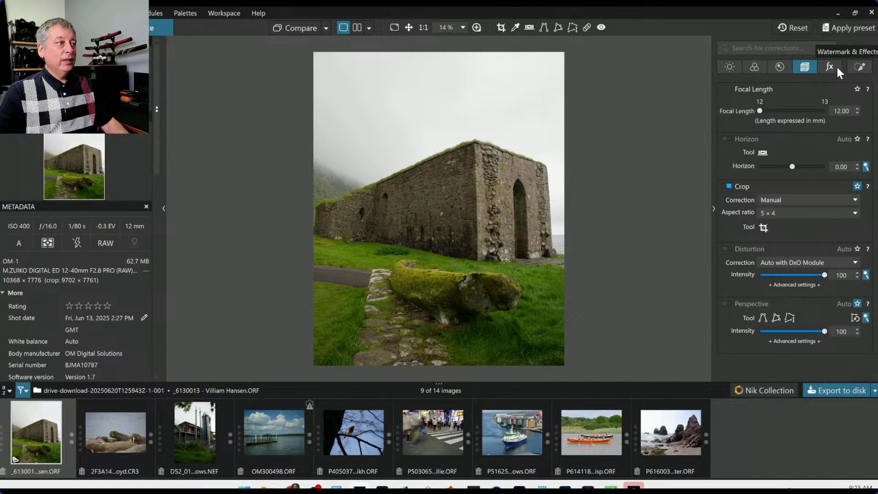
pyautogui.click(756, 67)
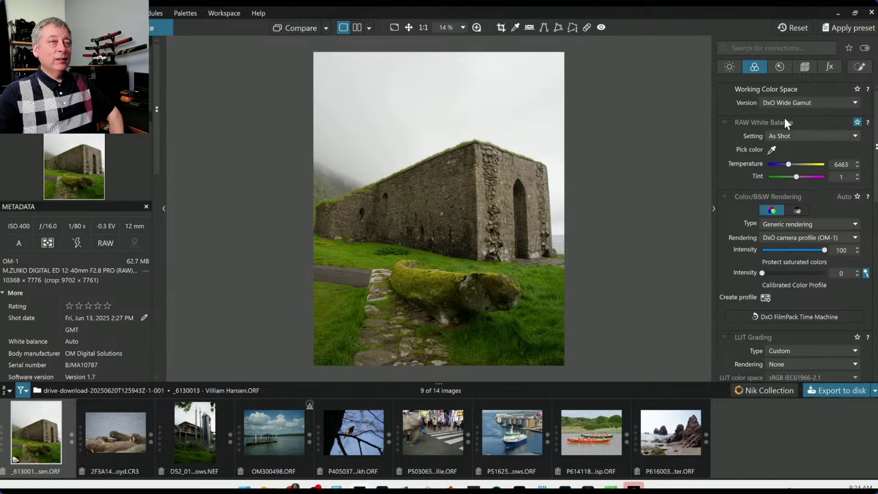
# Add a control line local adjustment across the sky and extend its gradient down to the base of the ruin.
pyautogui.click(860, 67)
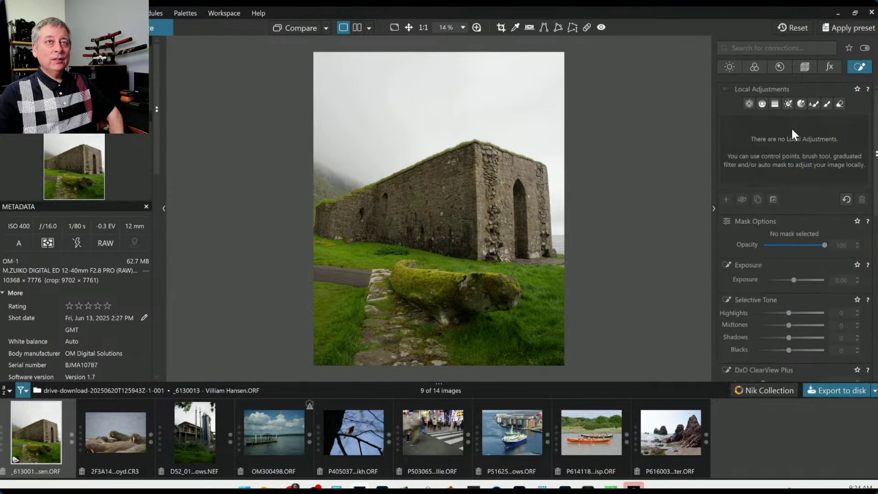
pyautogui.click(762, 105)
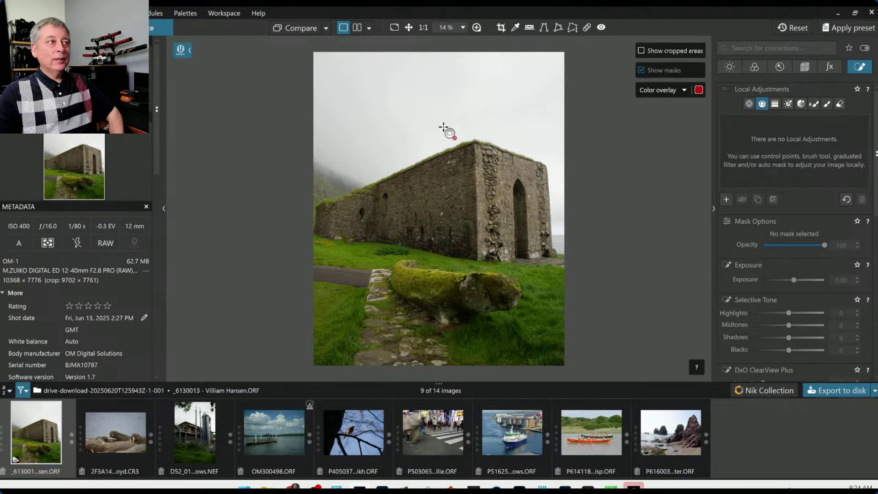
pyautogui.moveTo(412, 132); pyautogui.dragTo(410, 177)
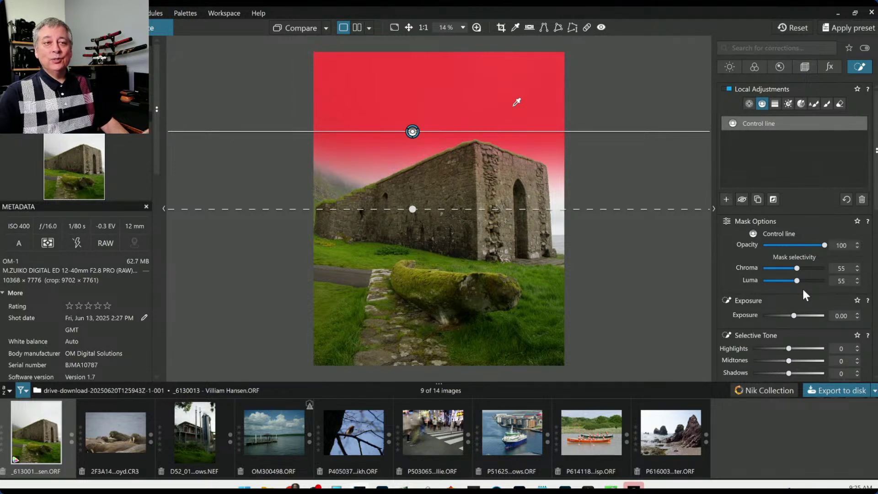
pyautogui.moveTo(412, 215); pyautogui.dragTo(410, 263)
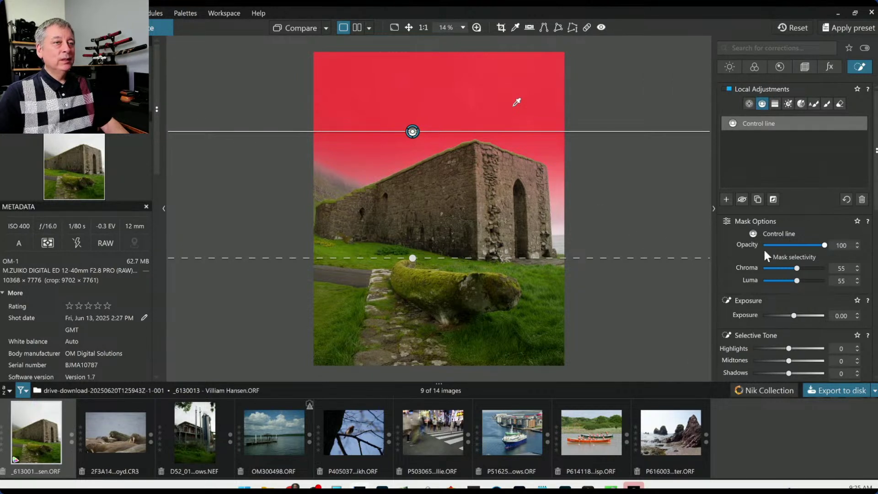
# Set the sky control line's DxO ClearView Plus intensity to 100 and Microcontrast to 100, and finish the local adjustment.
pyautogui.scroll(-5, 753, 307)
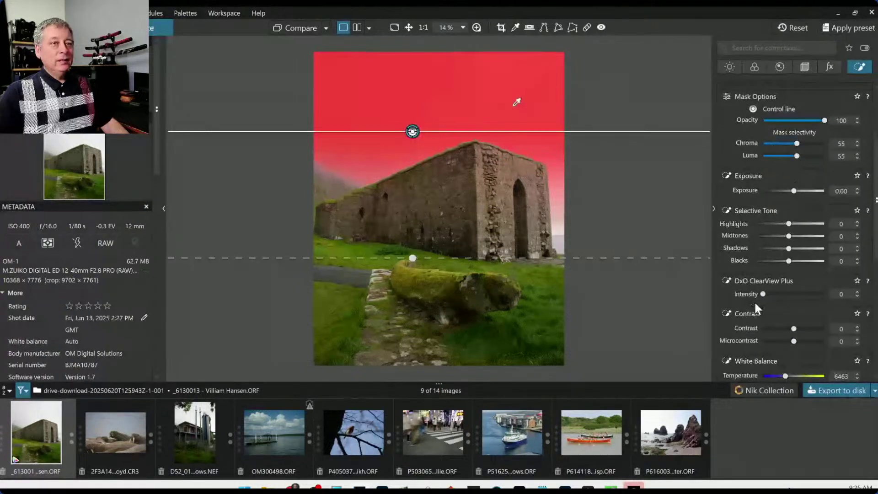
pyautogui.moveTo(795, 294); pyautogui.dragTo(822, 294)
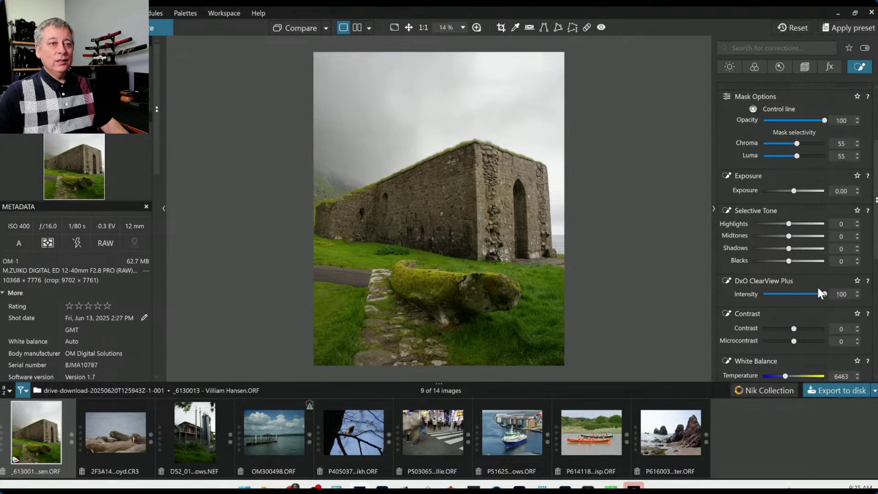
pyautogui.scroll(-3, 754, 315)
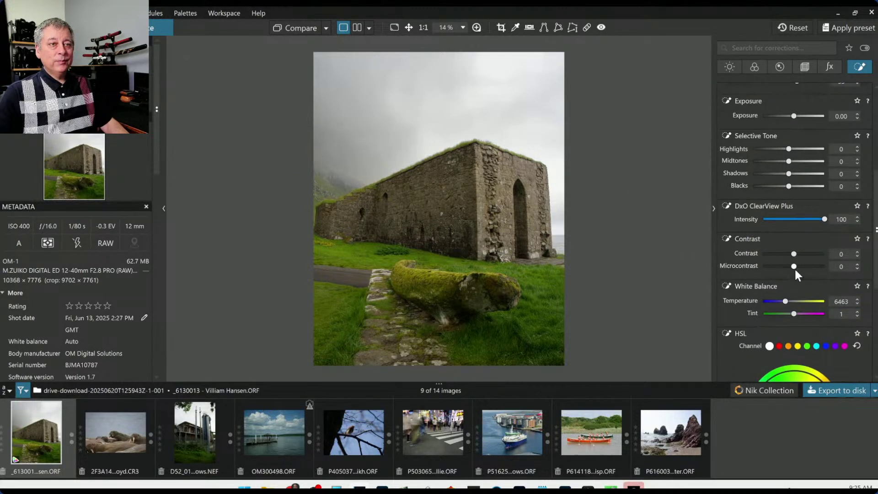
pyautogui.moveTo(795, 265); pyautogui.dragTo(827, 270)
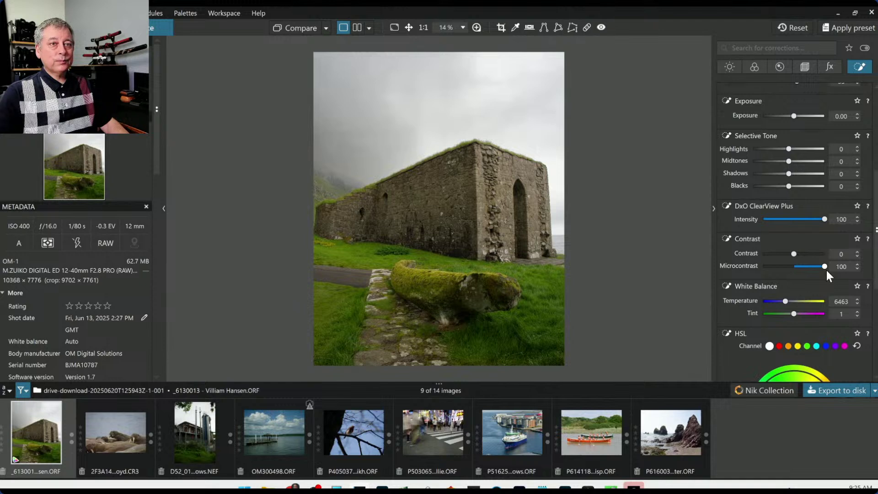
pyautogui.press('l')
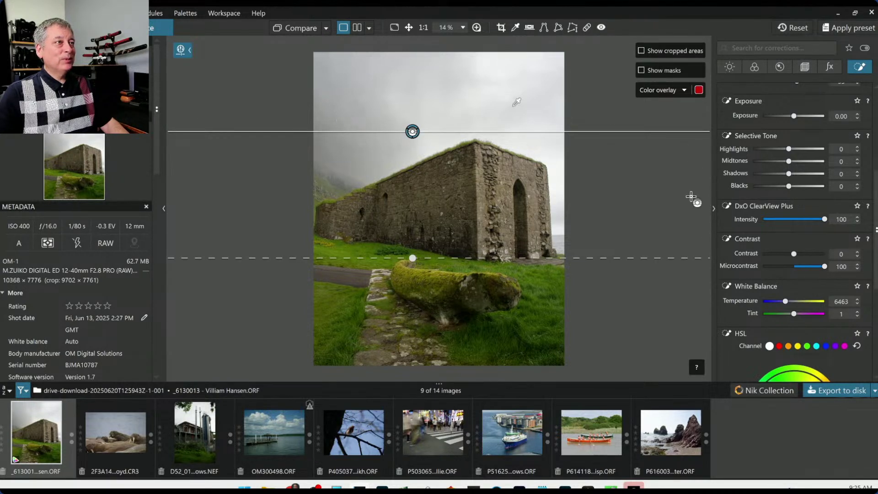
pyautogui.press('l')
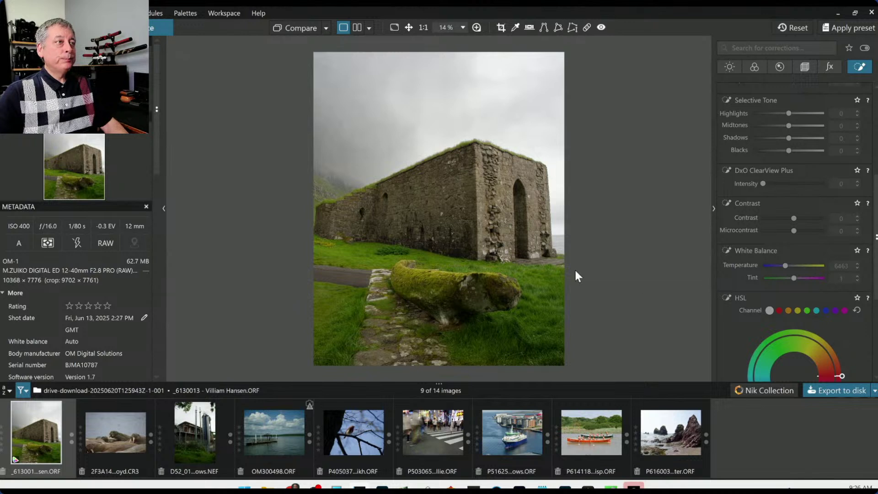
# Reselect the sky's control line mask and set its Highlights to -24.
pyautogui.scroll(5, 772, 224)
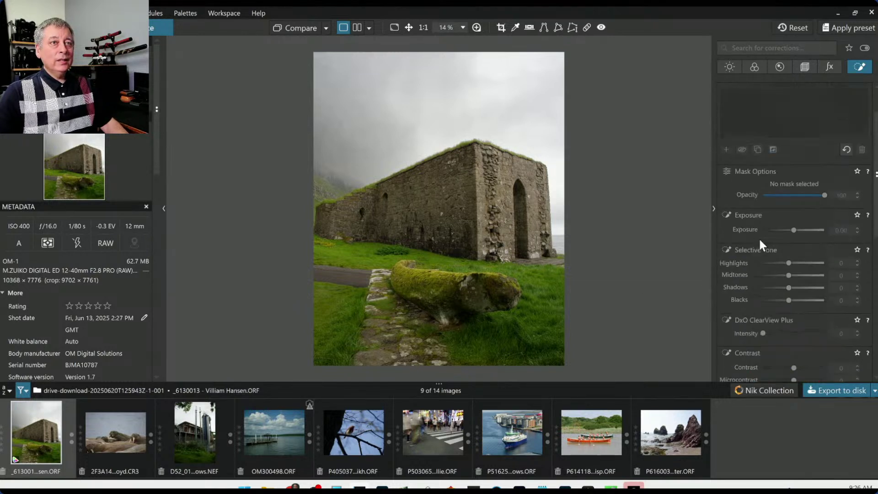
pyautogui.click(753, 124)
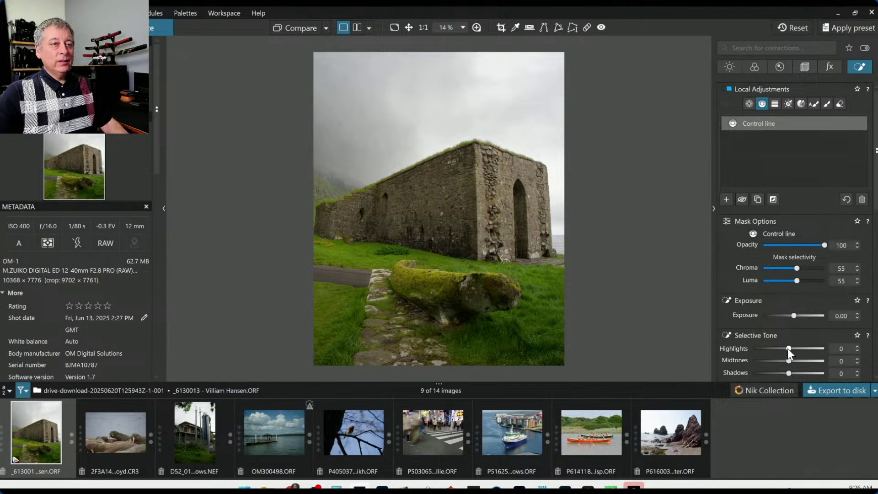
pyautogui.moveTo(787, 348); pyautogui.dragTo(780, 348)
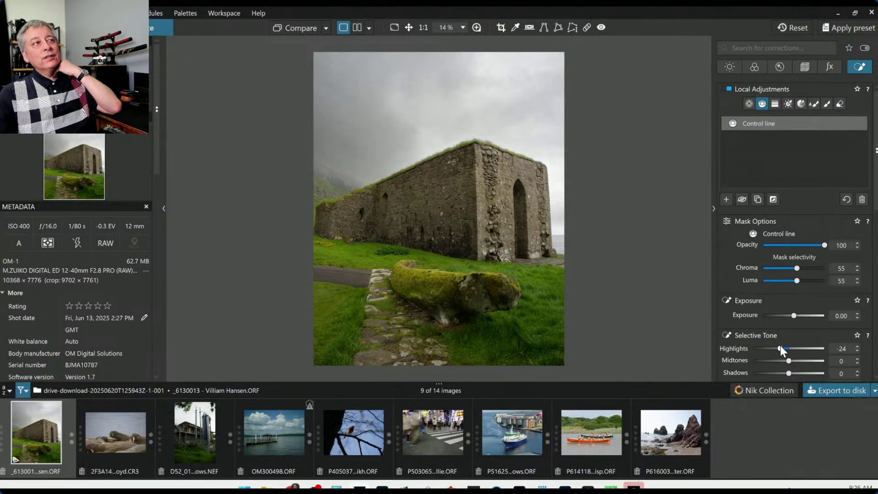
# Add a second control line running diagonally from the upper-right sky to the stone path, and sample the ruin's stone wall for its mask.
pyautogui.scroll(-1, 767, 337)
pyautogui.moveTo(610, 199)
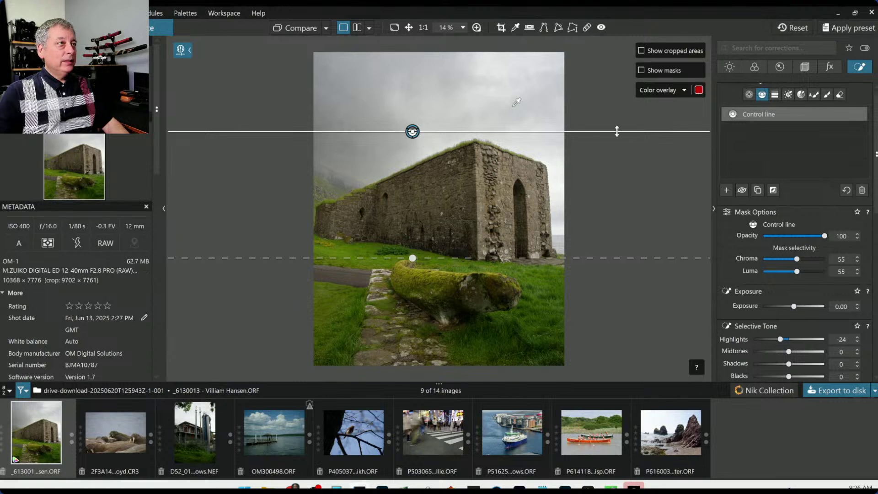
pyautogui.click(726, 190)
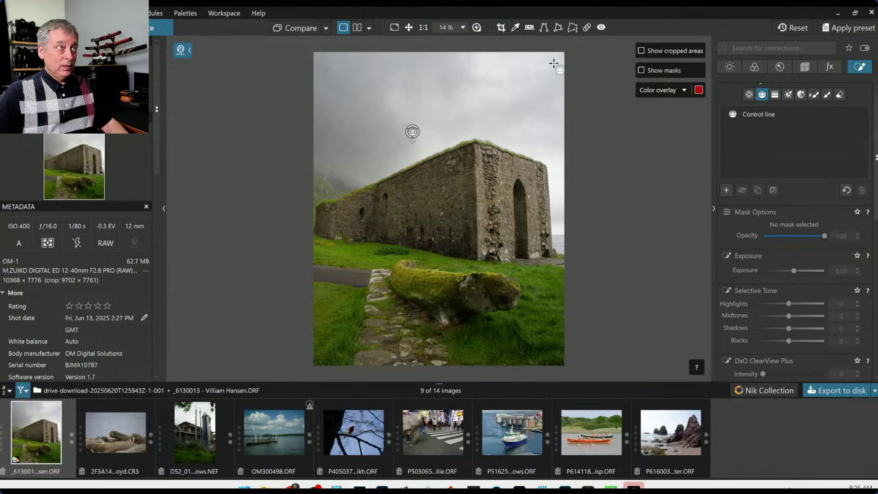
pyautogui.moveTo(553, 62); pyautogui.dragTo(377, 353)
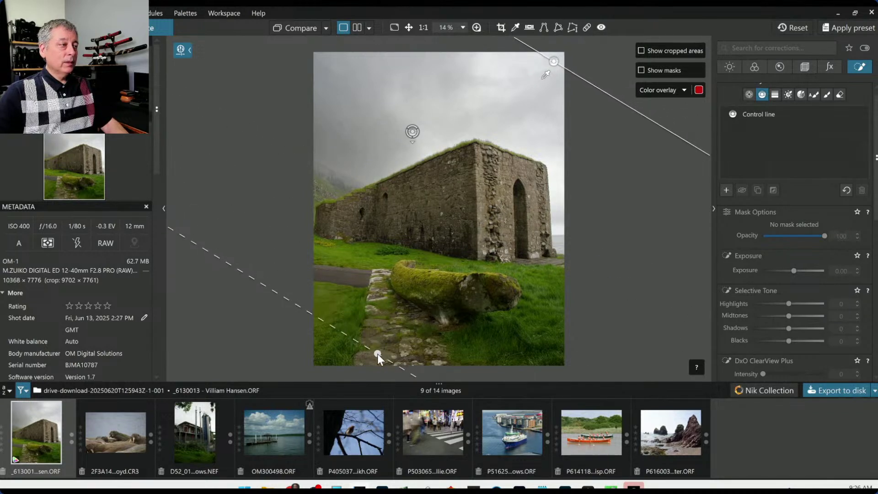
pyautogui.press('m')
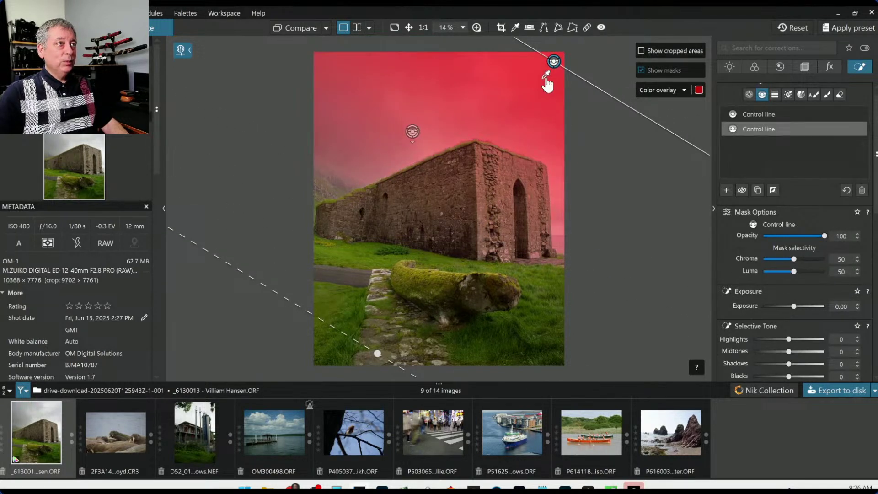
pyautogui.moveTo(545, 76); pyautogui.dragTo(511, 177)
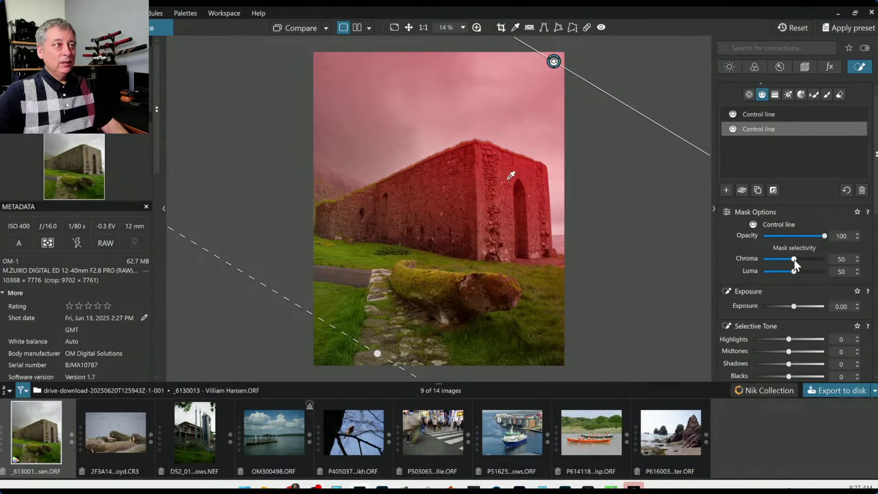
# Move the second control line down to just above the ruin and refine its mask selectivity to Chroma 55 and Luma 70.
pyautogui.moveTo(794, 259); pyautogui.dragTo(796, 261)
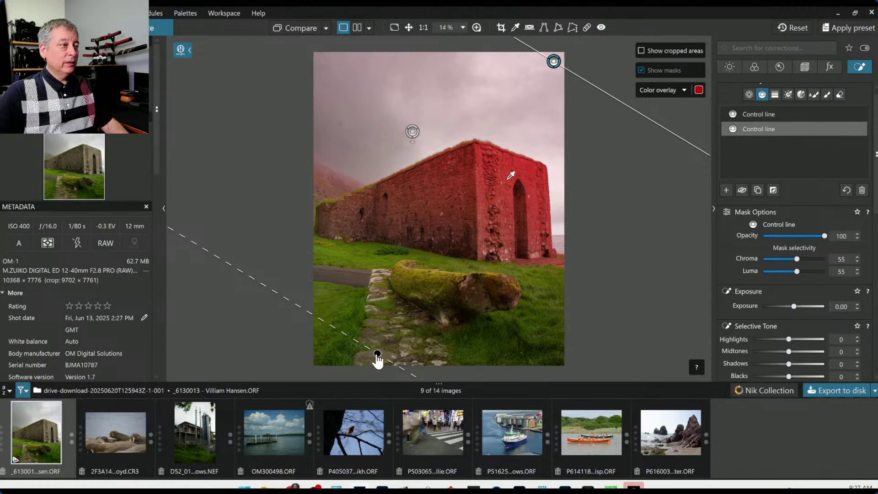
pyautogui.moveTo(554, 62); pyautogui.dragTo(495, 112)
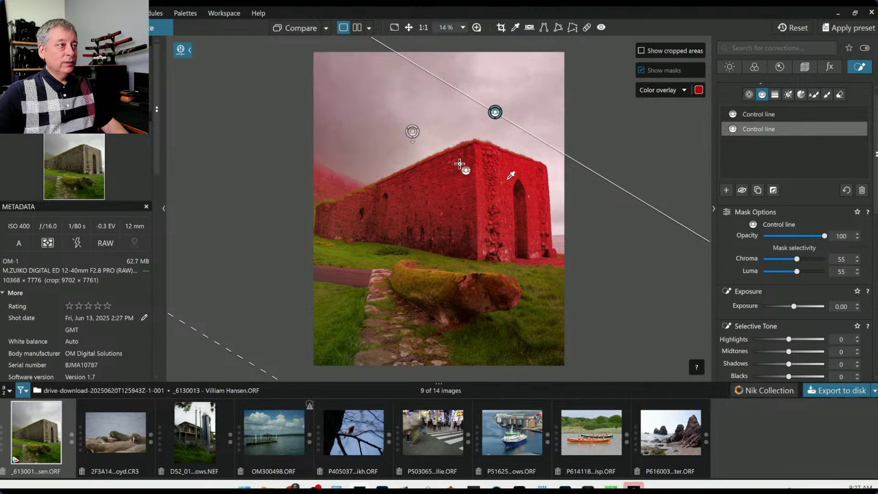
pyautogui.moveTo(512, 180); pyautogui.dragTo(515, 171)
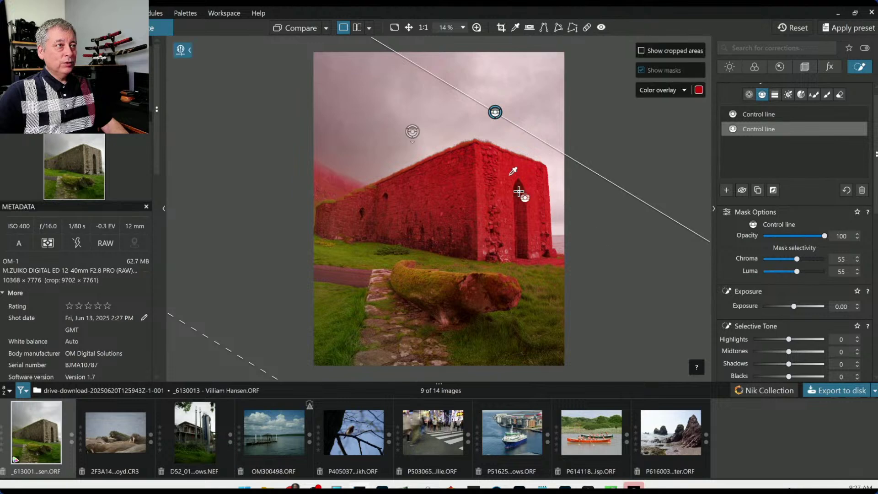
pyautogui.click(799, 272)
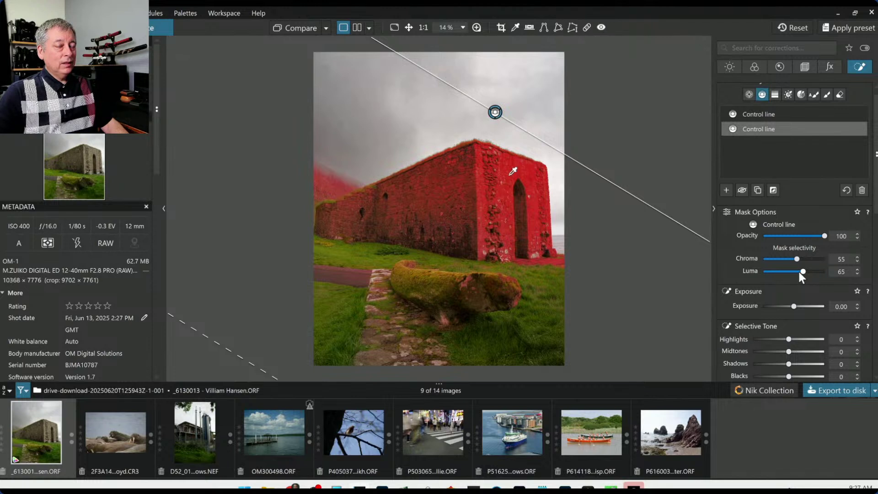
pyautogui.click(799, 272)
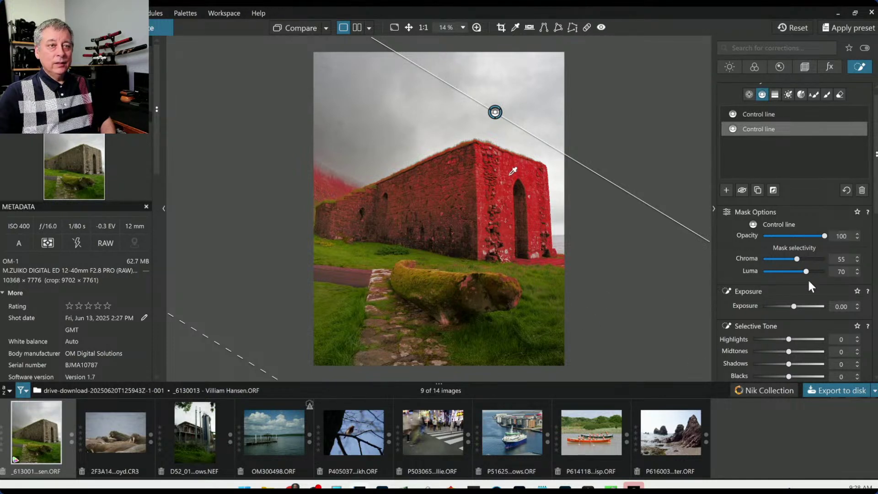
# Set the ruin control line's Highlights to 83 and Midtones to 6.
pyautogui.scroll(-2, 808, 314)
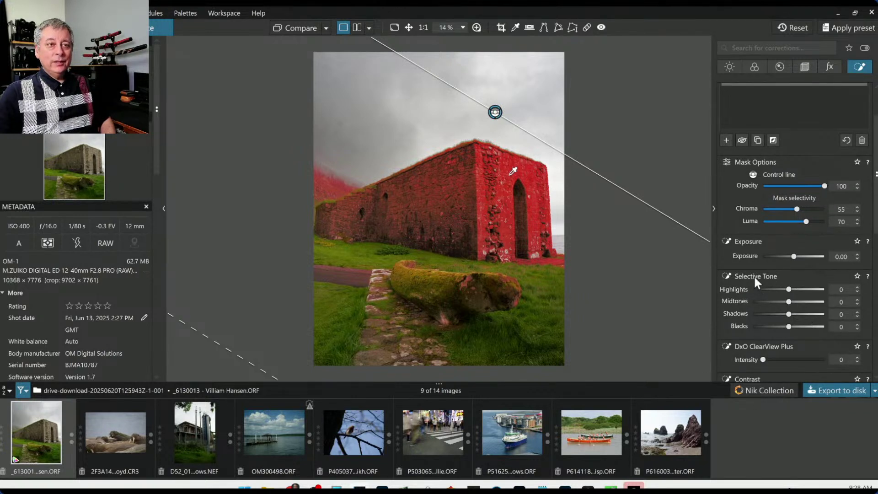
pyautogui.scroll(-1, 752, 323)
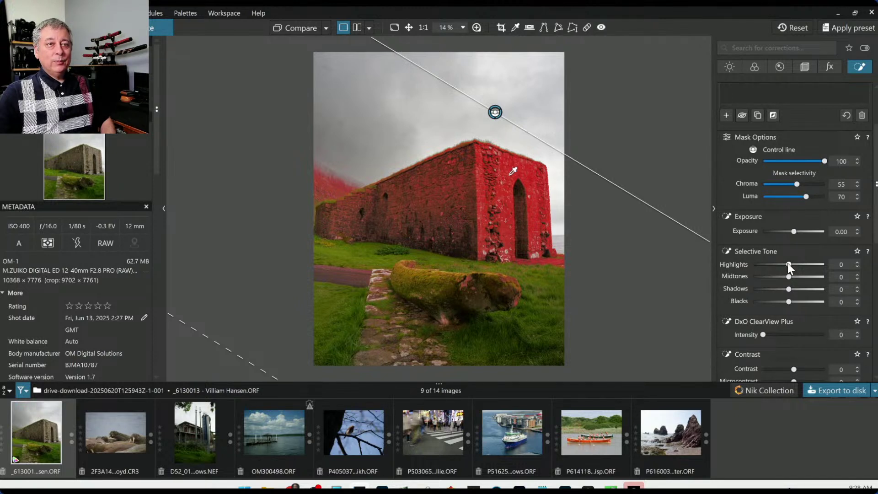
pyautogui.moveTo(788, 264); pyautogui.dragTo(818, 268)
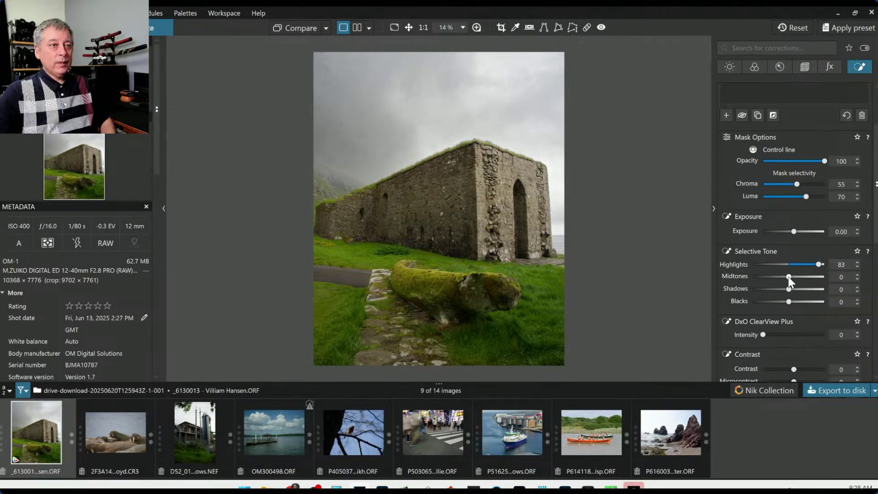
pyautogui.moveTo(788, 276); pyautogui.dragTo(791, 278)
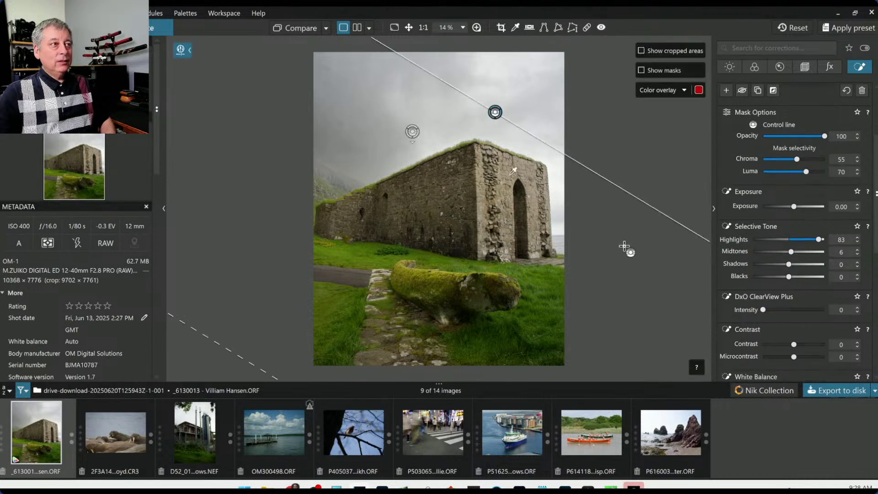
# Set the ruin control line's DxO ClearView Plus intensity to 28 and Microcontrast to 71.
pyautogui.scroll(1, 541, 197)
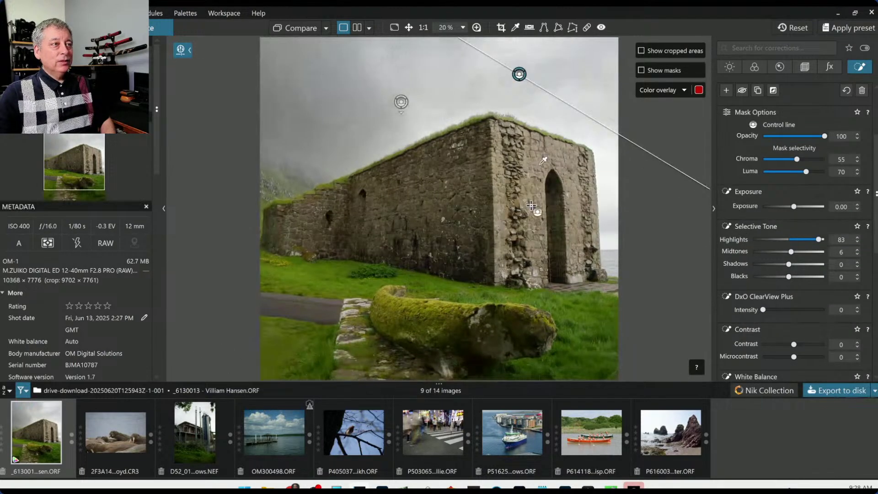
pyautogui.scroll(-2, 738, 304)
pyautogui.scroll(-2, 739, 304)
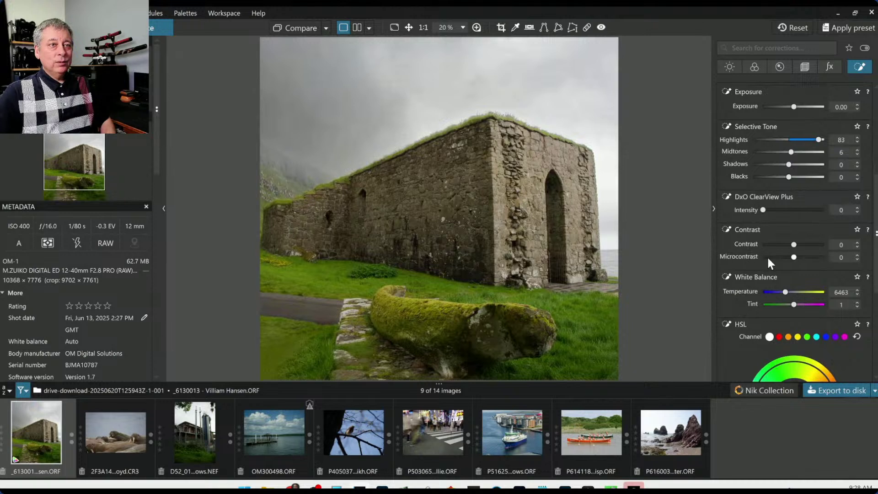
pyautogui.moveTo(763, 210); pyautogui.dragTo(778, 209)
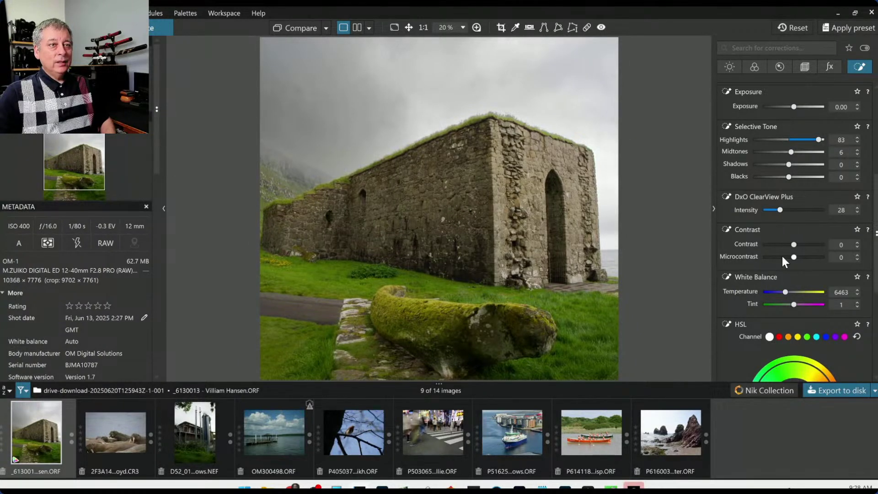
pyautogui.moveTo(794, 257); pyautogui.dragTo(811, 257)
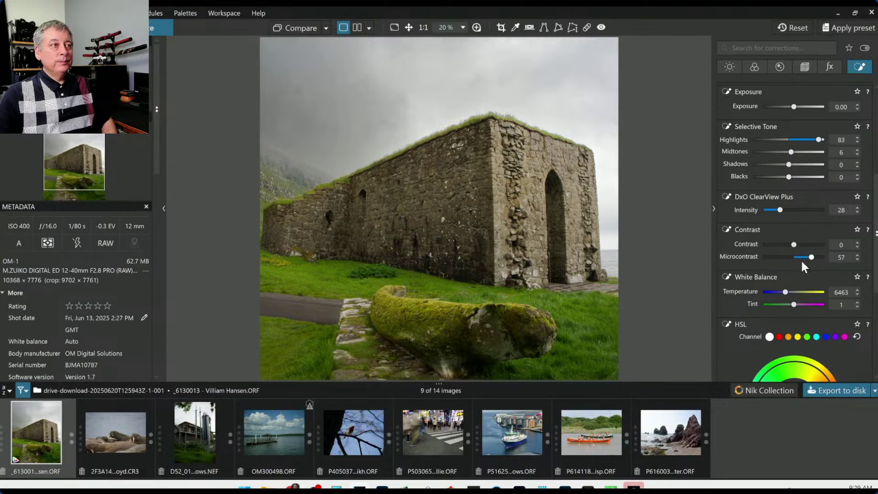
pyautogui.moveTo(820, 256); pyautogui.dragTo(834, 254)
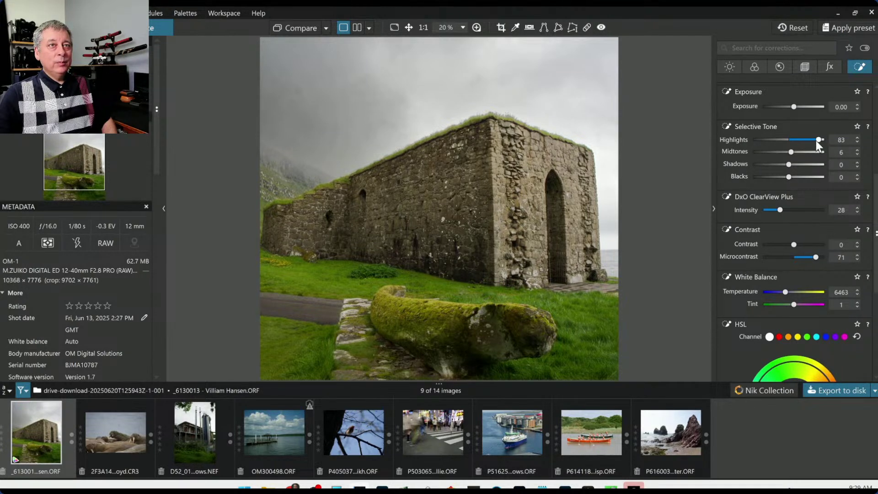
# Set the ruin control line's Highlights to 70, and finish the local adjustment after comparing the photo with its original.
pyautogui.moveTo(816, 140); pyautogui.dragTo(814, 140)
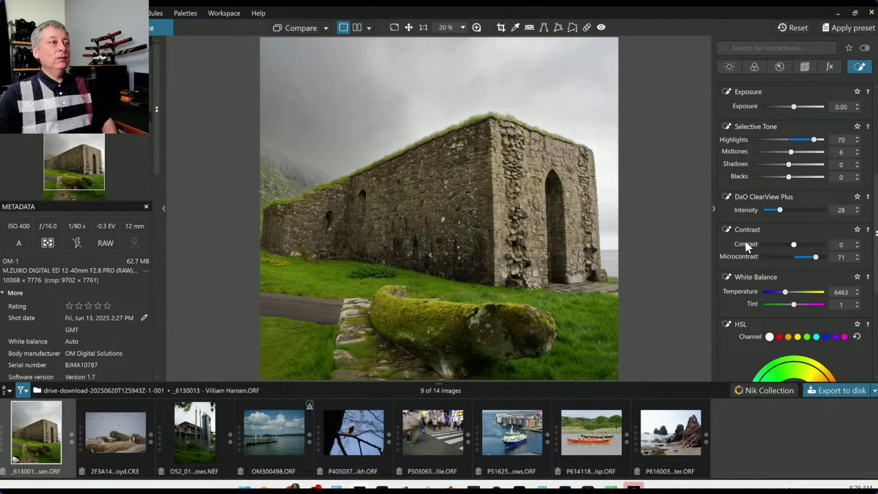
pyautogui.press('l')
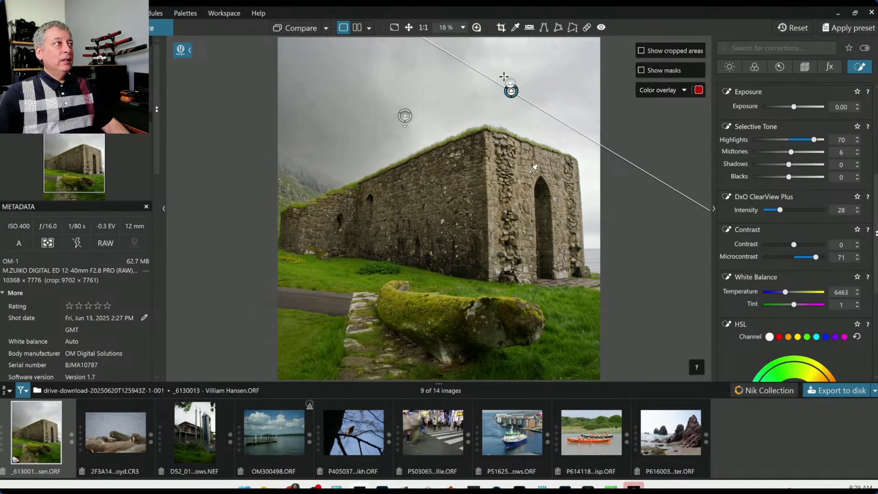
pyautogui.press('l')
pyautogui.moveTo(288, 27); pyautogui.dragTo(287, 26)
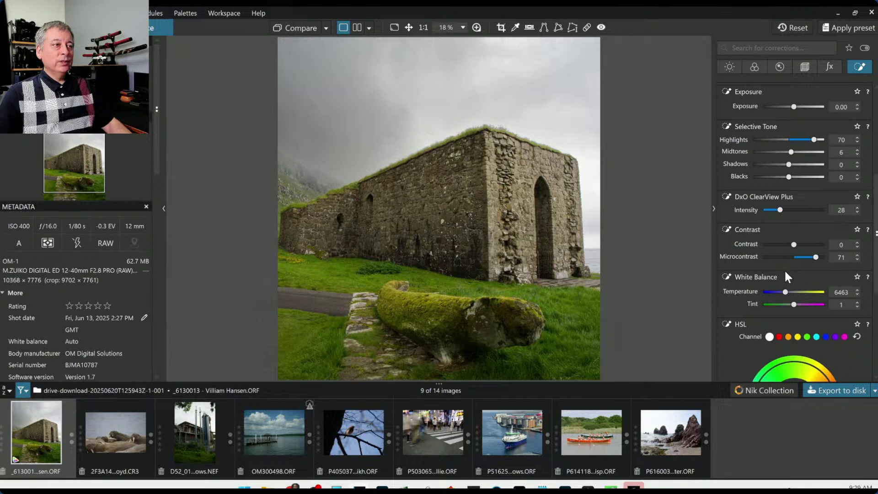
pyautogui.click(707, 218)
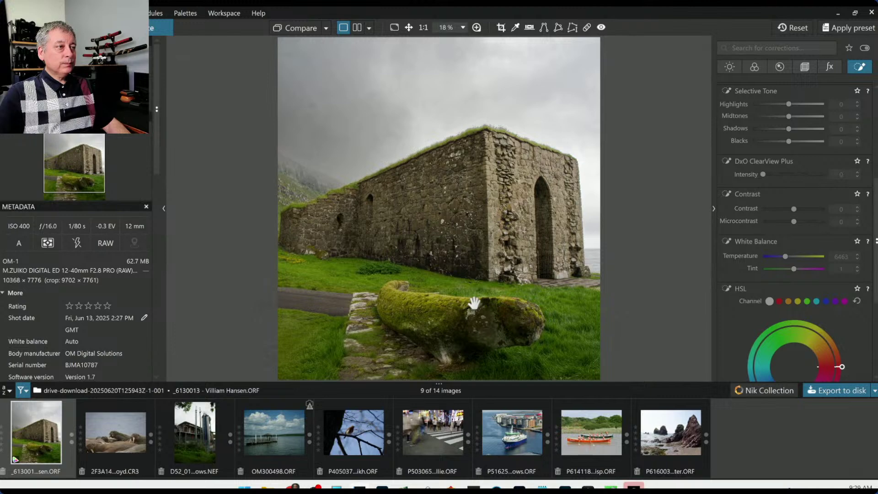
# Add a third control line from the mossy stone toward the foot of the path, with its Chroma selectivity set to 70.
pyautogui.scroll(-2, 473, 302)
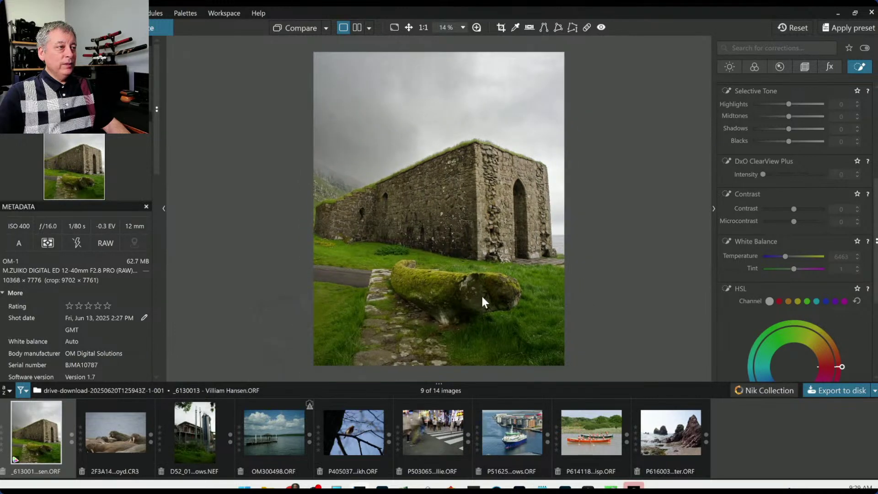
pyautogui.scroll(4, 750, 169)
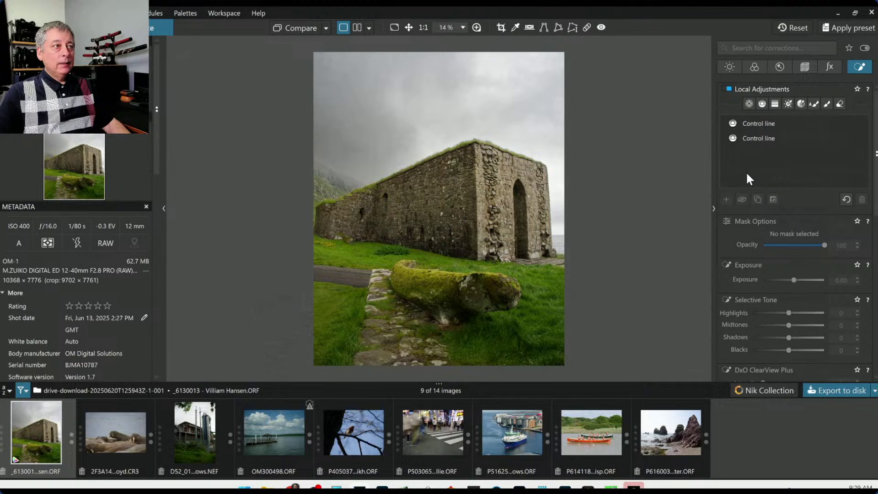
pyautogui.click(763, 104)
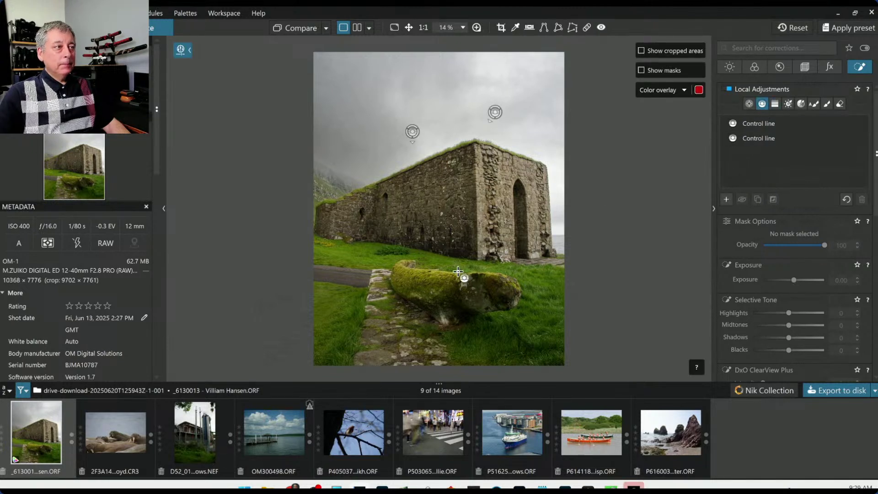
pyautogui.moveTo(454, 266); pyautogui.dragTo(397, 383)
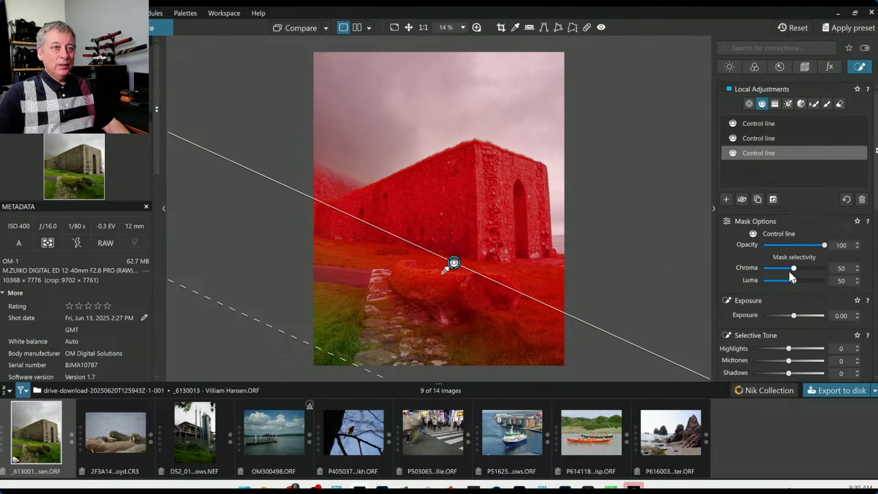
pyautogui.scroll(2, 796, 274)
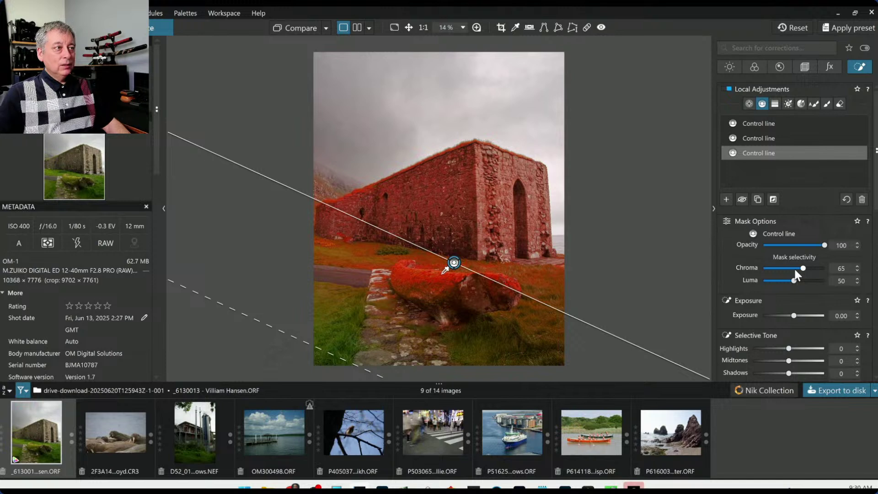
pyautogui.scroll(1, 794, 271)
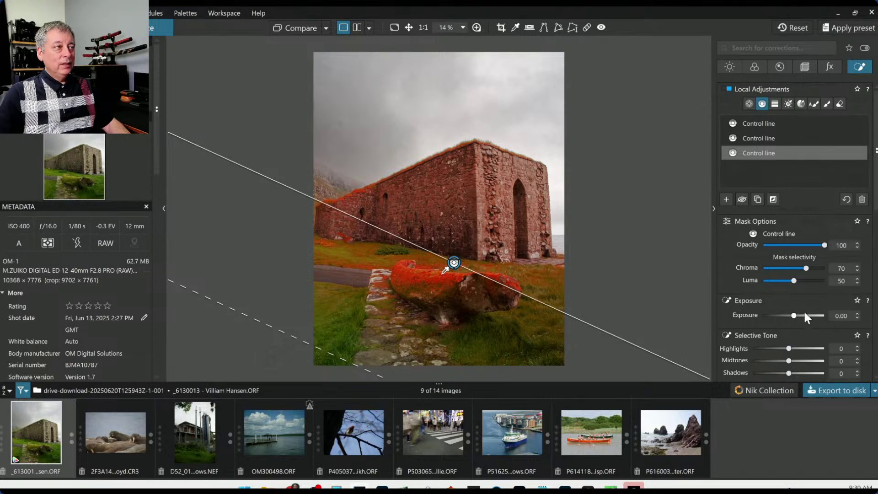
# Set the mossy stone control line's Highlights to 100 and Midtones to 40.
pyautogui.scroll(-3, 800, 314)
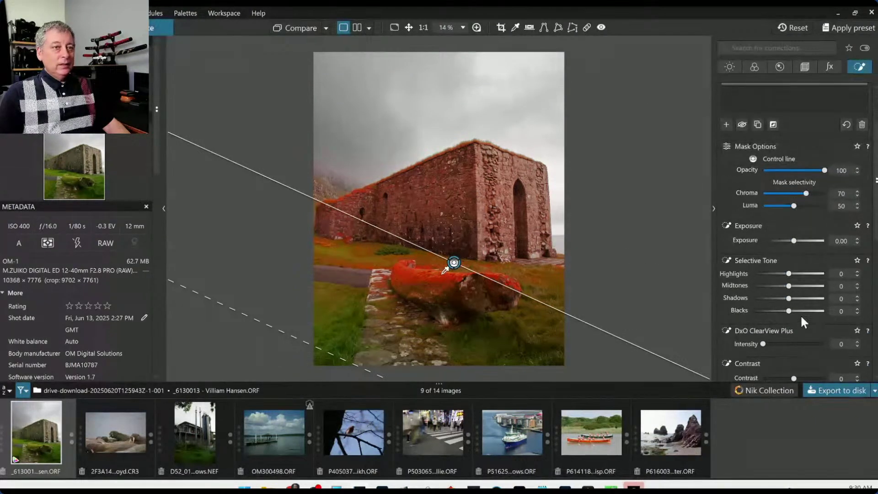
pyautogui.moveTo(791, 275); pyautogui.dragTo(822, 274)
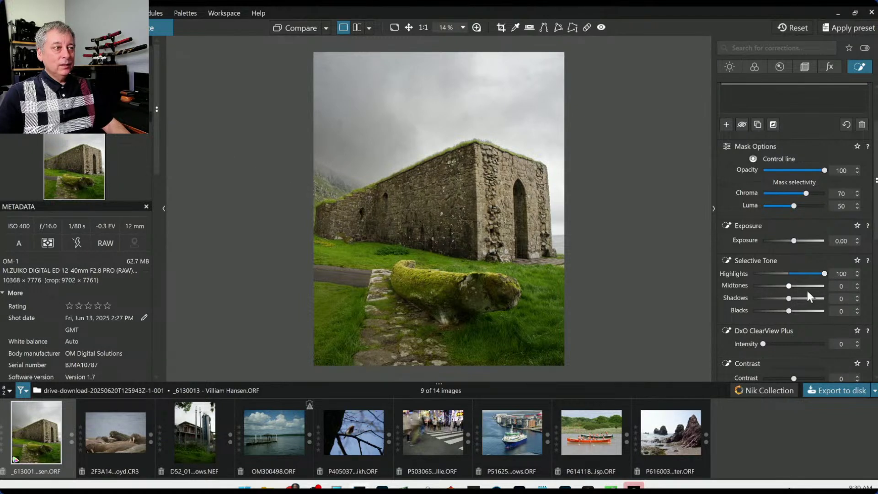
pyautogui.moveTo(789, 287); pyautogui.dragTo(804, 288)
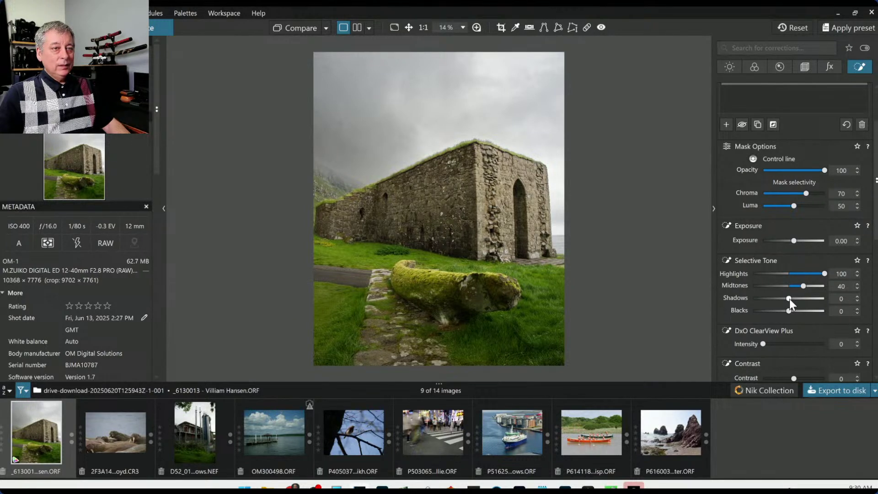
# Set the mossy stone control line's Shadows to 16.
pyautogui.moveTo(789, 298); pyautogui.dragTo(796, 301)
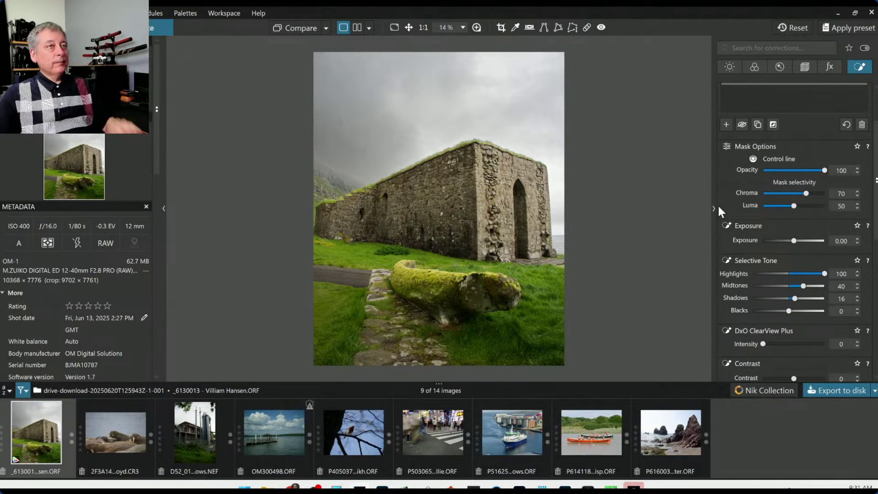
# Add a fourth control line from the grass beside the stone path up toward the sky above the ruin.
pyautogui.scroll(2, 720, 229)
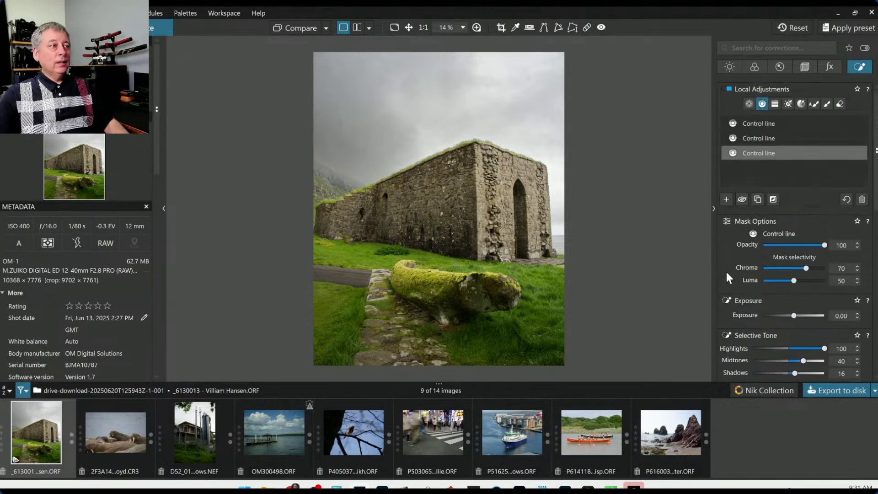
pyautogui.click(726, 200)
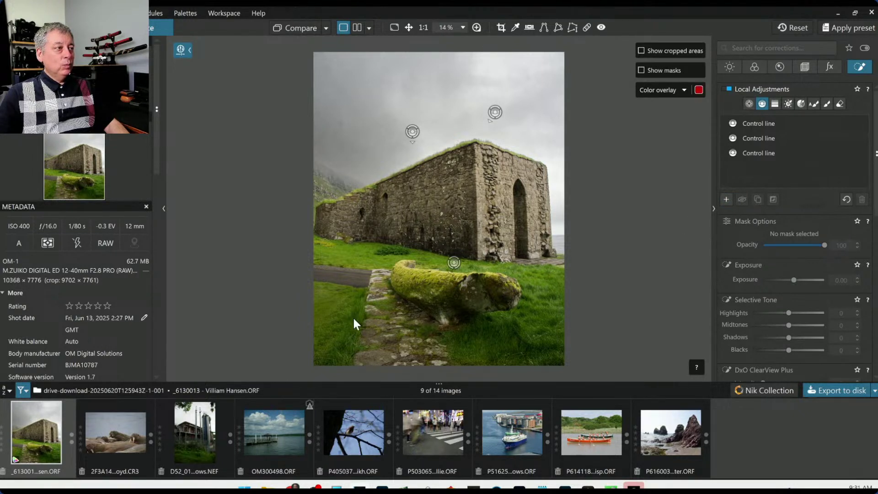
pyautogui.moveTo(353, 318); pyautogui.dragTo(507, 50)
pyautogui.press('m')
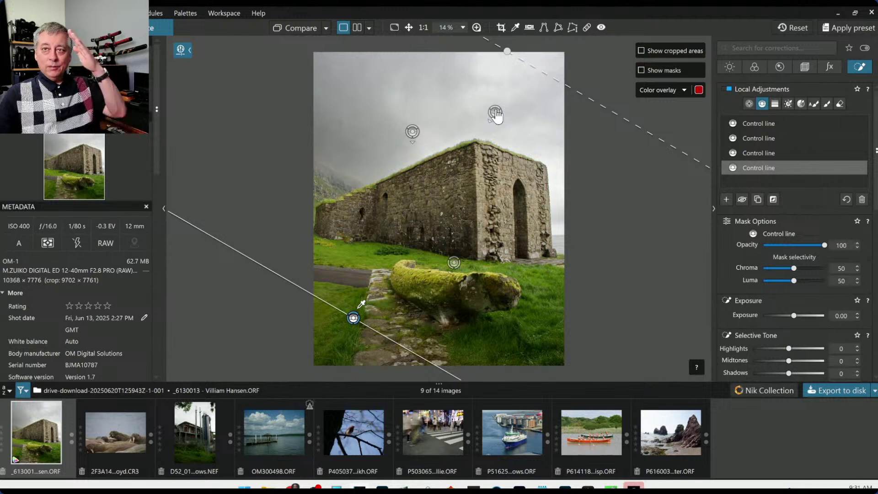
# With the mask shown, move the new control line's sampling point to the dark base of the ruin wall and set Luma selectivity to 55.
pyautogui.press('m')
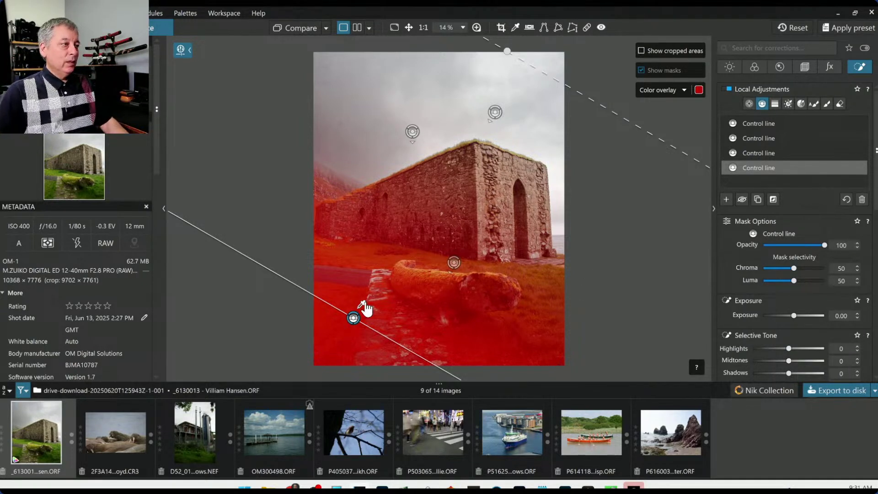
pyautogui.moveTo(362, 304); pyautogui.dragTo(467, 254)
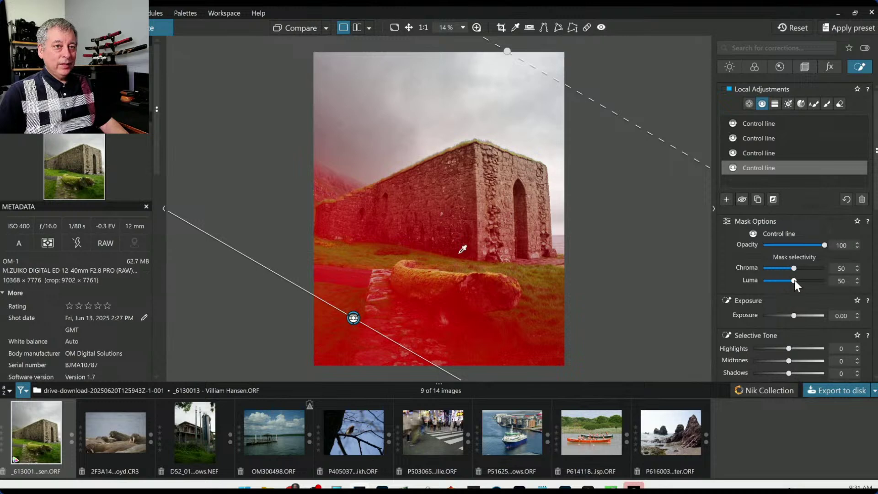
pyautogui.scroll(1, 794, 280)
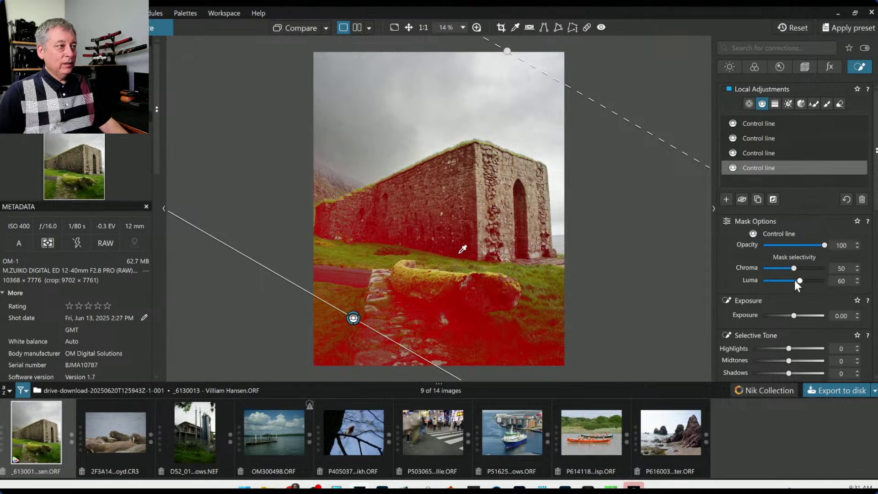
pyautogui.scroll(-1, 795, 280)
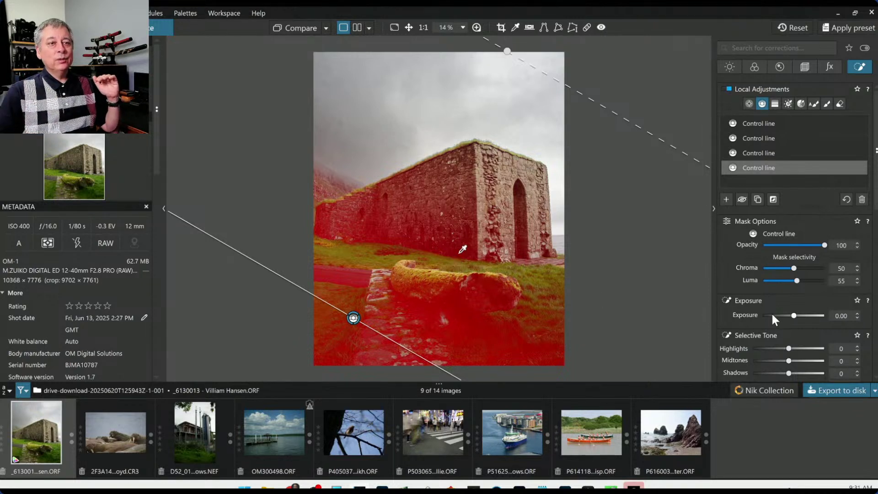
# Set the foreground control line's Blacks to -14 and Shadows to -10, and inspect the clipped shadows under the mossy stone.
pyautogui.scroll(-2, 771, 313)
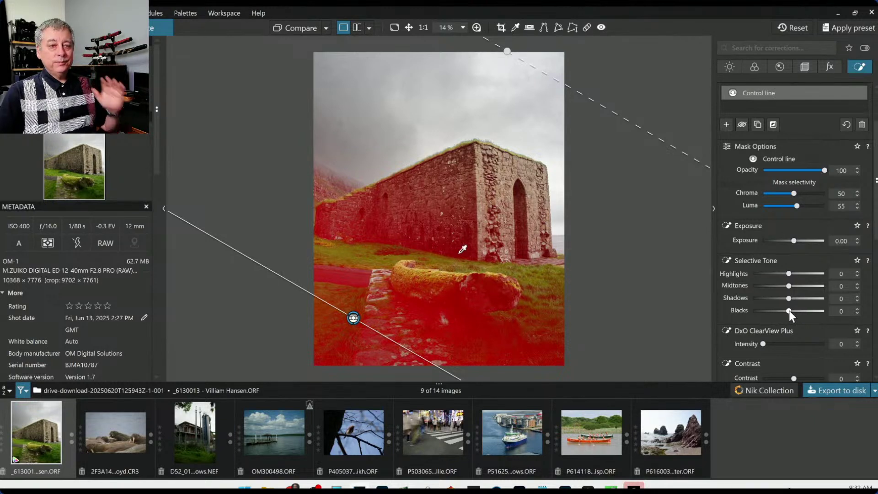
pyautogui.moveTo(789, 311); pyautogui.dragTo(785, 311)
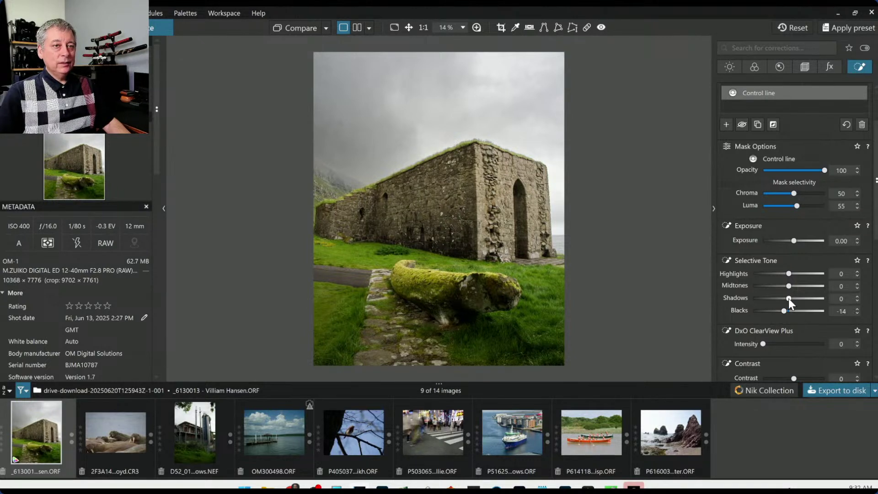
pyautogui.moveTo(788, 299); pyautogui.dragTo(785, 298)
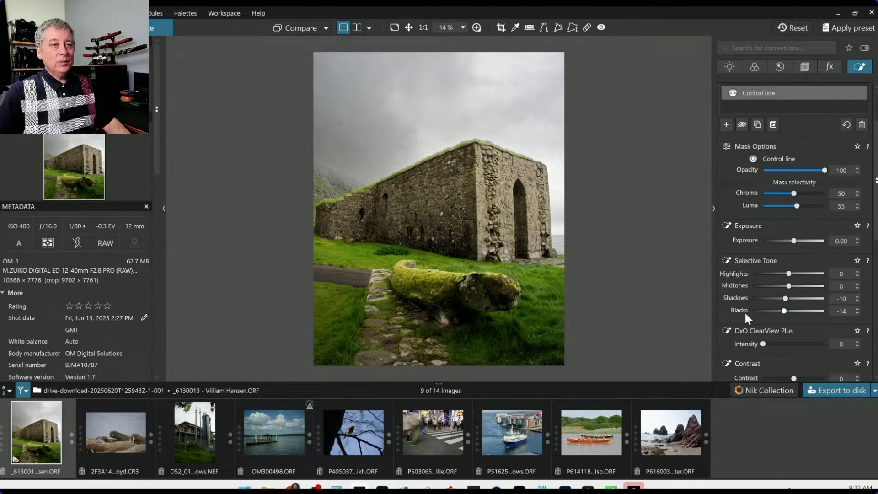
pyautogui.moveTo(476, 322)
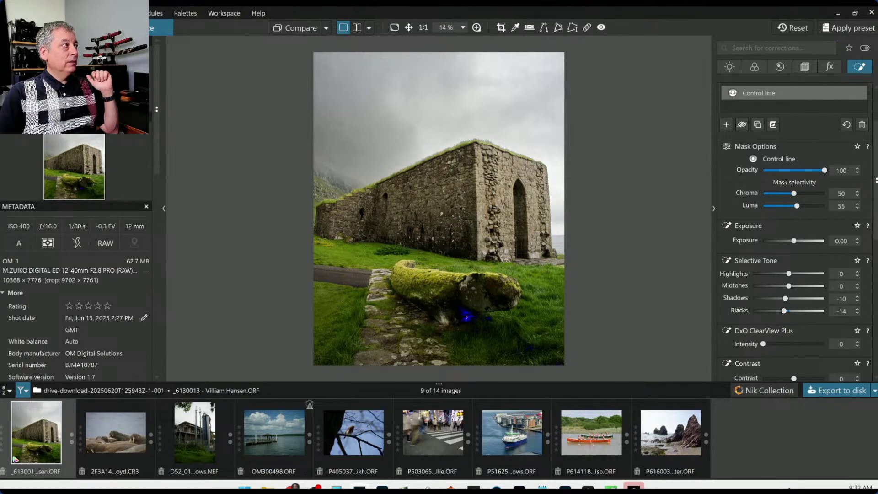
pyautogui.moveTo(461, 308)
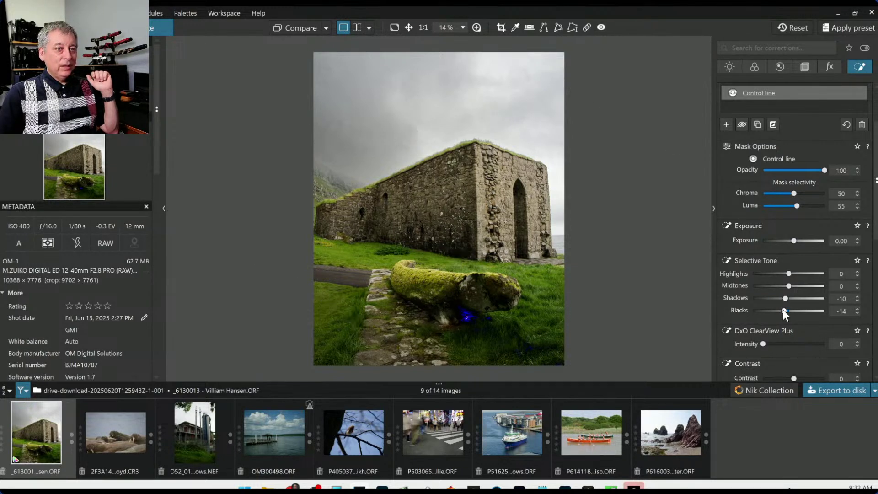
# Try darker foreground tones, ending with Shadows at -17 and Blacks at -17.
pyautogui.moveTo(784, 311); pyautogui.dragTo(783, 311)
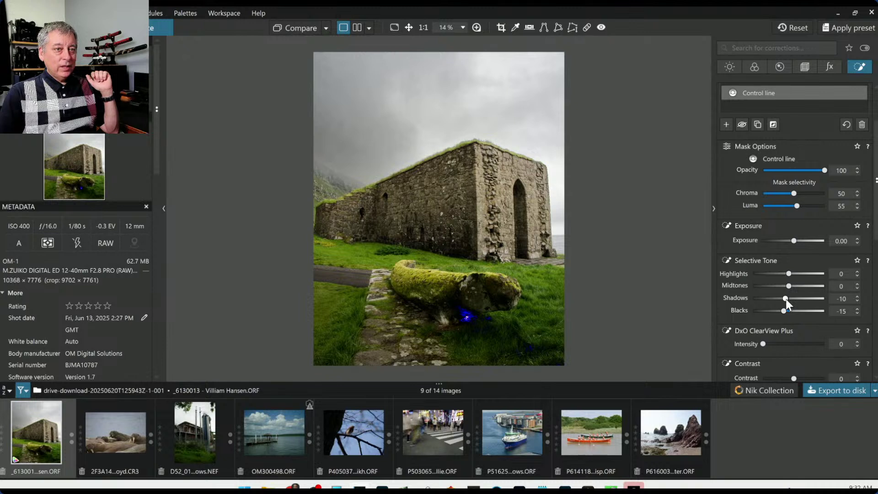
pyautogui.moveTo(785, 299); pyautogui.dragTo(781, 299)
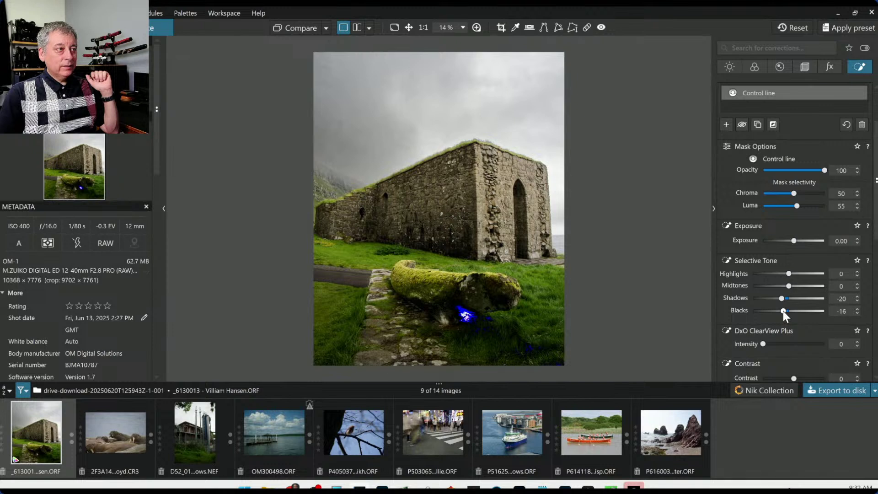
pyautogui.moveTo(783, 311); pyautogui.dragTo(780, 311)
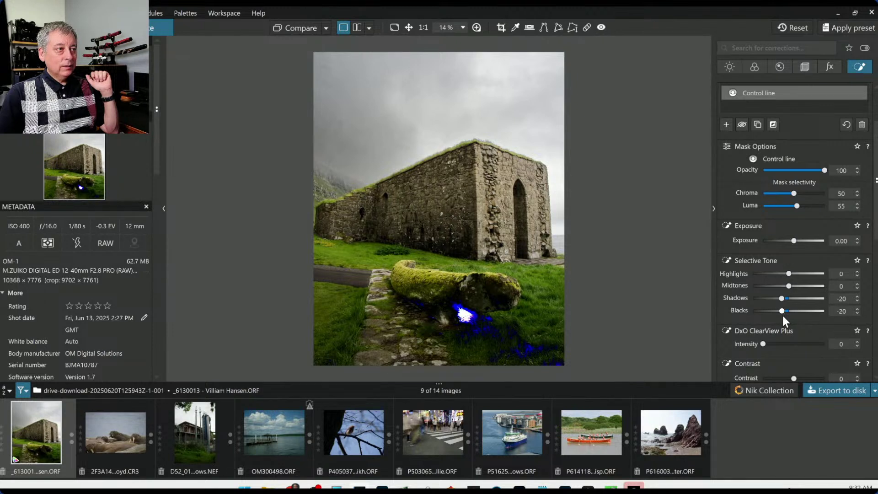
pyautogui.moveTo(782, 298); pyautogui.dragTo(783, 311)
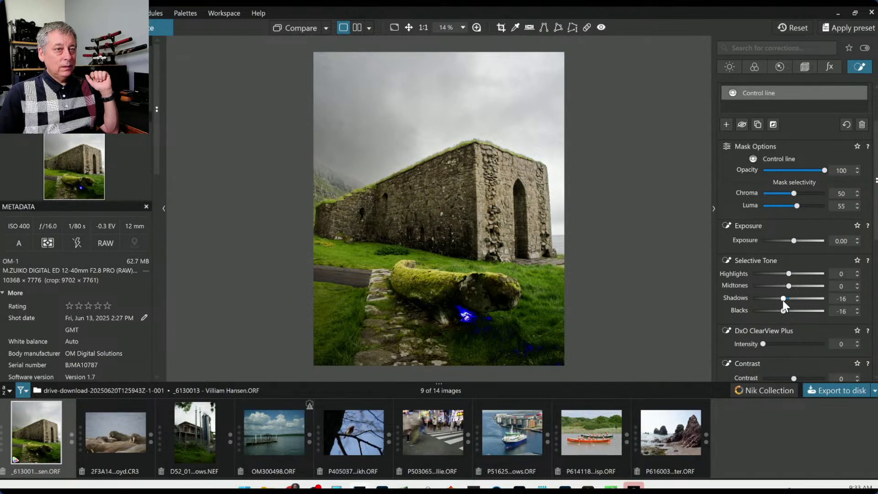
pyautogui.moveTo(778, 300)
pyautogui.mouseDown()
pyautogui.moveTo(762, 301)
pyautogui.moveTo(781, 301)
pyautogui.mouseUp()
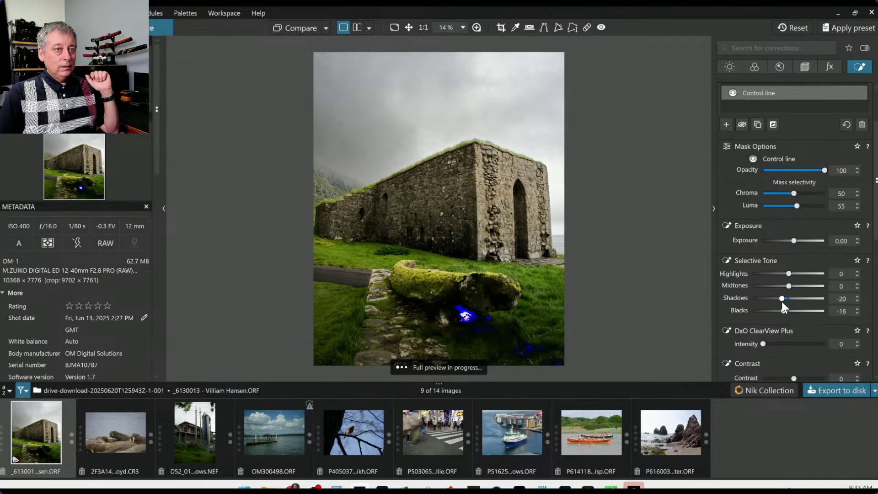
pyautogui.moveTo(784, 311); pyautogui.dragTo(782, 300)
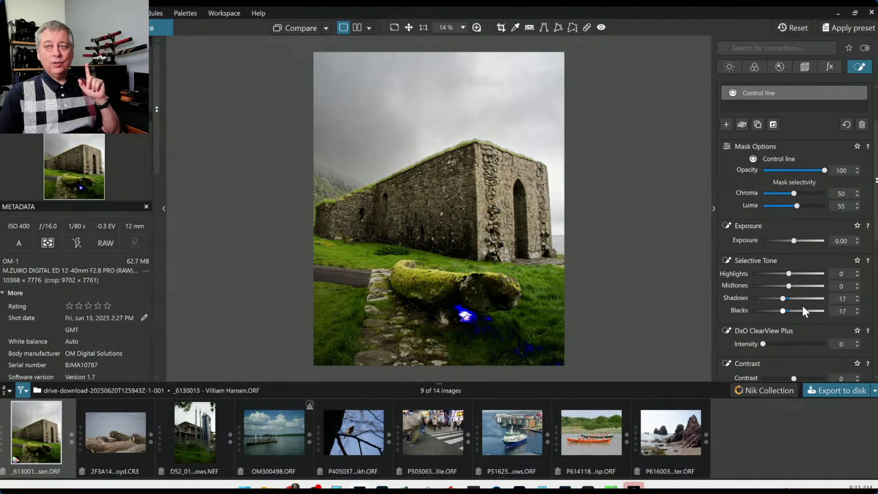
# Try Shadows at -60 with Blacks at 38 on the foreground control line, and settle on Shadows -15 and Blacks -18.
pyautogui.moveTo(781, 298); pyautogui.dragTo(803, 310)
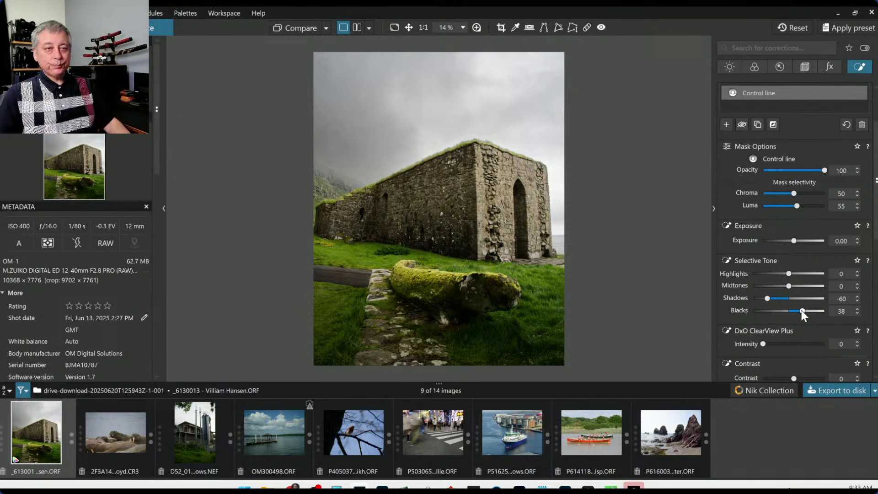
pyautogui.moveTo(801, 310); pyautogui.dragTo(776, 299)
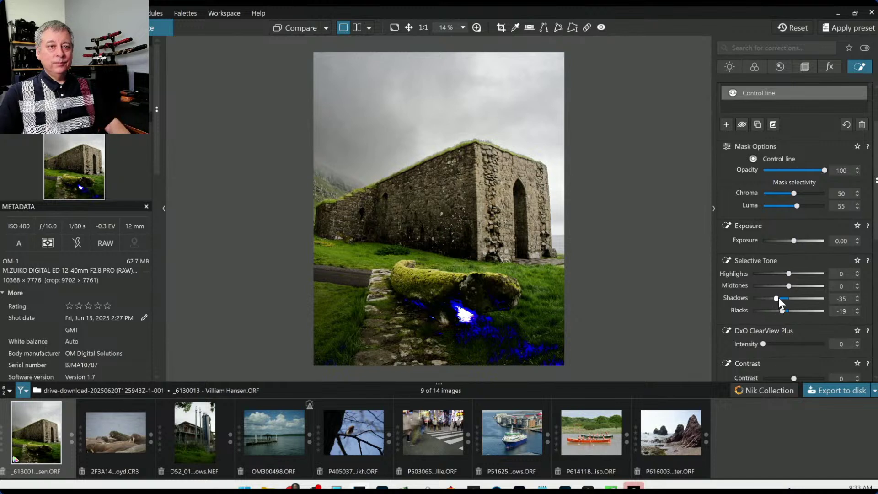
pyautogui.moveTo(776, 298); pyautogui.dragTo(785, 301)
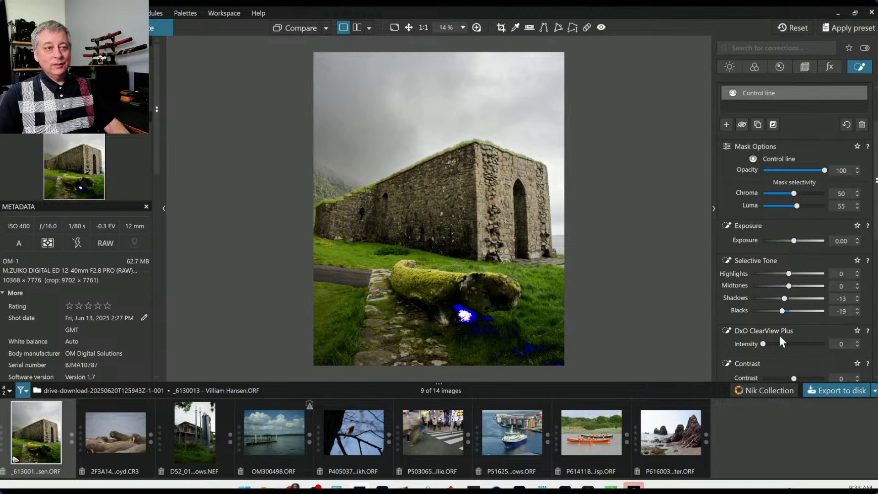
pyautogui.moveTo(785, 298)
pyautogui.mouseDown()
pyautogui.moveTo(780, 310)
pyautogui.moveTo(784, 299)
pyautogui.mouseUp()
pyautogui.moveTo(466, 316)
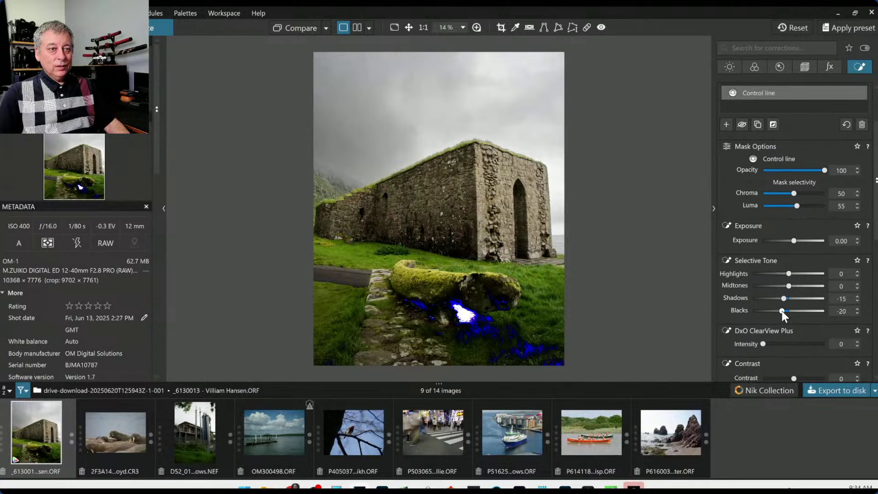
pyautogui.moveTo(781, 311); pyautogui.dragTo(783, 311)
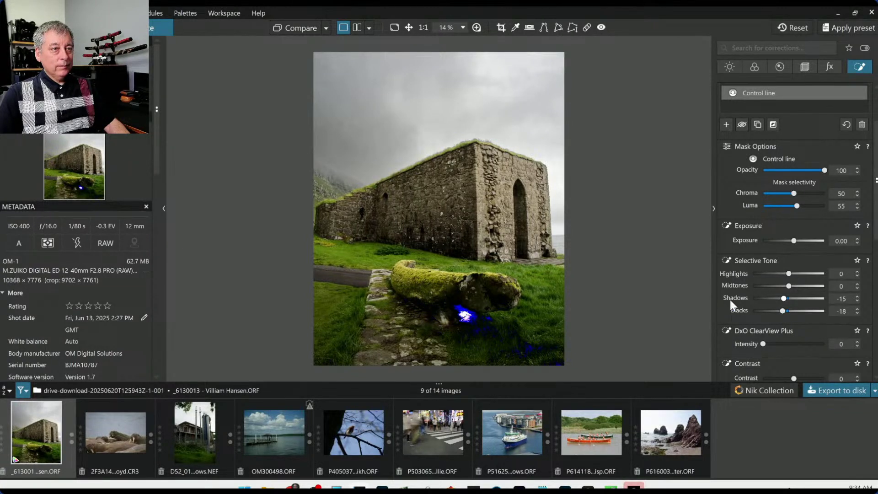
# Set the foreground control line's Chroma selectivity to 0, checking its coverage with the mask overlay and leaving the overlay off.
pyautogui.moveTo(466, 256)
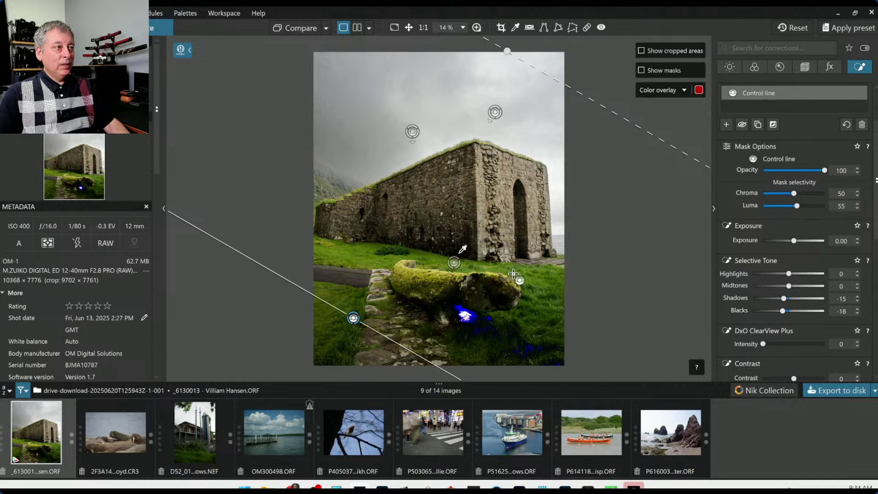
pyautogui.click(641, 71)
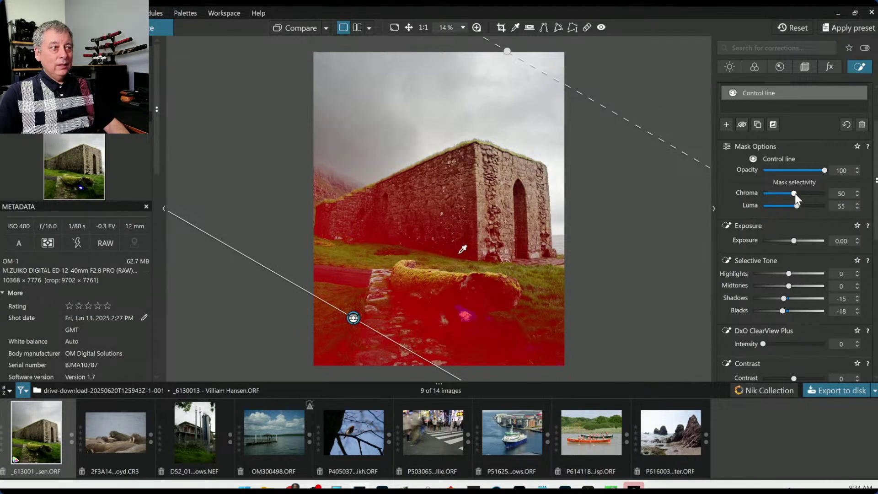
pyautogui.moveTo(795, 193); pyautogui.dragTo(788, 194)
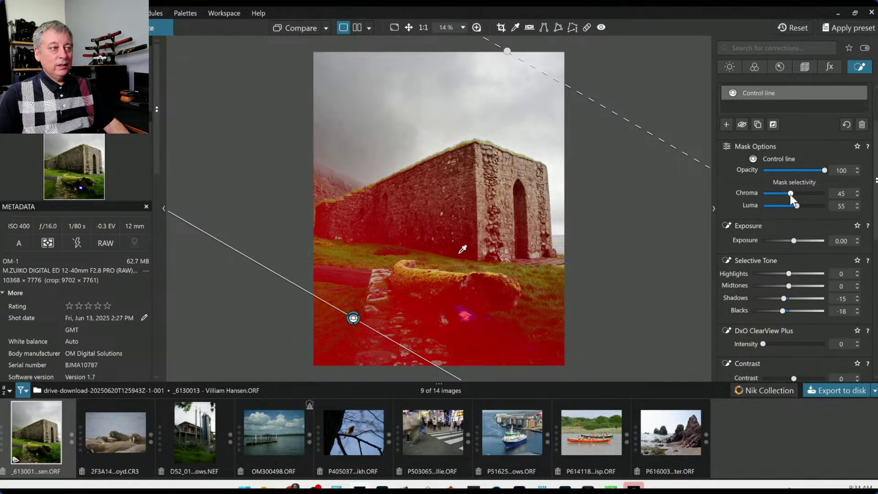
pyautogui.moveTo(670, 89)
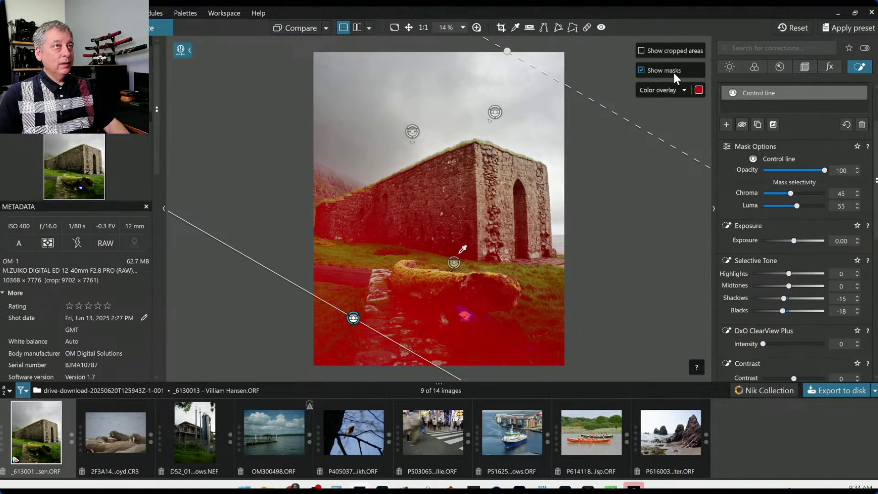
pyautogui.click(641, 69)
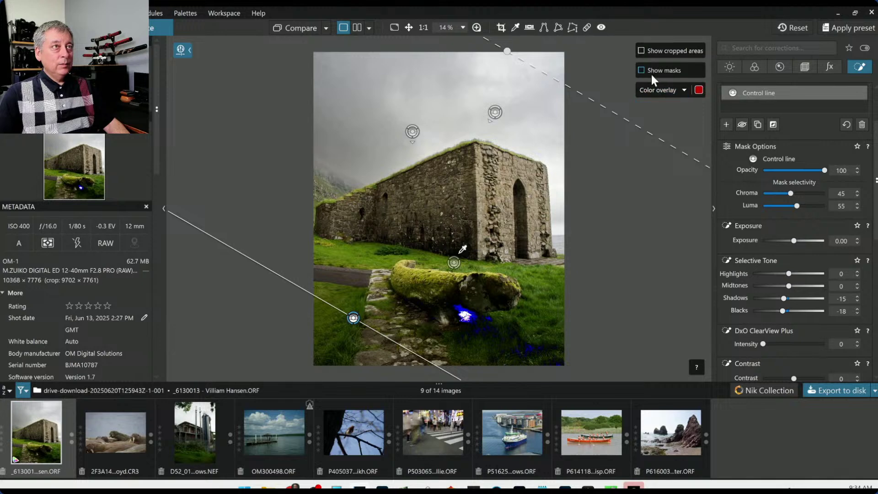
pyautogui.click(641, 70)
pyautogui.click(641, 69)
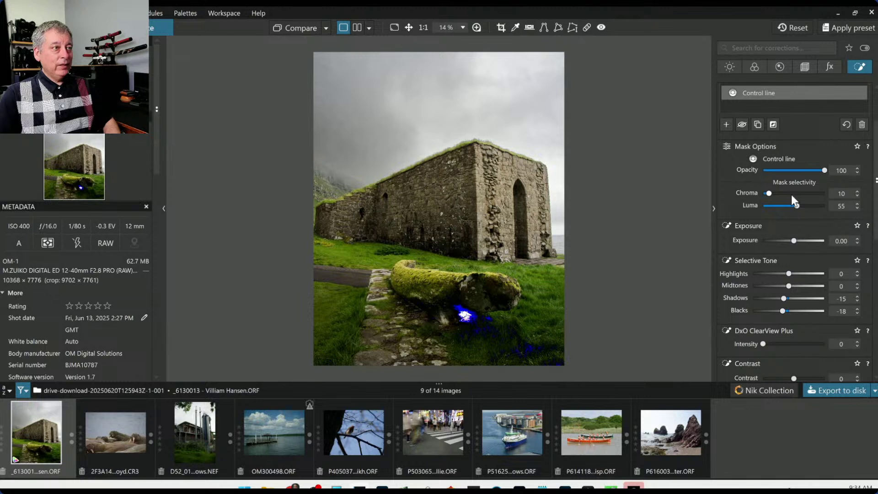
pyautogui.scroll(-5, 791, 194)
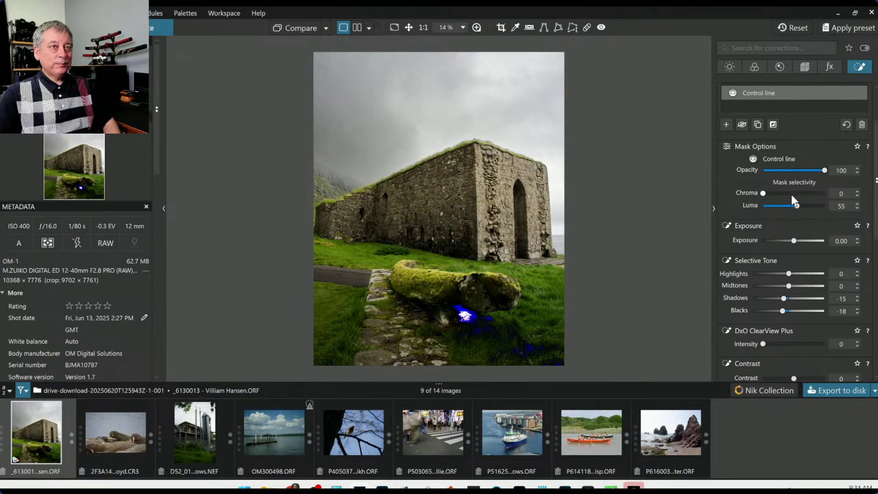
# Compare the photo with its original, and finish the foreground local adjustment.
pyautogui.moveTo(659, 315)
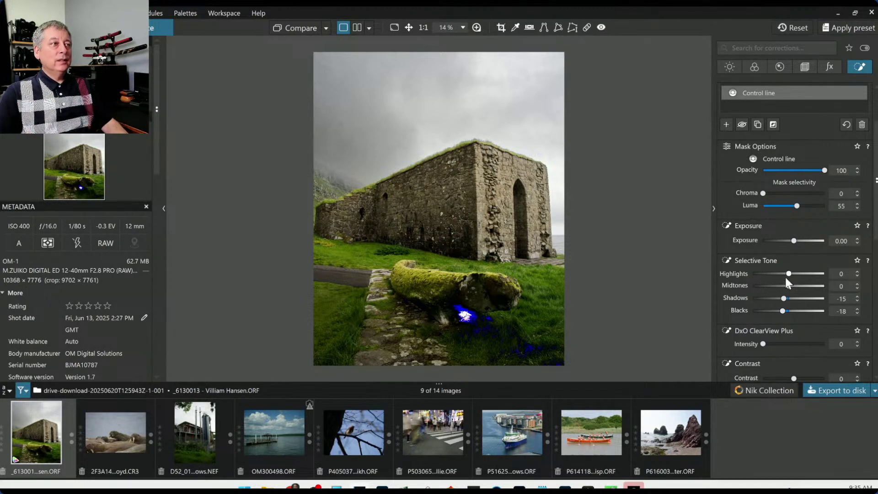
pyautogui.click(287, 26)
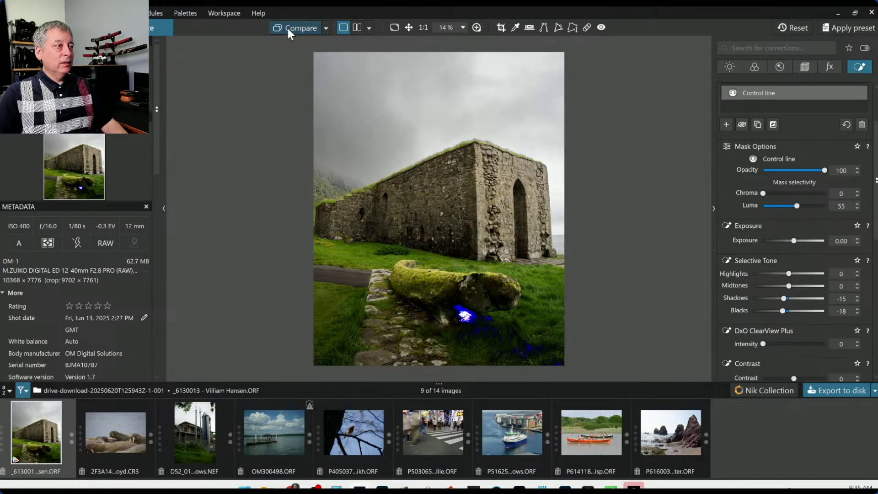
pyautogui.click(287, 26)
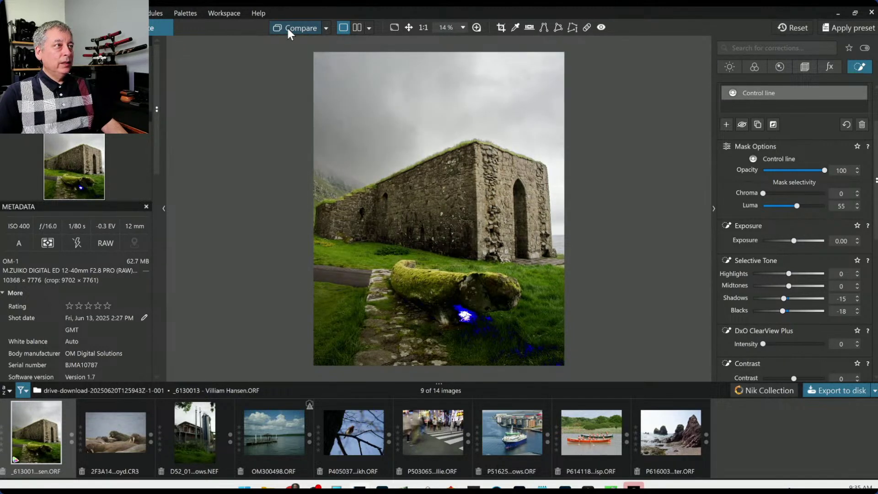
pyautogui.click(636, 173)
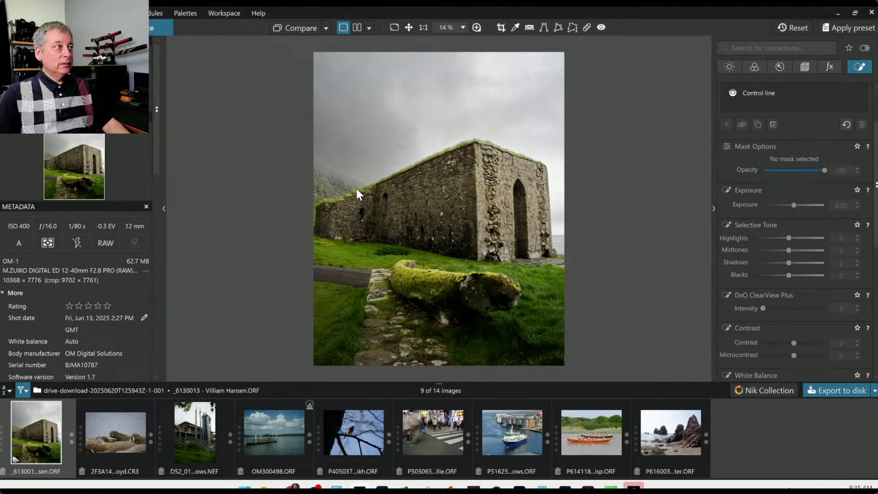
# Repair the small spots in the left half of the sky with a 7 px Repair brush, and compare the photo with its original.
pyautogui.click(586, 27)
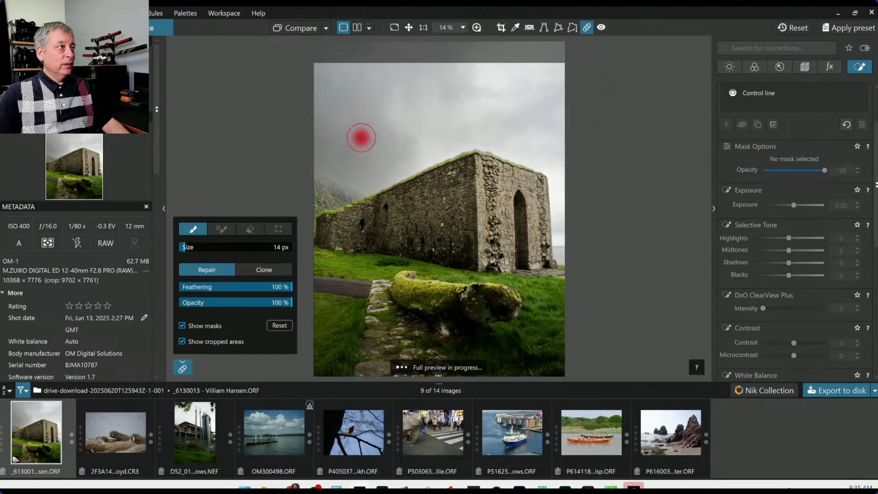
pyautogui.moveTo(335, 227)
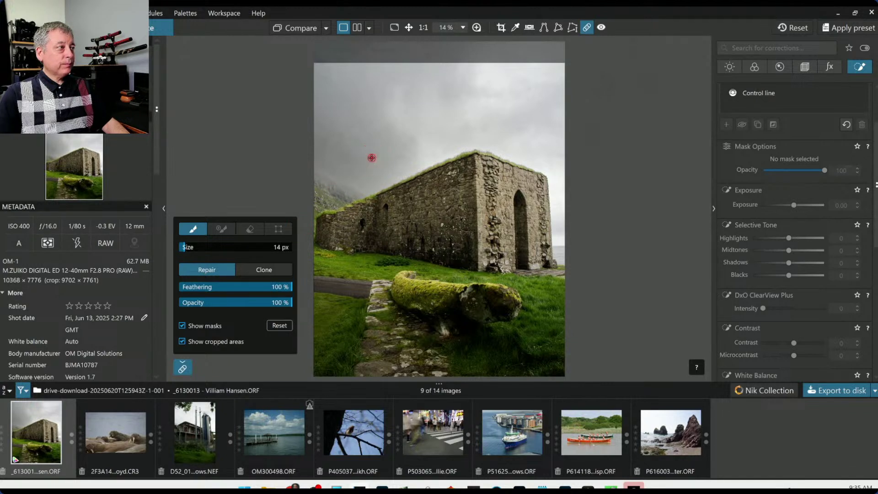
pyautogui.scroll(-5, 371, 157)
pyautogui.scroll(5, 371, 157)
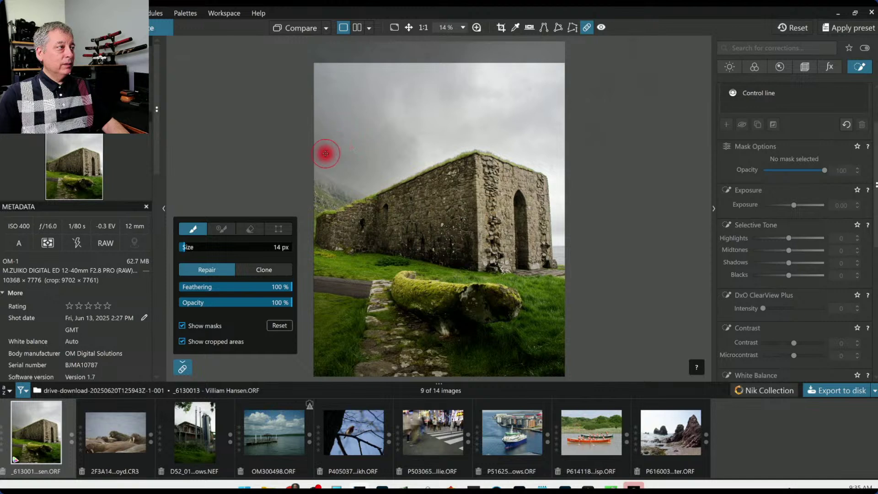
pyautogui.click(182, 246)
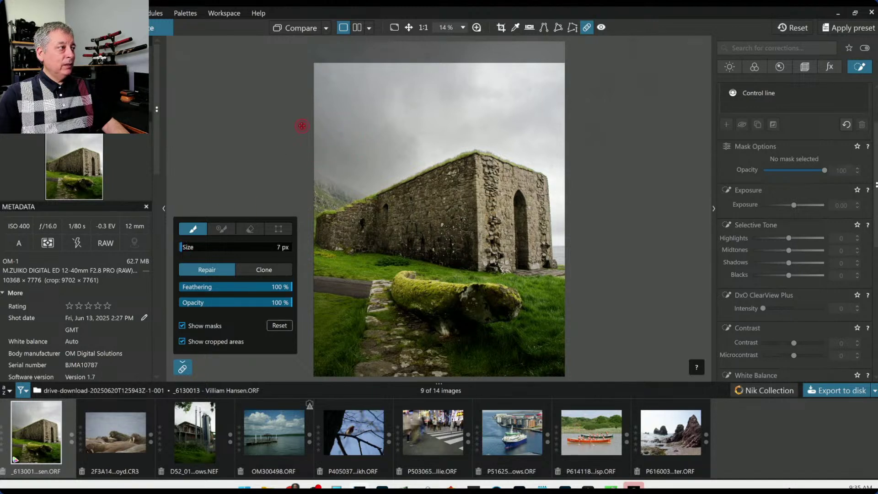
pyautogui.click(339, 139)
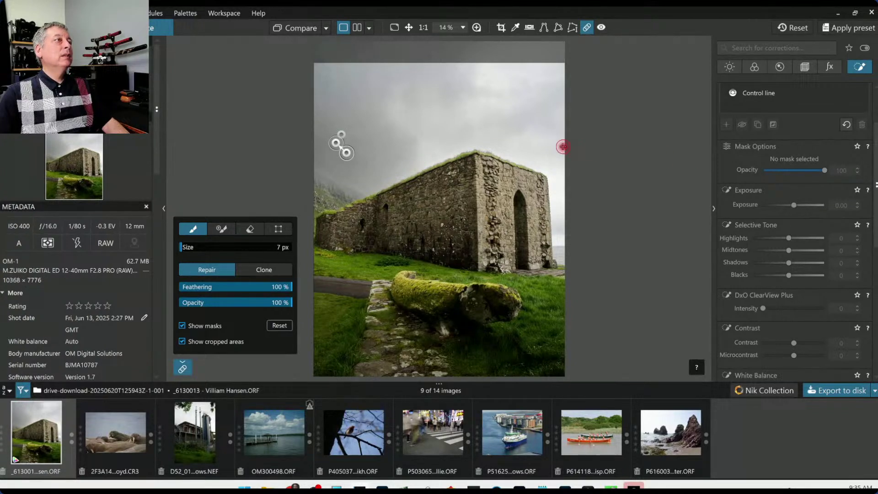
pyautogui.click(406, 112)
pyautogui.click(412, 84)
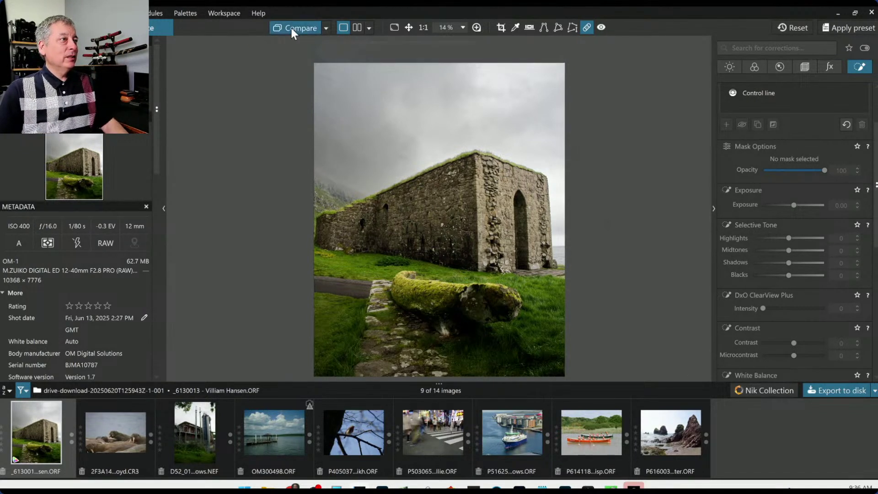
pyautogui.press('Escape')
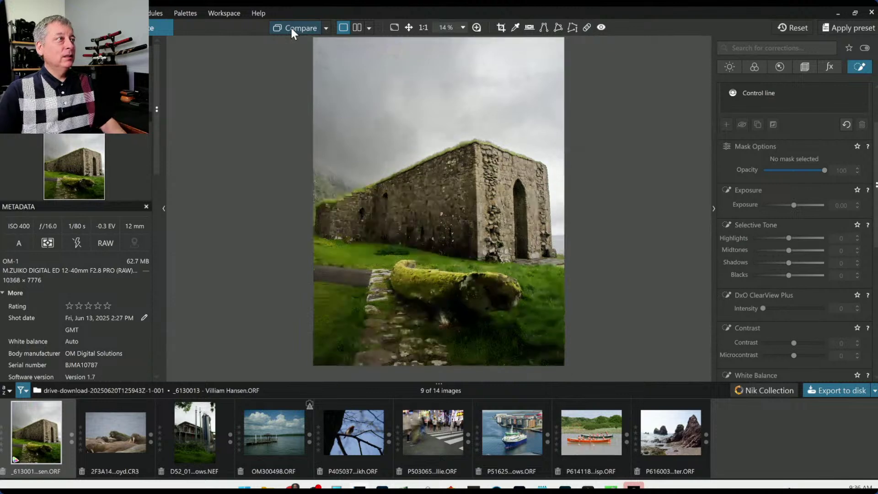
pyautogui.click(291, 27)
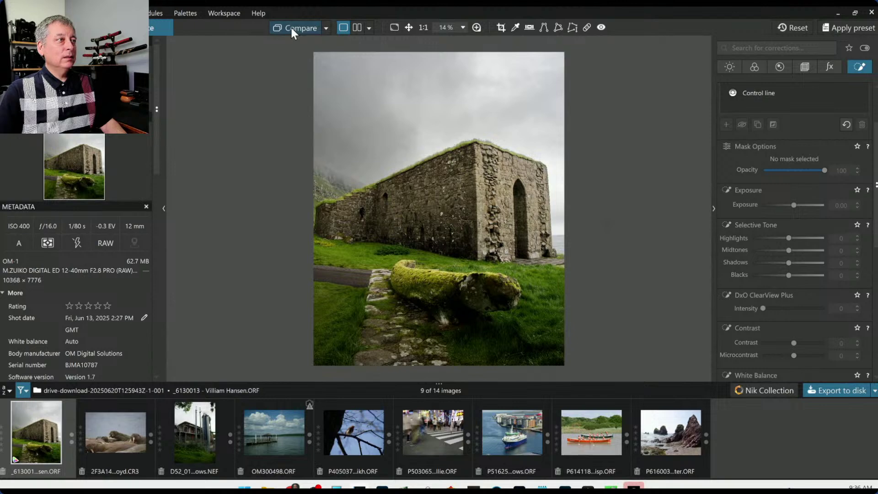
pyautogui.click(290, 27)
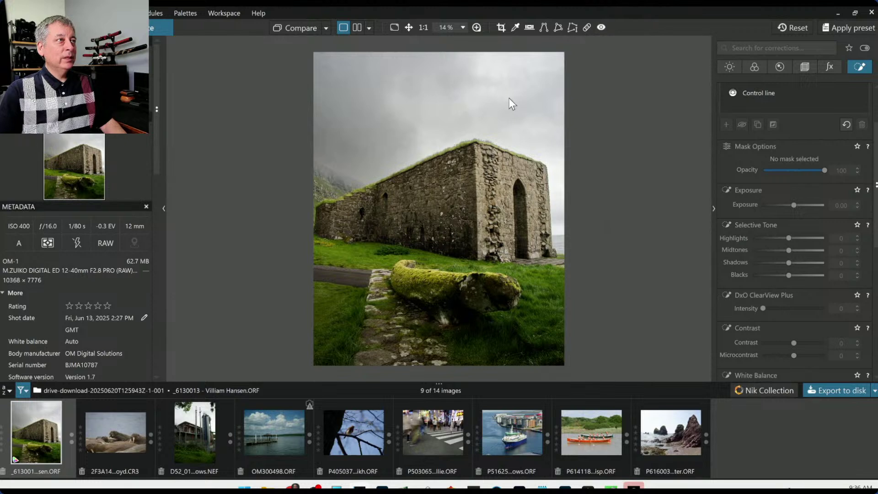
# Recheck the sky retouching with the Repair brush enlarged to 17 px, and compare the photo with its original again.
pyautogui.click(586, 27)
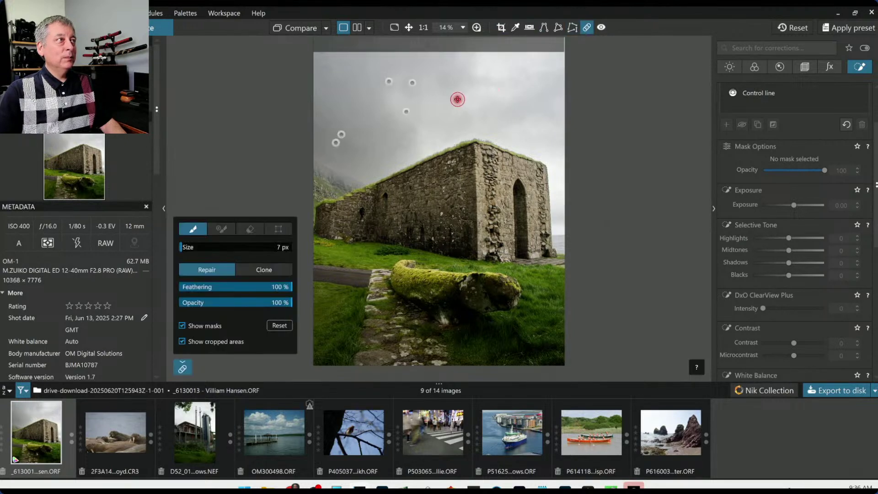
pyautogui.scroll(5, 441, 106)
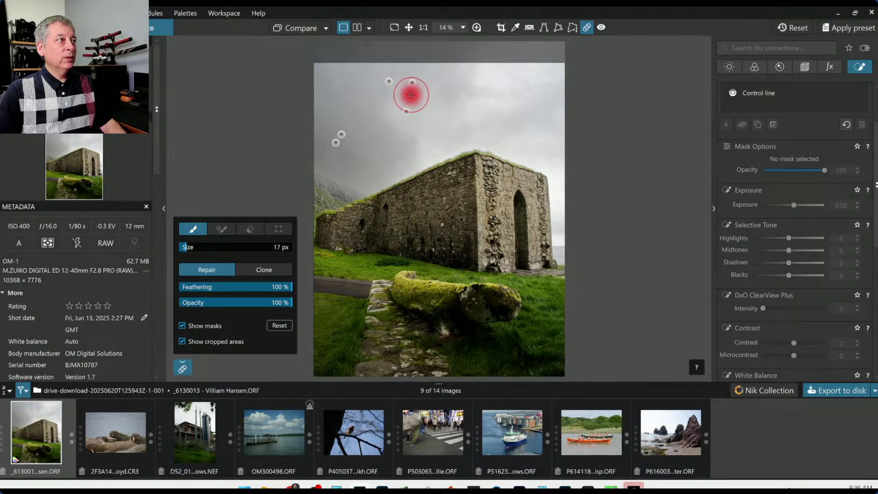
pyautogui.scroll(5, 411, 94)
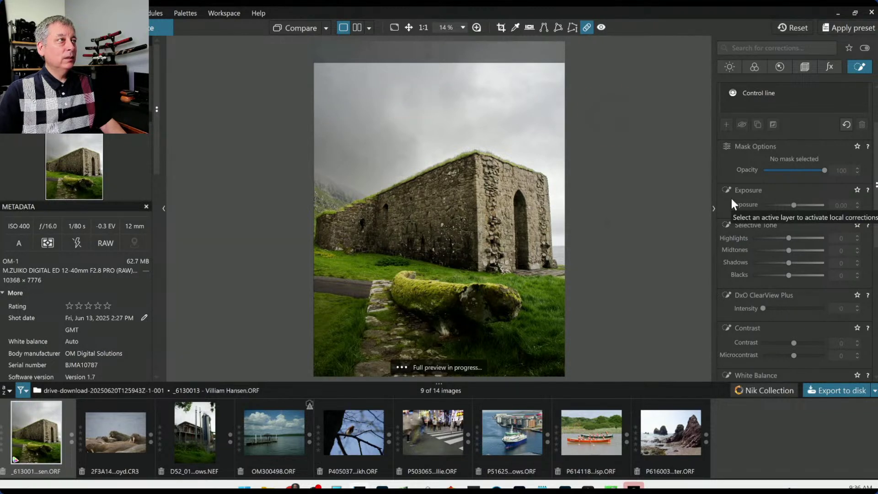
pyautogui.click(696, 180)
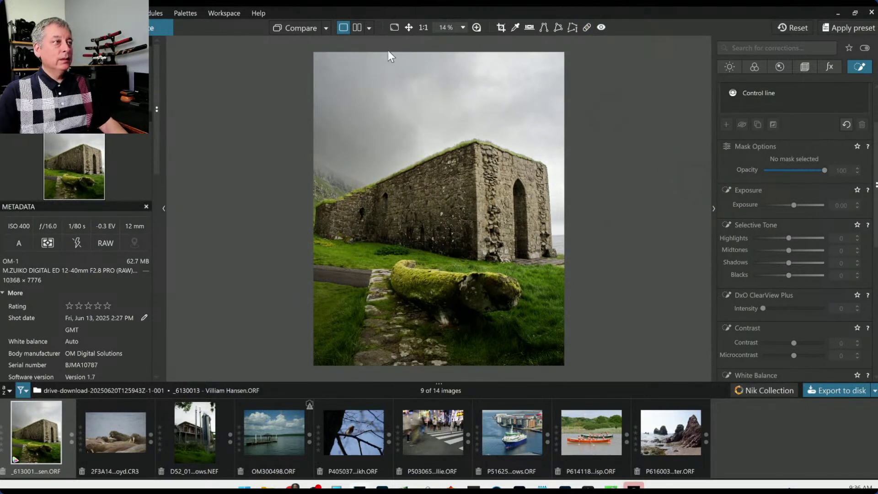
pyautogui.click(304, 26)
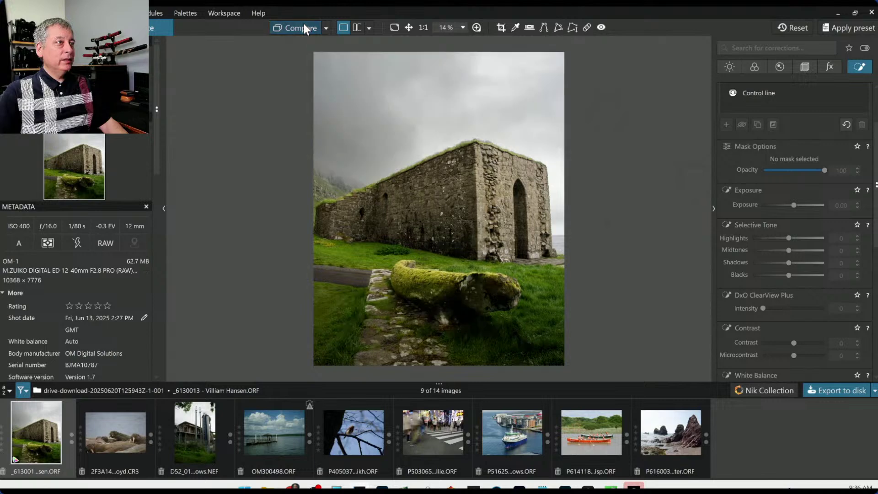
pyautogui.click(304, 27)
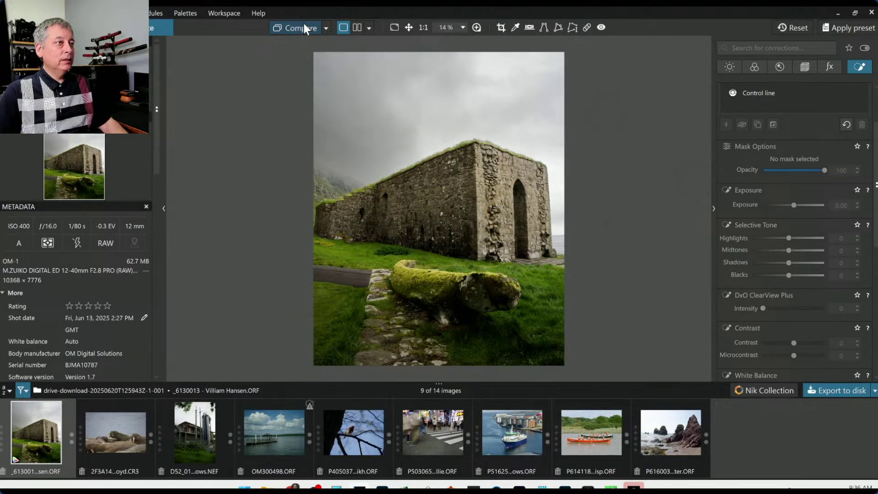
pyautogui.click(304, 27)
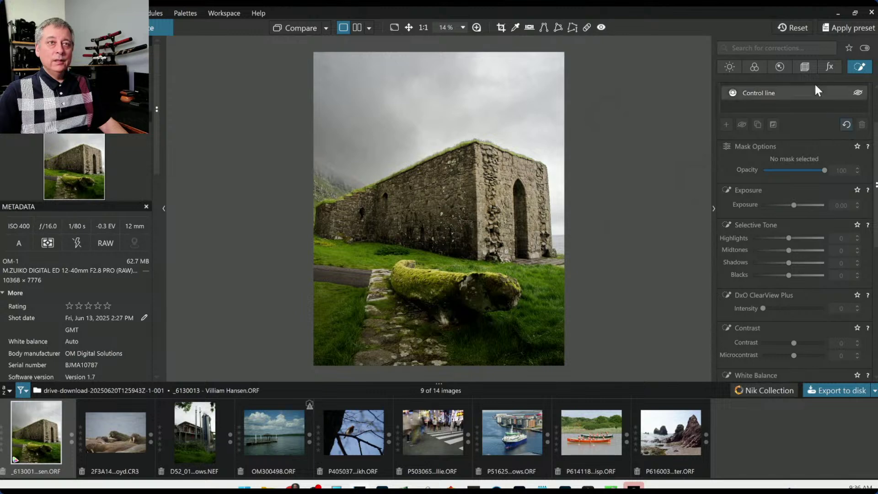
# Paint a new local adjustment brush mask over the mossy stone and the stone path with a smaller brush at 100% Flow and Opacity.
pyautogui.scroll(2, 774, 191)
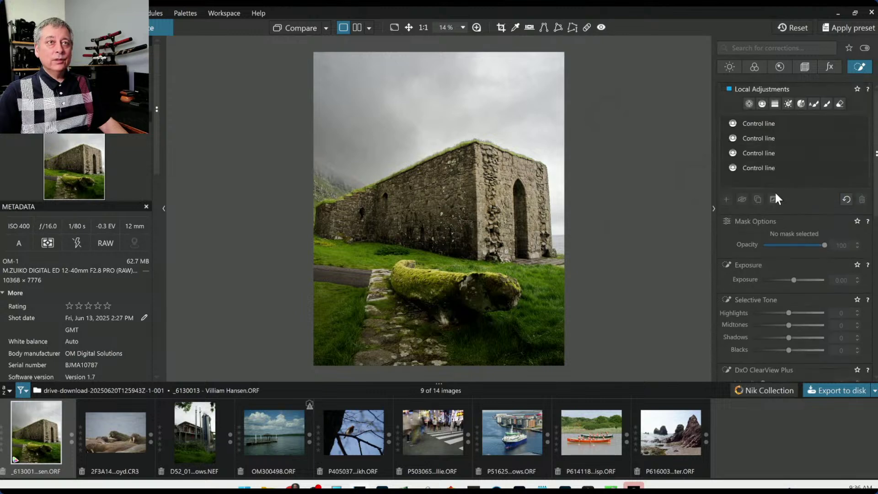
pyautogui.click(823, 105)
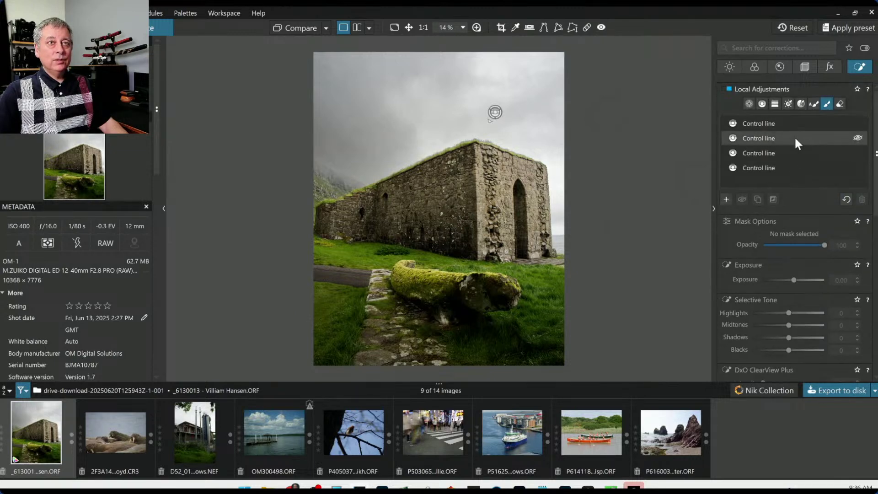
pyautogui.click(725, 199)
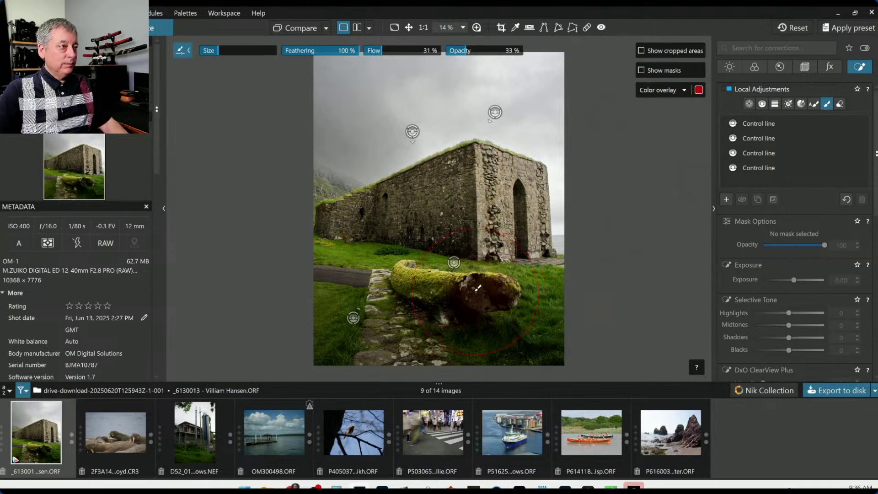
pyautogui.scroll(-3, 476, 287)
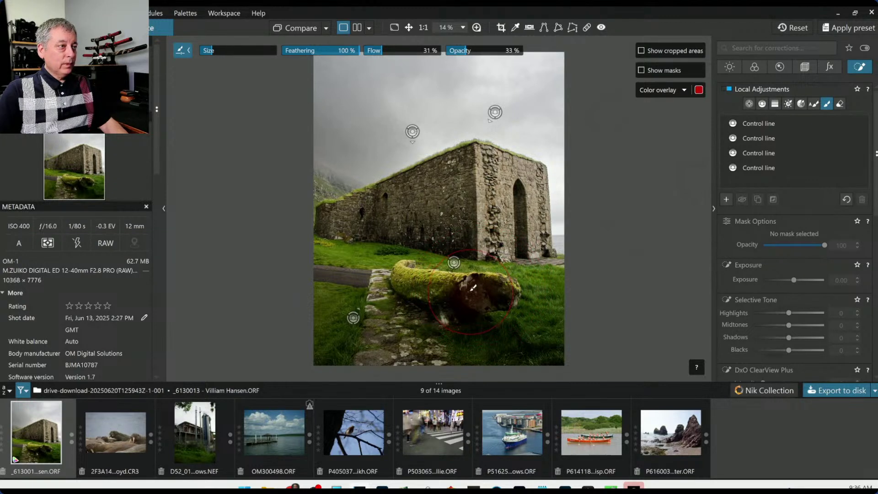
pyautogui.moveTo(379, 49); pyautogui.dragTo(524, 51)
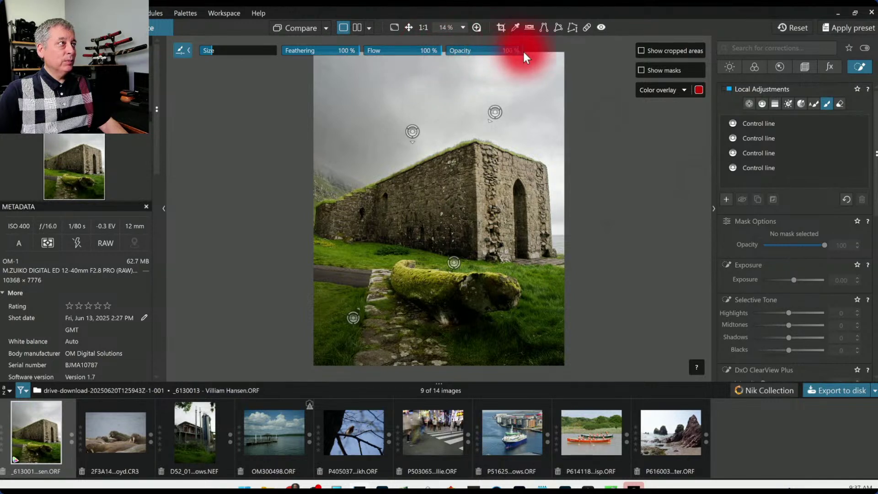
pyautogui.scroll(-4, 766, 290)
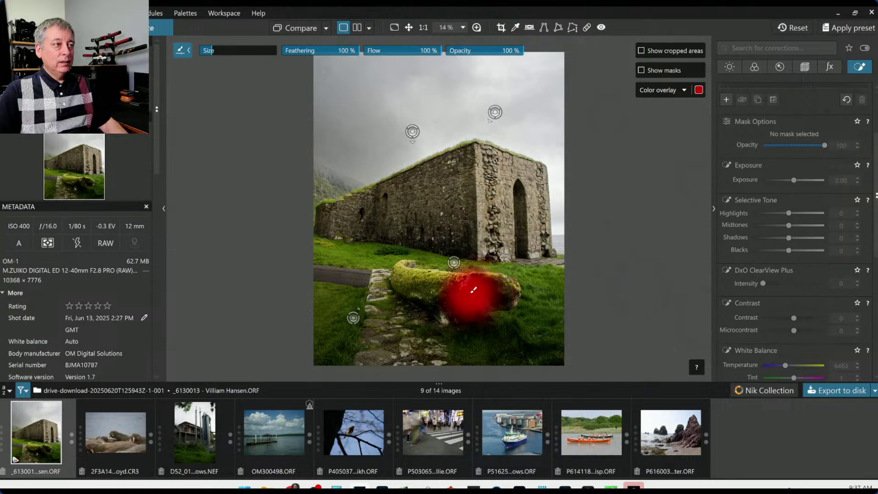
pyautogui.moveTo(470, 284)
pyautogui.mouseDown()
pyautogui.moveTo(407, 275)
pyautogui.moveTo(380, 348)
pyautogui.moveTo(418, 315)
pyautogui.moveTo(402, 343)
pyautogui.moveTo(386, 285)
pyautogui.moveTo(384, 340)
pyautogui.moveTo(399, 345)
pyautogui.moveTo(428, 322)
pyautogui.moveTo(362, 366)
pyautogui.mouseUp()
pyautogui.click(492, 343)
pyautogui.moveTo(493, 343)
pyautogui.mouseDown()
pyautogui.moveTo(509, 288)
pyautogui.moveTo(480, 283)
pyautogui.mouseUp()
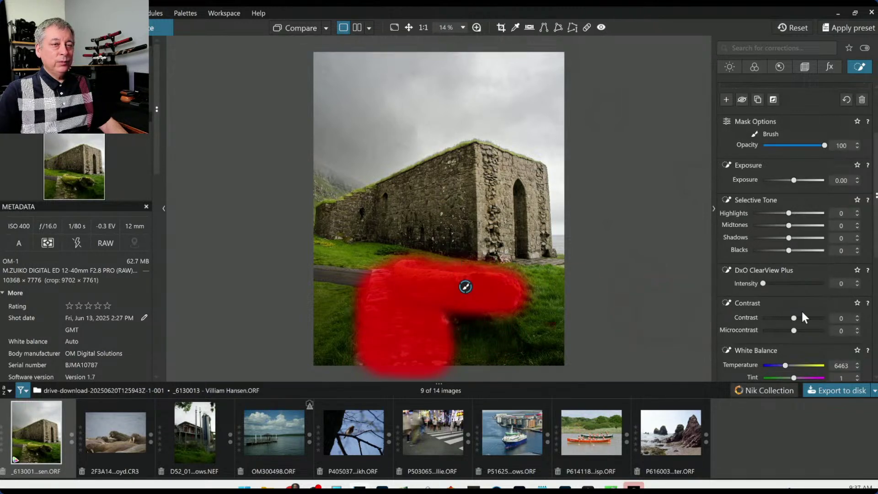
# Set the brush mask's Microcontrast to 63, try Shadows at 13 and reset it, and set Midtones to 22 and Highlights to -17.
pyautogui.scroll(-1, 759, 317)
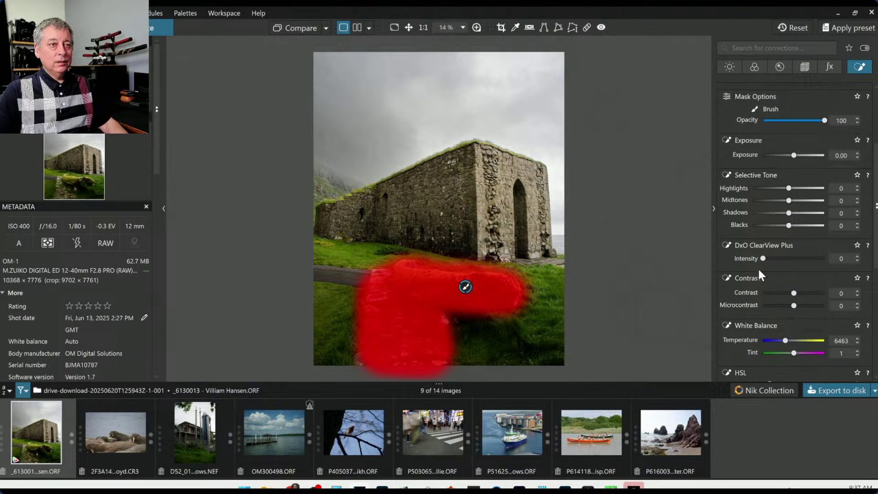
pyautogui.moveTo(793, 305); pyautogui.dragTo(809, 306)
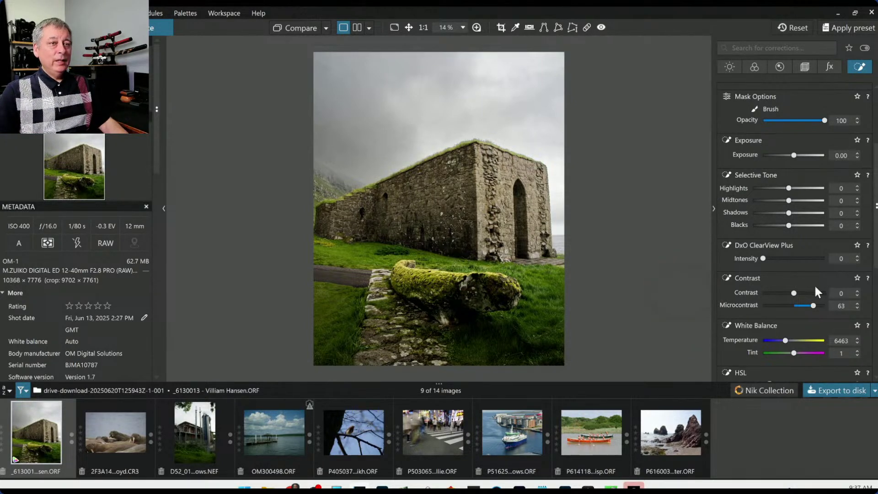
pyautogui.scroll(1, 808, 258)
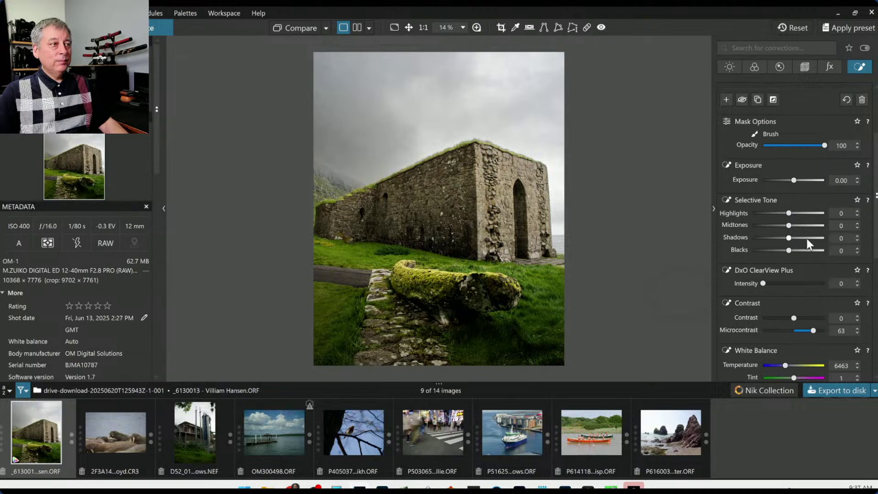
pyautogui.moveTo(791, 239); pyautogui.dragTo(793, 239)
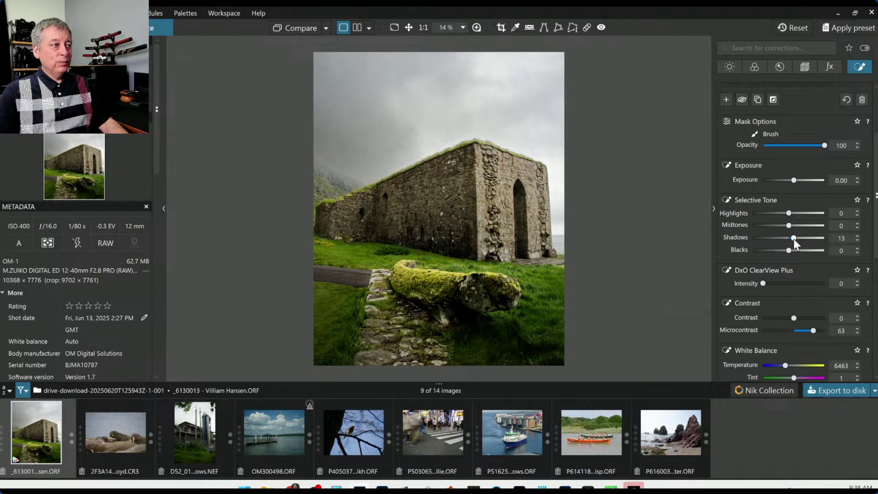
pyautogui.doubleClick(793, 239)
pyautogui.moveTo(790, 228)
pyautogui.mouseDown()
pyautogui.moveTo(800, 232)
pyautogui.moveTo(785, 213)
pyautogui.mouseUp()
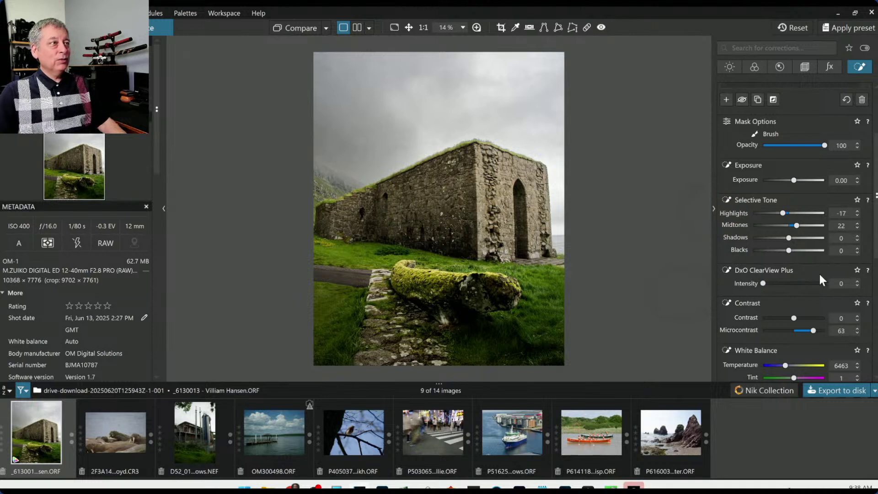
pyautogui.press('Escape')
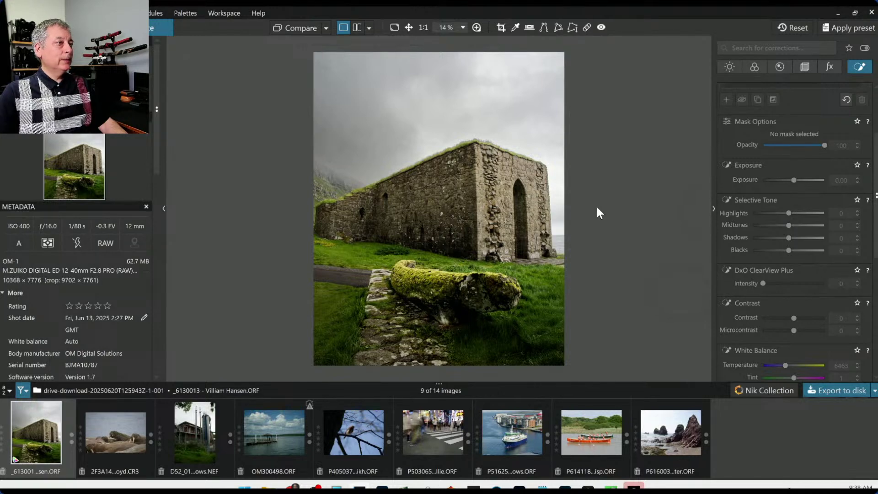
# Export the photo to disk as a quality 93 JPEG with the suffix -dxo, saved in the original image folder.
pyautogui.click(811, 392)
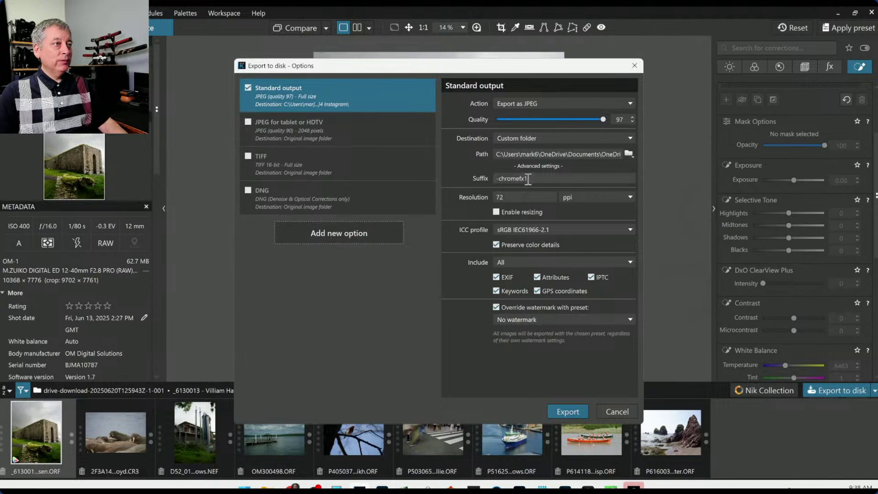
pyautogui.click(492, 178)
pyautogui.press('BackSpace')
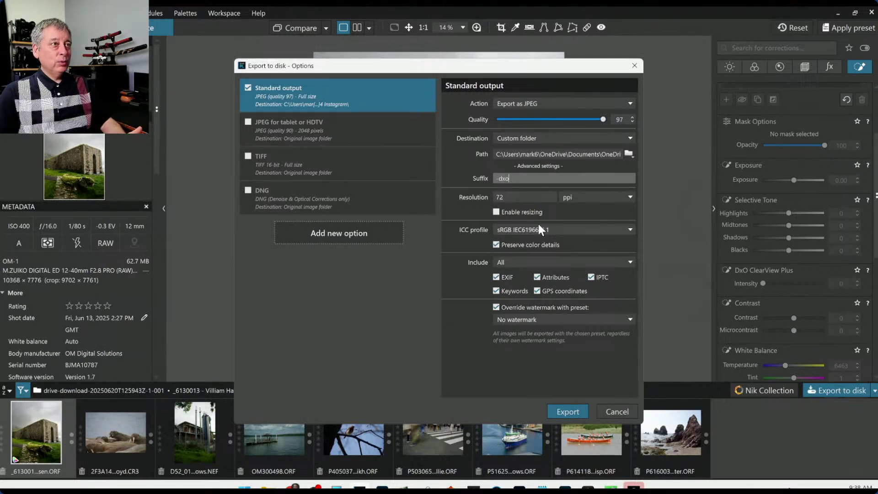
pyautogui.click(633, 122)
pyautogui.click(633, 122)
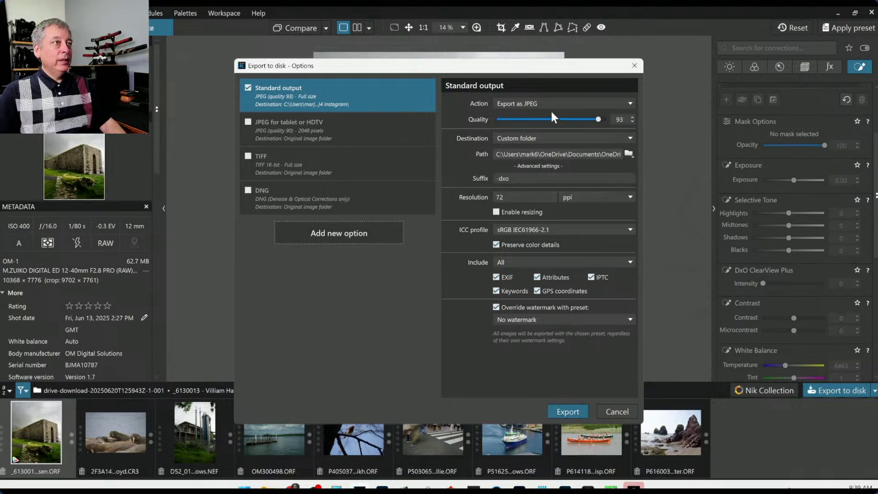
pyautogui.click(620, 137)
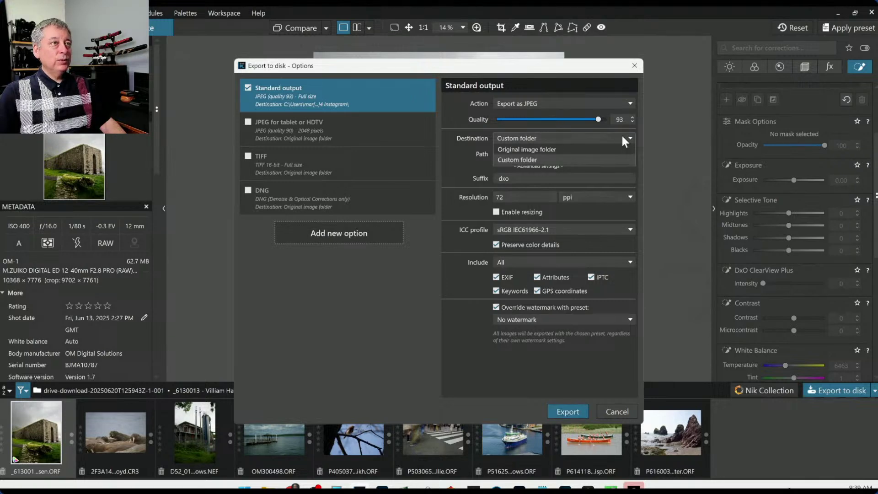
pyautogui.click(567, 146)
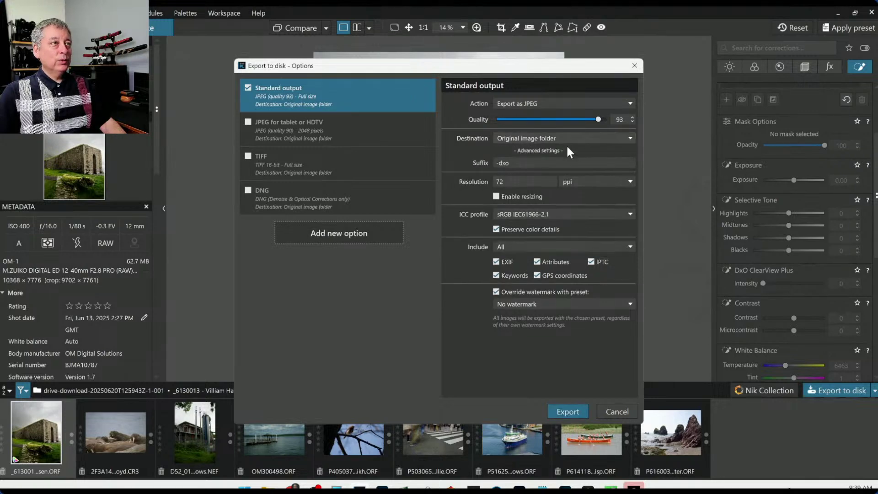
pyautogui.click(562, 414)
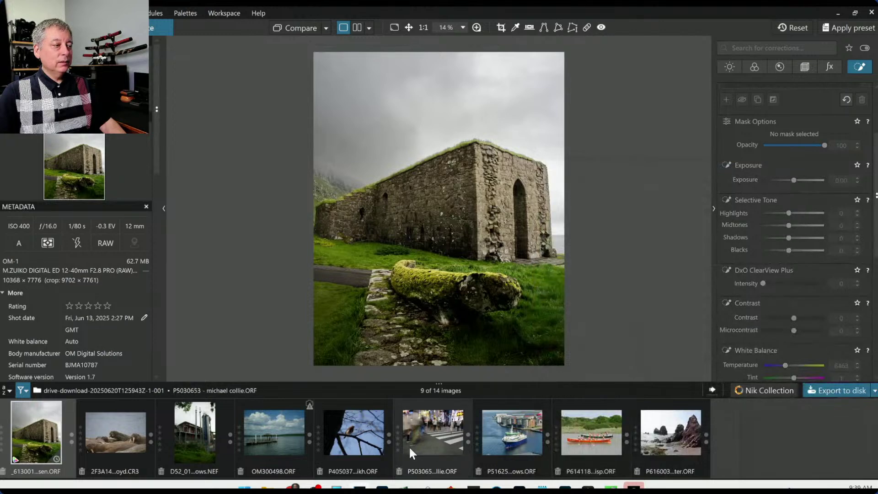
# Compare the edited ruin photo with the second version side by side, examining the wall's stonework up close and both full frames.
pyautogui.moveTo(293, 487)
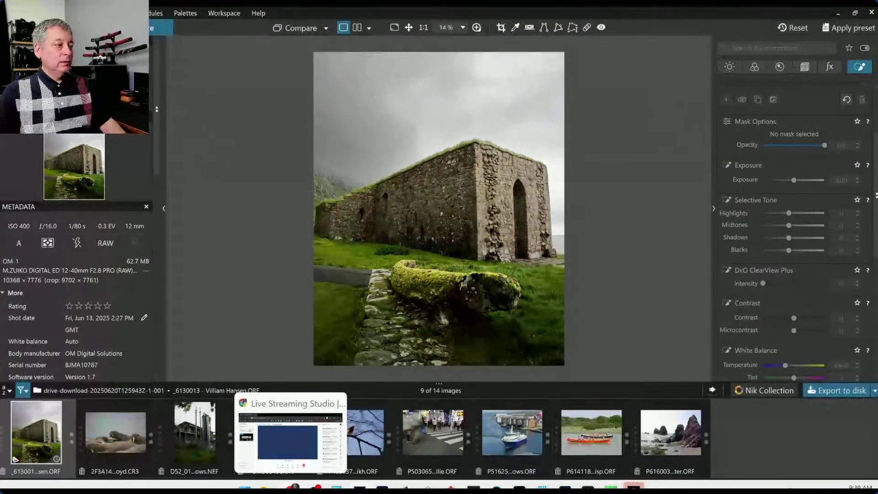
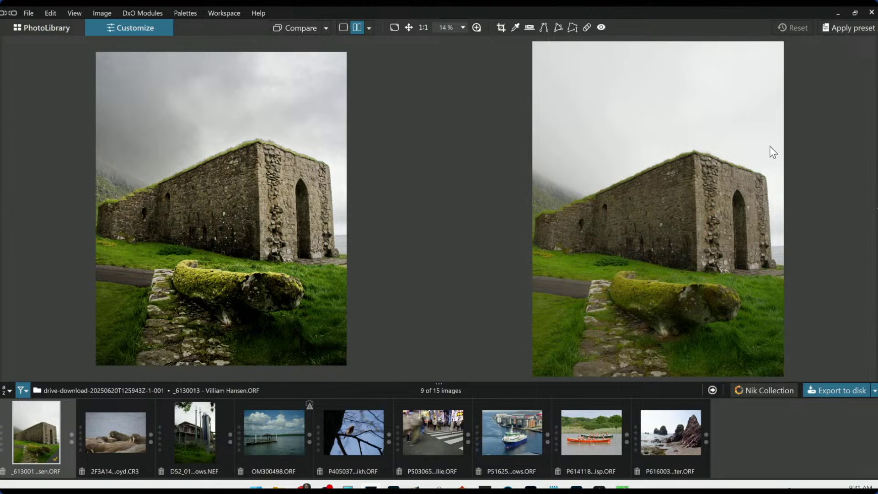
pyautogui.scroll(5, 310, 201)
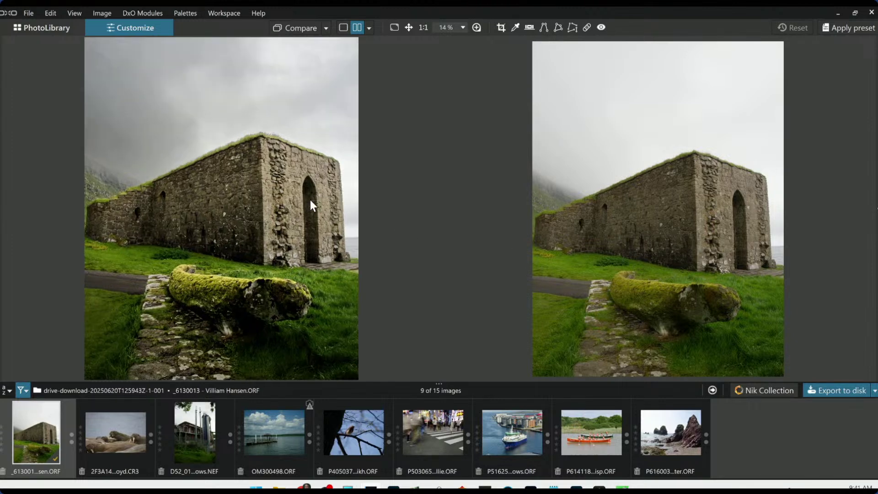
pyautogui.scroll(5, 602, 235)
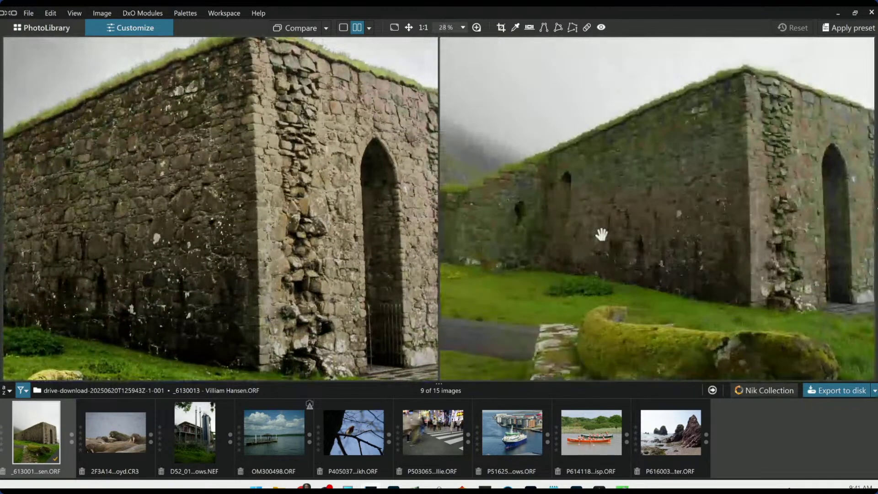
pyautogui.scroll(3, 602, 235)
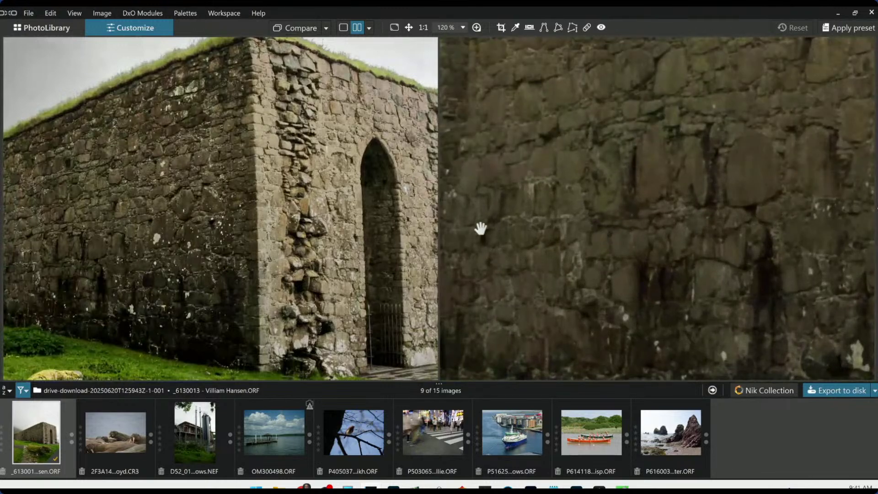
pyautogui.scroll(3, 321, 217)
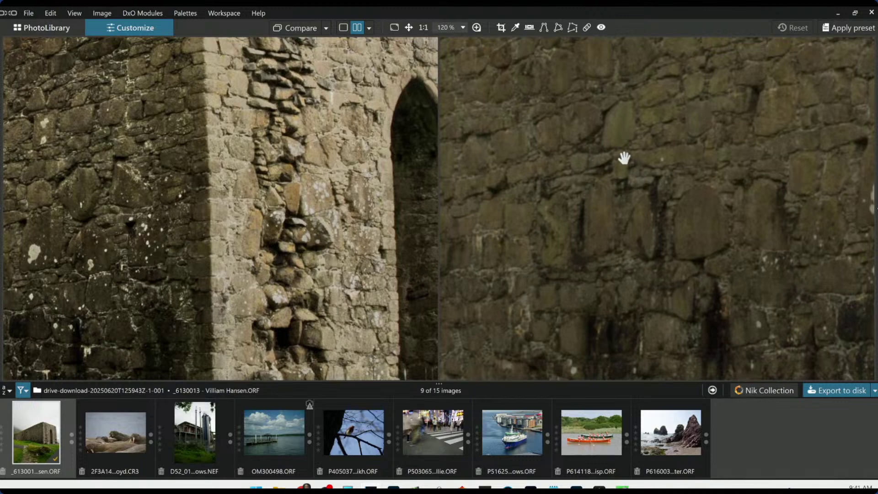
pyautogui.scroll(5, 359, 133)
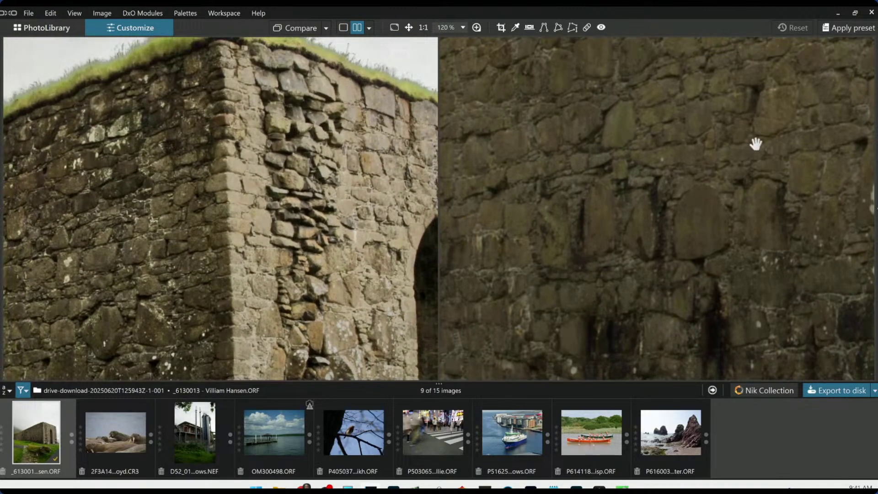
pyautogui.moveTo(755, 141); pyautogui.dragTo(449, 230)
pyautogui.moveTo(800, 150); pyautogui.dragTo(459, 256)
pyautogui.moveTo(650, 142); pyautogui.dragTo(614, 197)
pyautogui.moveTo(647, 102); pyautogui.dragTo(657, 210)
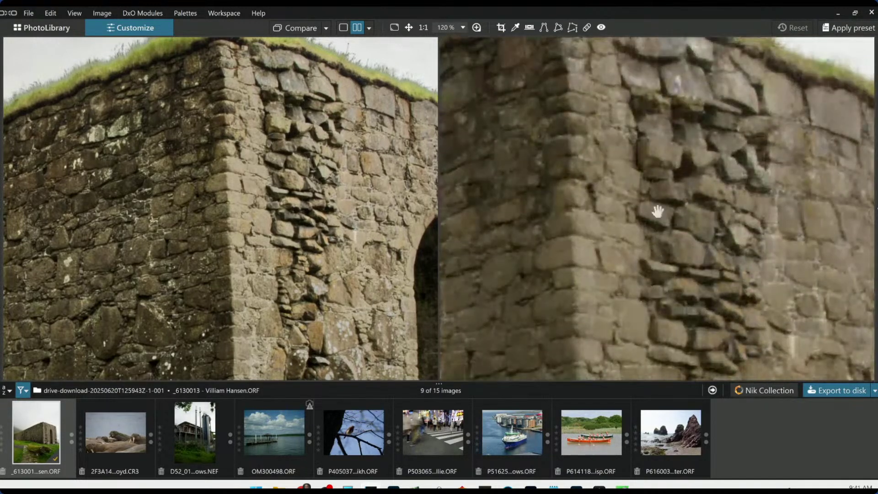
pyautogui.moveTo(661, 158); pyautogui.dragTo(672, 229)
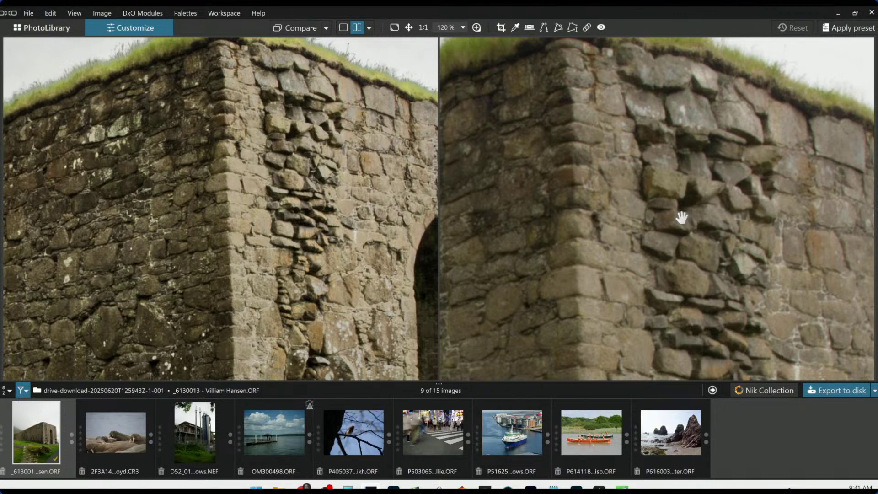
pyautogui.scroll(-5, 658, 217)
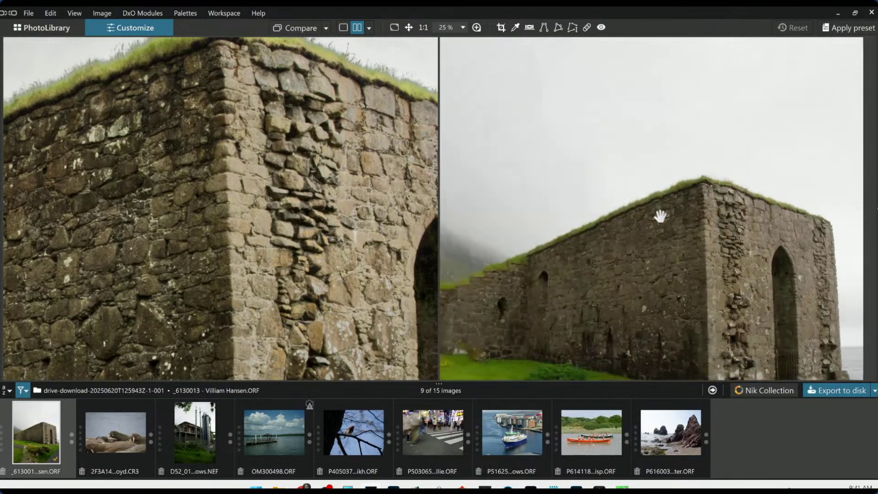
pyautogui.scroll(-2, 660, 213)
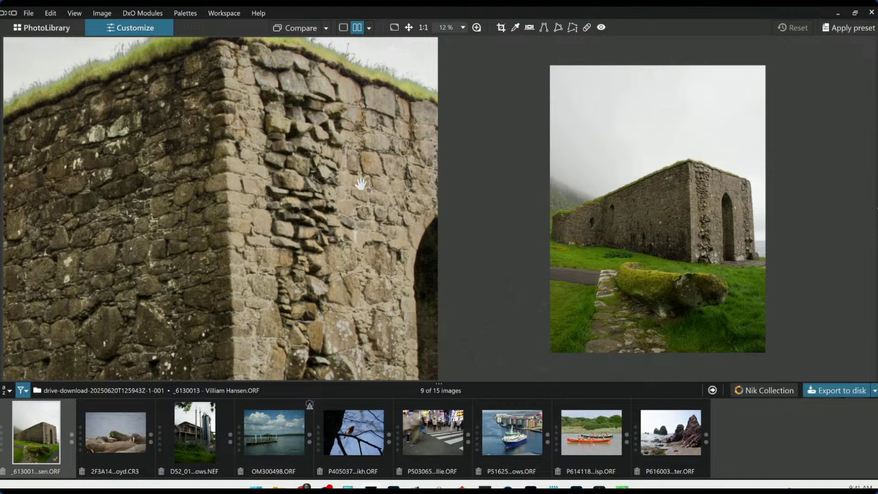
pyautogui.scroll(-1, 364, 188)
pyautogui.scroll(-2, 364, 187)
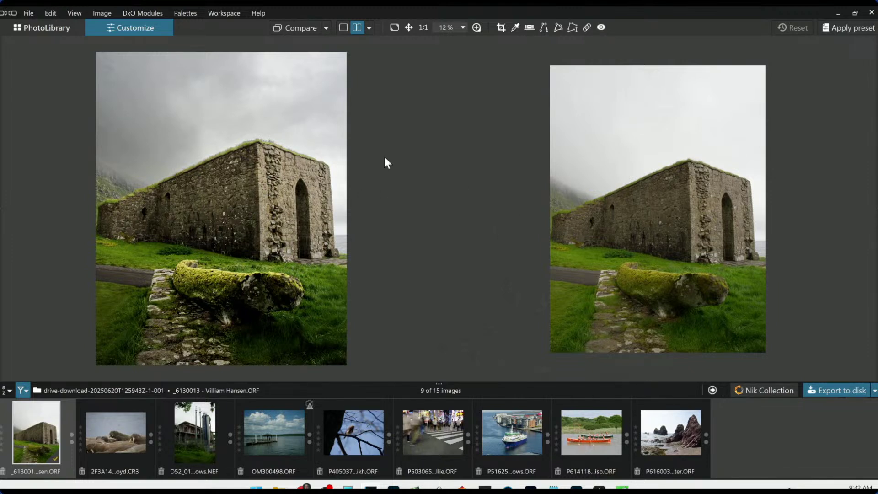
# Switch to the photo library, select the walrus photo and display it as a single image.
pyautogui.click(60, 24)
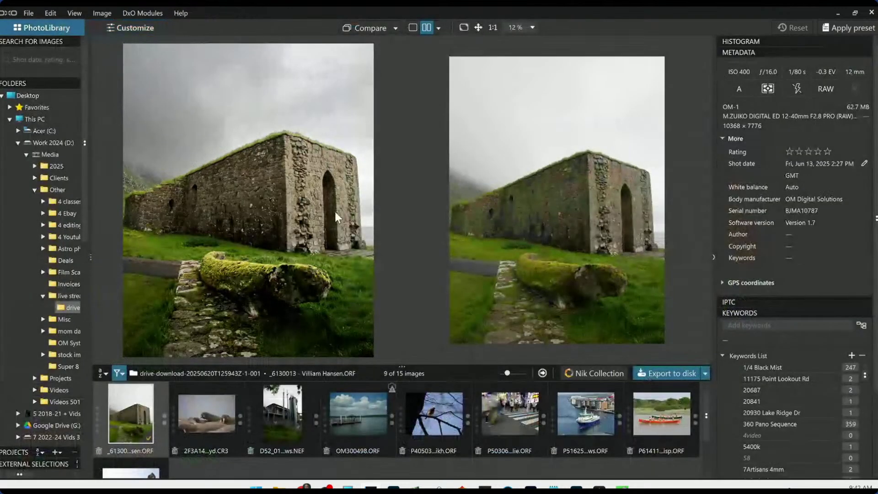
pyautogui.click(213, 419)
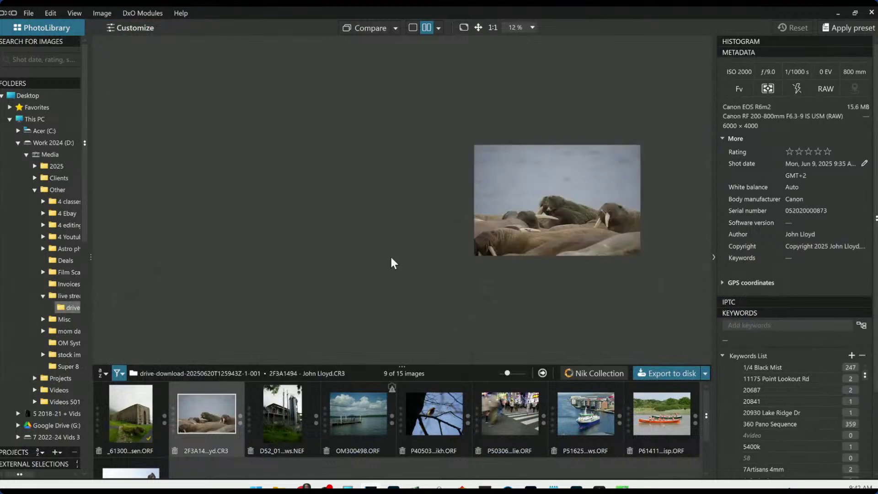
pyautogui.click(412, 27)
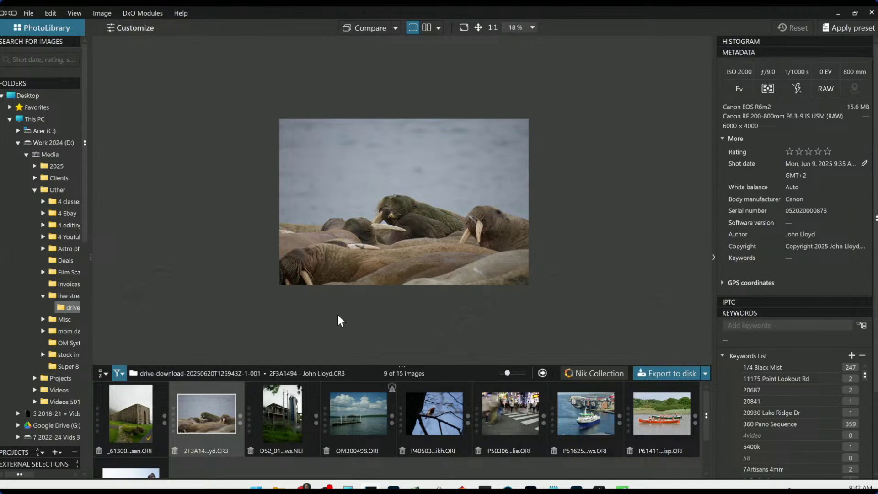
pyautogui.scroll(2, 407, 255)
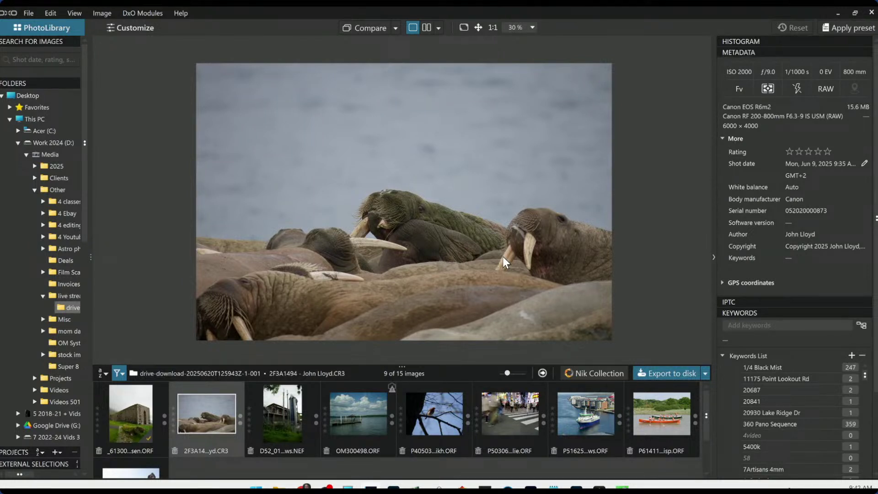
# Look briefly at the dock photo OM300498.ORF and return to the walrus photo to inspect it.
pyautogui.click(360, 425)
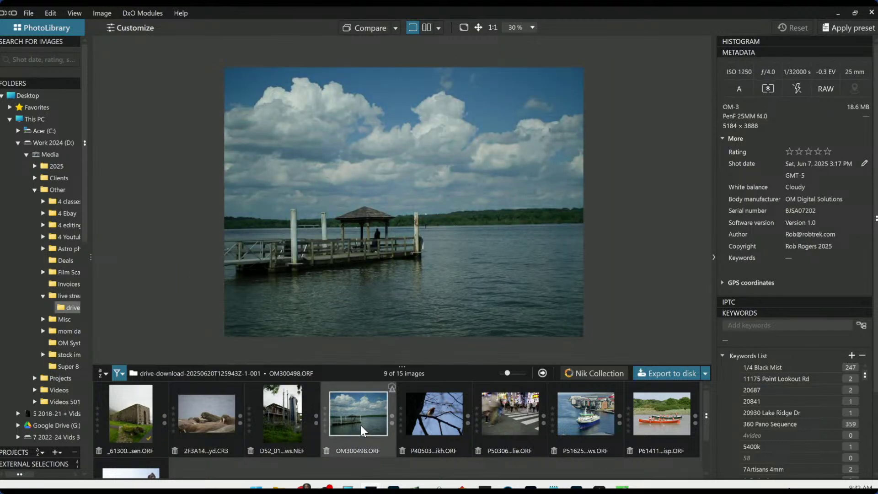
pyautogui.click(220, 421)
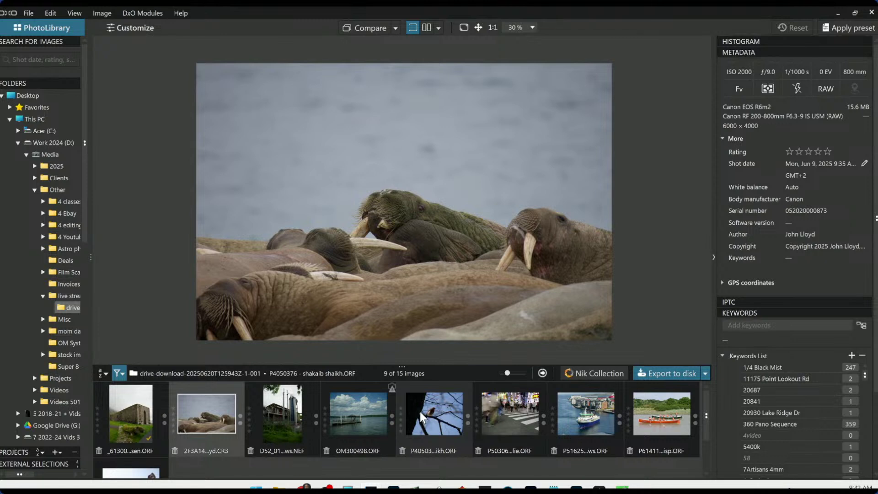
pyautogui.scroll(1, 446, 297)
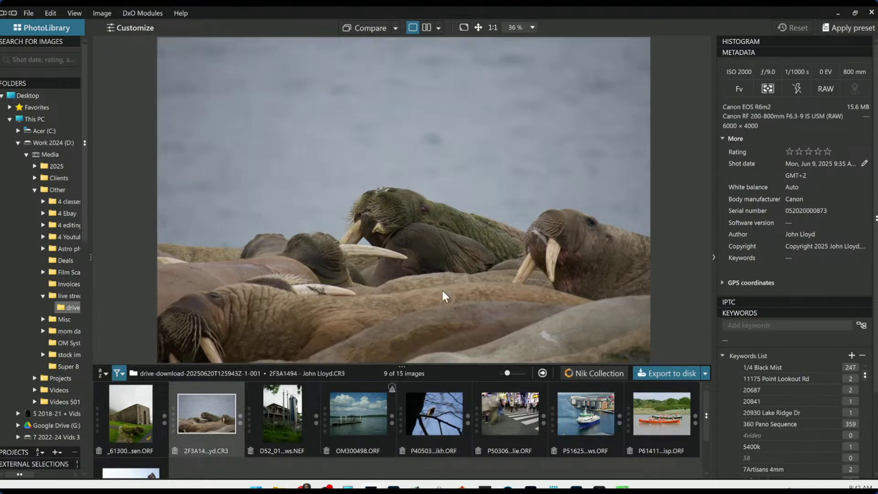
pyautogui.scroll(-1, 446, 296)
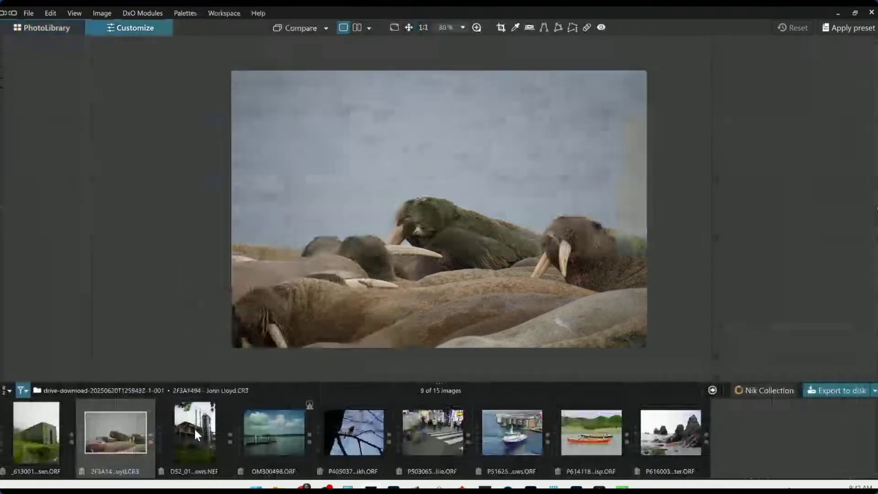
# Open the walrus photo for customizing and apply the first general purpose preset, the default one numbered 0000.
pyautogui.doubleClick(194, 427)
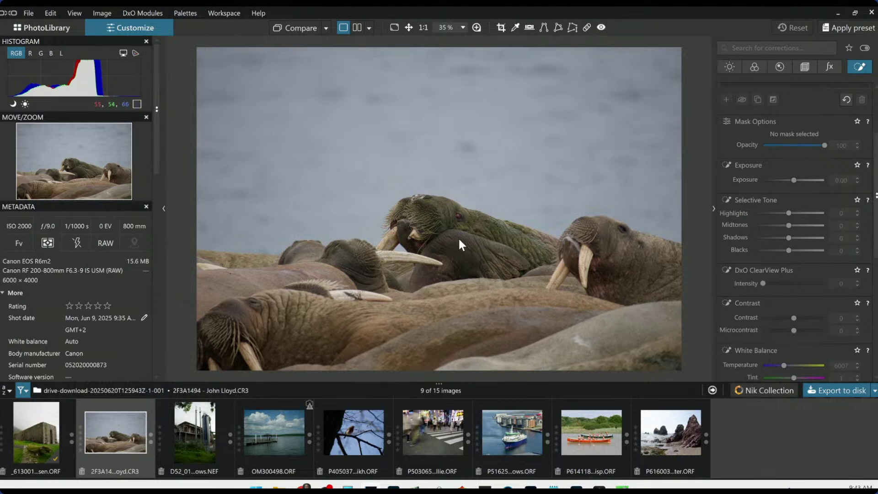
pyautogui.scroll(-1, 523, 206)
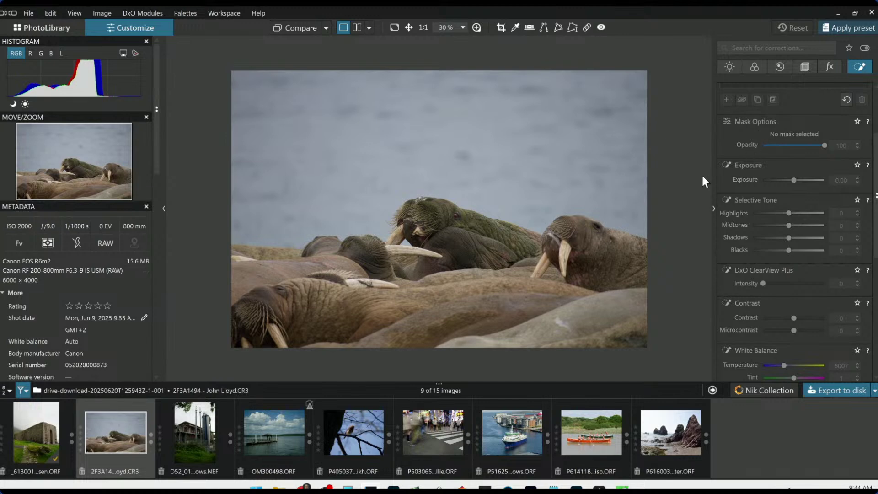
pyautogui.hotkey('ctrl', 'shift', 'p')
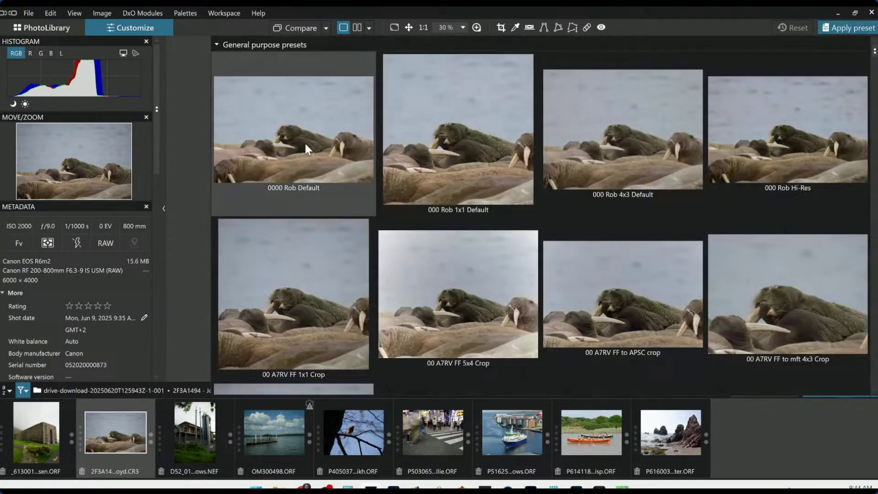
pyautogui.click(305, 143)
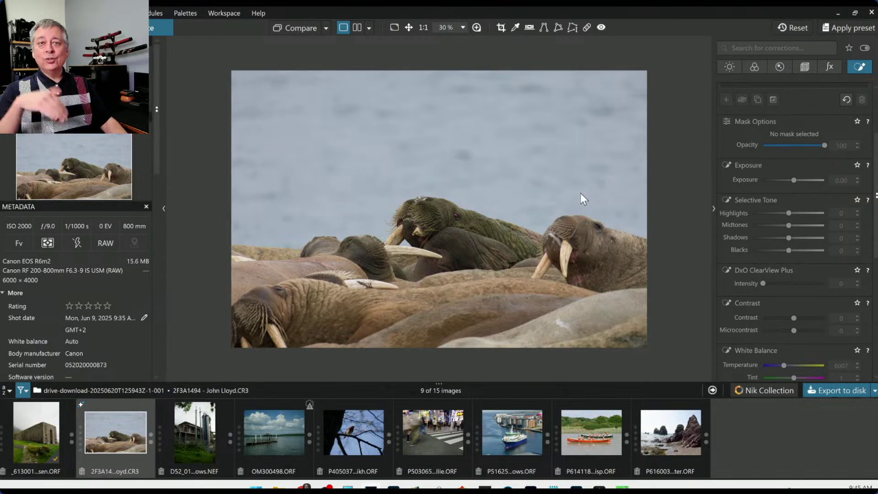
# Crop the photo at the 5 × 4 aspect ratio to an upright frame of about 2037 × 2546 px around the central walrus.
pyautogui.click(808, 67)
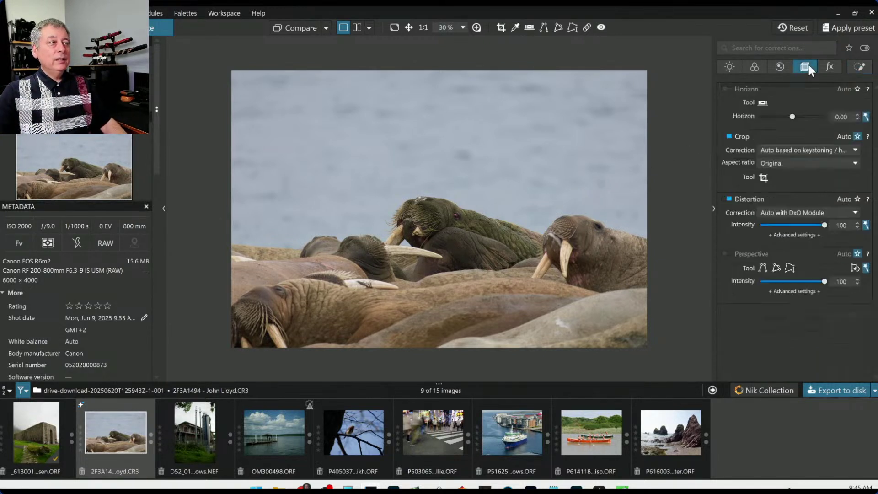
pyautogui.click(763, 178)
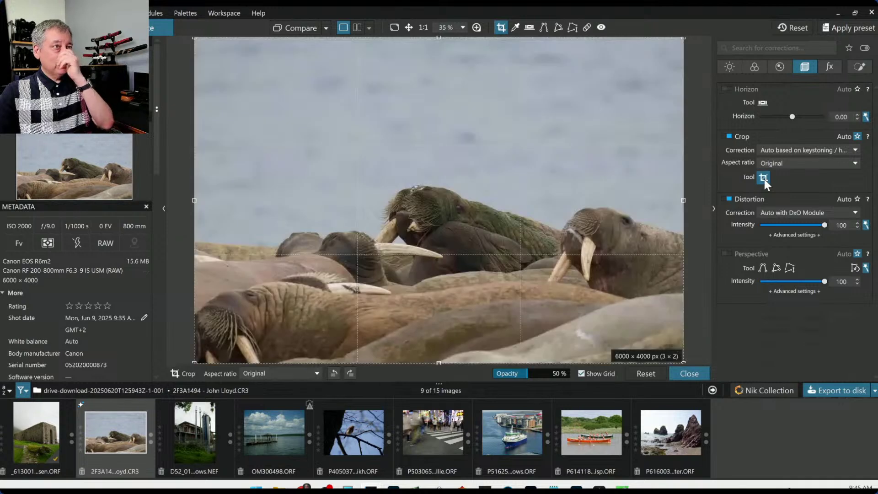
pyautogui.click(780, 165)
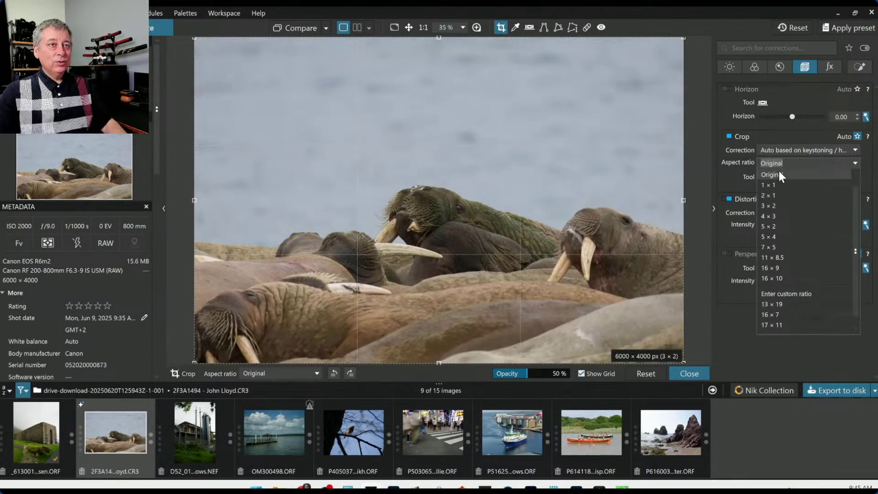
pyautogui.click(778, 236)
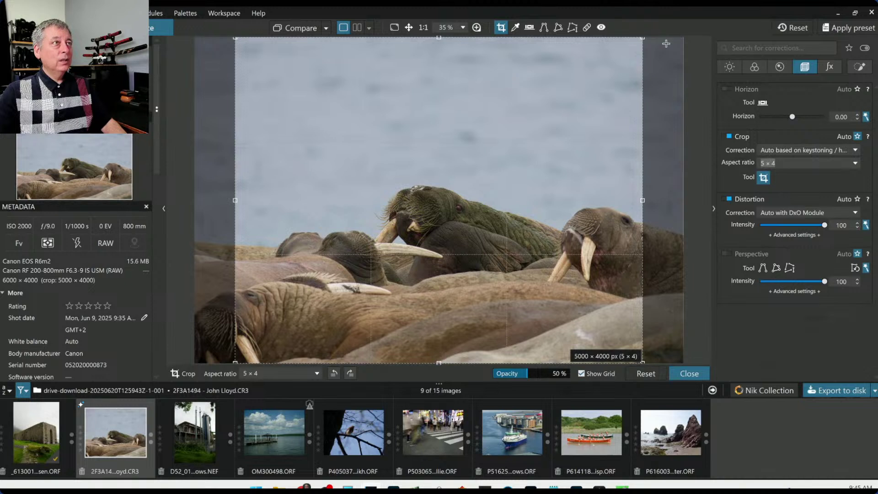
pyautogui.moveTo(642, 38); pyautogui.dragTo(408, 102)
pyautogui.moveTo(340, 102); pyautogui.dragTo(339, 152)
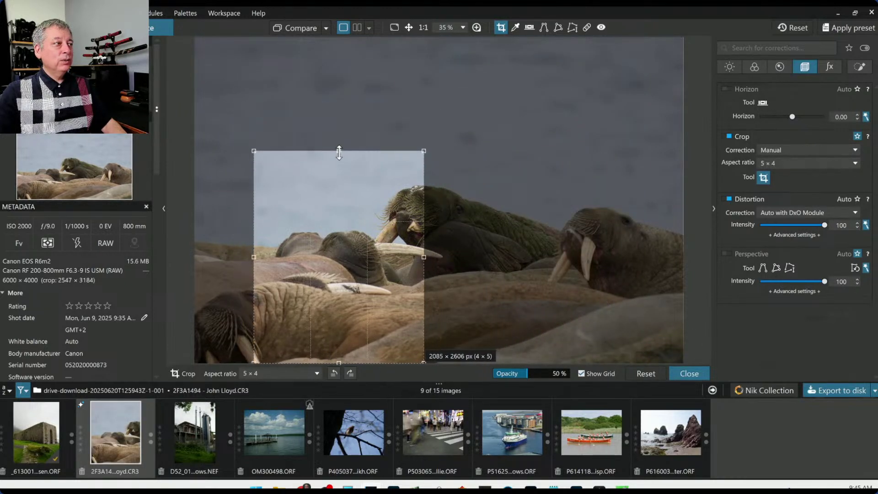
pyautogui.moveTo(341, 198); pyautogui.dragTo(437, 221)
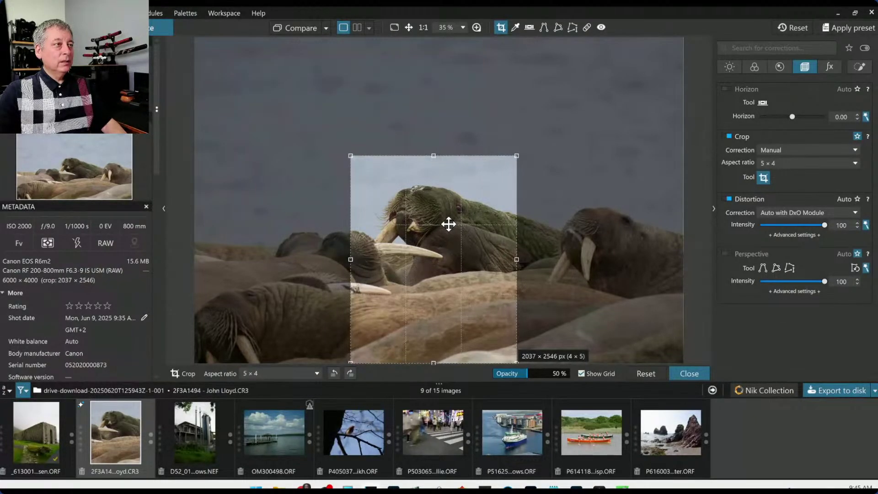
pyautogui.press('Return')
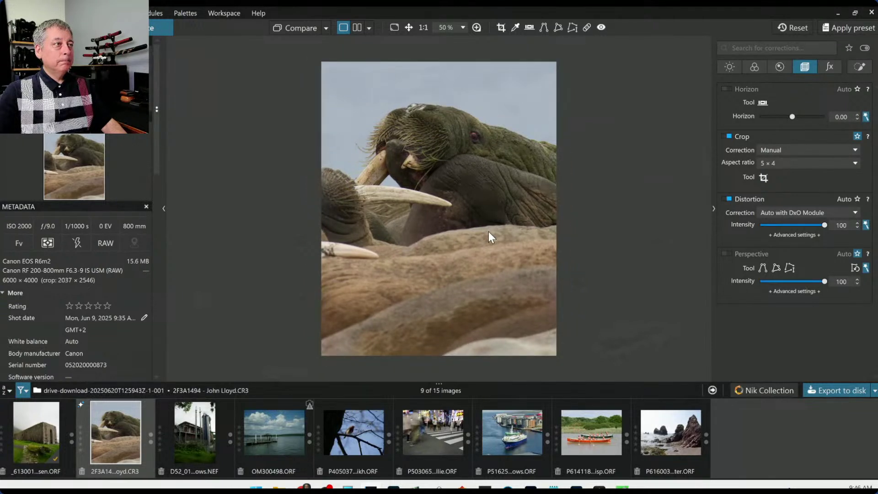
# Try a square 1 × 1 crop of about 2546 × 2546 px, shifted slightly left around the central walrus.
pyautogui.click(778, 164)
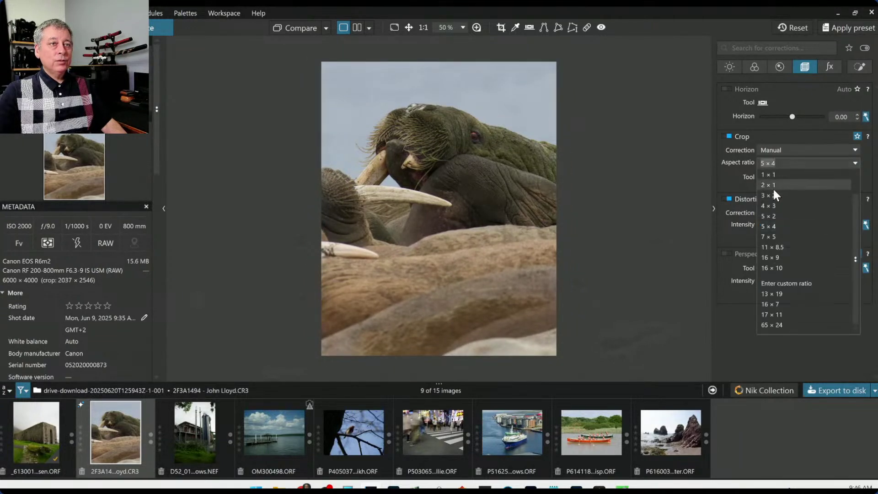
pyautogui.click(773, 177)
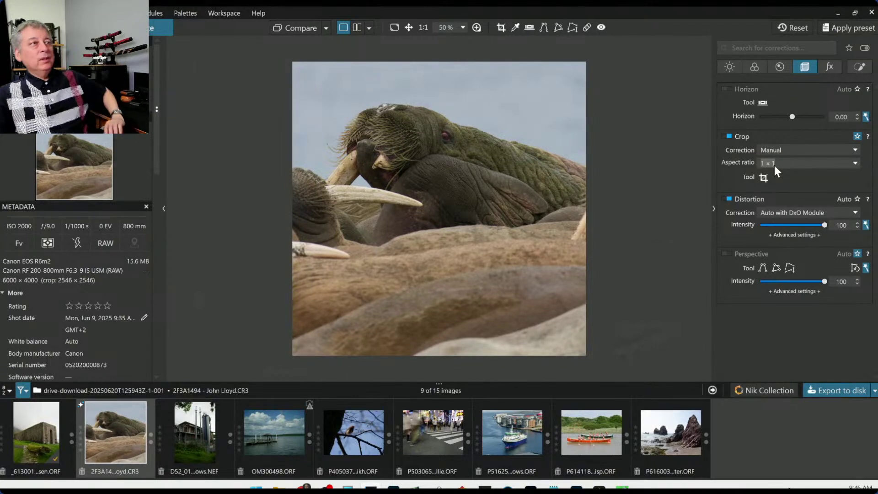
pyautogui.click(763, 178)
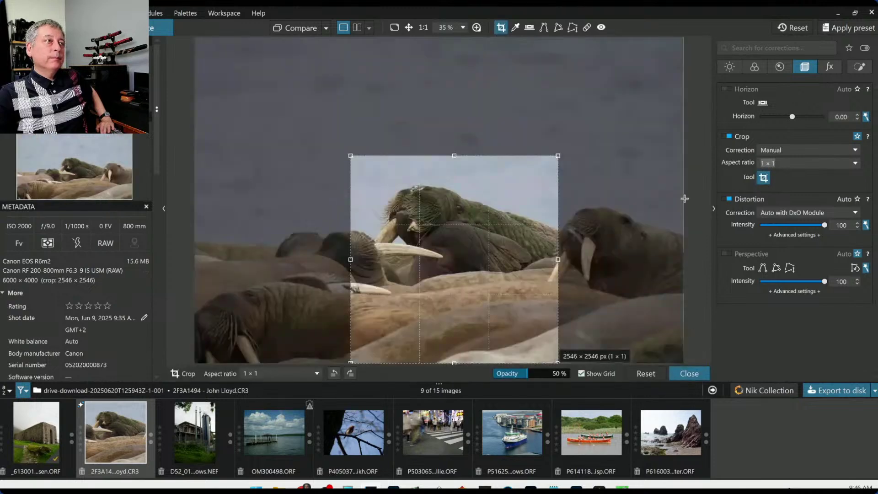
pyautogui.moveTo(506, 239); pyautogui.dragTo(493, 245)
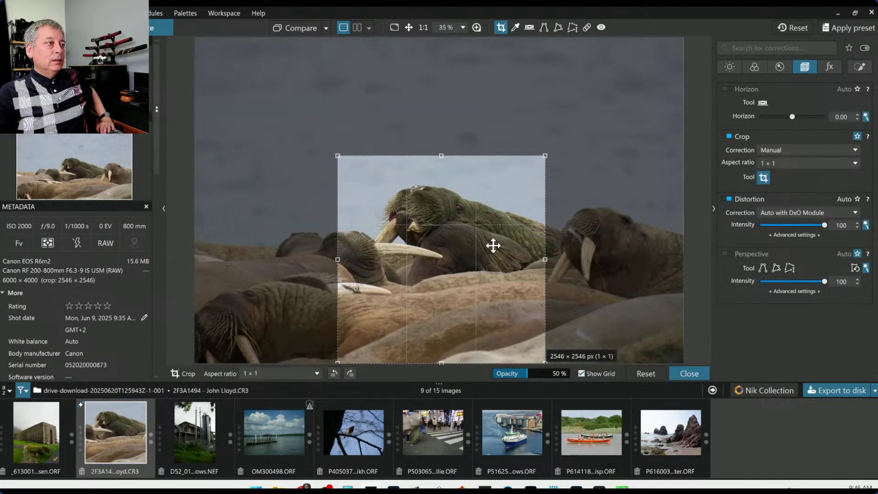
pyautogui.press('Return')
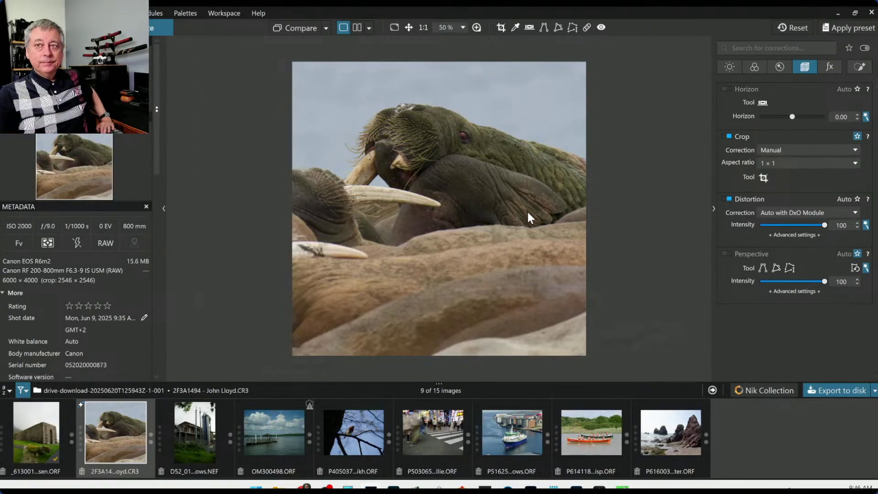
# Set the crop back to the 5 × 4 aspect ratio and enlarge the upright frame to about 2238 × 2798 px.
pyautogui.click(785, 163)
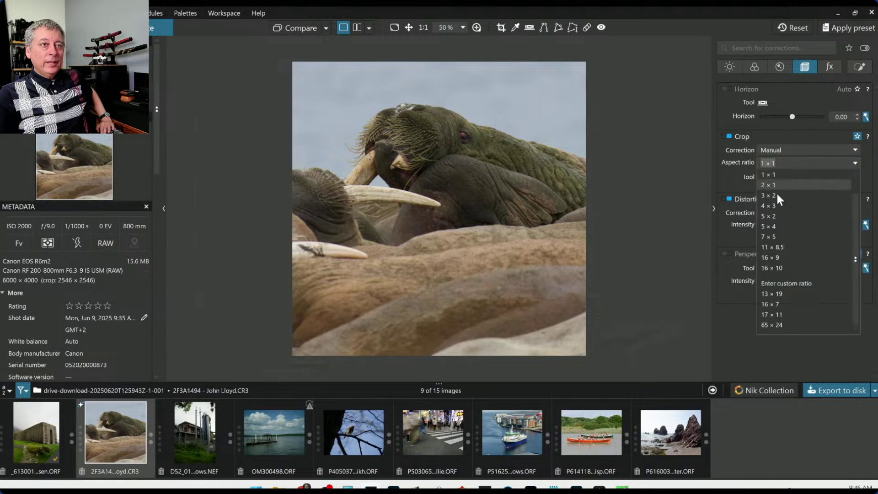
pyautogui.click(775, 227)
pyautogui.click(759, 177)
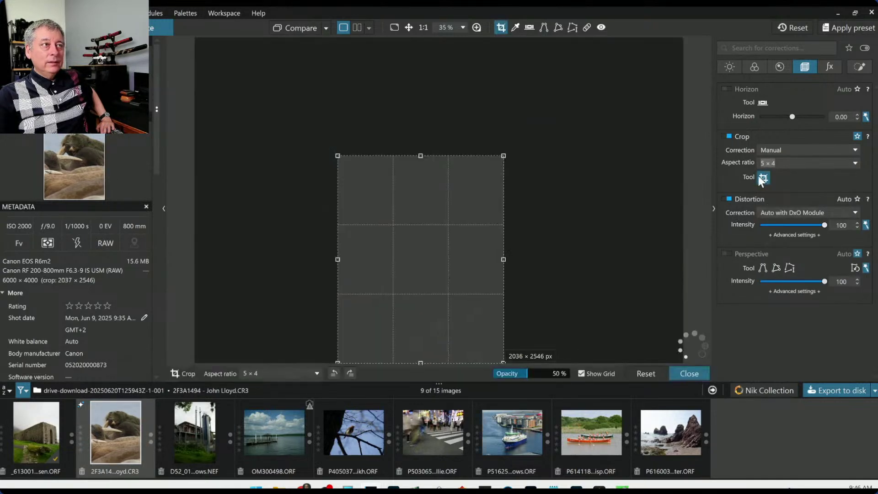
pyautogui.moveTo(505, 259); pyautogui.dragTo(522, 261)
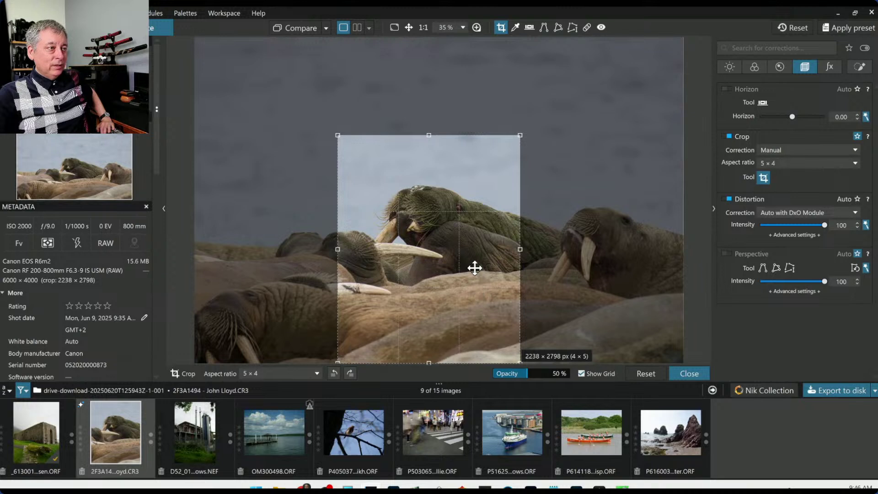
pyautogui.press('Return')
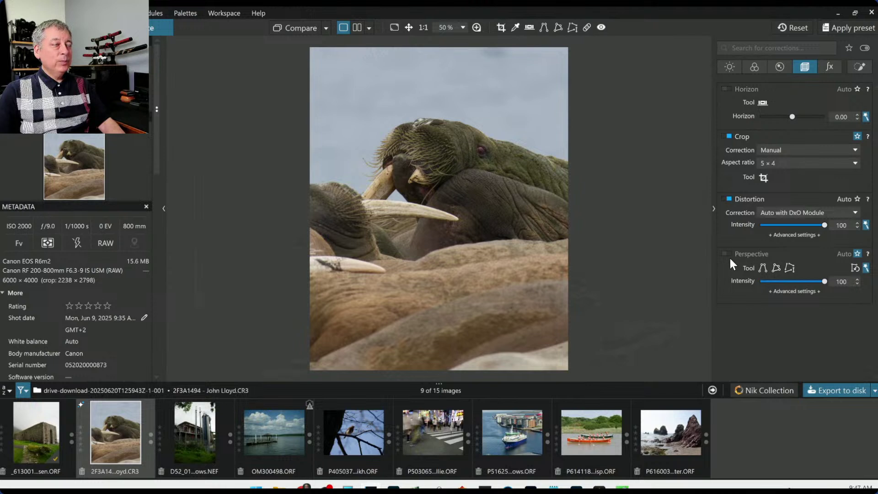
# Set the RAW white balance temperature to 6207 and rotate the horizon by -0.50.
pyautogui.click(749, 71)
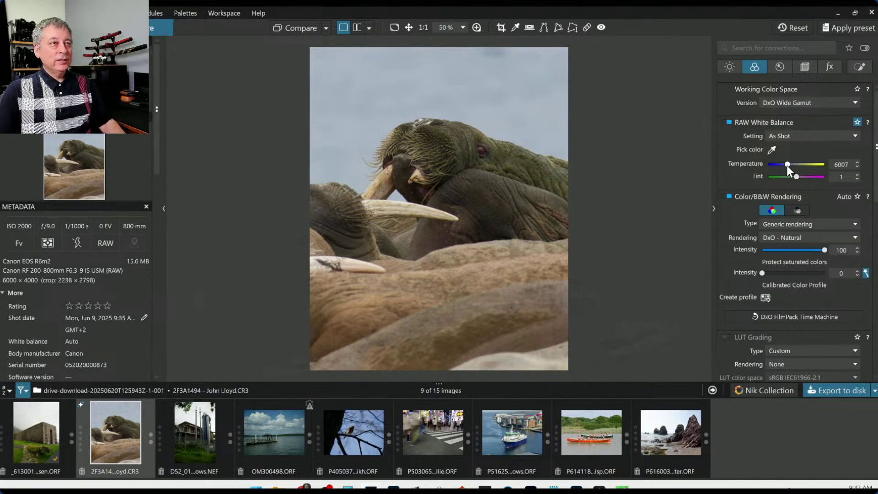
pyautogui.scroll(1, 787, 165)
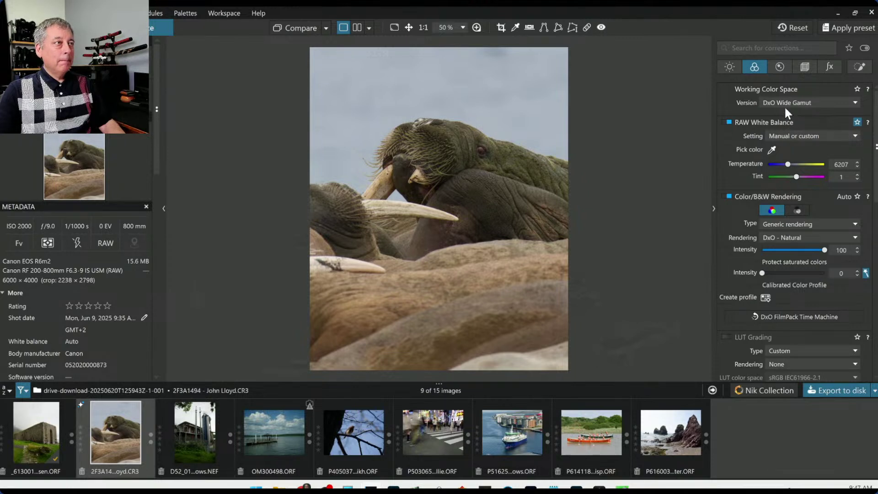
pyautogui.click(802, 67)
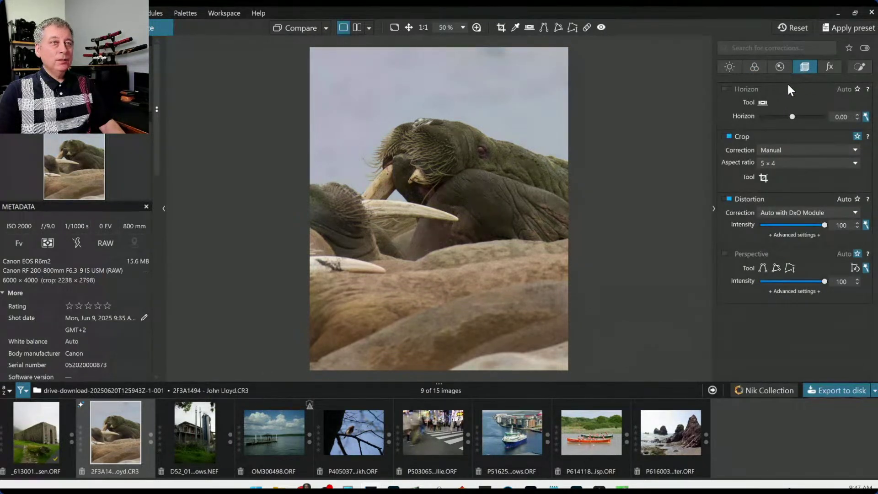
pyautogui.click(791, 117)
pyautogui.scroll(-1, 791, 117)
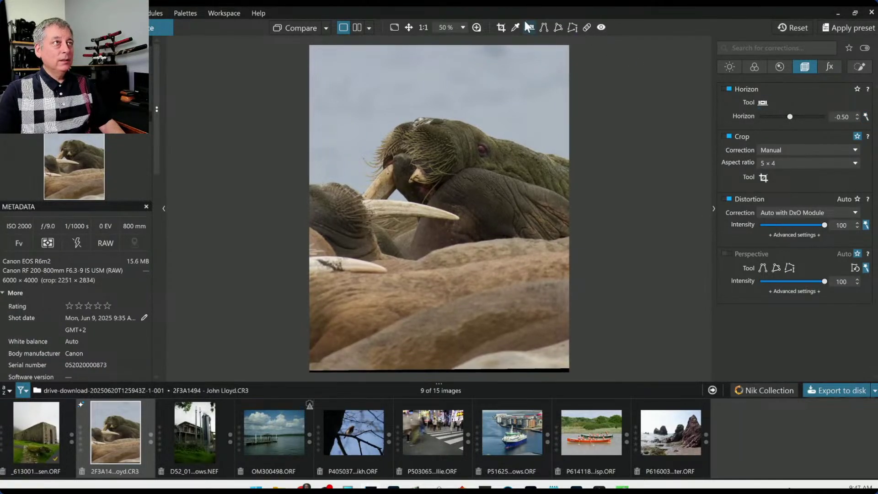
# Shift the crop frame up slightly to exclude the black border along the photo's lower edge.
pyautogui.click(501, 27)
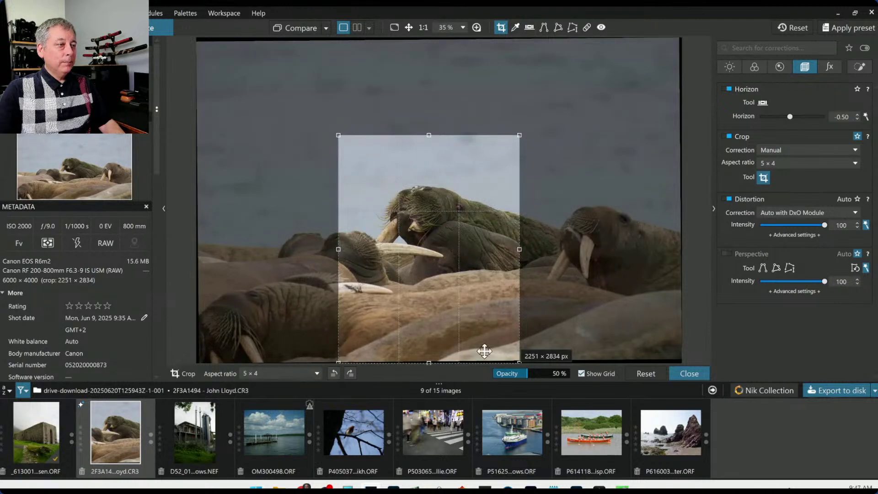
pyautogui.moveTo(483, 351); pyautogui.dragTo(484, 347)
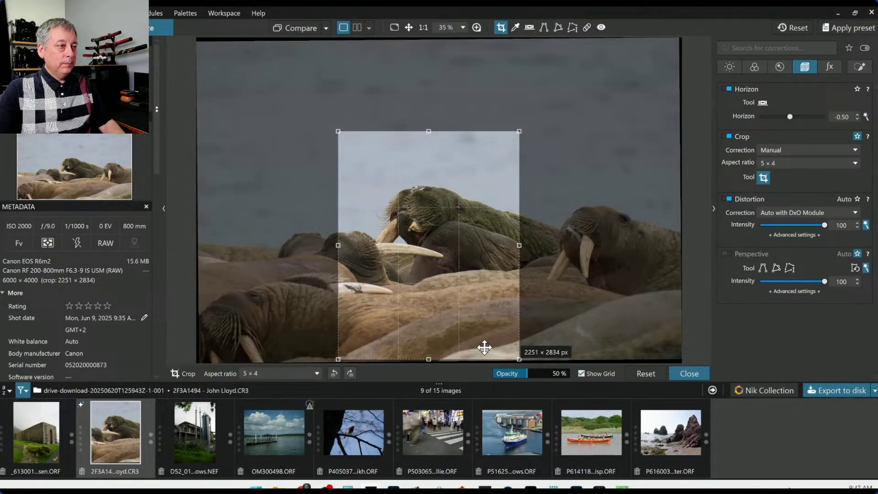
pyautogui.press('Return')
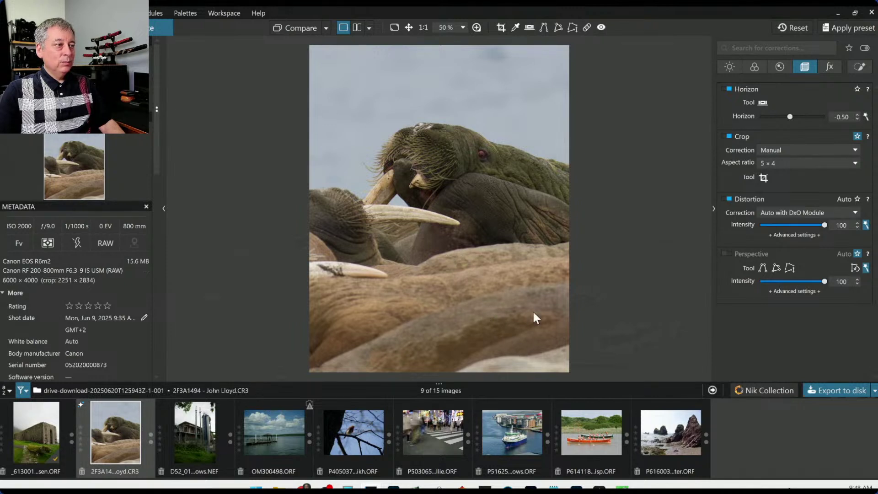
# Add a control line local adjustment covering the foreground walrus bodies and set its Luma selectivity to 80.
pyautogui.click(860, 67)
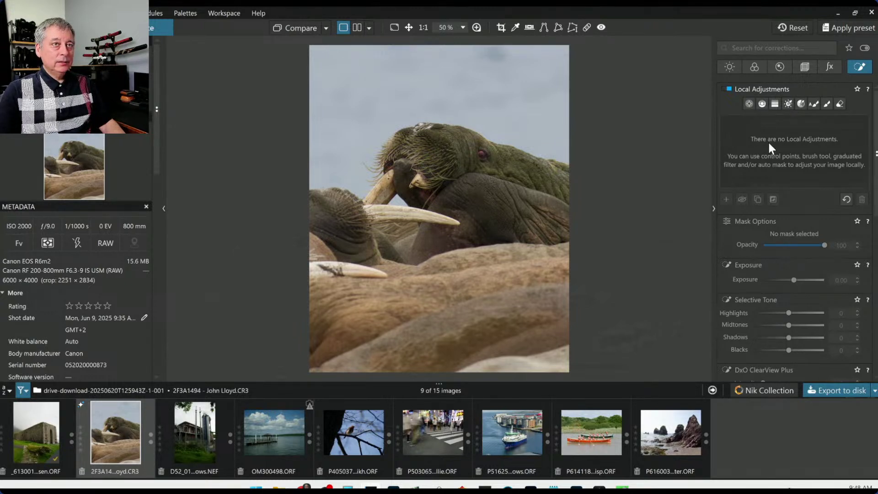
pyautogui.click(762, 103)
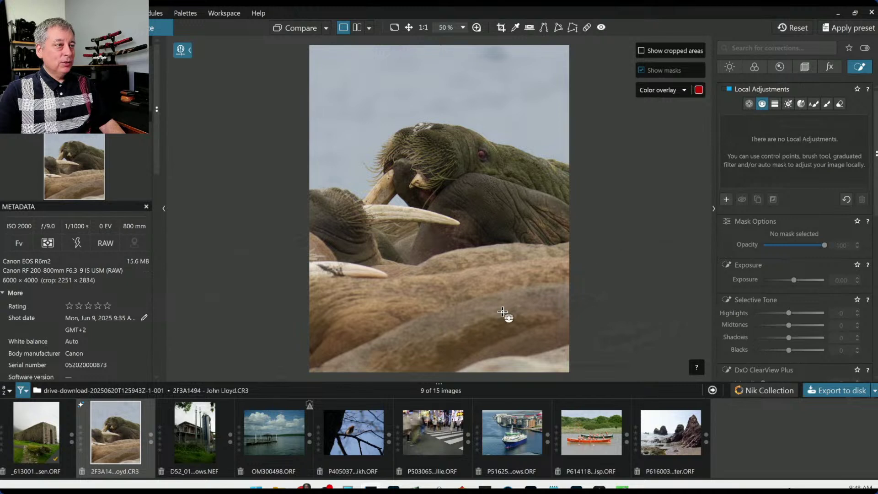
pyautogui.moveTo(502, 312); pyautogui.dragTo(484, 187)
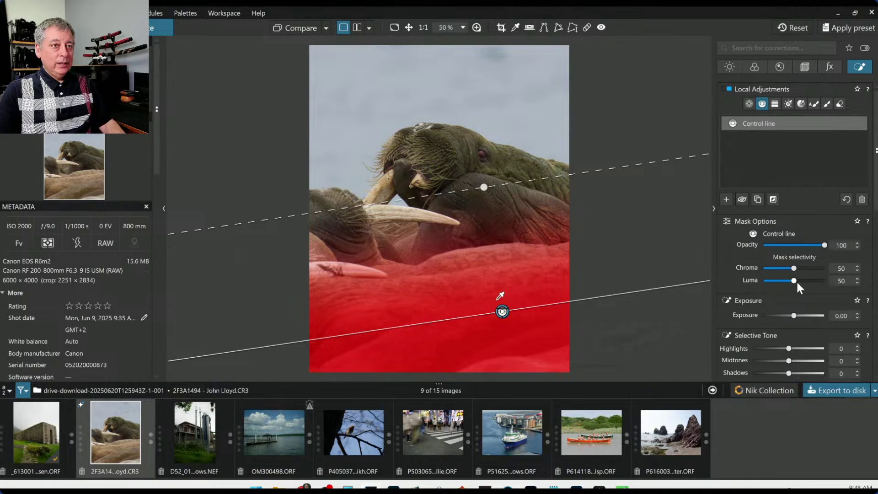
pyautogui.moveTo(794, 281); pyautogui.dragTo(811, 281)
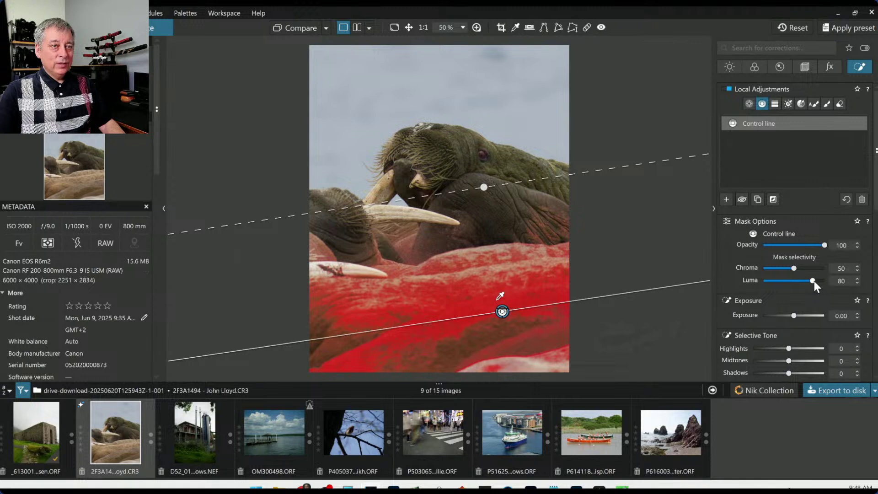
# Set the control line's local Contrast to 100 and move the line slightly up and to the right.
pyautogui.scroll(-3, 761, 325)
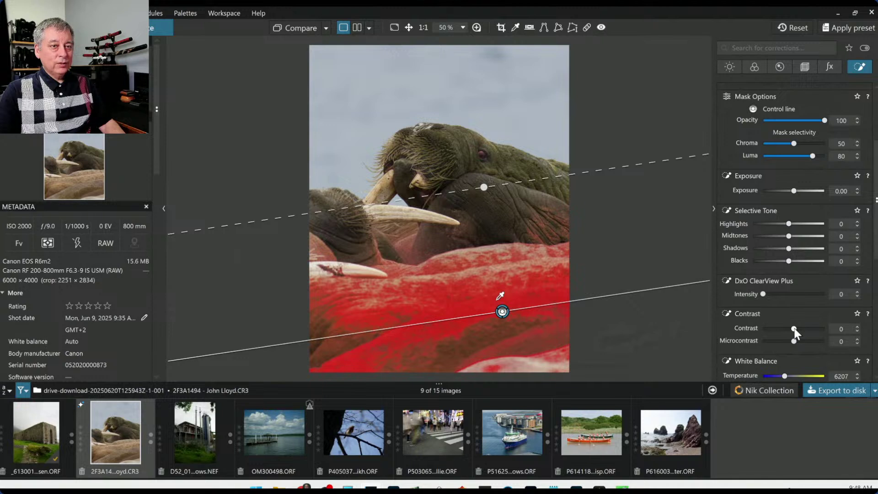
pyautogui.moveTo(794, 329); pyautogui.dragTo(835, 330)
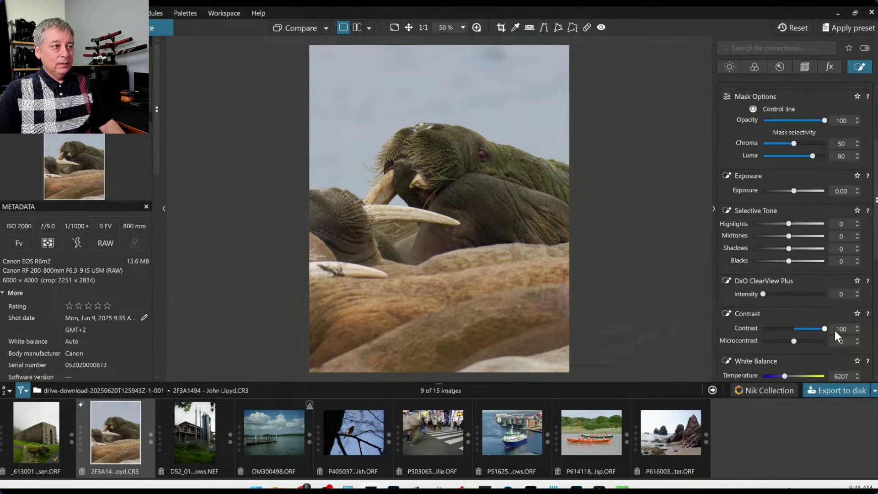
pyautogui.doubleClick(825, 331)
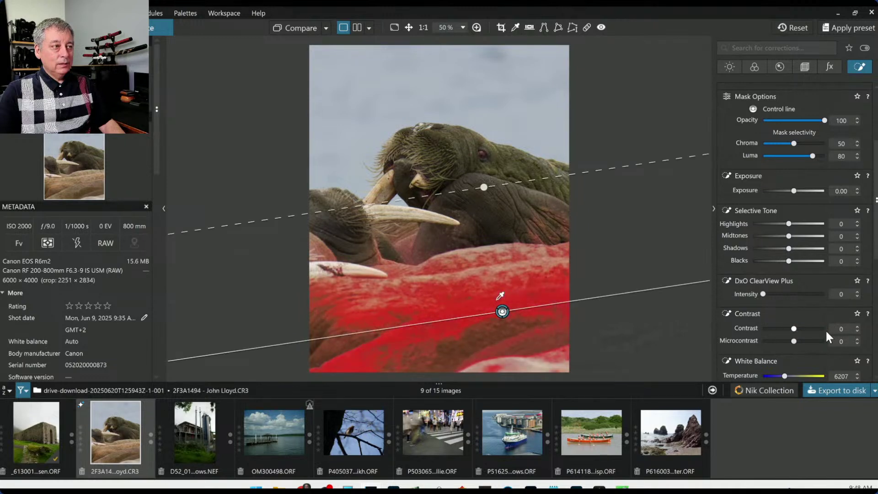
pyautogui.click(794, 329)
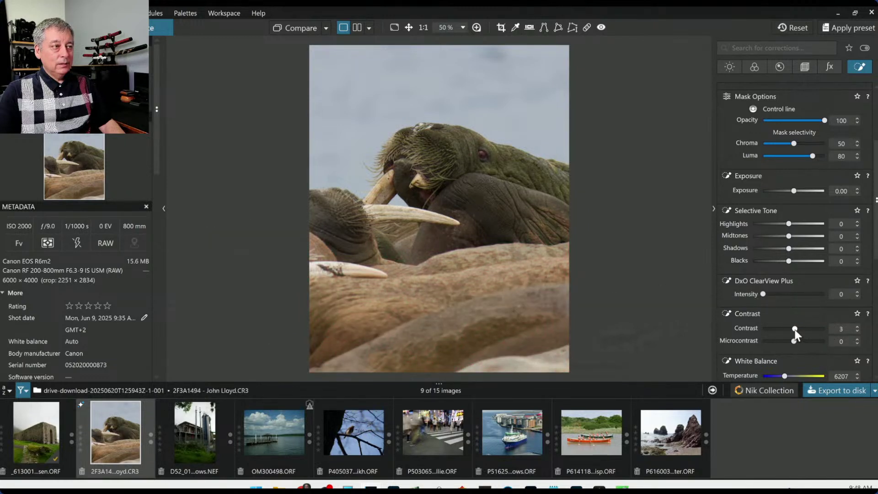
pyautogui.moveTo(795, 329); pyautogui.dragTo(824, 329)
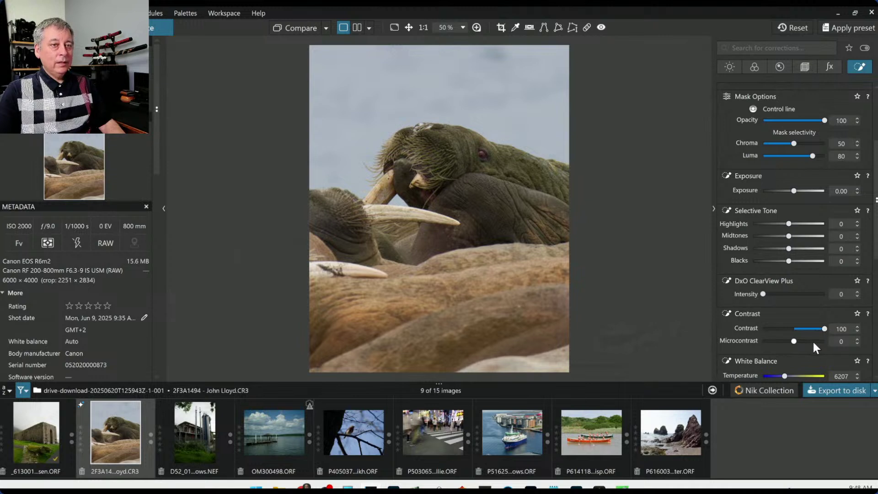
pyautogui.moveTo(584, 317)
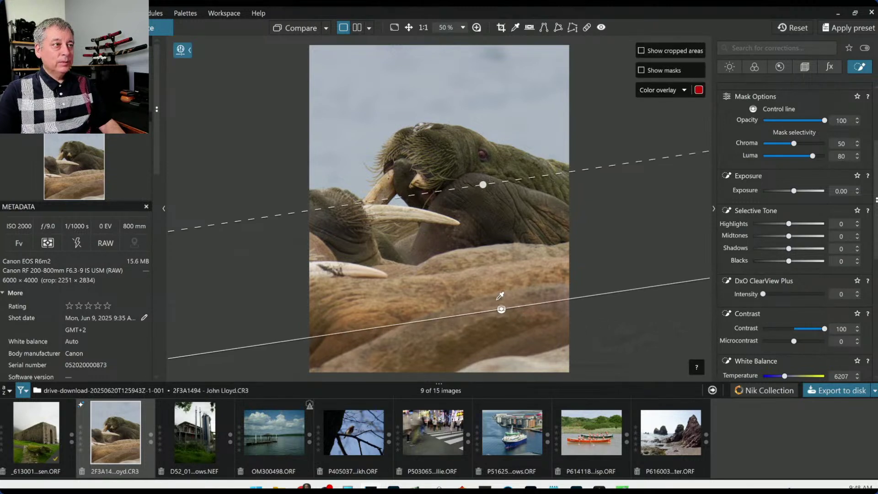
pyautogui.moveTo(501, 309); pyautogui.dragTo(517, 293)
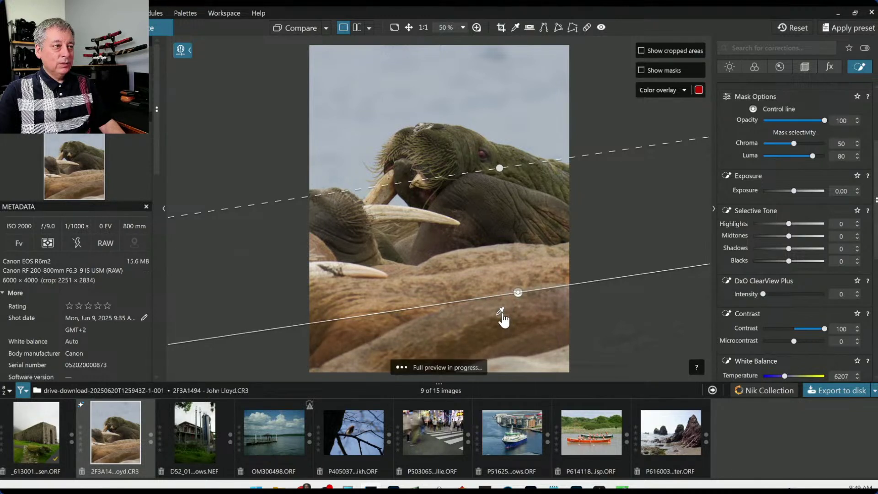
# Enable soft proofing with the sRGB IEC61966-2.1 ICC profile.
pyautogui.scroll(-4, 730, 325)
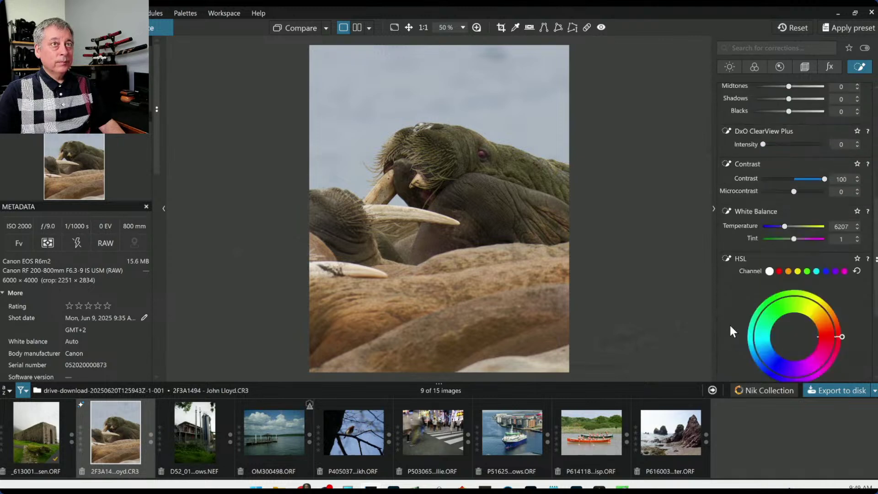
pyautogui.click(764, 71)
pyautogui.scroll(-3, 733, 312)
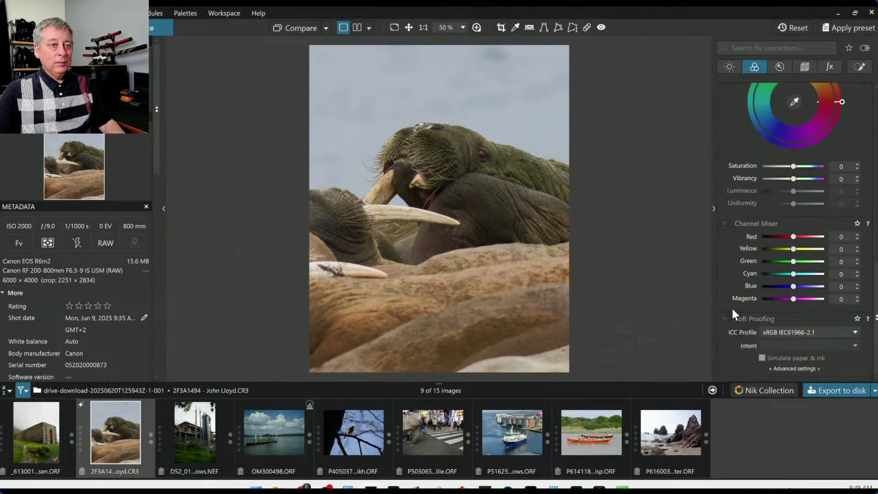
pyautogui.click(730, 317)
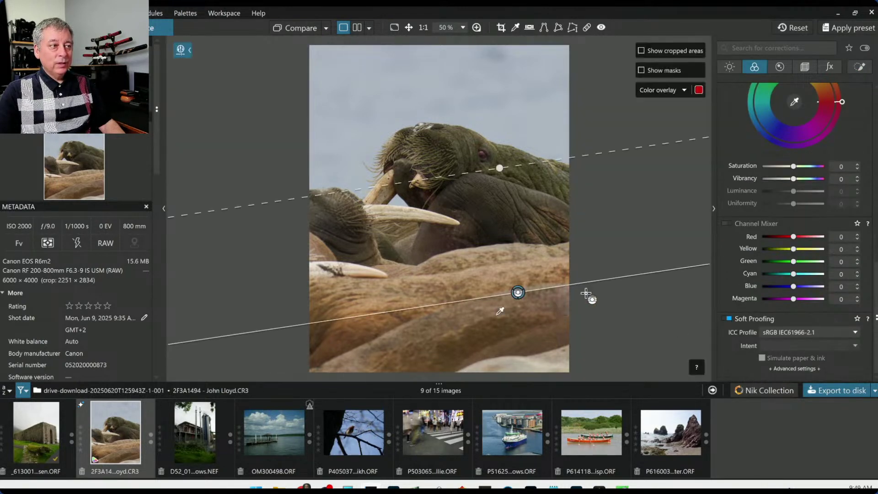
pyautogui.scroll(10, 740, 137)
pyautogui.press('l')
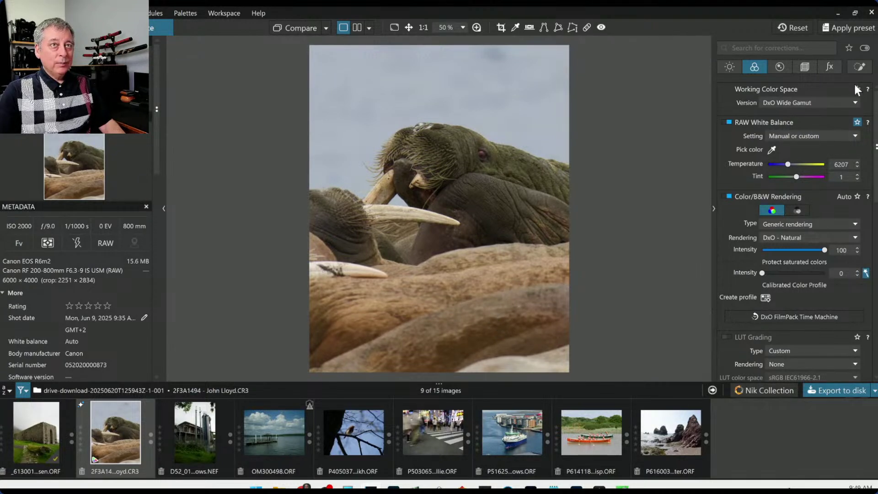
# Set the Luma selectivity of the foreground control line to 71.
pyautogui.click(859, 67)
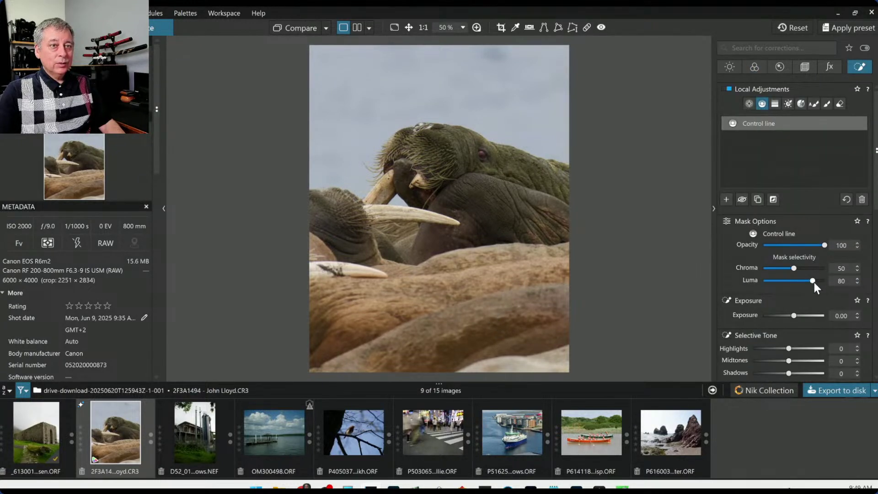
pyautogui.moveTo(813, 281); pyautogui.dragTo(805, 283)
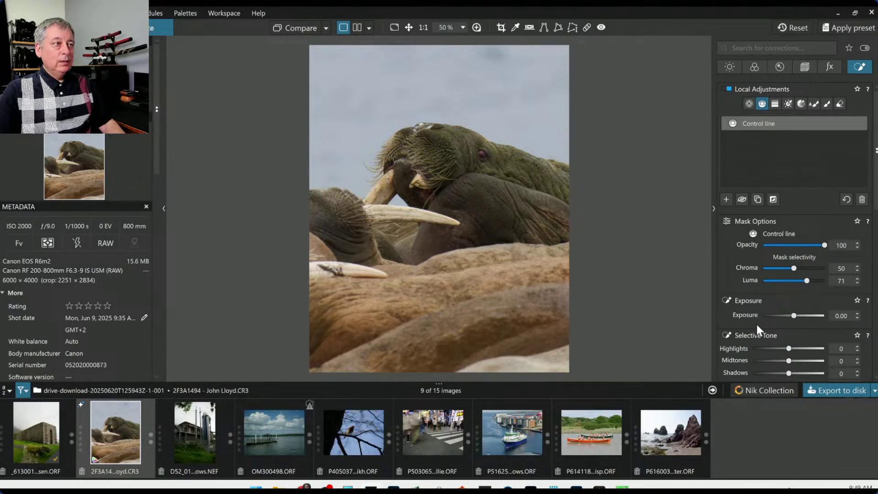
pyautogui.moveTo(493, 283)
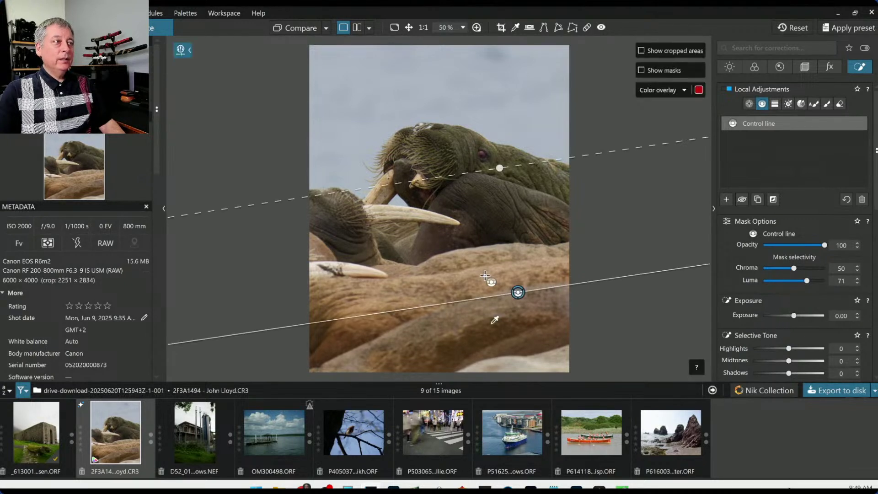
# Add a second control line over the foreground walrus bodies, fading toward the dark walrus behind, and set its Luma selectivity to 74.
pyautogui.click(726, 198)
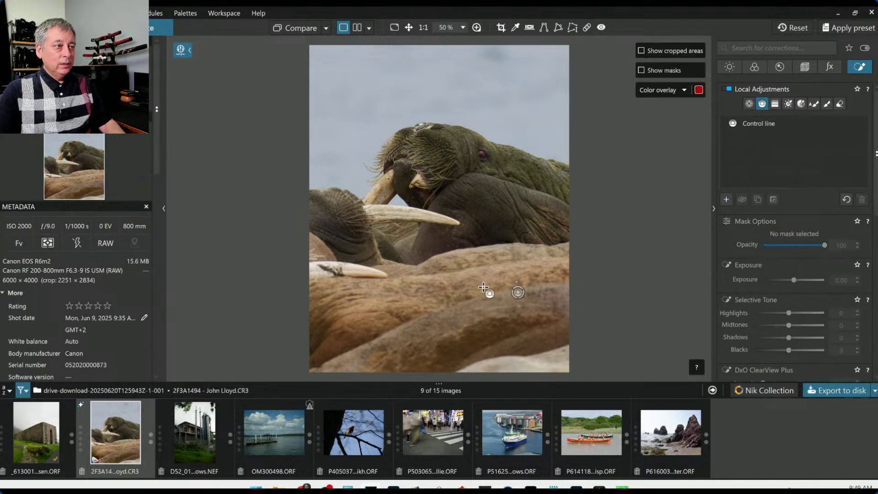
pyautogui.moveTo(485, 289); pyautogui.dragTo(469, 228)
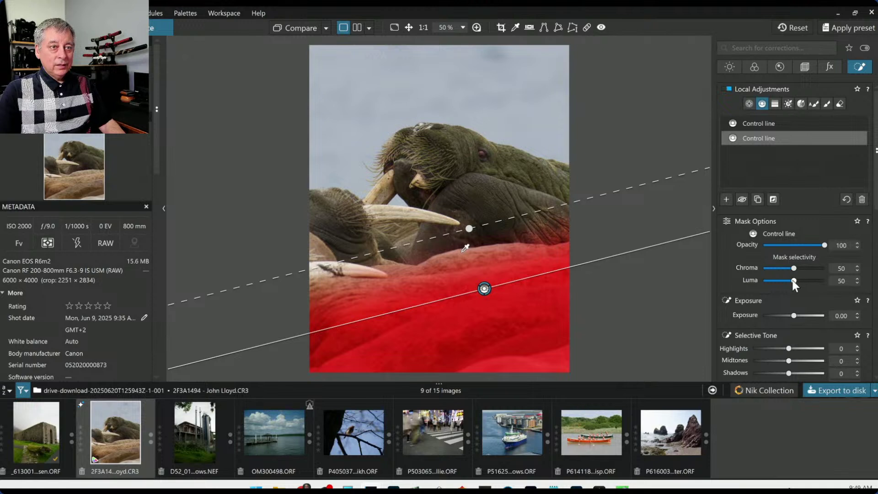
pyautogui.moveTo(794, 280); pyautogui.dragTo(808, 280)
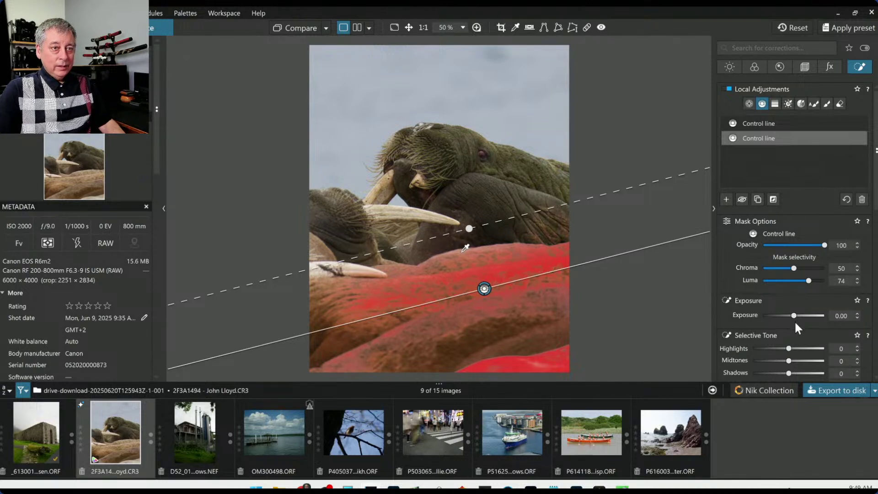
# Set the second control line's Selective Tone to Highlights 56, Midtones 18 and Blacks -16.
pyautogui.scroll(-3, 794, 320)
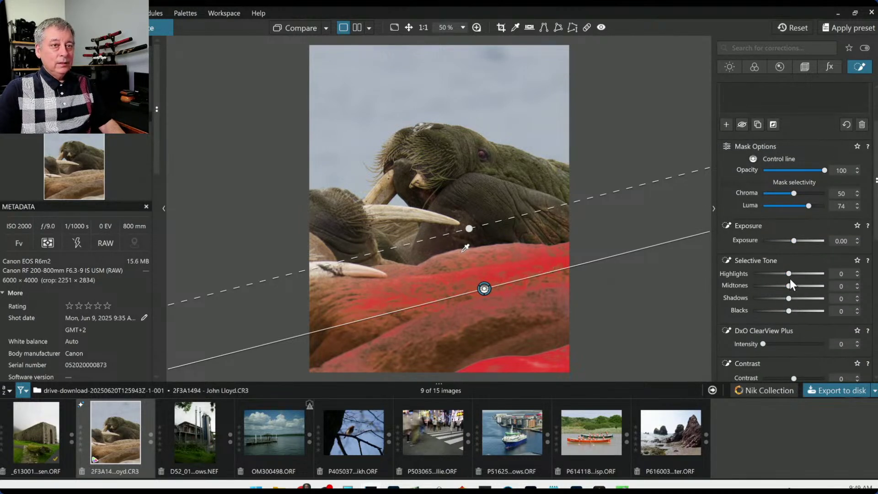
pyautogui.moveTo(789, 274); pyautogui.dragTo(808, 276)
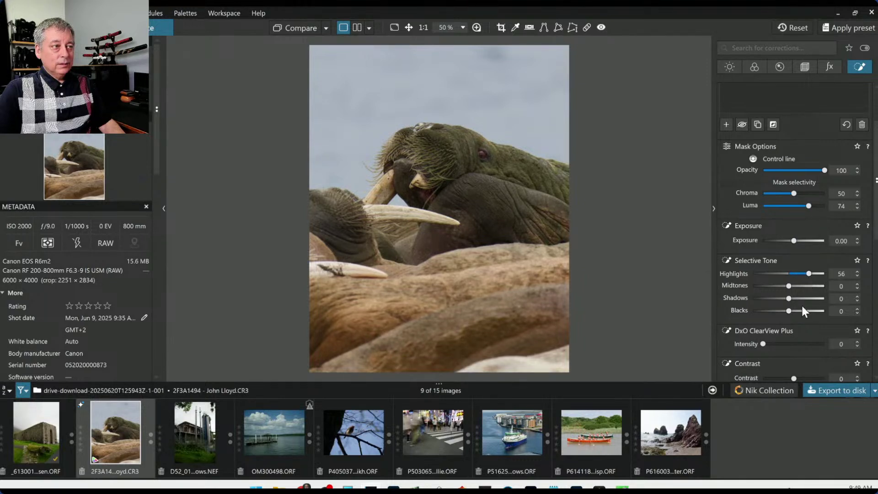
pyautogui.moveTo(790, 310); pyautogui.dragTo(783, 312)
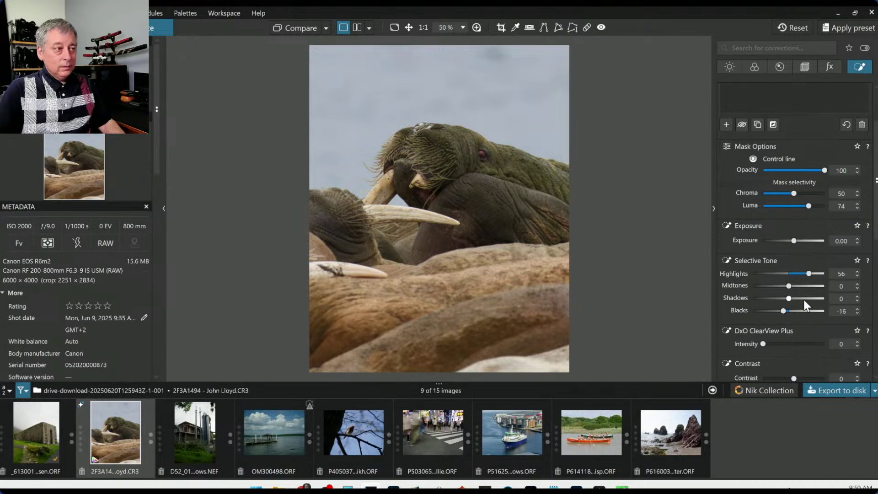
pyautogui.moveTo(789, 286); pyautogui.dragTo(793, 286)
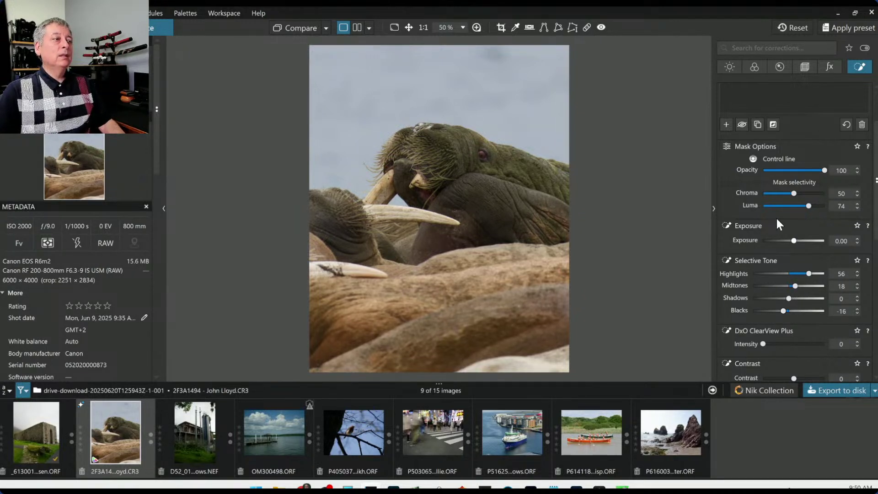
# Try Blacks -18 and Shadows -3 on the first control line.
pyautogui.scroll(2, 773, 180)
pyautogui.click(761, 125)
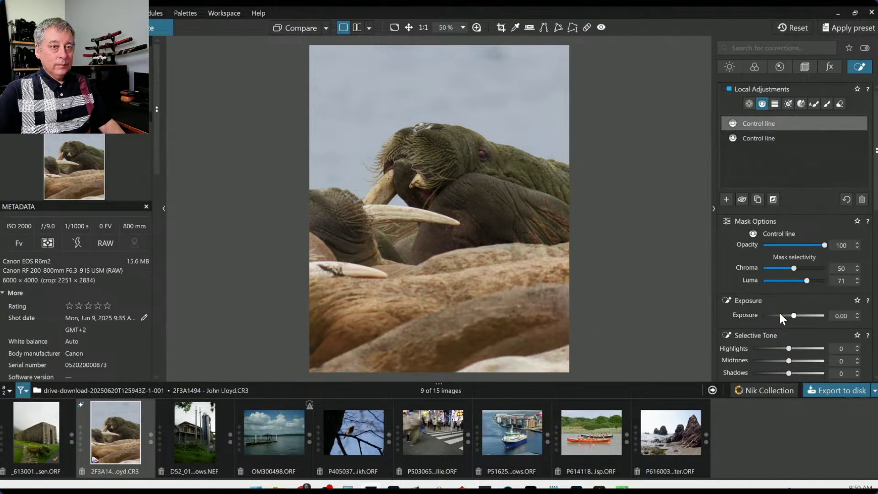
pyautogui.scroll(-3, 780, 314)
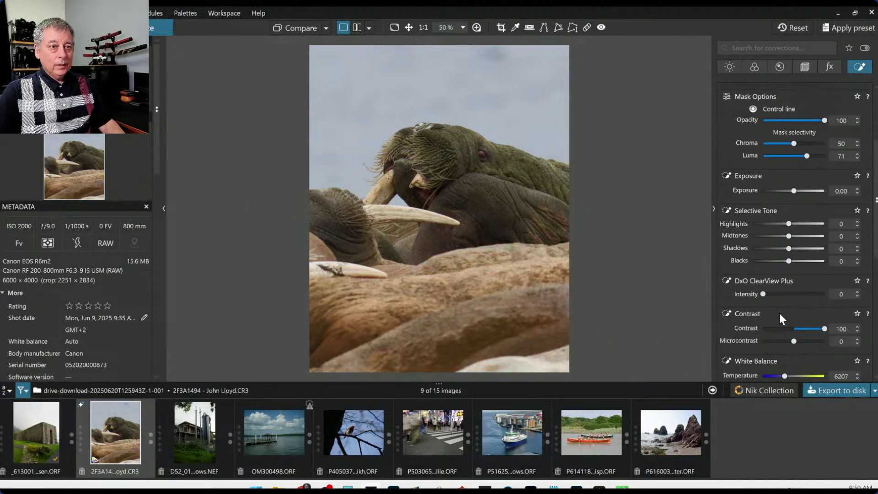
pyautogui.moveTo(788, 261); pyautogui.dragTo(782, 262)
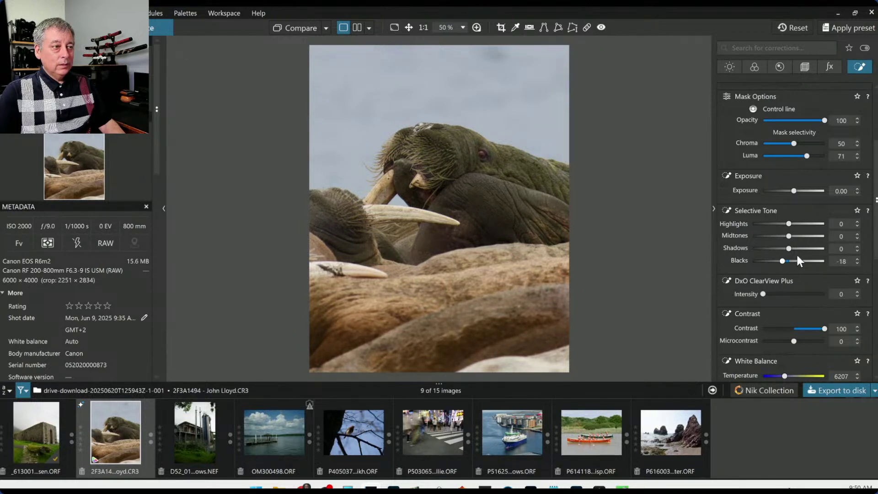
pyautogui.moveTo(790, 250); pyautogui.dragTo(787, 250)
# Compare the edited walrus photo with its uncorrected version and review the second control line's Selective Tone settings.
pyautogui.click(279, 26)
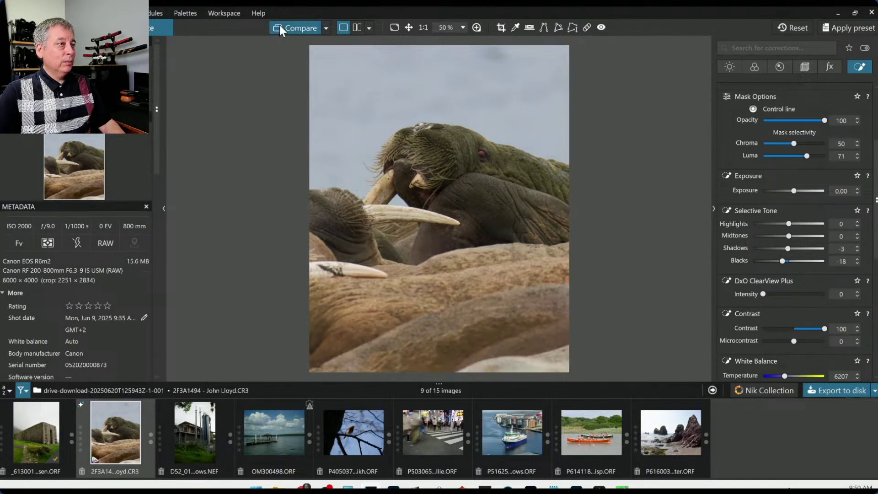
pyautogui.click(279, 25)
pyautogui.click(278, 26)
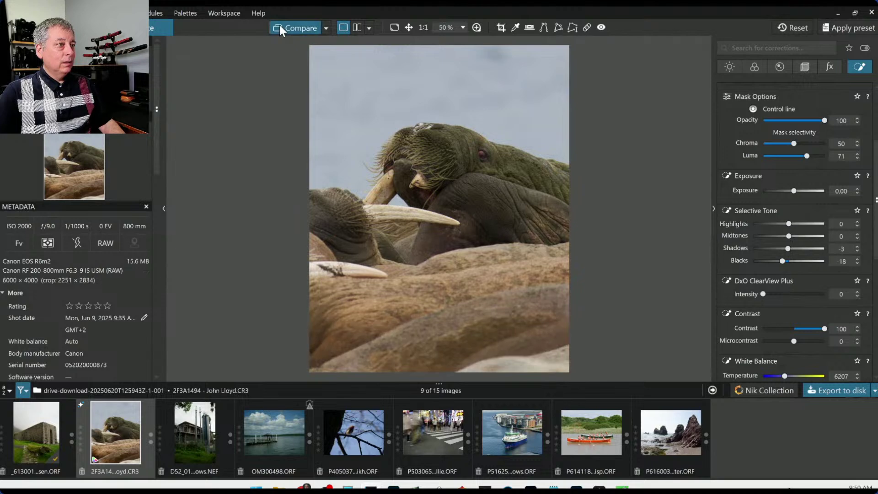
pyautogui.click(279, 25)
pyautogui.click(279, 25)
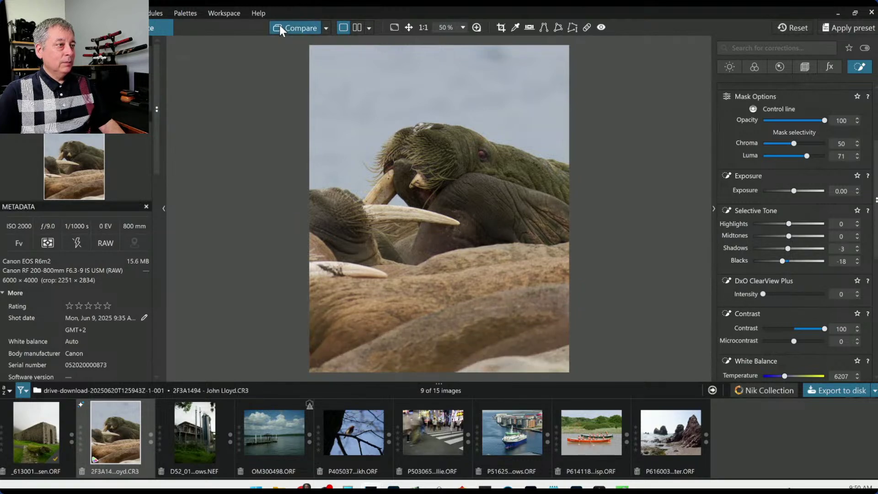
pyautogui.click(279, 26)
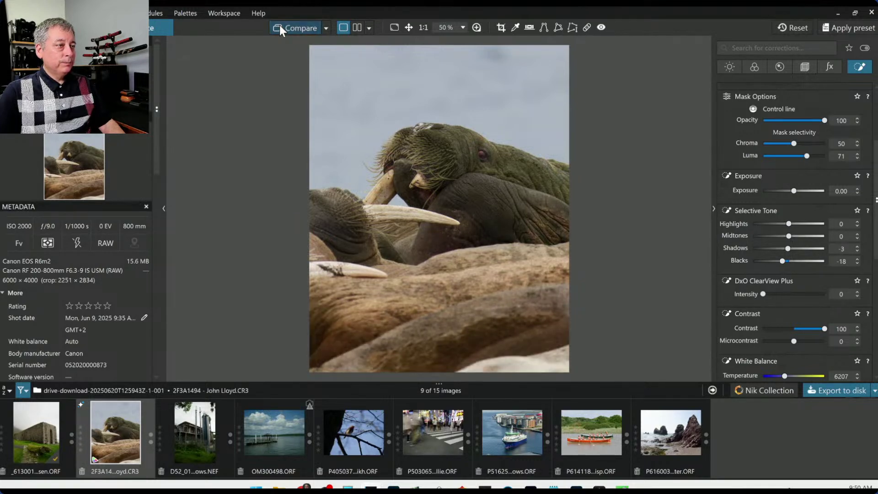
pyautogui.click(712, 315)
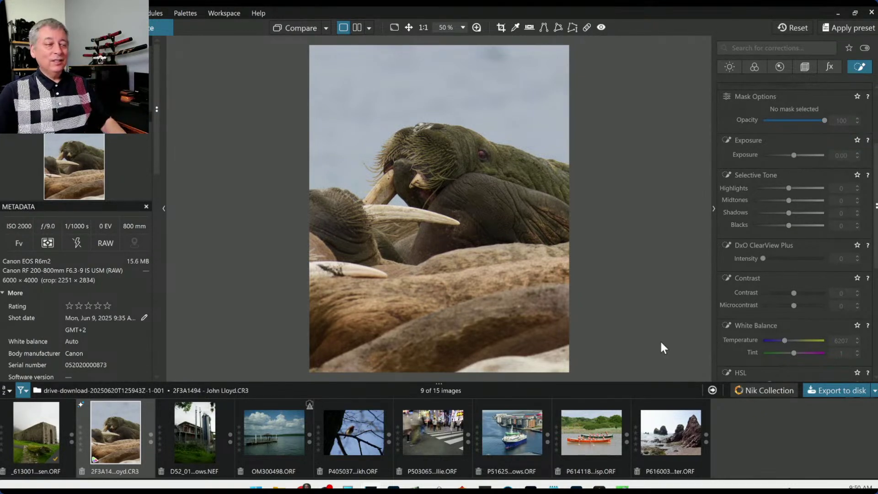
pyautogui.scroll(3, 808, 139)
pyautogui.click(808, 138)
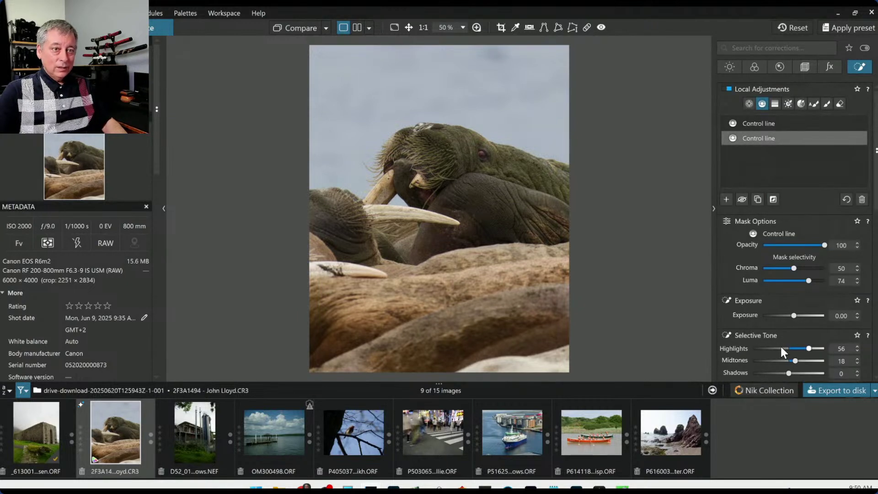
pyautogui.scroll(-2, 779, 341)
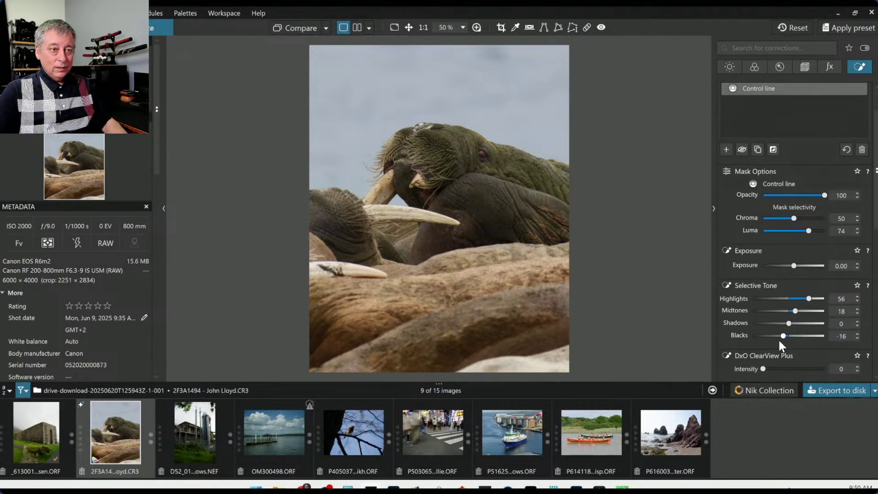
pyautogui.scroll(2, 767, 235)
# Set the first control line's Selective Tone to Highlights 11, Midtones 9, Shadows -10 and Blacks -31, and close the mask editing.
pyautogui.click(757, 126)
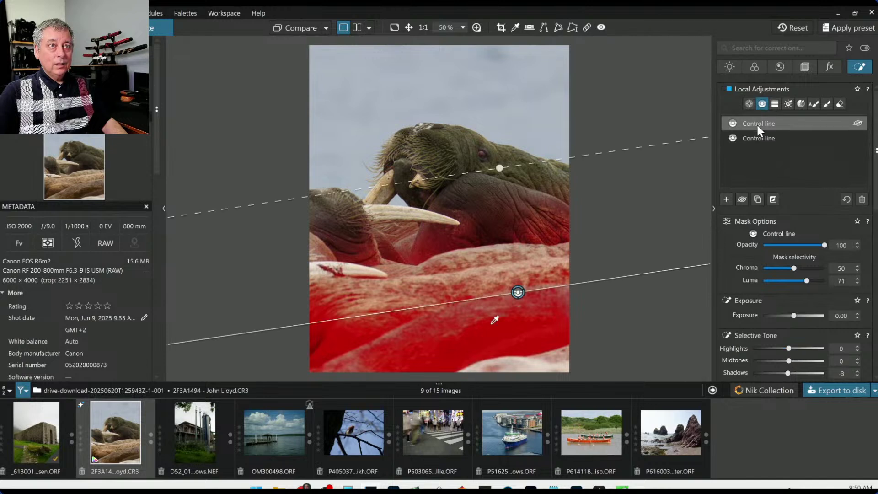
pyautogui.scroll(-4, 768, 328)
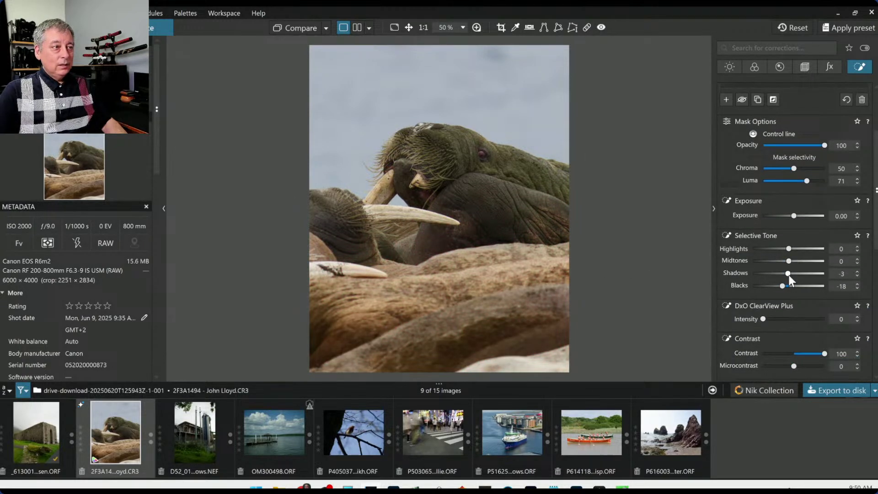
pyautogui.moveTo(782, 286); pyautogui.dragTo(797, 249)
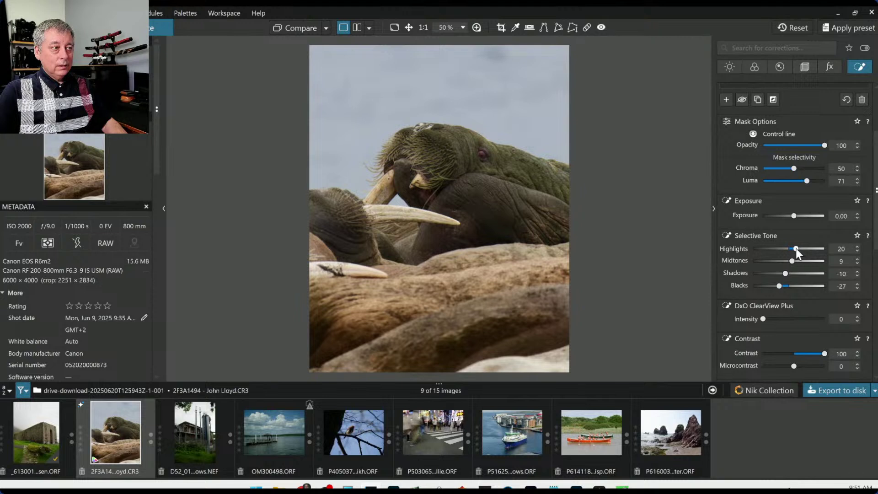
pyautogui.moveTo(796, 248); pyautogui.dragTo(793, 249)
pyautogui.moveTo(779, 285); pyautogui.dragTo(775, 285)
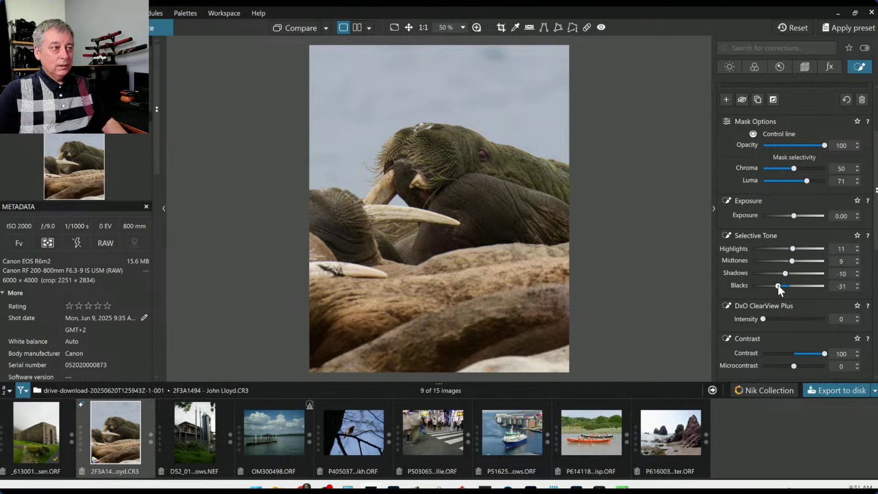
pyautogui.press('Escape')
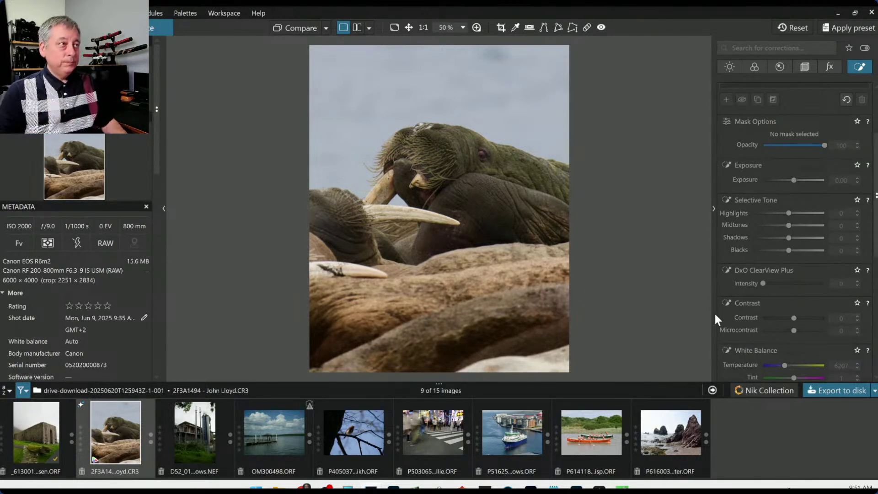
pyautogui.press('d')
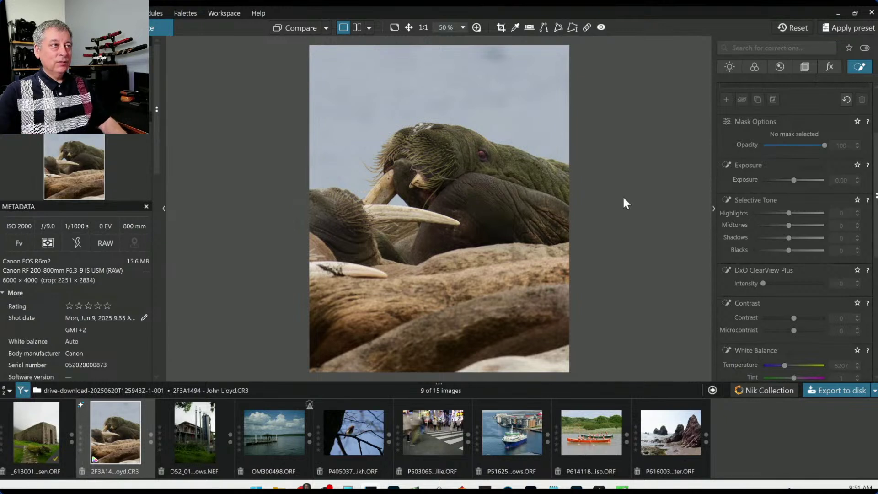
# Add a control point on the rear walrus's eye and shrink its radius to a small area around the eye.
pyautogui.scroll(3, 772, 152)
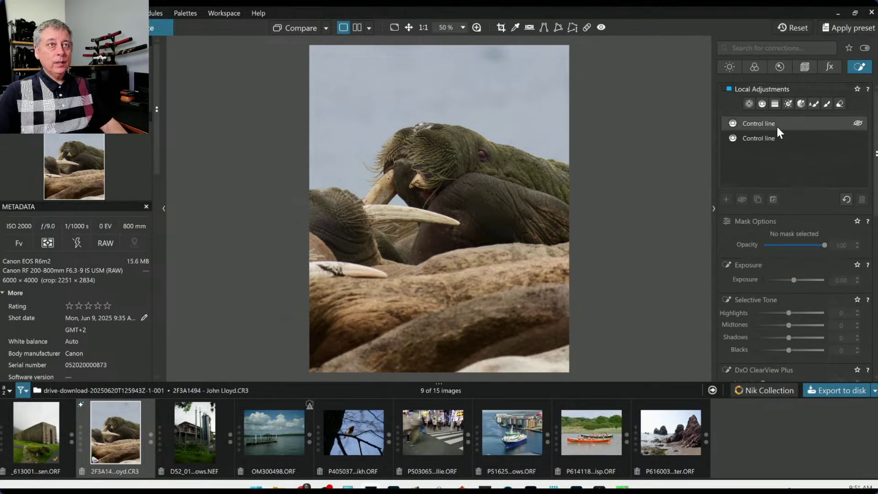
pyautogui.click(749, 103)
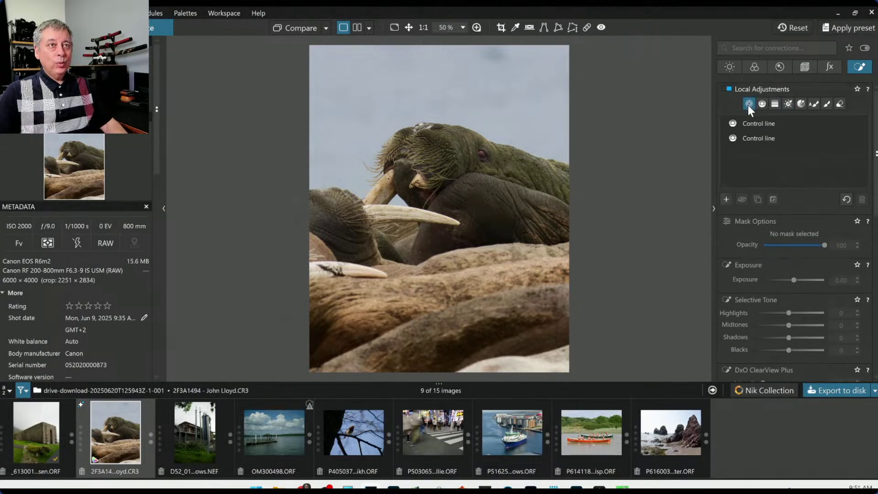
pyautogui.click(482, 154)
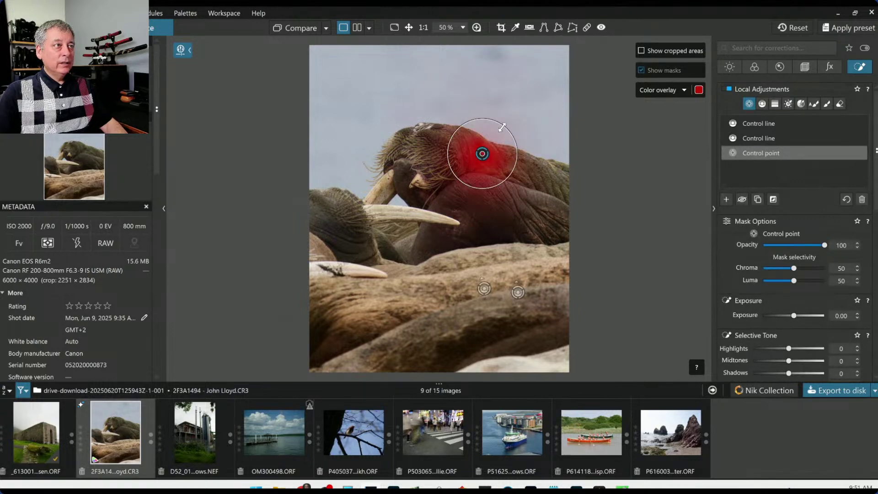
pyautogui.moveTo(500, 131); pyautogui.dragTo(495, 140)
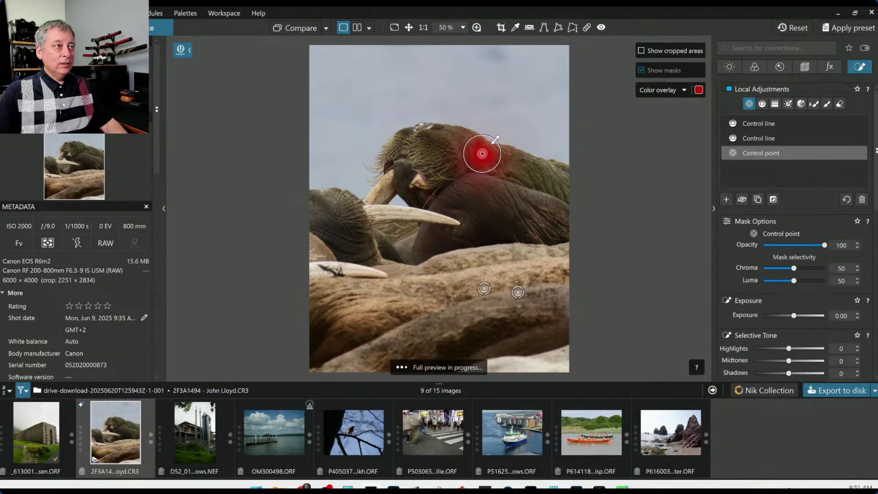
# Set the eye control point's DxO ClearView Plus intensity to 50 and Microcontrast to 41.
pyautogui.scroll(2, 495, 140)
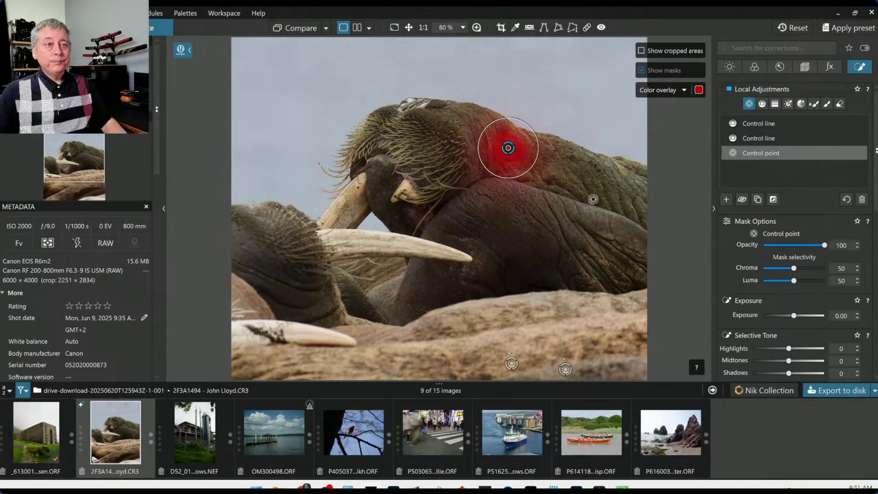
pyautogui.scroll(-2, 791, 303)
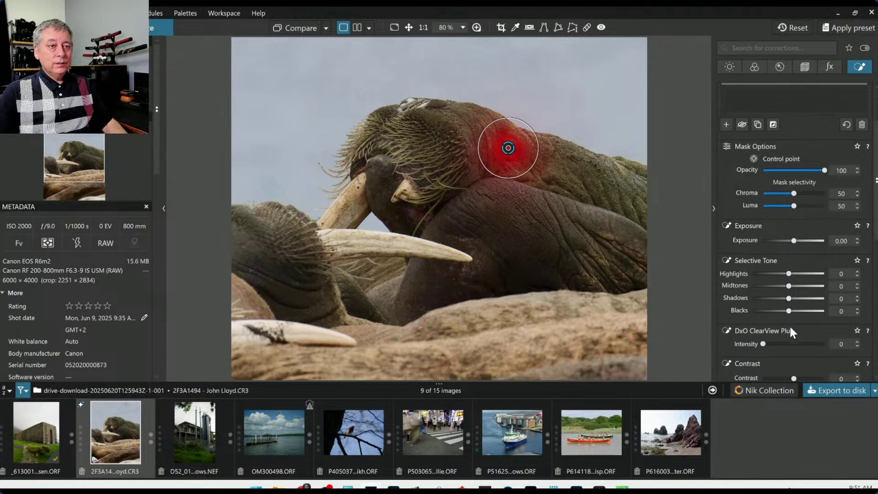
pyautogui.scroll(-1, 790, 324)
pyautogui.click(793, 318)
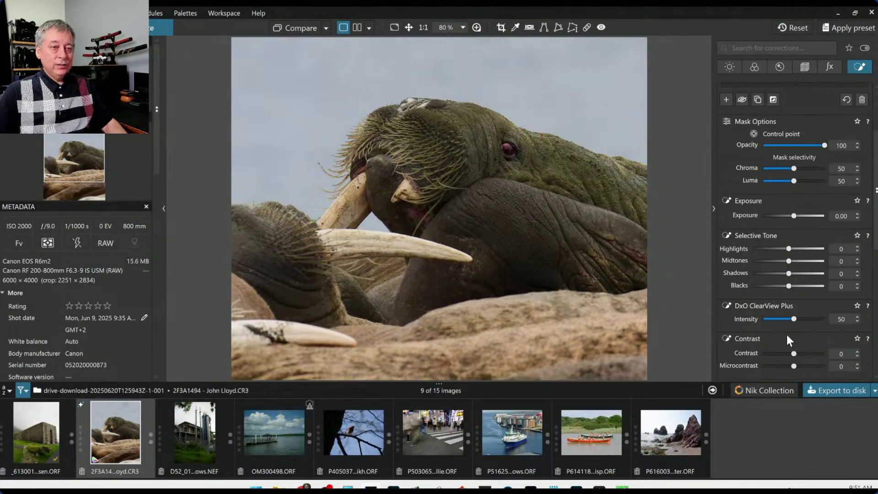
pyautogui.moveTo(795, 366); pyautogui.dragTo(806, 368)
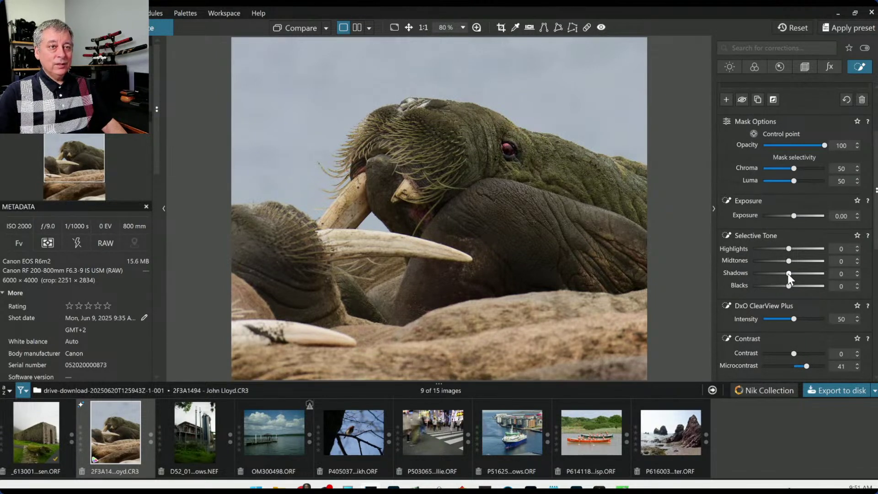
# Set the eye control point's Selective Tone to Highlights 52, Midtones 20 and Shadows 19.
pyautogui.moveTo(787, 274); pyautogui.dragTo(799, 276)
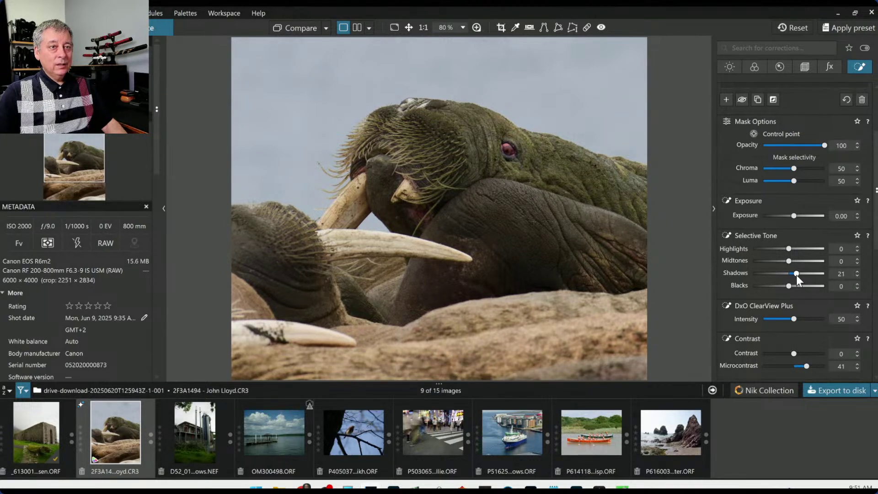
pyautogui.moveTo(789, 262); pyautogui.dragTo(796, 262)
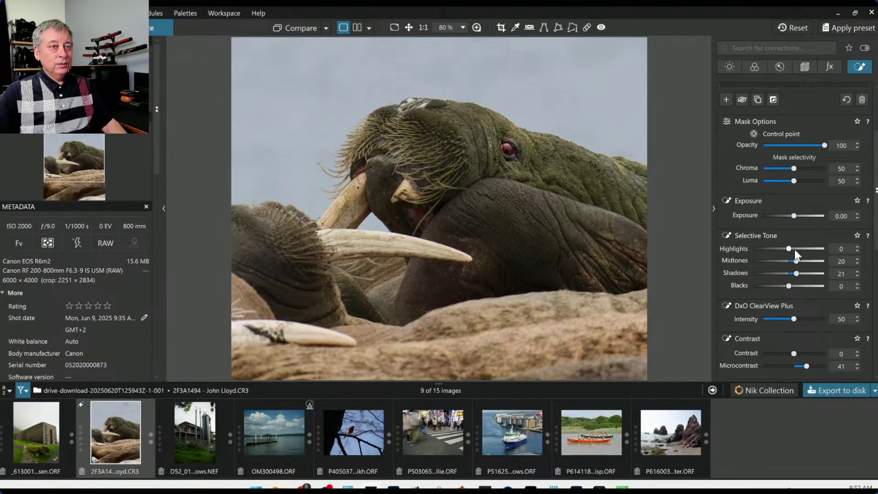
pyautogui.moveTo(791, 250); pyautogui.dragTo(808, 250)
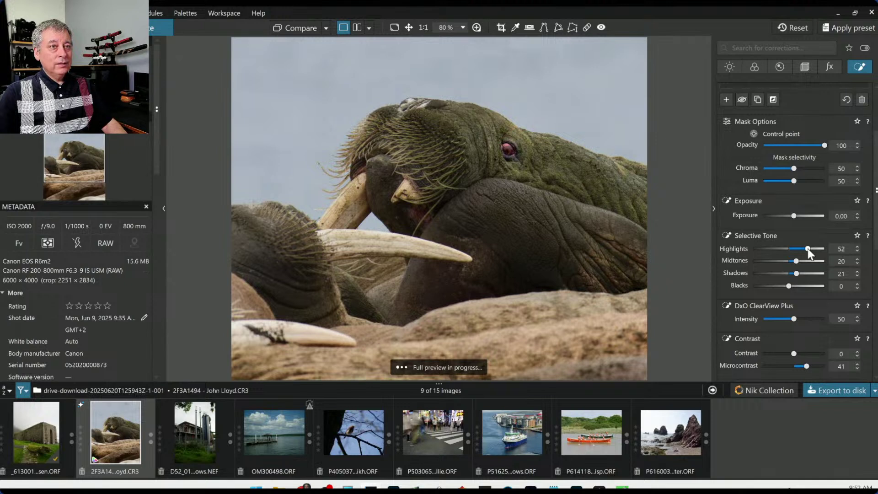
pyautogui.click(796, 273)
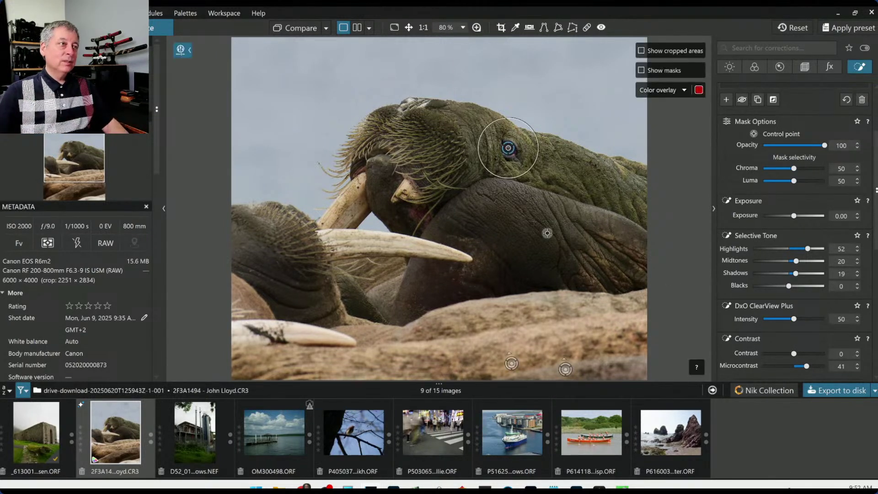
# Set the eye control point's exposure to 0.36 and enlarge its radius to cover the area around the rear walrus's eye.
pyautogui.click(663, 230)
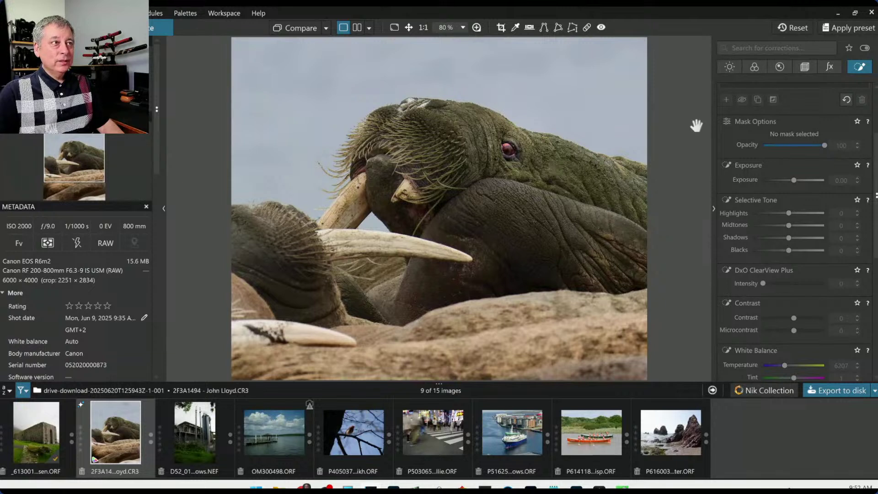
pyautogui.scroll(3, 760, 157)
pyautogui.click(762, 153)
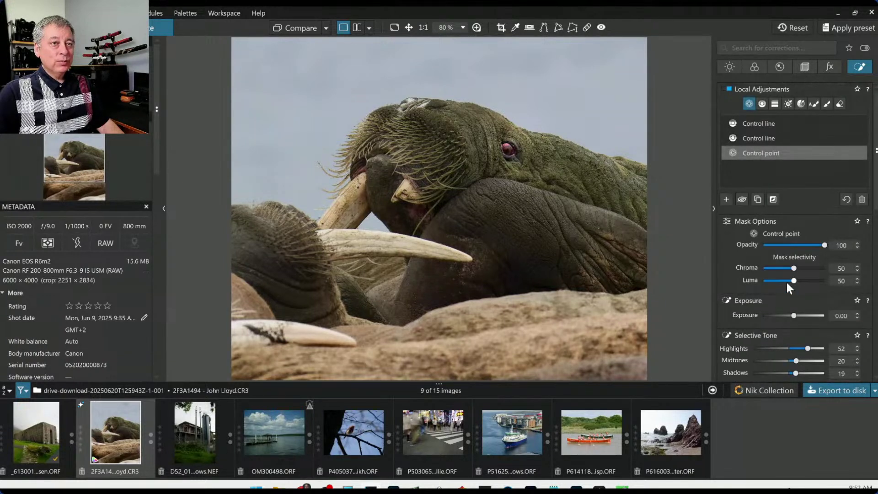
pyautogui.moveTo(793, 315); pyautogui.dragTo(796, 316)
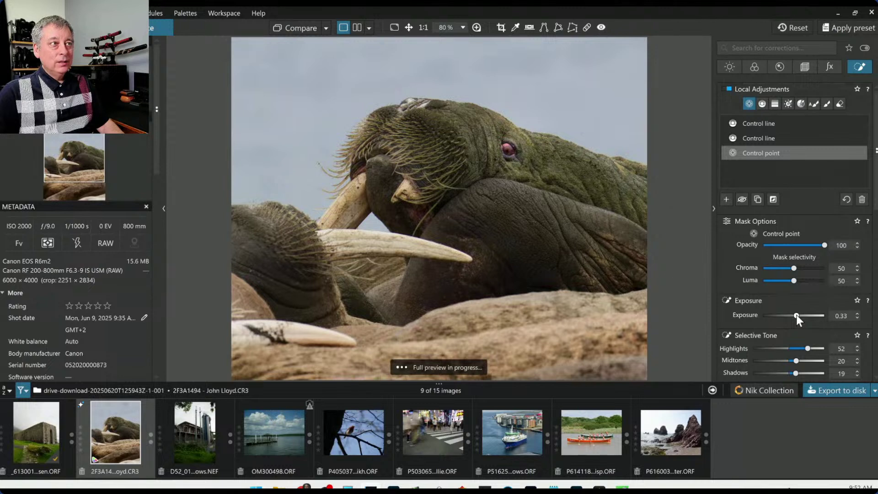
pyautogui.scroll(-1, 753, 311)
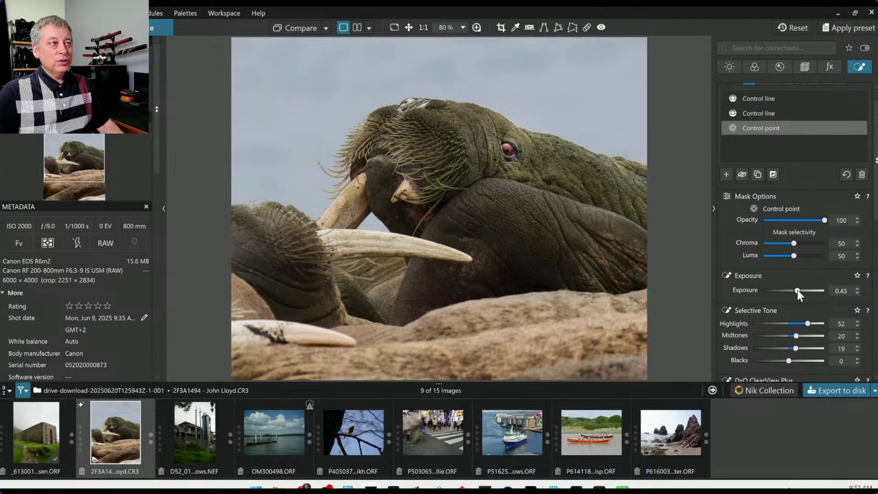
pyautogui.moveTo(796, 290); pyautogui.dragTo(793, 290)
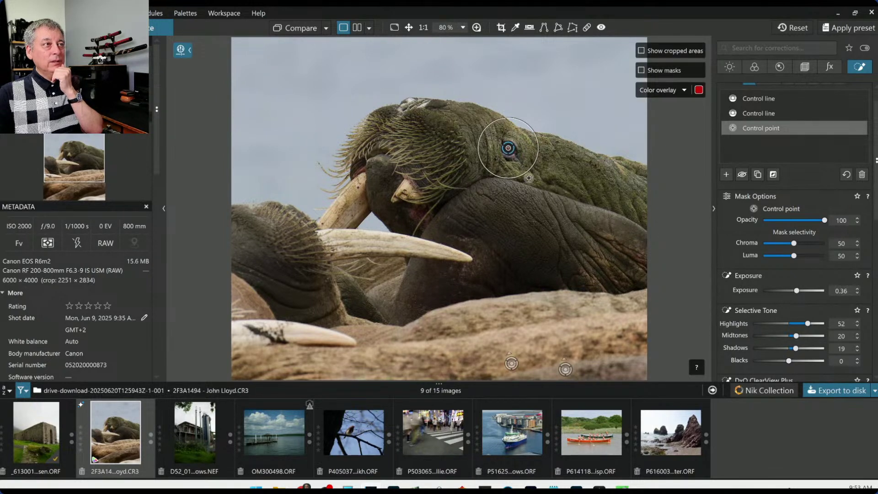
pyautogui.moveTo(476, 140); pyautogui.dragTo(453, 134)
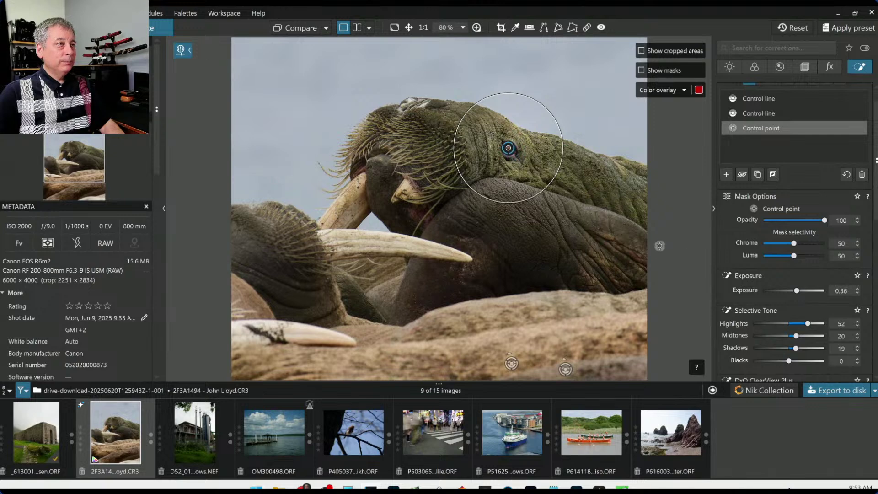
# Create a new control point mask with points on both of the rear walrus's tusks and on the front walrus's long tusk.
pyautogui.click(726, 174)
pyautogui.click(356, 201)
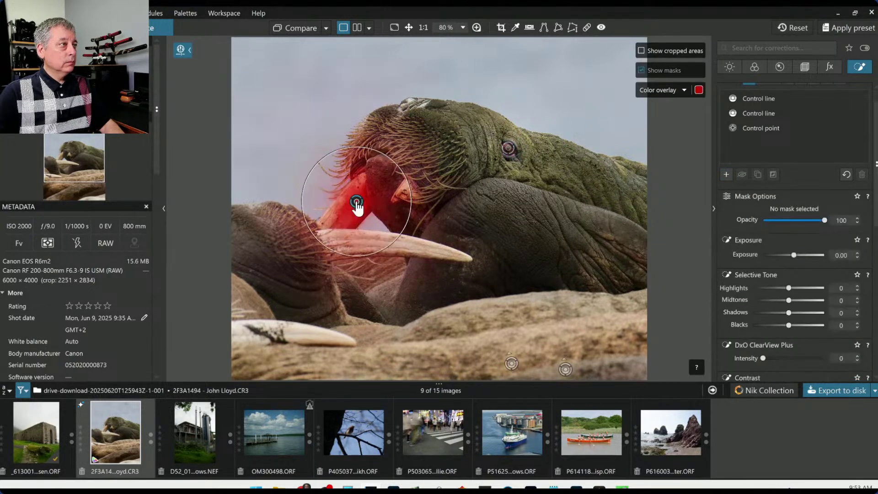
pyautogui.click(368, 240)
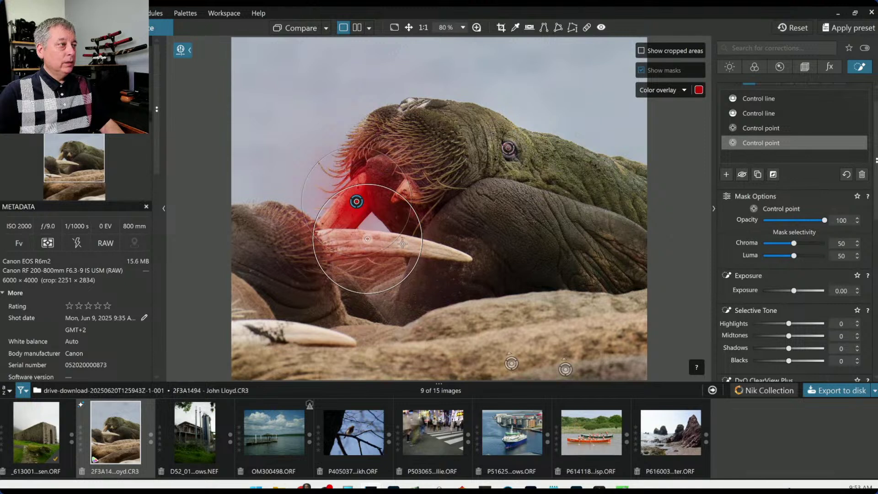
pyautogui.click(405, 189)
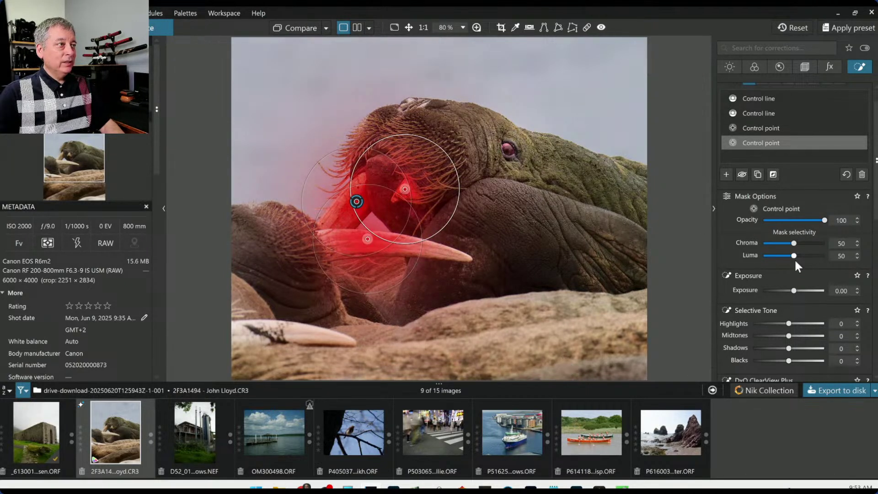
# Set the tusk mask's selectivity to Chroma 59 and Luma 56, and add a smaller control point near the long tusk's tip.
pyautogui.moveTo(795, 247); pyautogui.dragTo(798, 247)
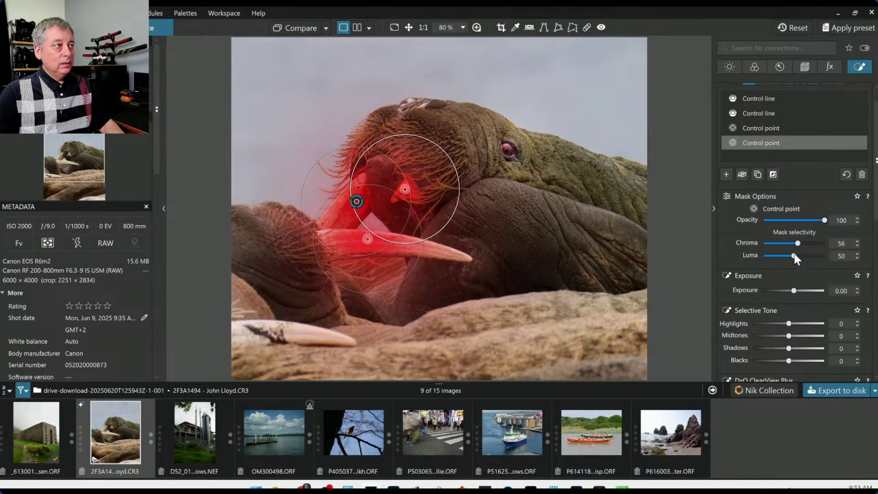
pyautogui.moveTo(794, 255); pyautogui.dragTo(796, 256)
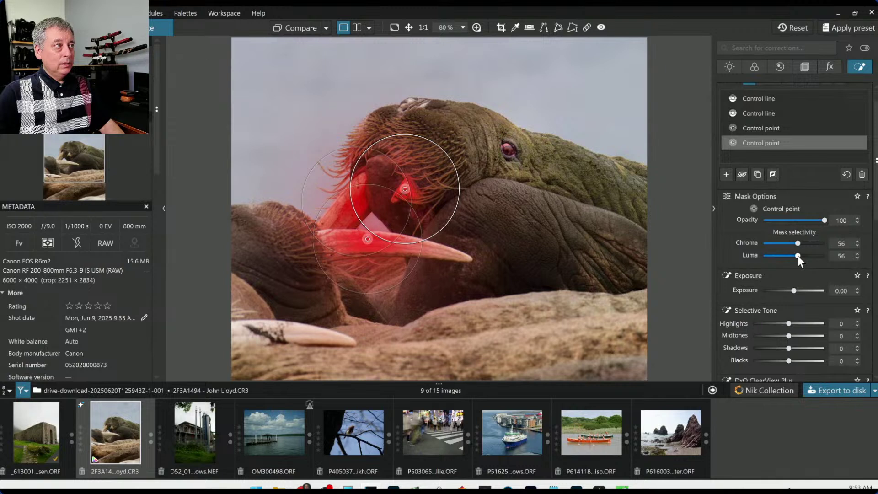
pyautogui.moveTo(797, 243); pyautogui.dragTo(799, 242)
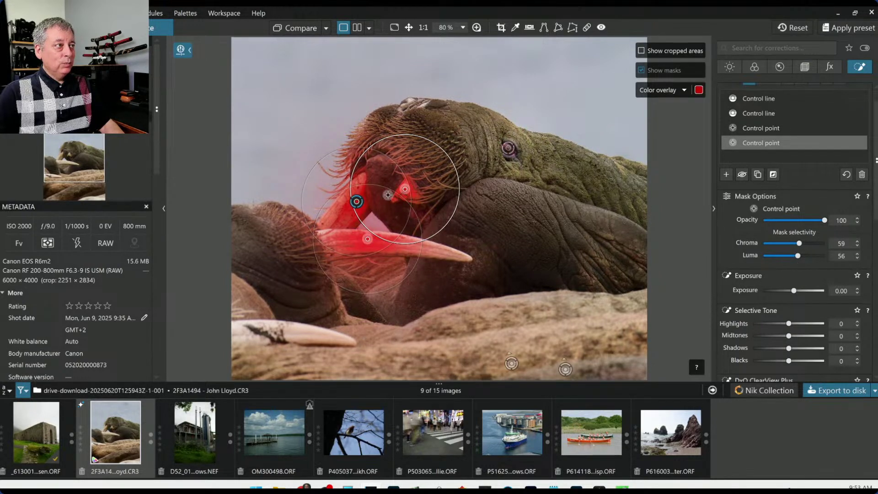
pyautogui.click(434, 248)
pyautogui.moveTo(474, 215); pyautogui.dragTo(461, 231)
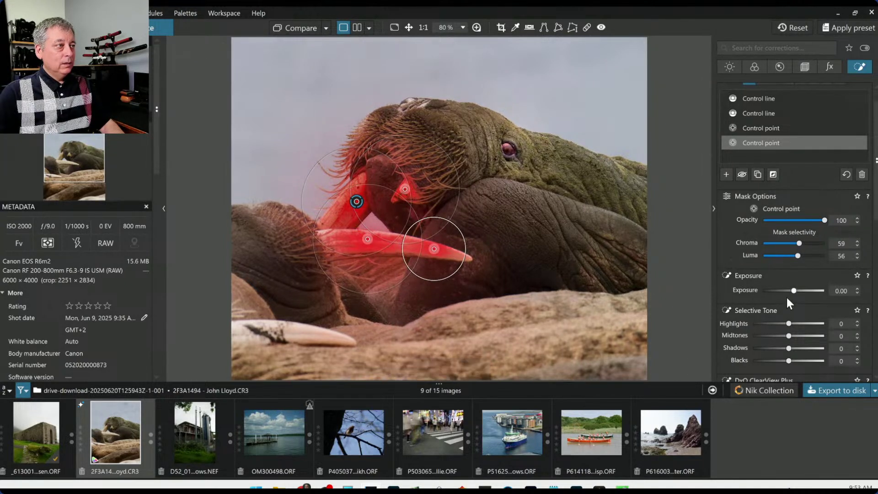
# Set the tusk mask's Selective Tone to Highlights 21, Midtones 12 and Shadows 4.
pyautogui.scroll(-4, 789, 297)
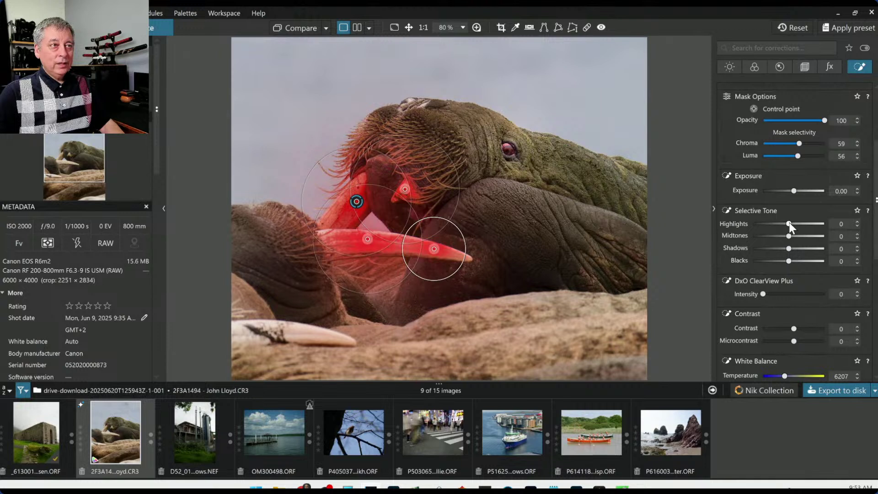
pyautogui.moveTo(790, 223); pyautogui.dragTo(796, 227)
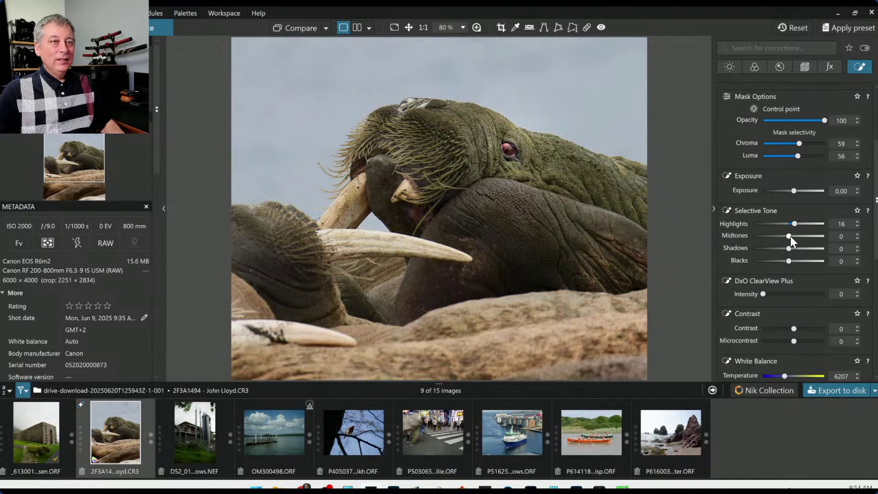
pyautogui.moveTo(789, 237); pyautogui.dragTo(792, 238)
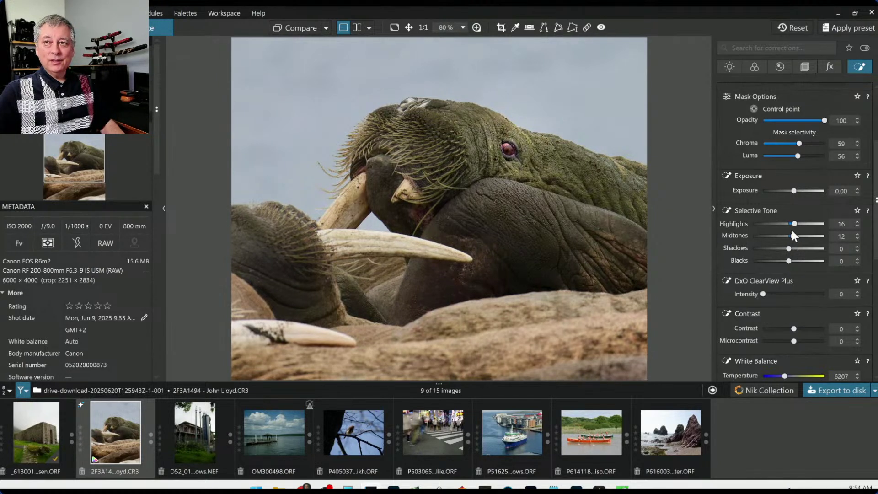
pyautogui.moveTo(795, 223); pyautogui.dragTo(790, 248)
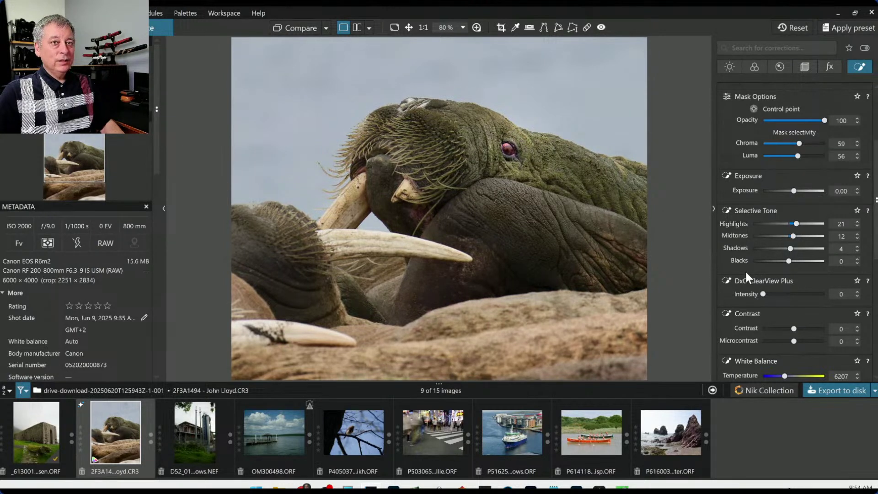
# Set the tusk mask's Microcontrast to 32.
pyautogui.scroll(-1, 745, 269)
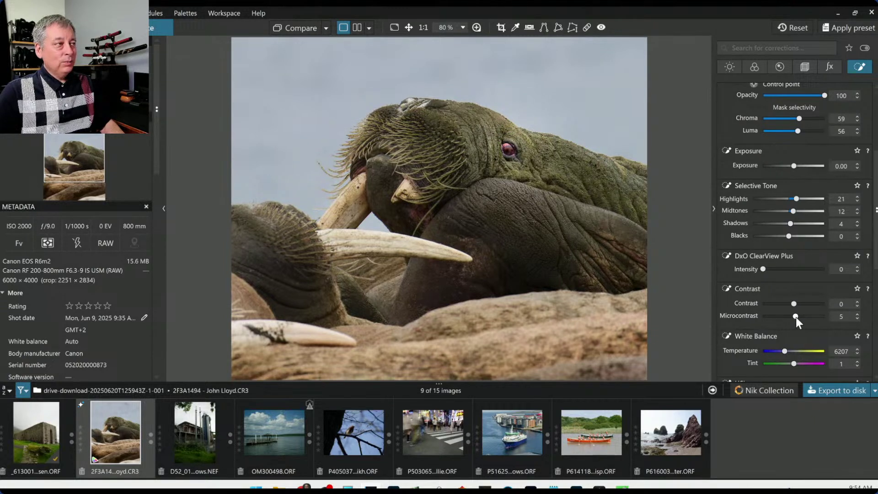
pyautogui.moveTo(795, 317); pyautogui.dragTo(799, 316)
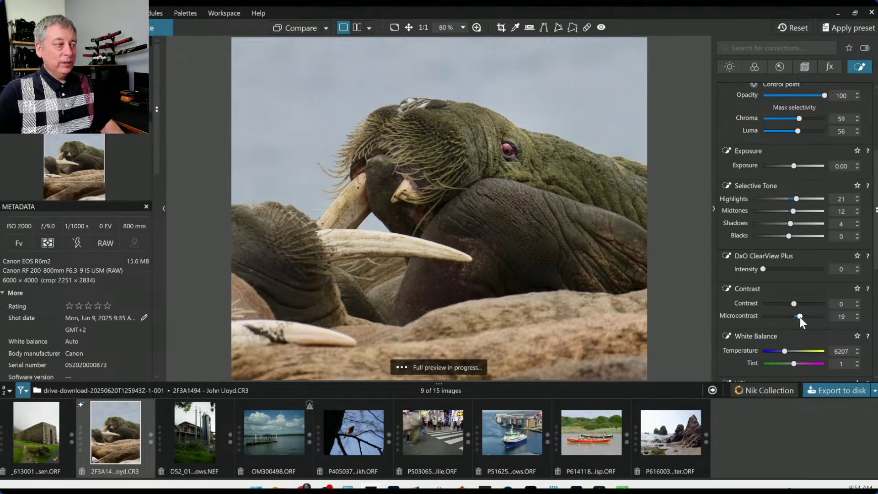
pyautogui.moveTo(800, 317); pyautogui.dragTo(804, 317)
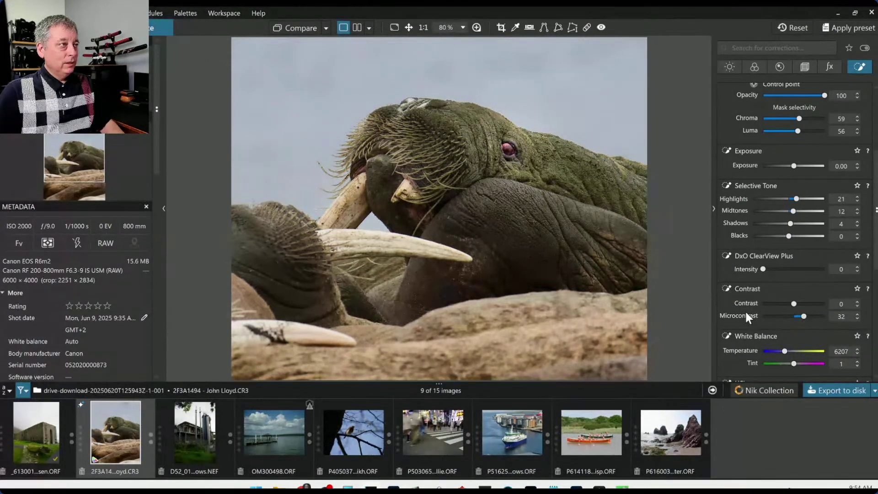
# Set the tusk mask's Luma selectivity to 50 and its Highlights to 31.
pyautogui.scroll(5, 364, 223)
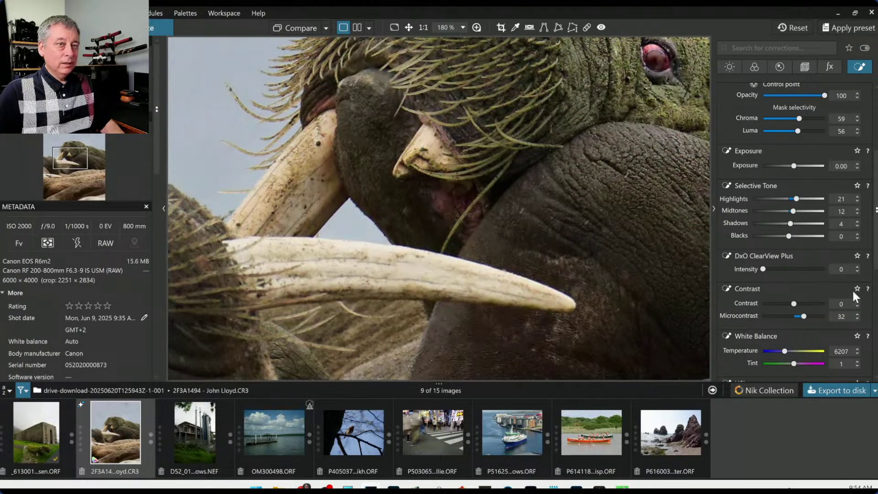
pyautogui.scroll(3, 750, 232)
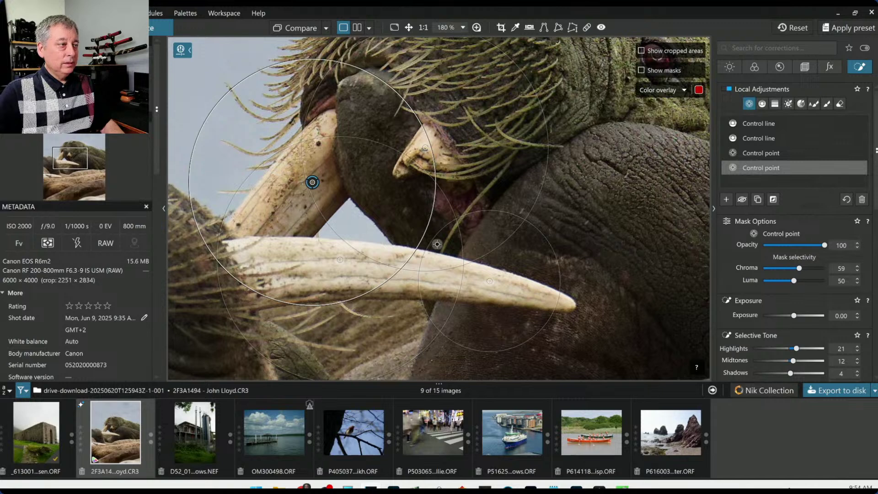
pyautogui.scroll(-4, 437, 244)
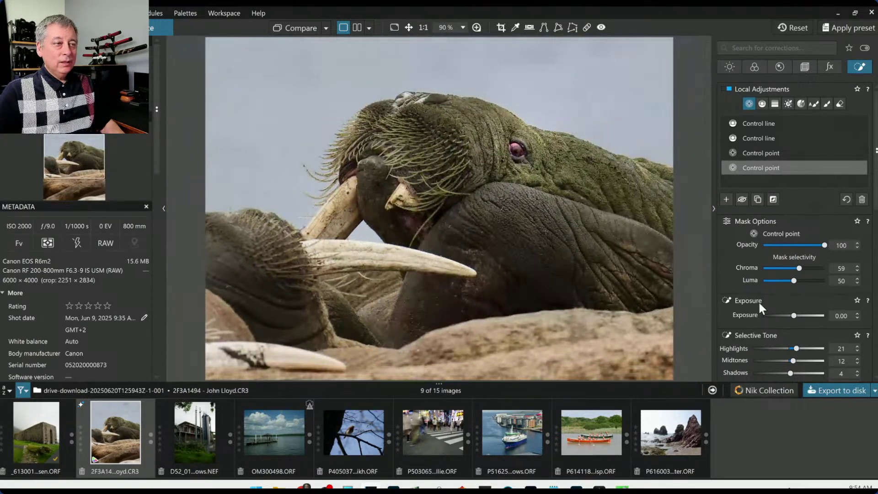
pyautogui.scroll(-5, 758, 301)
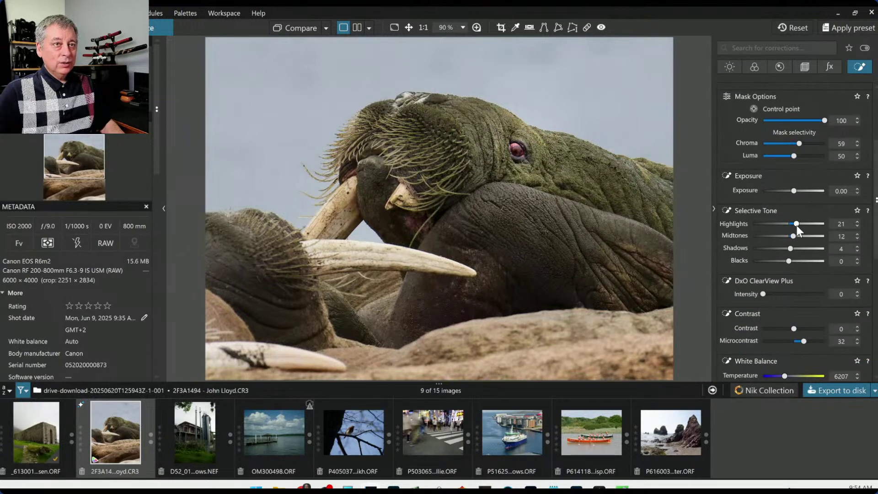
pyautogui.scroll(1, 796, 226)
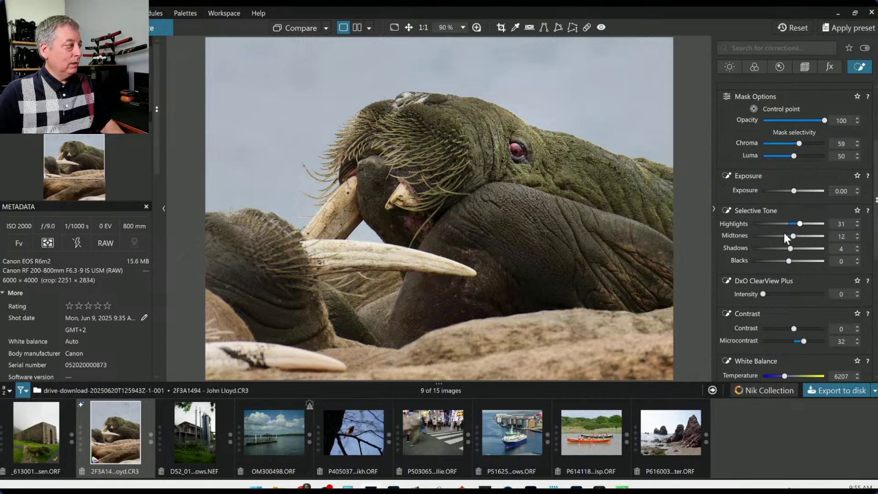
# Try a cooler white balance temperature of 5607 on the tusk mask, then restore the original temperature.
pyautogui.scroll(-4, 735, 268)
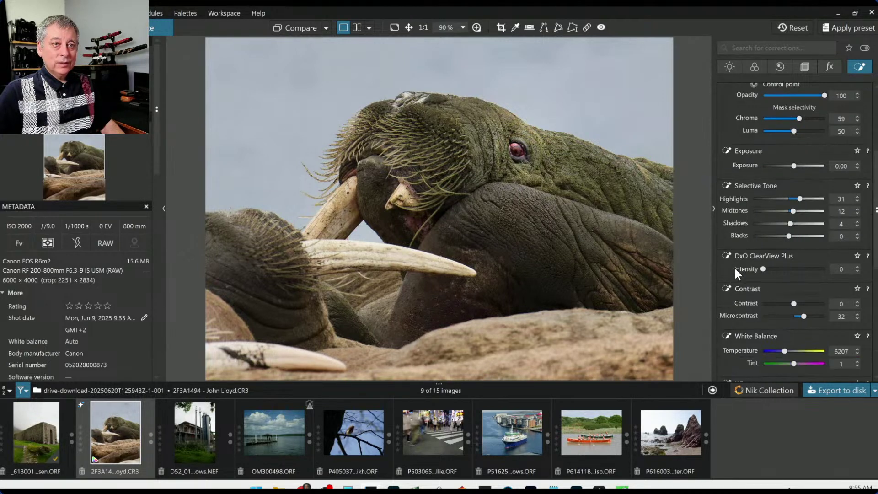
pyautogui.scroll(-1, 736, 268)
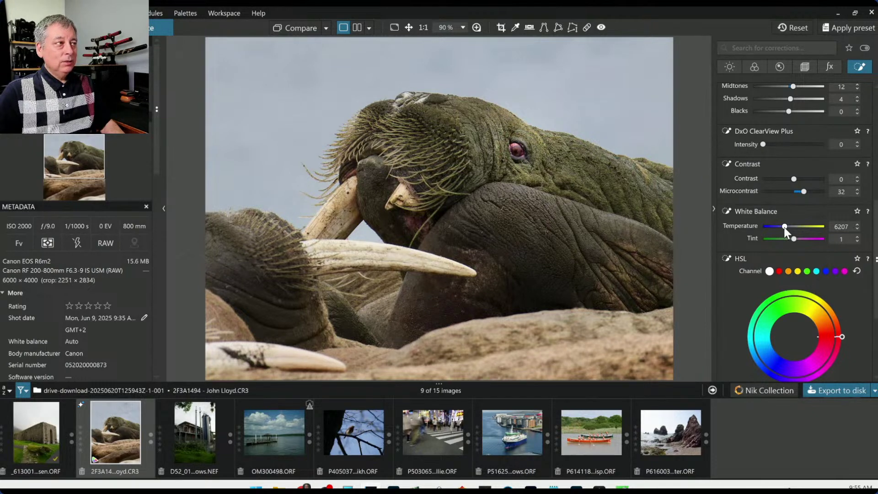
pyautogui.scroll(-1, 784, 227)
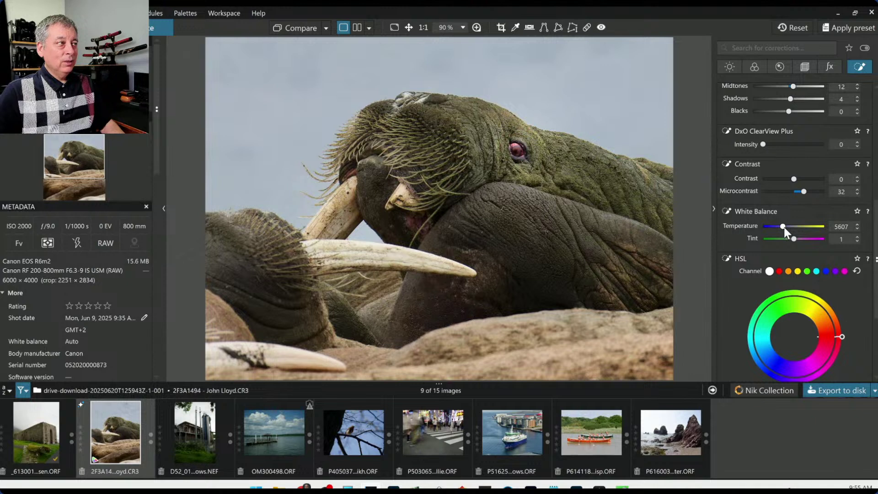
pyautogui.scroll(-1, 783, 227)
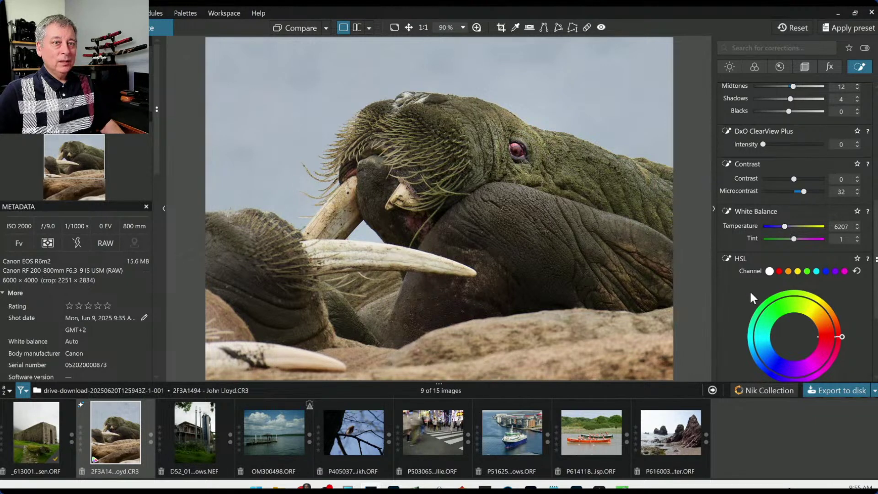
# Extend the tusk mask's yellow HSL range toward orange and set that channel's Saturation to -28 and Luminance to 16.
pyautogui.scroll(-3, 748, 302)
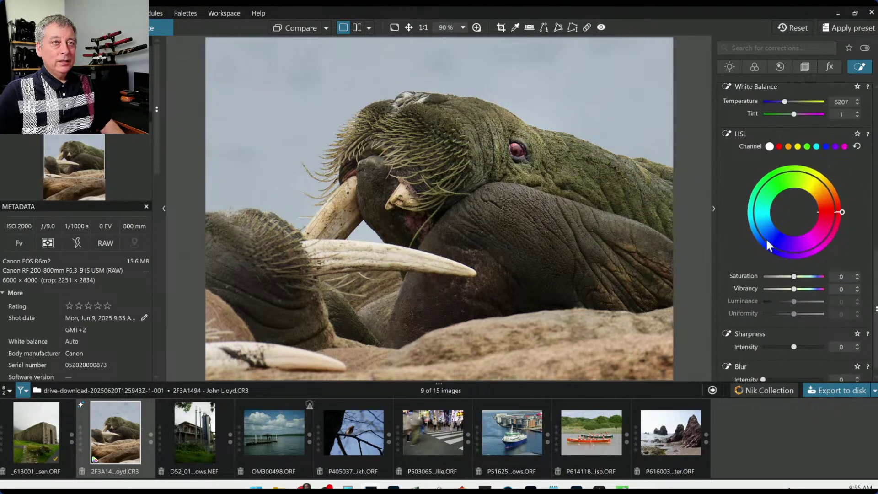
pyautogui.click(797, 147)
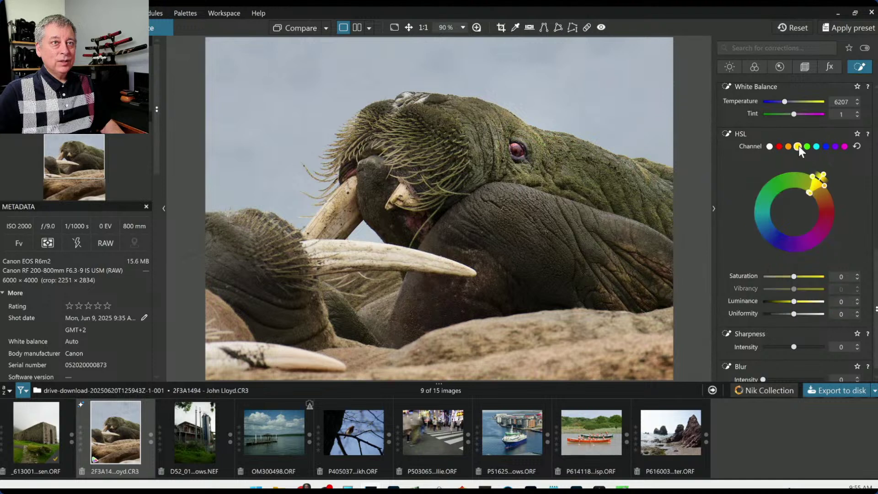
pyautogui.moveTo(811, 194); pyautogui.dragTo(816, 205)
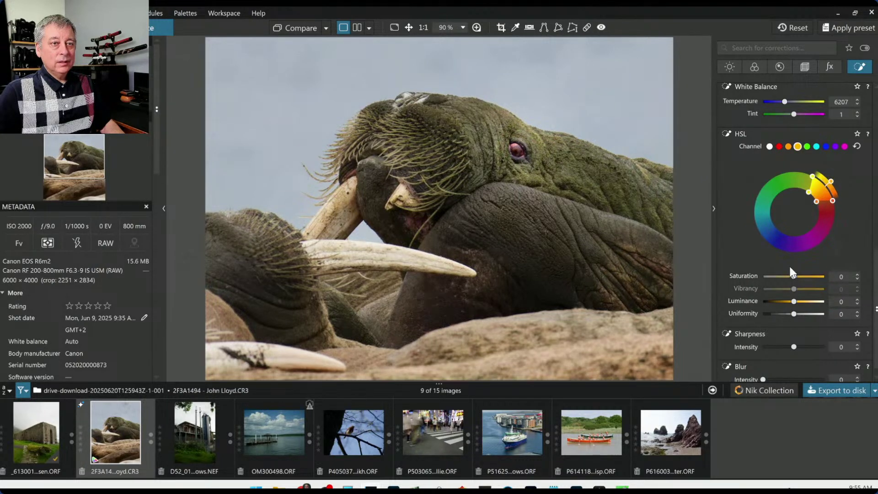
pyautogui.click(794, 277)
pyautogui.moveTo(794, 278); pyautogui.dragTo(799, 305)
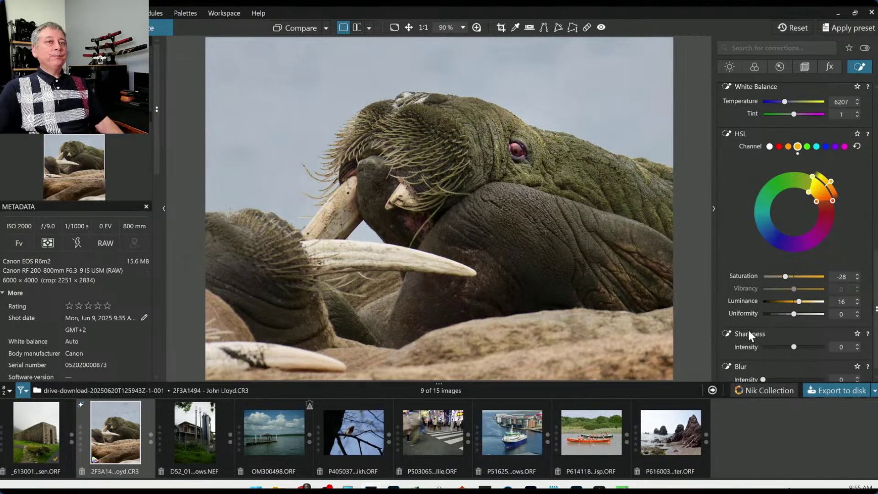
pyautogui.scroll(-3, 569, 264)
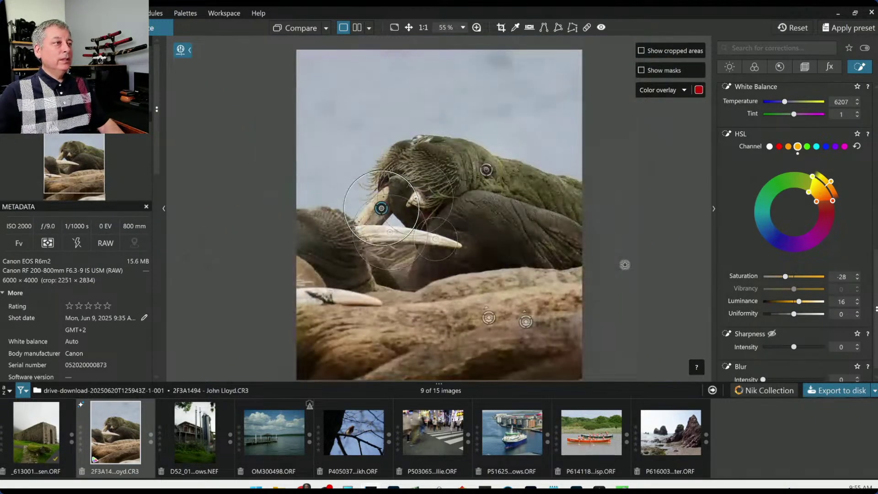
pyautogui.scroll(-1, 610, 287)
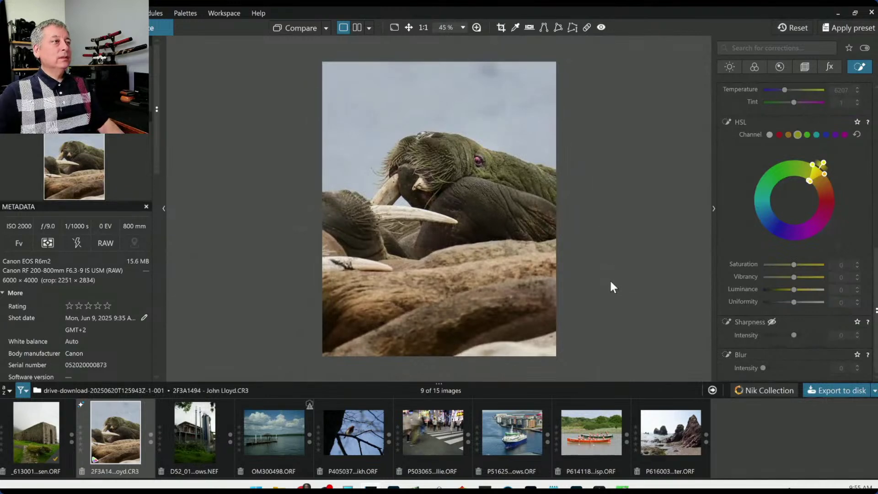
# Compare the edited walrus photo with its unedited version.
pyautogui.click(294, 29)
pyautogui.click(294, 29)
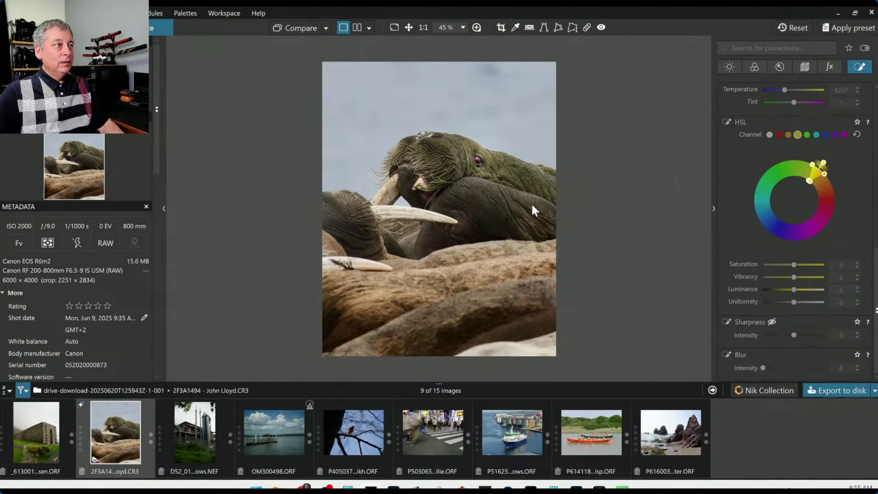
# Add a new control point mask with two points on the dark flipper and body of the central walrus.
pyautogui.scroll(10, 757, 192)
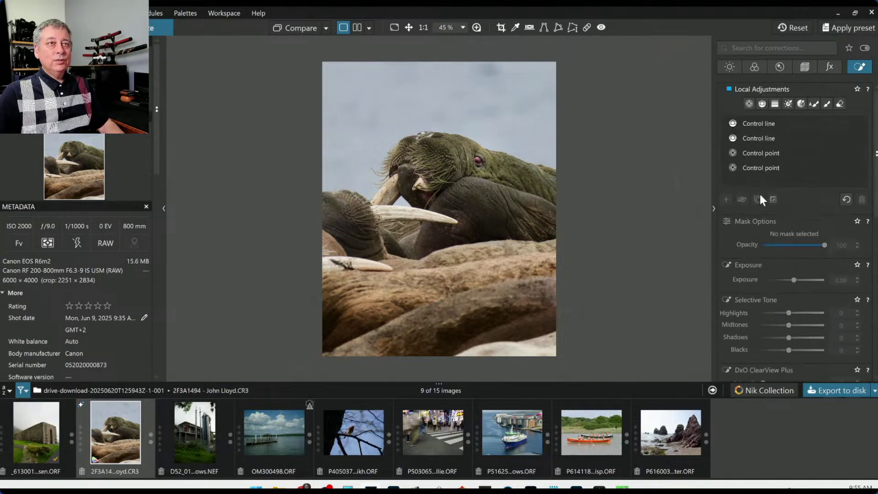
pyautogui.click(751, 103)
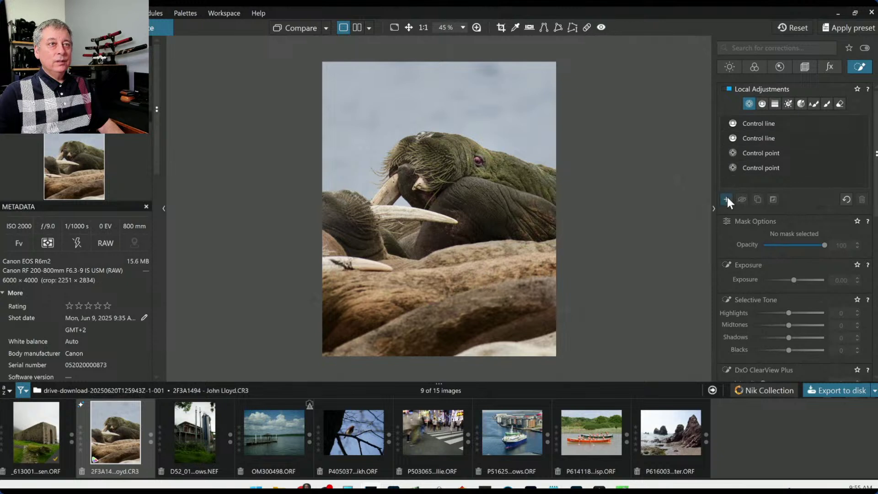
pyautogui.click(481, 210)
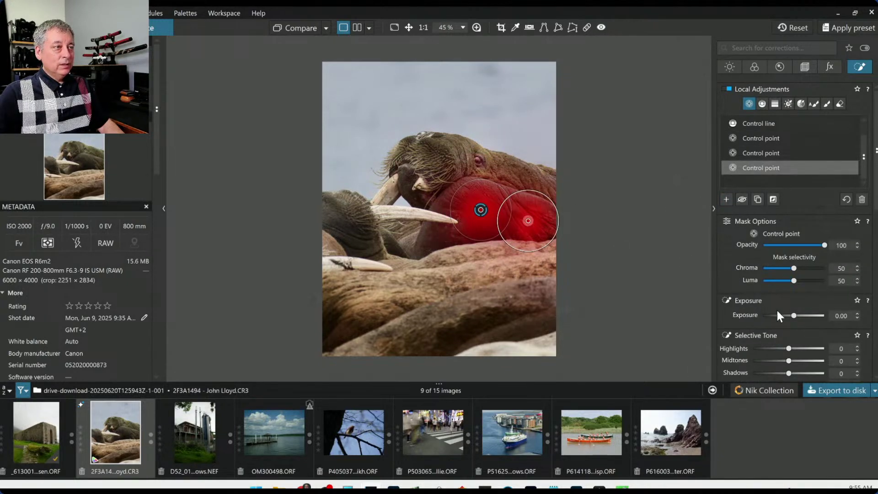
# Set the dark walrus body mask's Microcontrast to 69 and Shadows to 15, then deselect the mask.
pyautogui.scroll(-3, 796, 322)
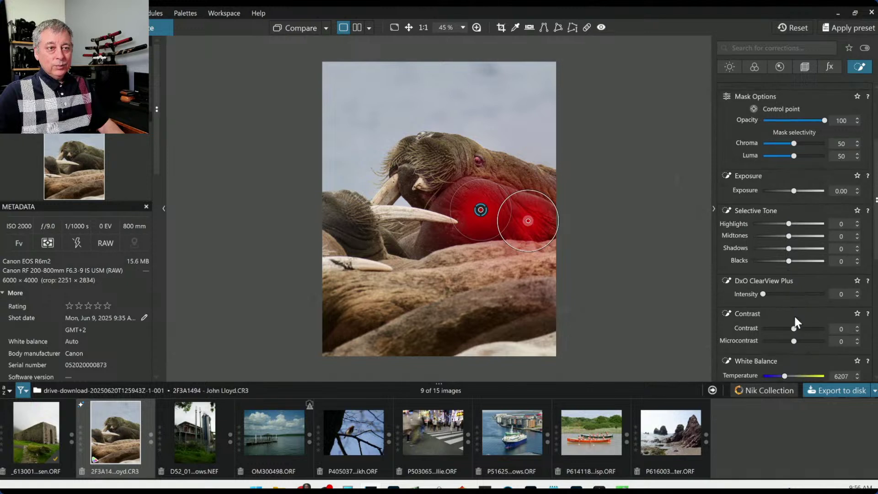
pyautogui.moveTo(795, 341); pyautogui.dragTo(815, 341)
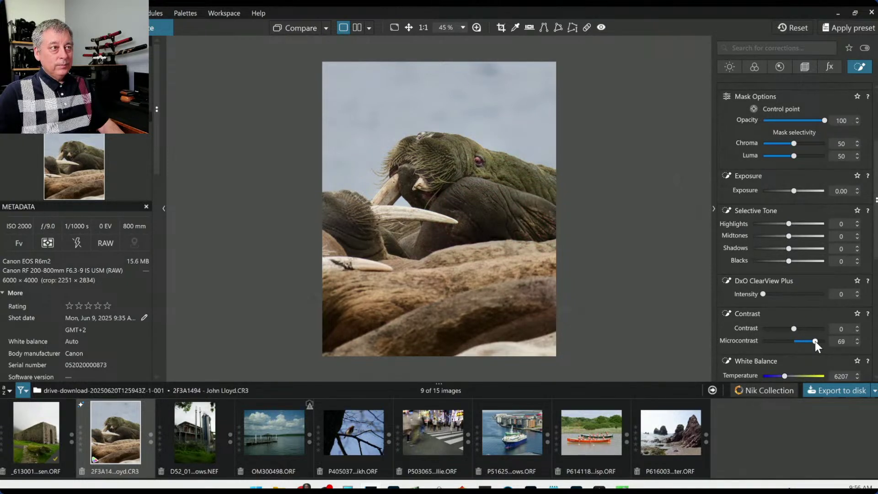
pyautogui.click(790, 251)
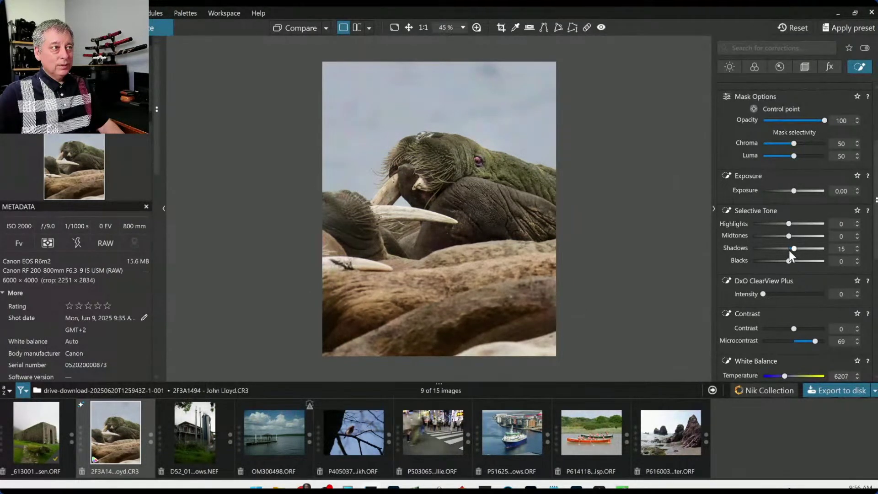
pyautogui.click(694, 287)
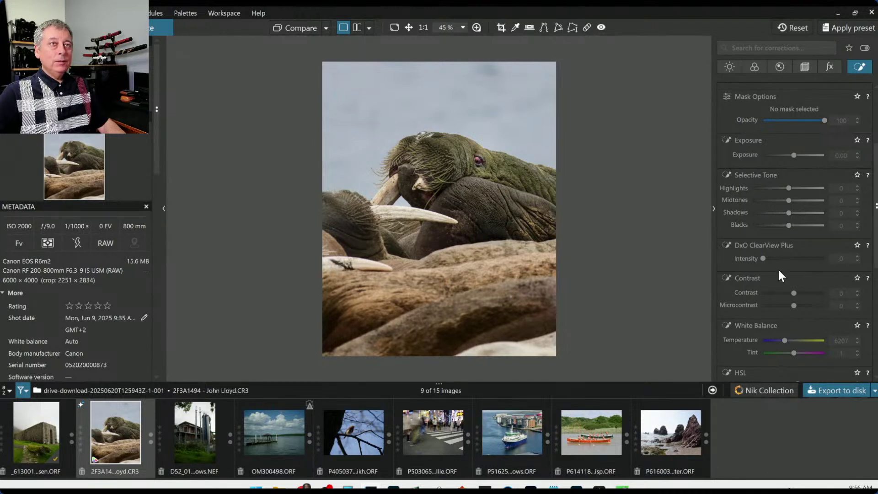
# Add a control line mask over the sky that fades out down at the foreground bodies, with Chroma selectivity 60.
pyautogui.scroll(3, 777, 267)
pyautogui.click(761, 104)
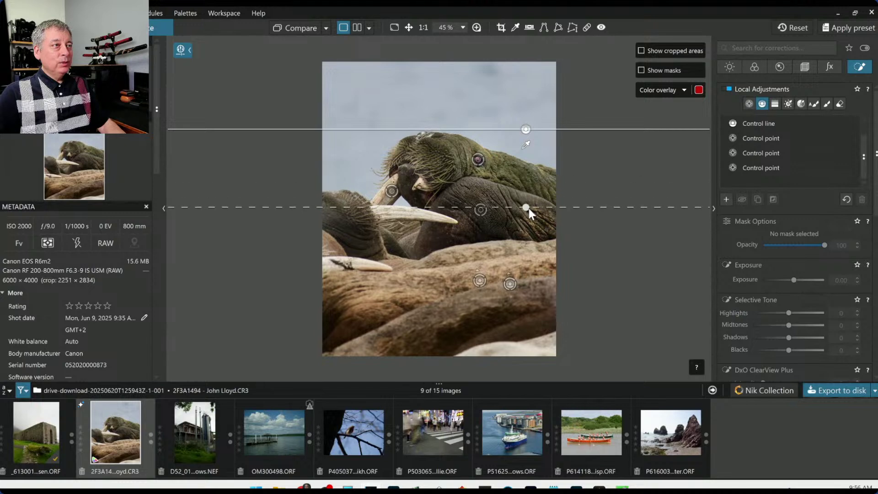
pyautogui.moveTo(528, 210); pyautogui.dragTo(529, 243)
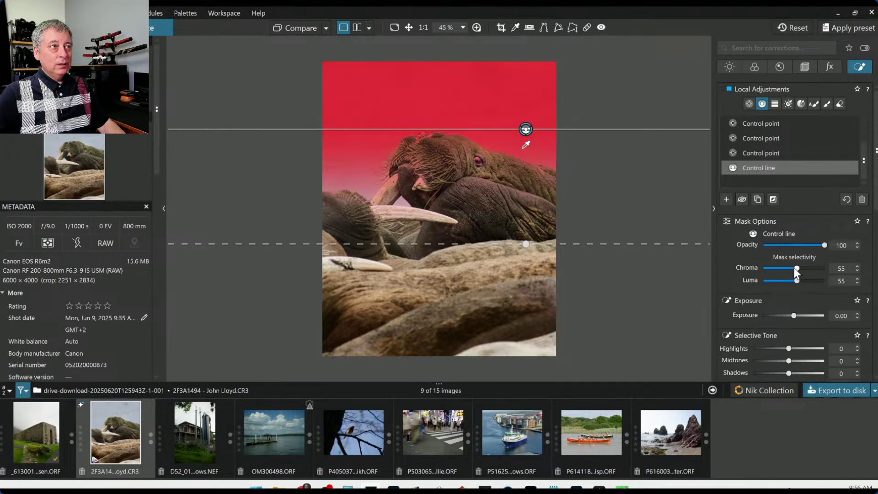
pyautogui.scroll(5, 793, 268)
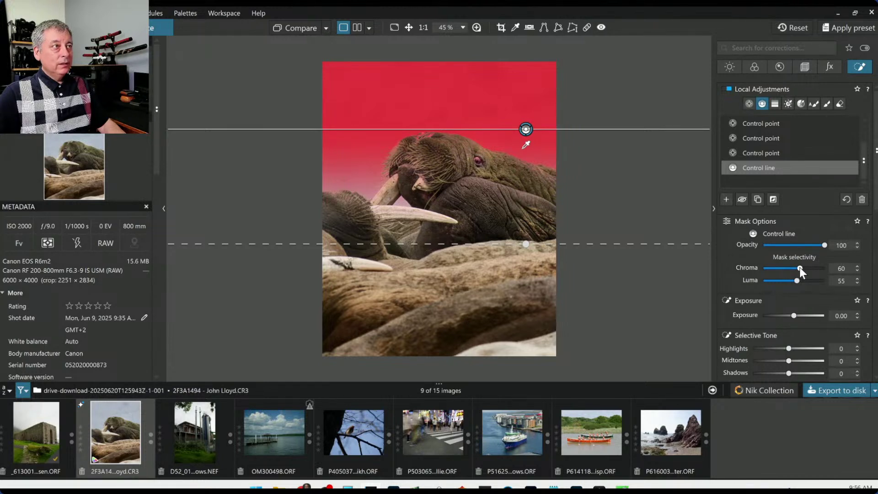
# Try a Highlights value of -38 on the sky mask, then settle on 16.
pyautogui.scroll(-5, 750, 289)
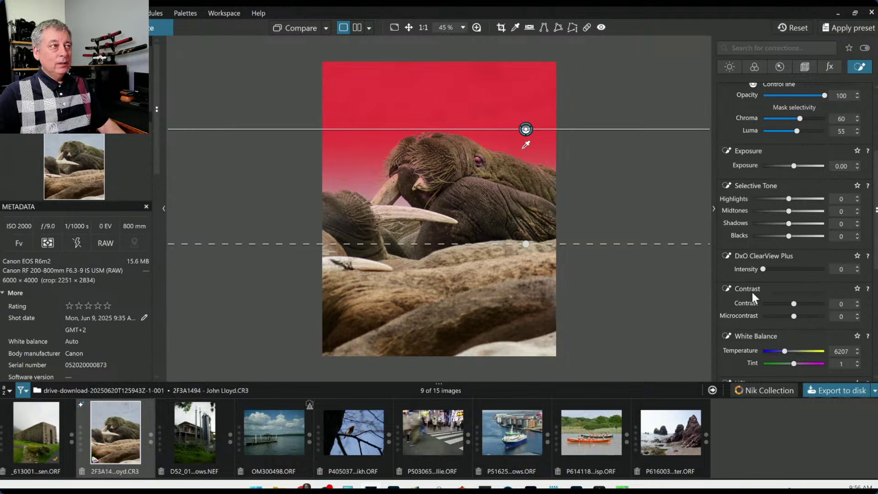
pyautogui.moveTo(789, 199); pyautogui.dragTo(776, 198)
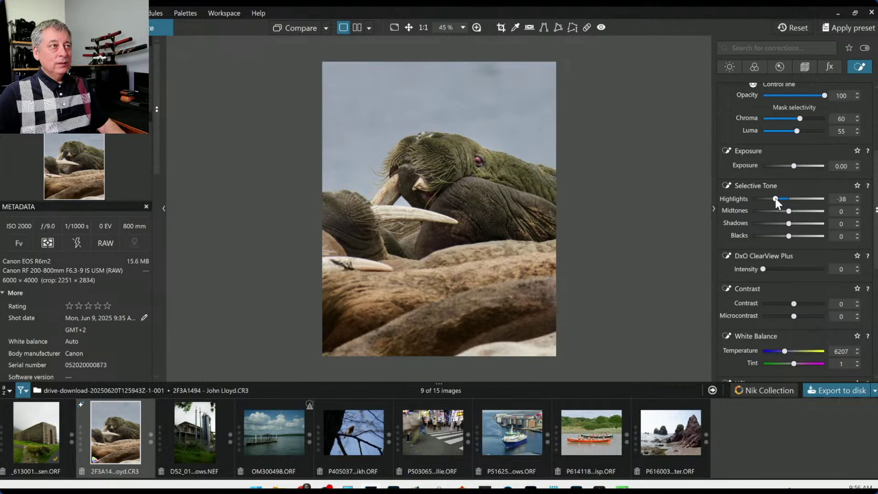
pyautogui.moveTo(775, 198); pyautogui.dragTo(794, 202)
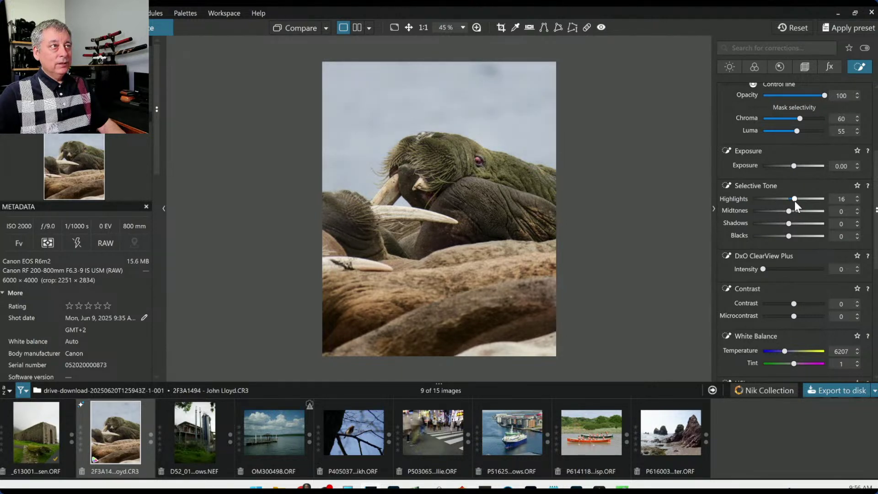
# Extend the sky mask's blue HSL range toward cyan, set that channel's Saturation to 16 and deselect the mask.
pyautogui.scroll(-5, 754, 264)
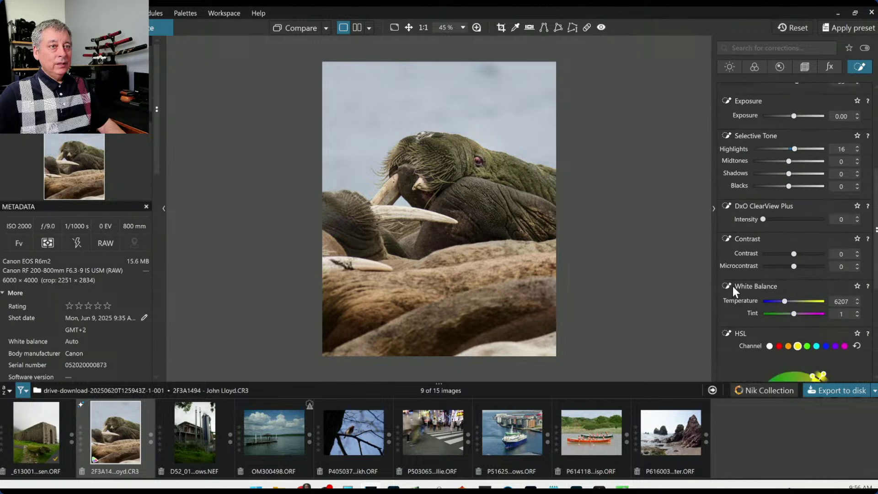
pyautogui.scroll(-2, 734, 292)
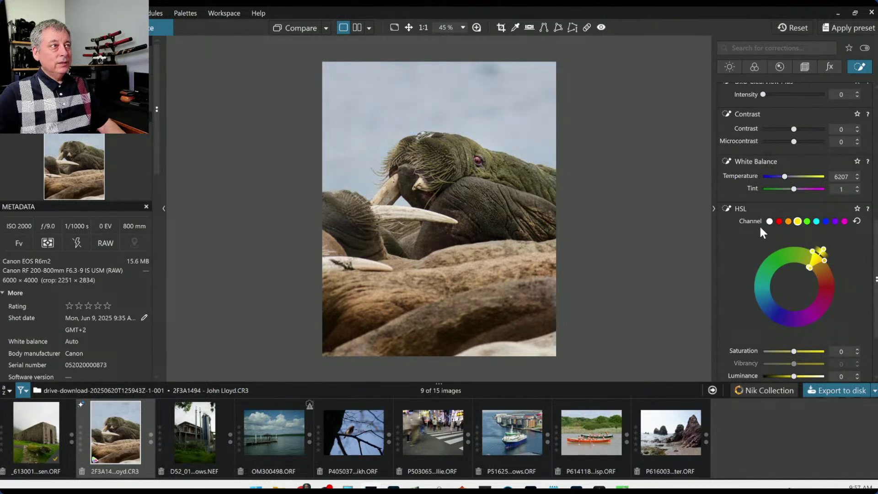
pyautogui.click(816, 221)
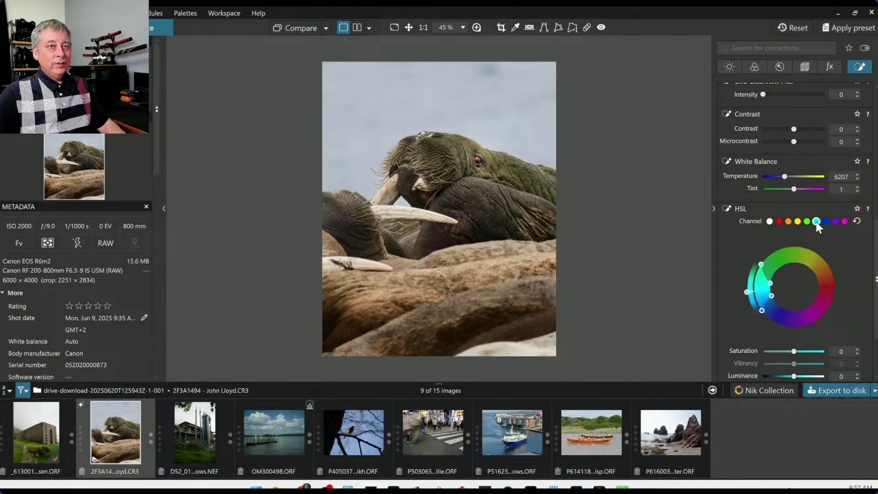
pyautogui.click(825, 221)
pyautogui.moveTo(775, 307); pyautogui.dragTo(797, 300)
pyautogui.scroll(-2, 777, 320)
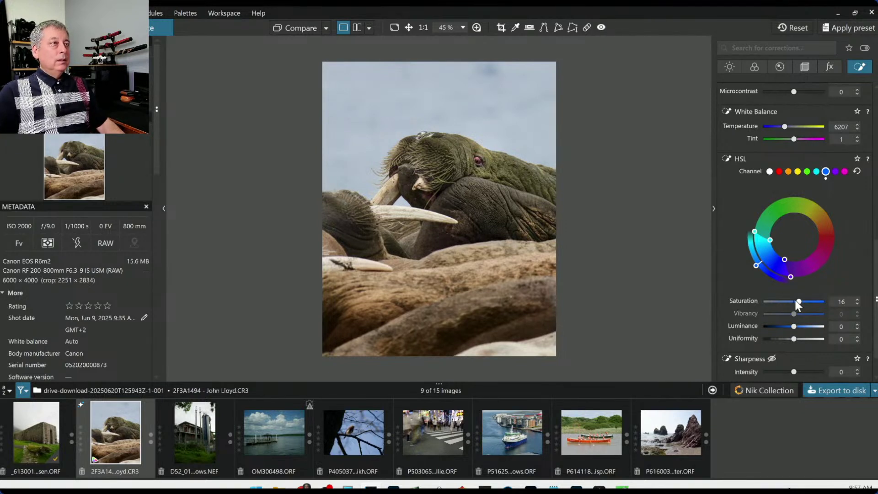
pyautogui.click(661, 297)
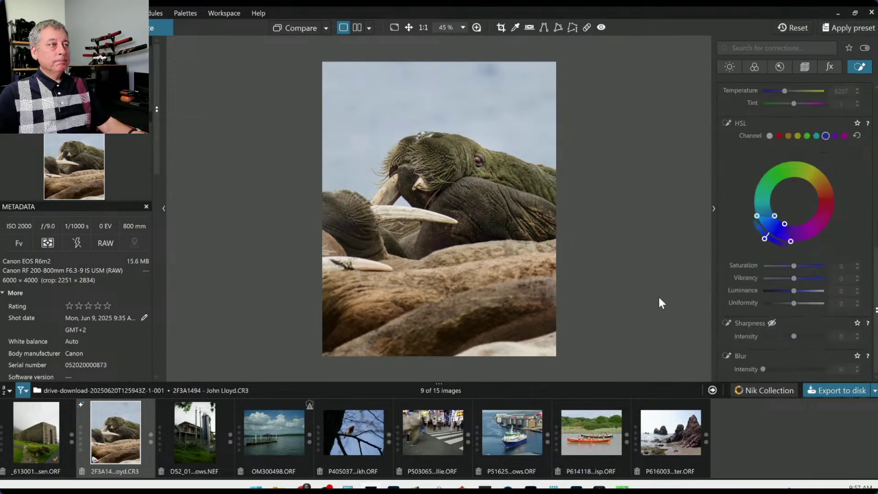
# Sample the greenish walrus skin around the eye with the global HSL colour picker to target the yellow channel.
pyautogui.scroll(1, 661, 297)
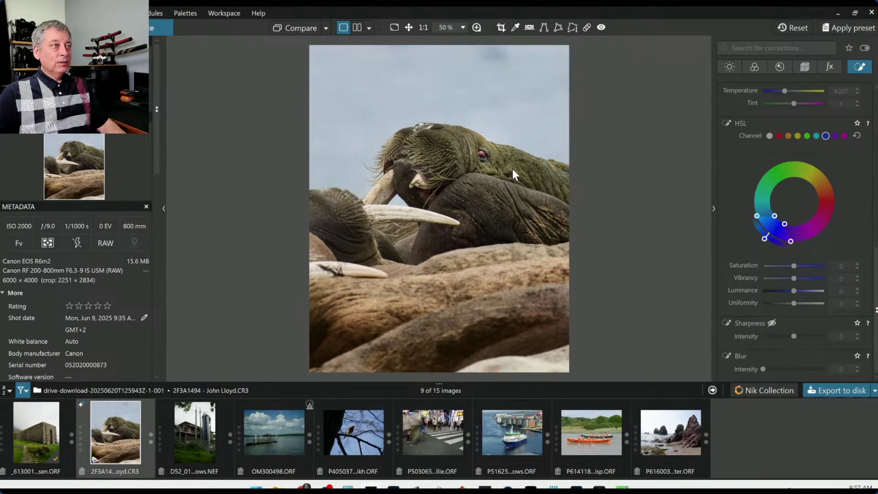
pyautogui.scroll(4, 485, 152)
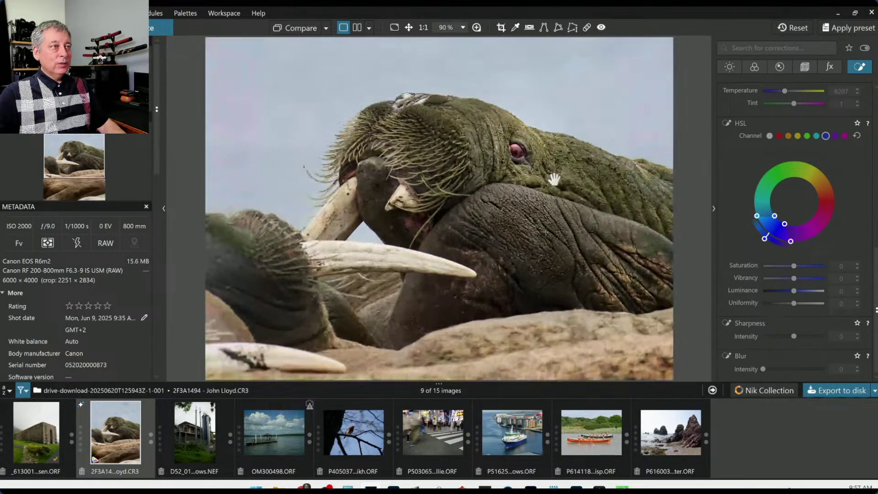
pyautogui.scroll(-4, 610, 207)
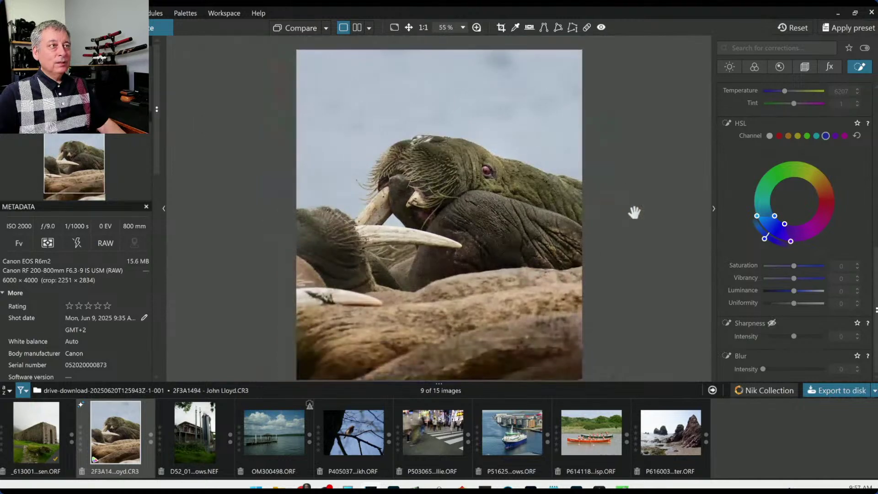
pyautogui.scroll(1, 735, 233)
pyautogui.scroll(10, 737, 238)
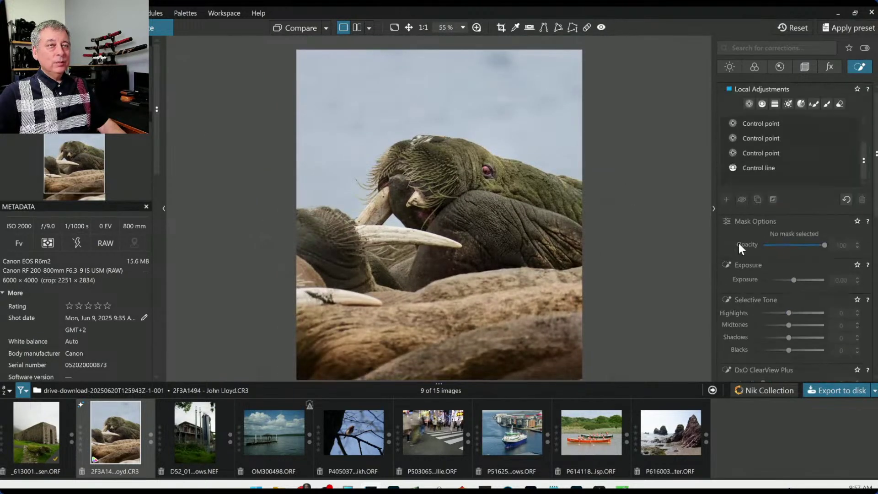
pyautogui.click(750, 68)
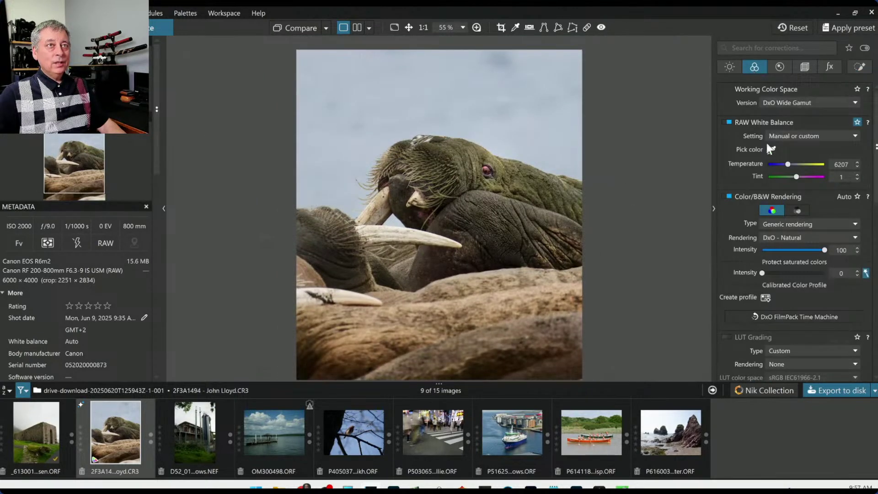
pyautogui.scroll(-8, 732, 194)
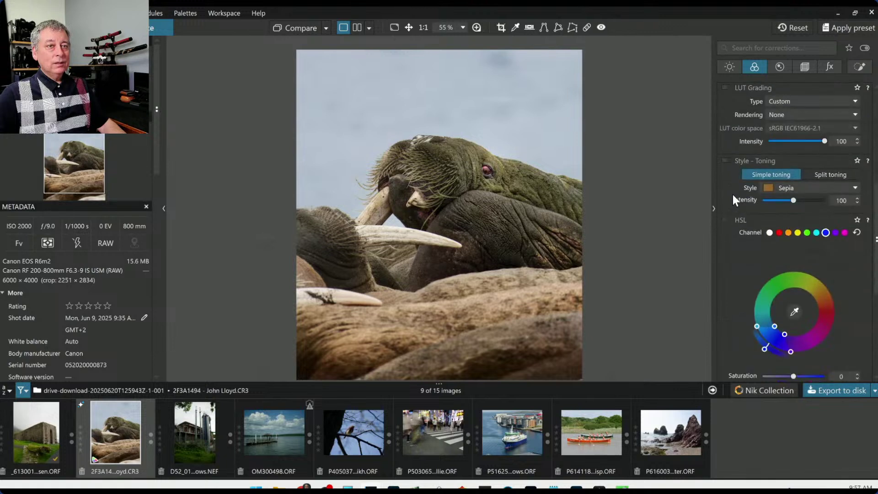
pyautogui.click(792, 261)
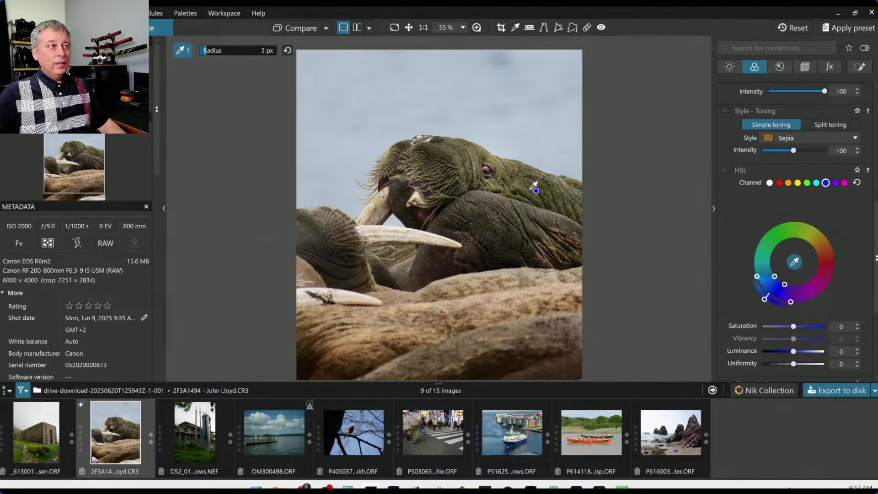
pyautogui.click(500, 158)
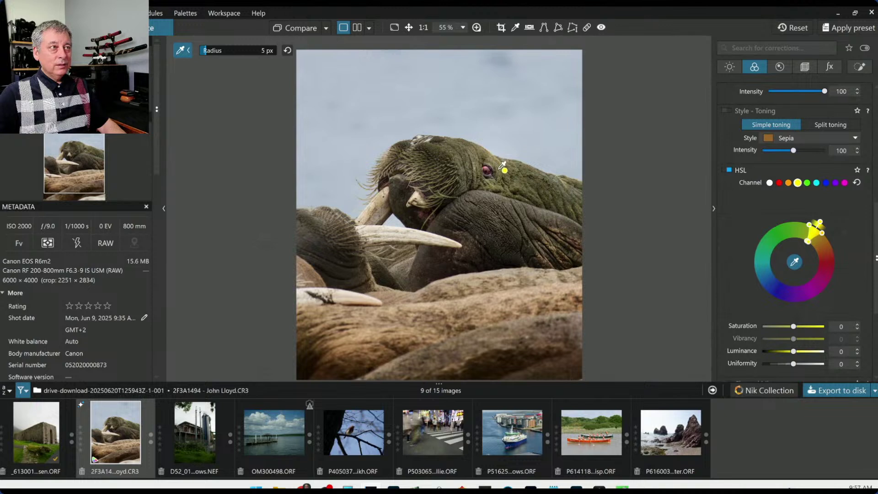
pyautogui.click(494, 179)
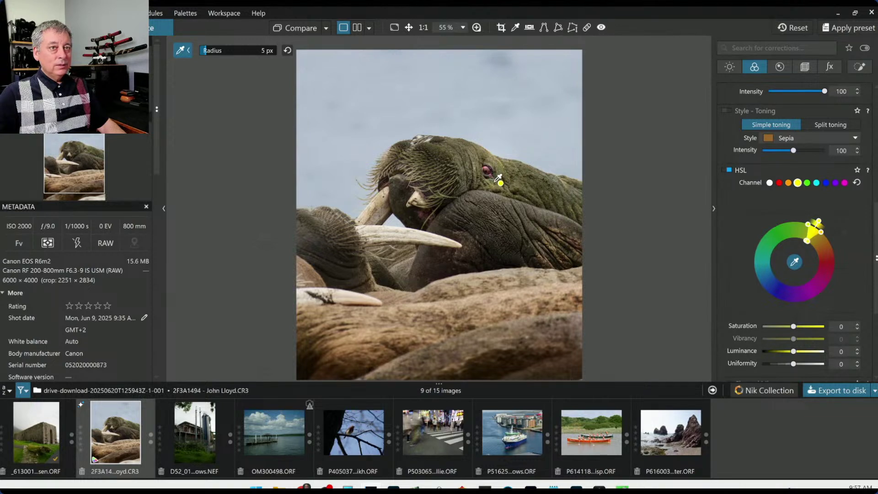
pyautogui.click(499, 183)
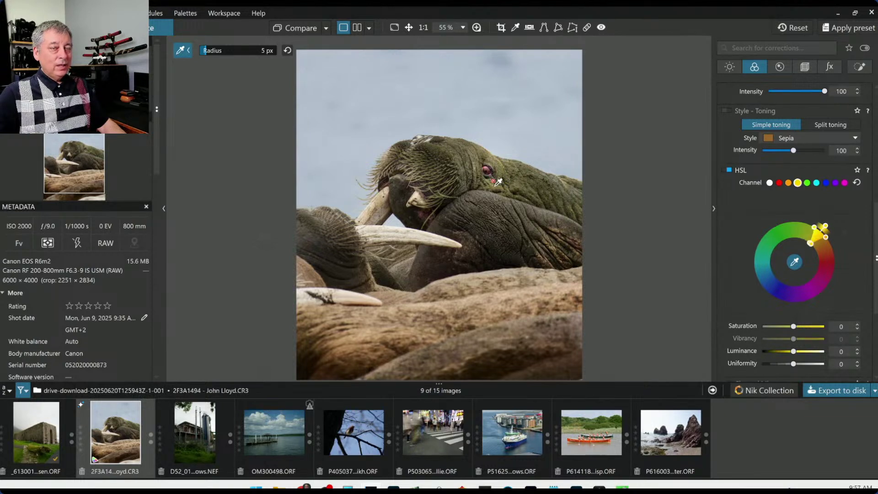
pyautogui.click(500, 165)
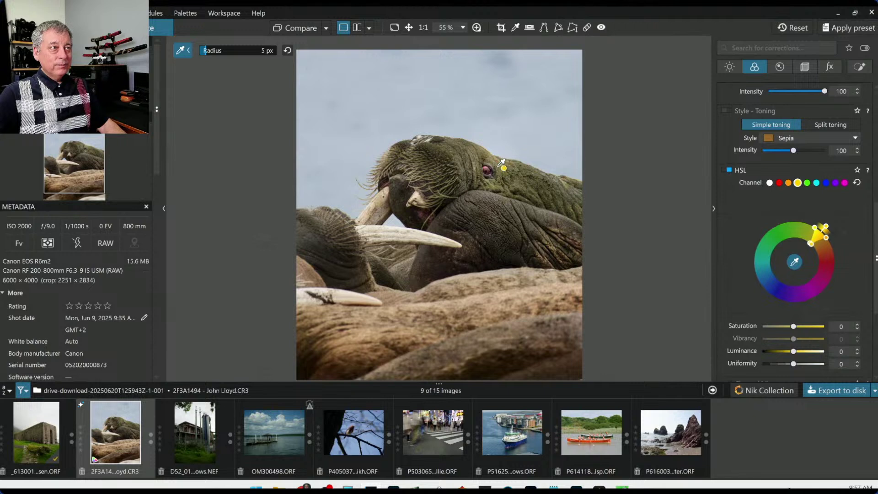
pyautogui.click(497, 157)
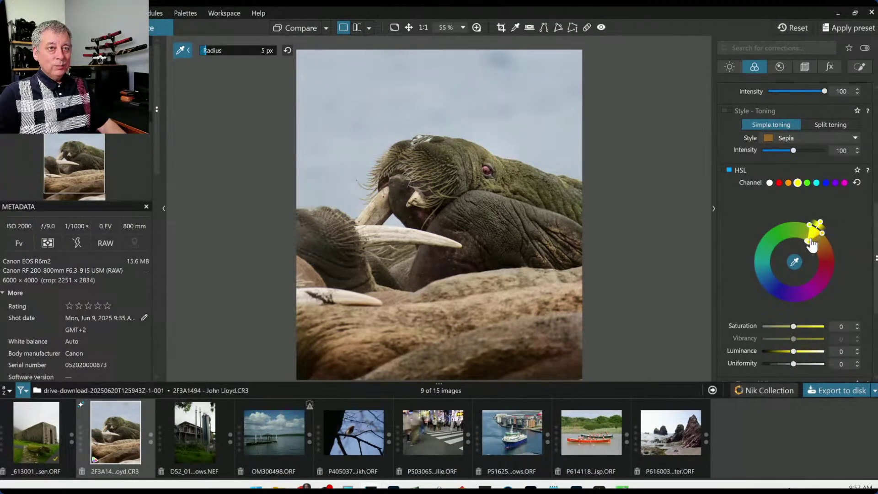
# Widen the global yellow HSL range toward green and set that channel's Saturation to 22 and Luminance to 30.
pyautogui.moveTo(806, 242); pyautogui.dragTo(802, 241)
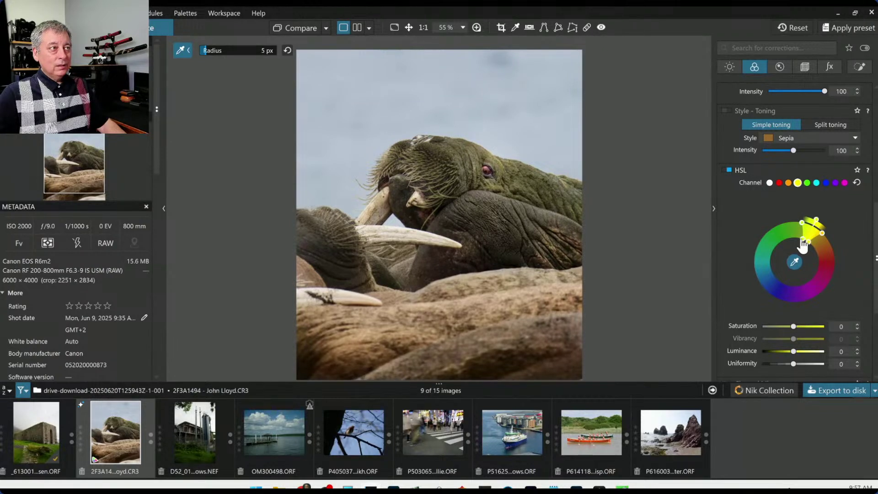
pyautogui.moveTo(794, 326); pyautogui.dragTo(802, 327)
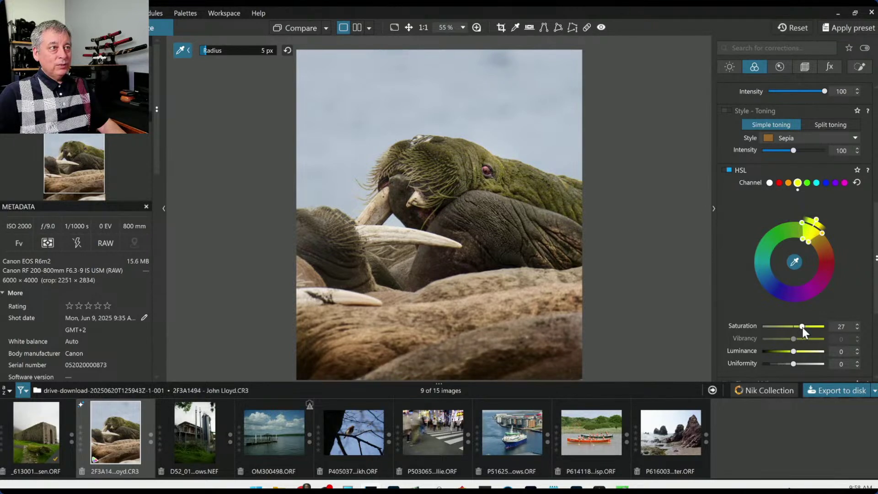
pyautogui.scroll(-2, 801, 328)
pyautogui.scroll(1, 802, 327)
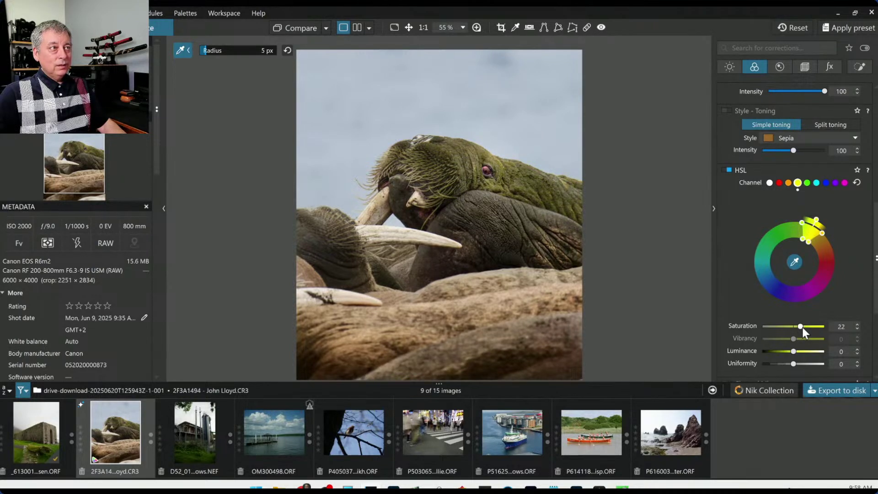
pyautogui.moveTo(793, 350); pyautogui.dragTo(796, 352)
pyautogui.moveTo(797, 351); pyautogui.dragTo(802, 351)
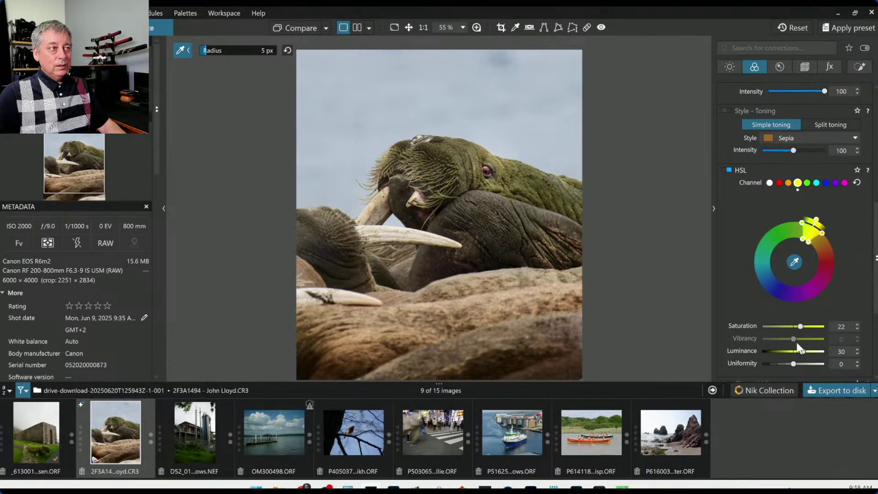
# Raise the global yellow HSL Saturation to 30, close the colour picker and check the result against the unedited image.
pyautogui.moveTo(799, 328); pyautogui.dragTo(802, 327)
pyautogui.press('Escape')
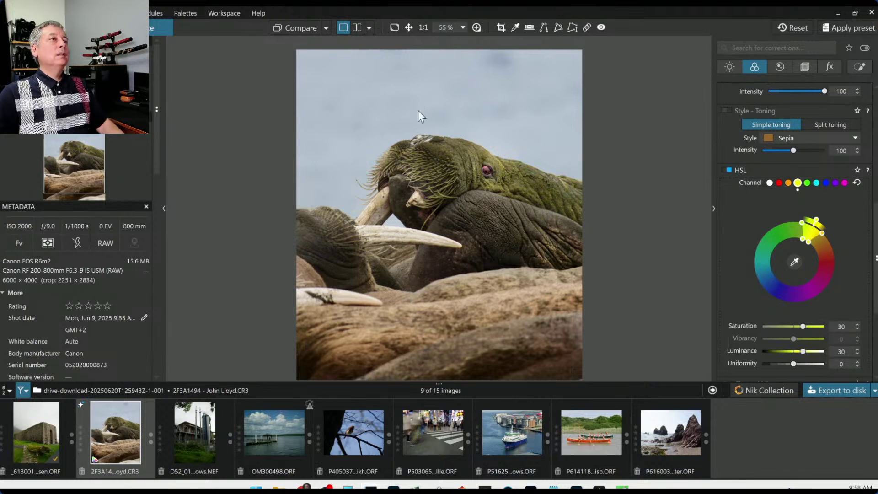
pyautogui.scroll(-1, 418, 110)
pyautogui.click(278, 29)
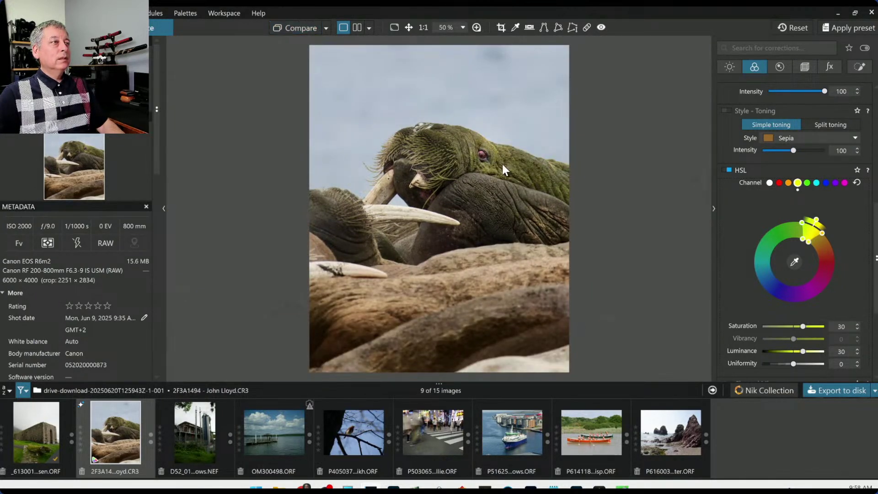
pyautogui.scroll(1, 490, 165)
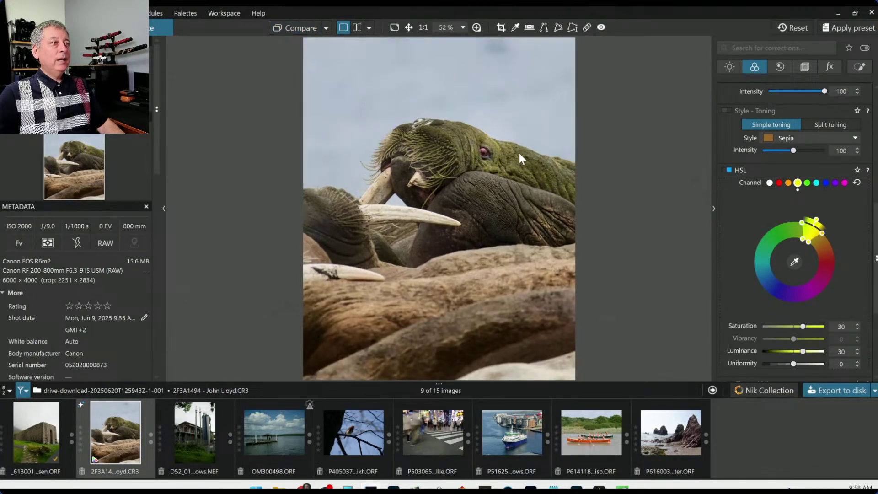
# Slightly reduce the radius of the local adjustment control point over the walrus's eye and deselect it.
pyautogui.click(861, 67)
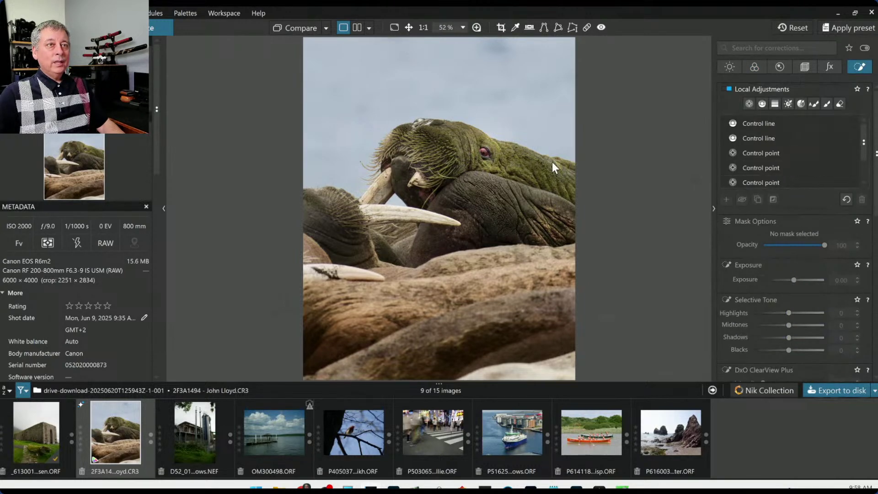
pyautogui.click(769, 155)
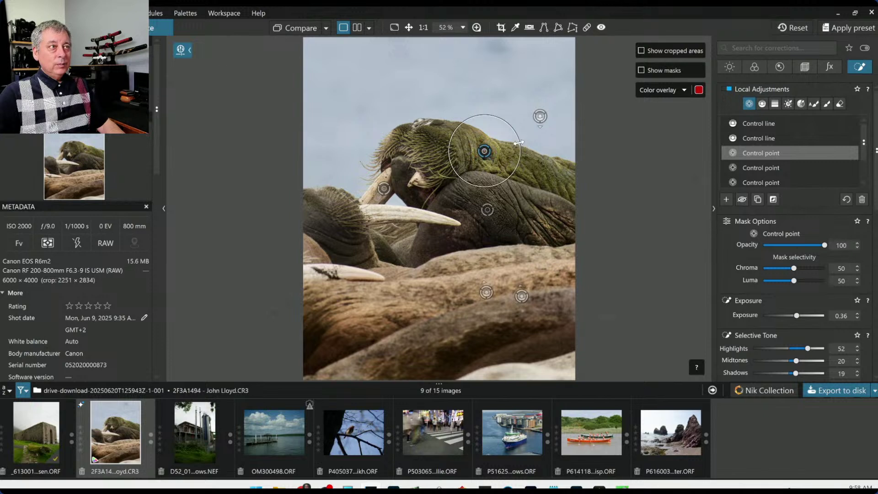
pyautogui.moveTo(518, 142); pyautogui.dragTo(514, 143)
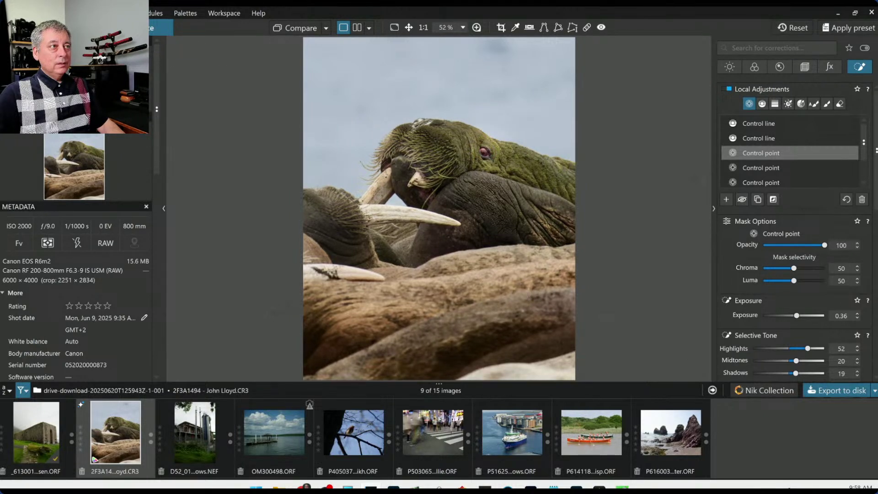
pyautogui.press('Escape')
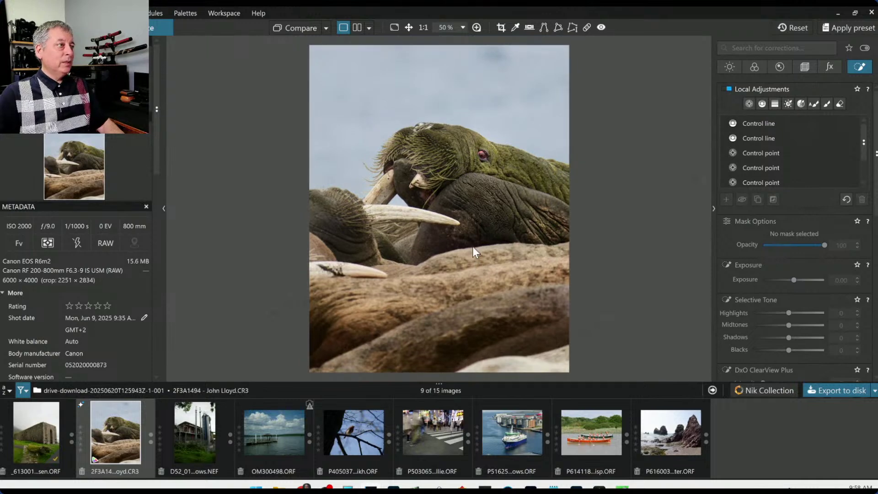
# Export the walrus photo to disk with the Standard output option as a full-size JPEG at quality 93 in the original image folder.
pyautogui.rightClick(369, 170)
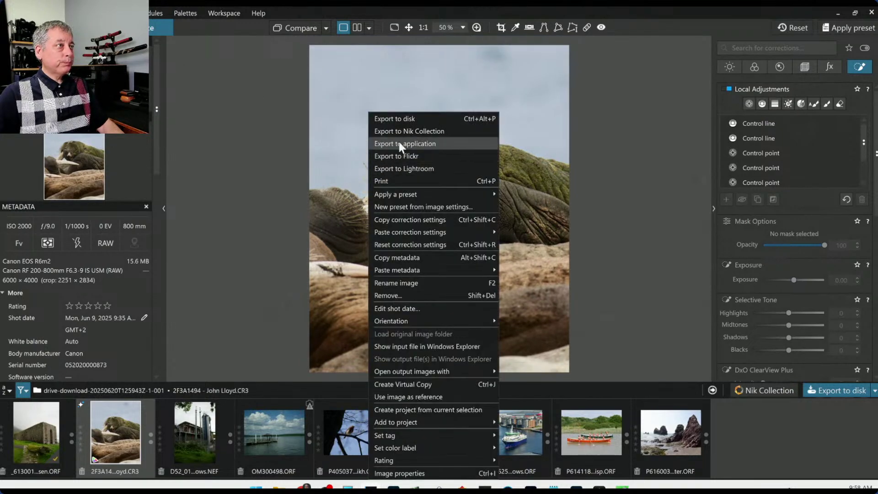
pyautogui.click(398, 119)
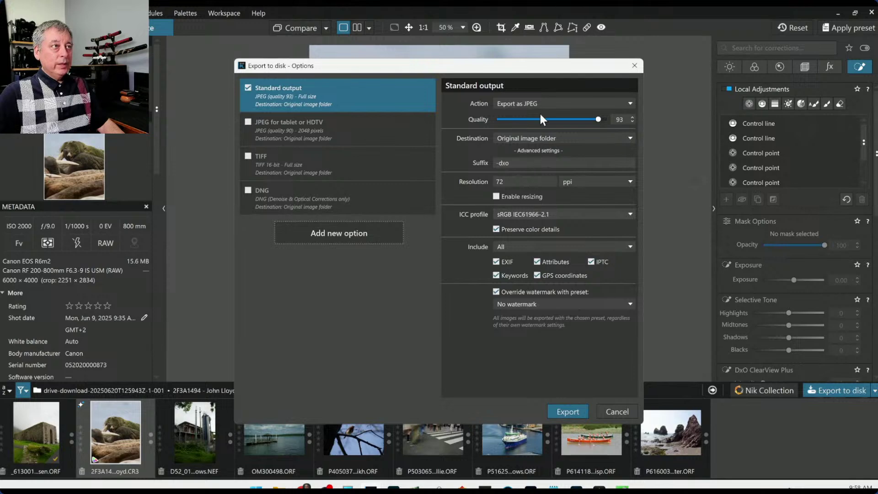
pyautogui.click(577, 408)
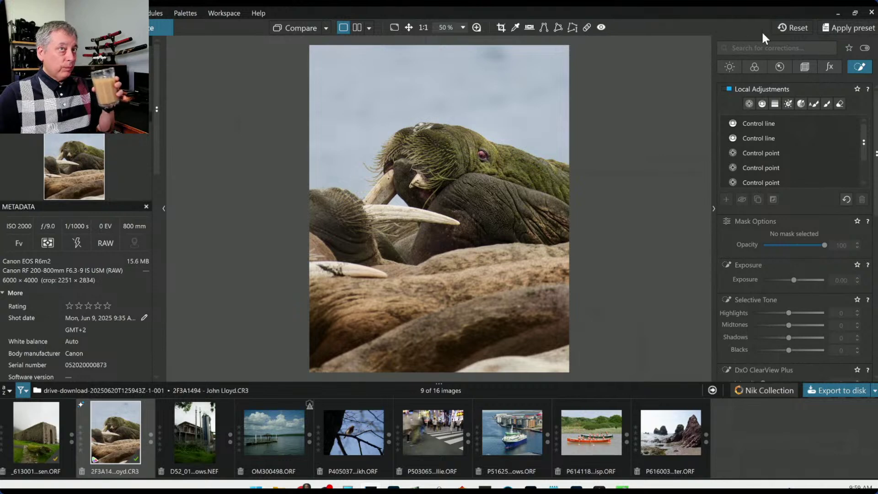
# Reset all corrections on the walrus RAW and show it side by side with the edited version, hiding the side palettes.
pyautogui.click(793, 28)
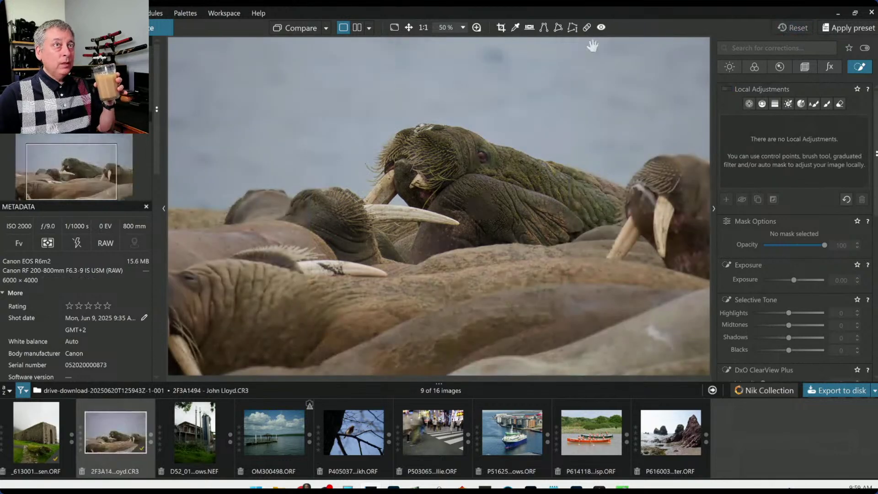
pyautogui.click(326, 30)
pyautogui.click(339, 93)
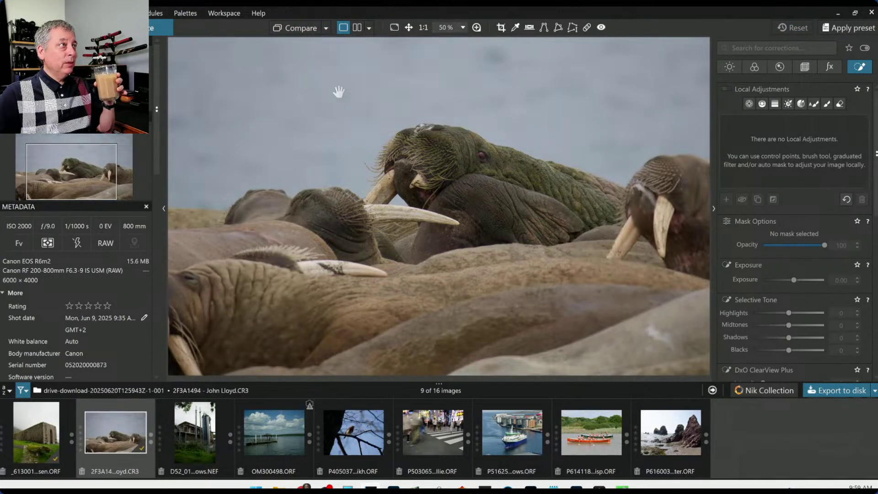
pyautogui.click(358, 28)
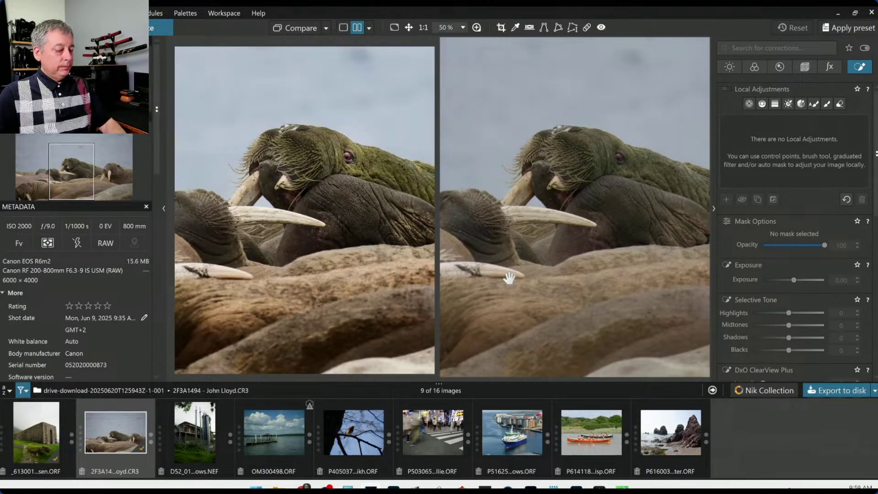
pyautogui.press('Tab')
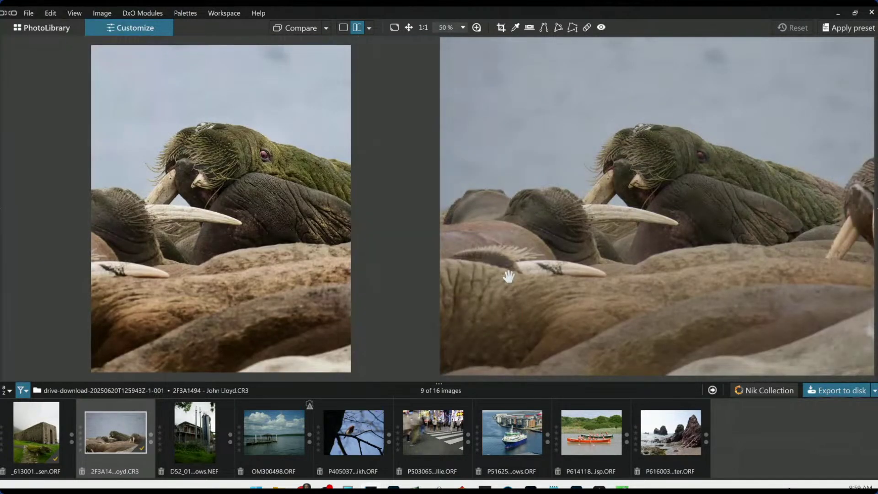
# Compare the edited and unedited walrus images, examining the eye, whiskers, tusks and skin folds up close and the overall framing.
pyautogui.scroll(-3, 498, 281)
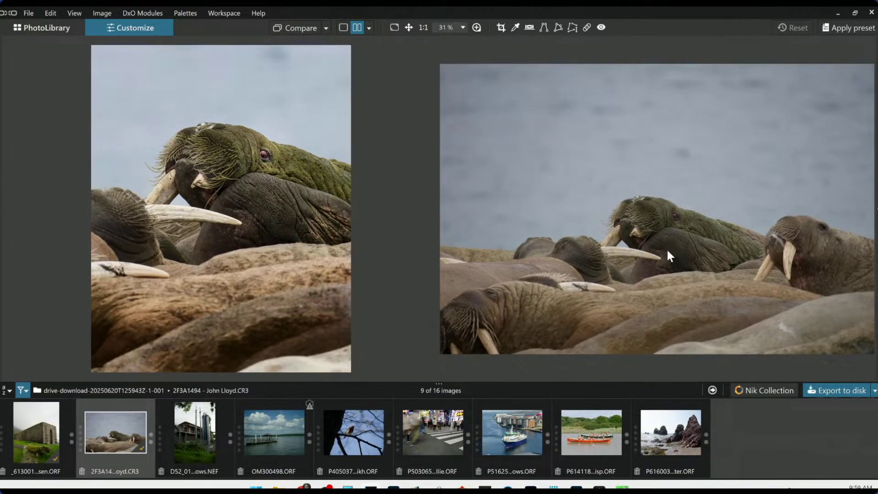
pyautogui.scroll(-2, 667, 251)
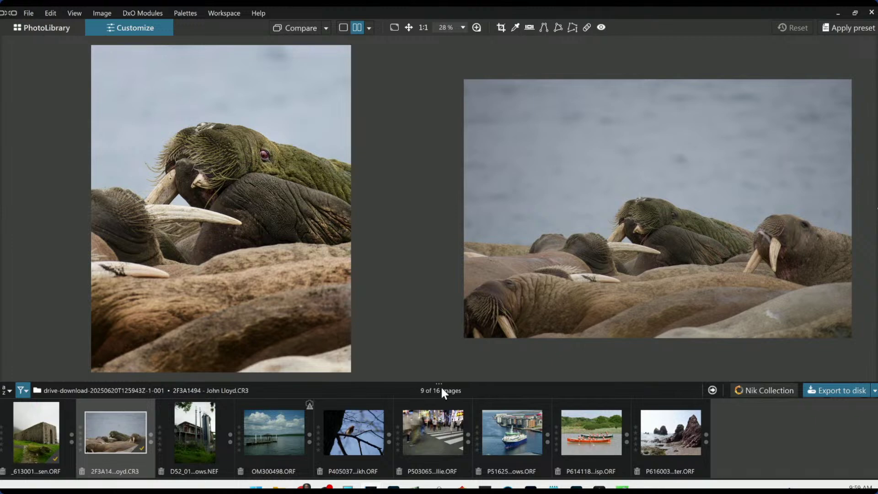
pyautogui.scroll(5, 681, 212)
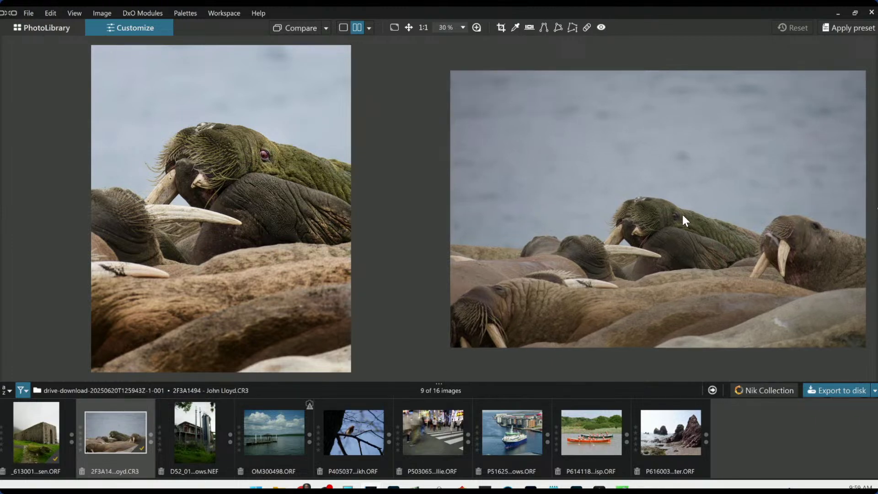
pyautogui.moveTo(647, 245); pyautogui.dragTo(679, 212)
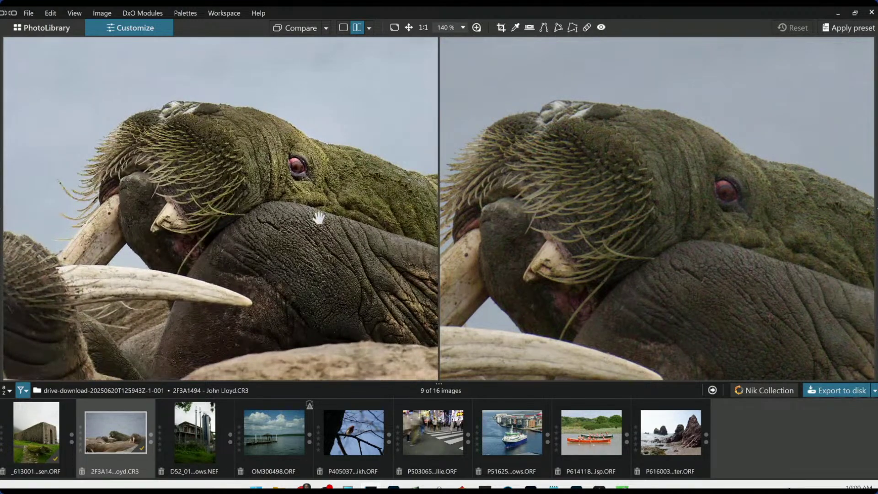
pyautogui.scroll(1, 555, 221)
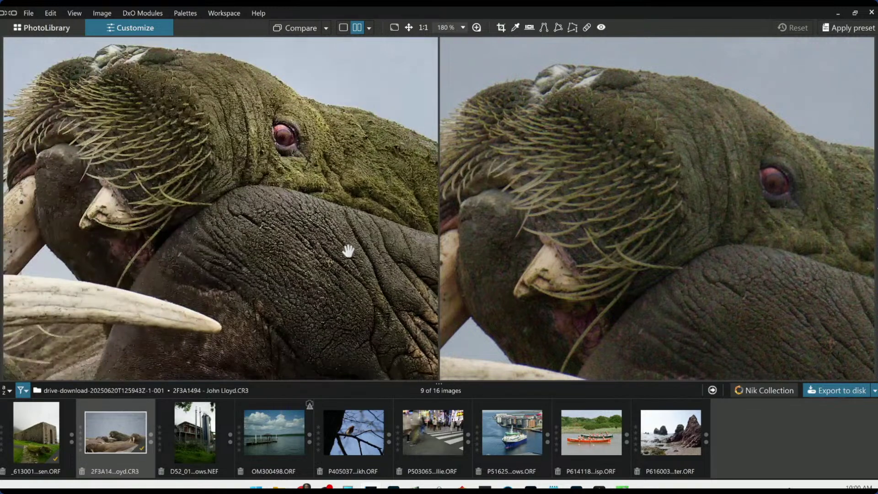
pyautogui.scroll(-1, 295, 213)
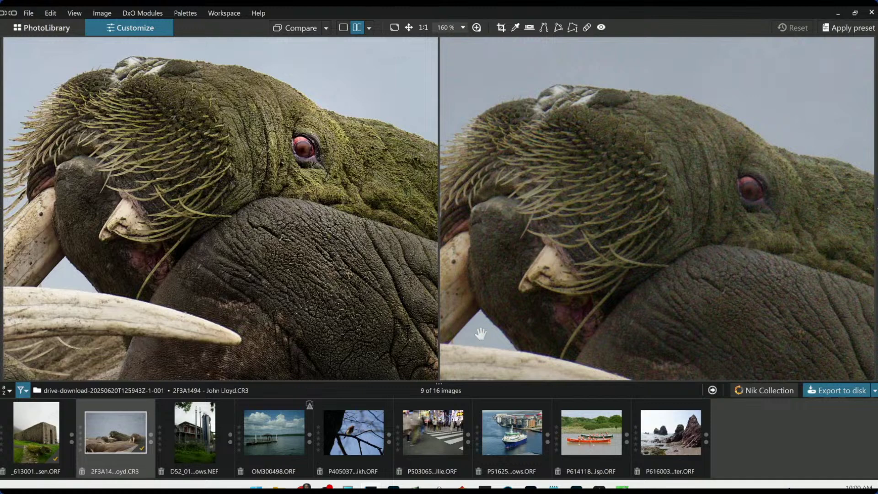
pyautogui.moveTo(499, 315); pyautogui.dragTo(514, 300)
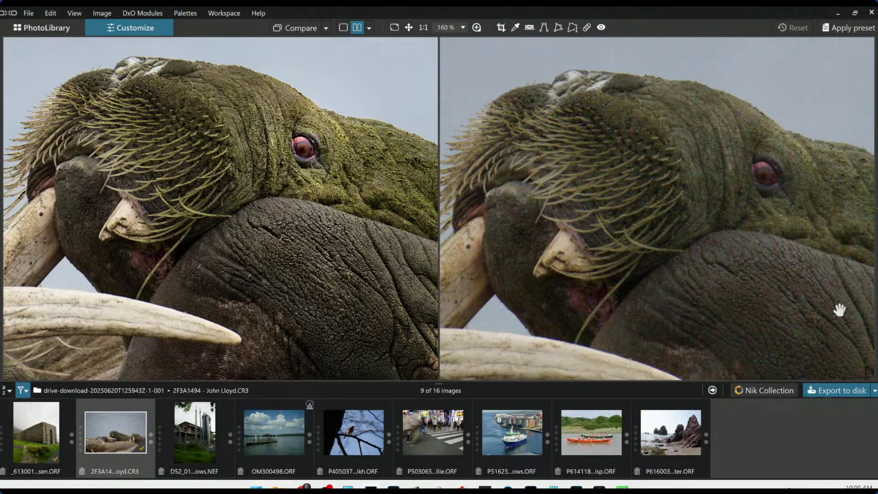
pyautogui.moveTo(690, 238); pyautogui.dragTo(572, 183)
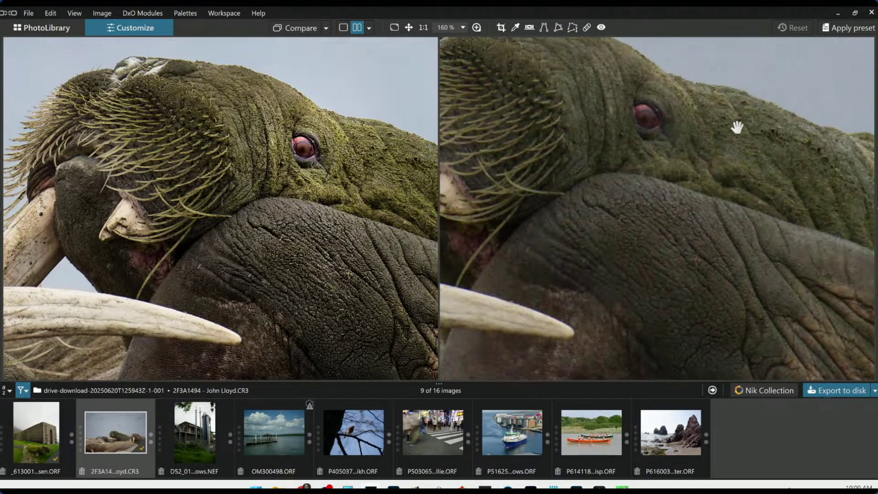
pyautogui.moveTo(270, 276); pyautogui.dragTo(227, 182)
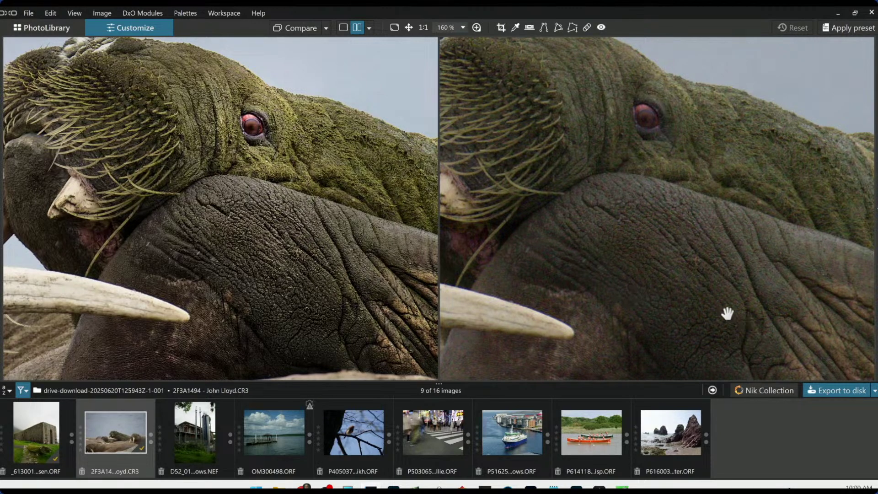
pyautogui.moveTo(726, 313); pyautogui.dragTo(666, 278)
pyautogui.scroll(-5, 329, 297)
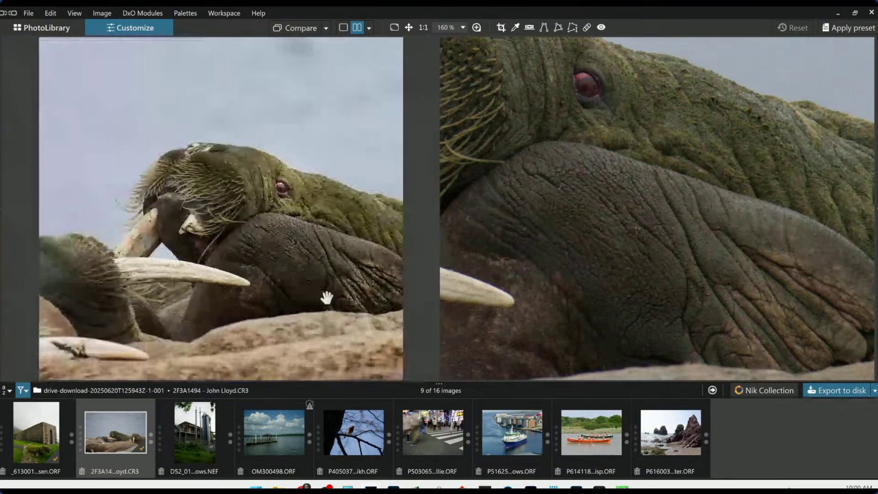
pyautogui.scroll(-2, 573, 257)
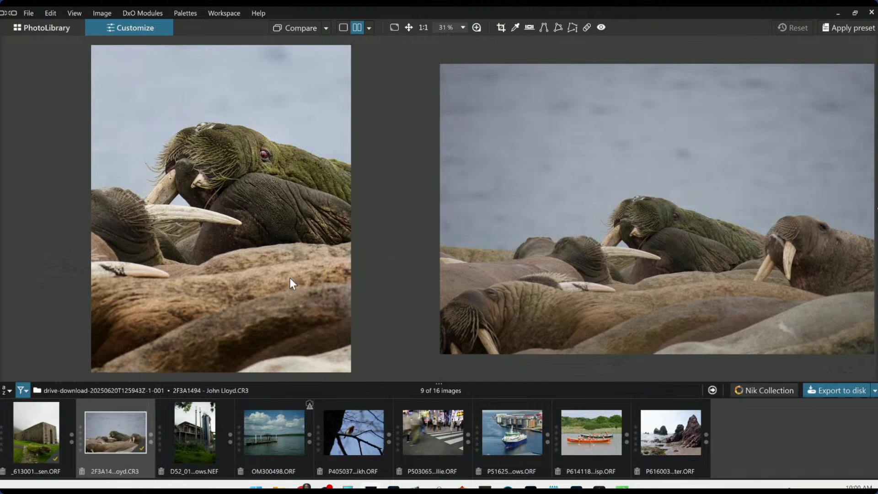
pyautogui.scroll(-1, 715, 313)
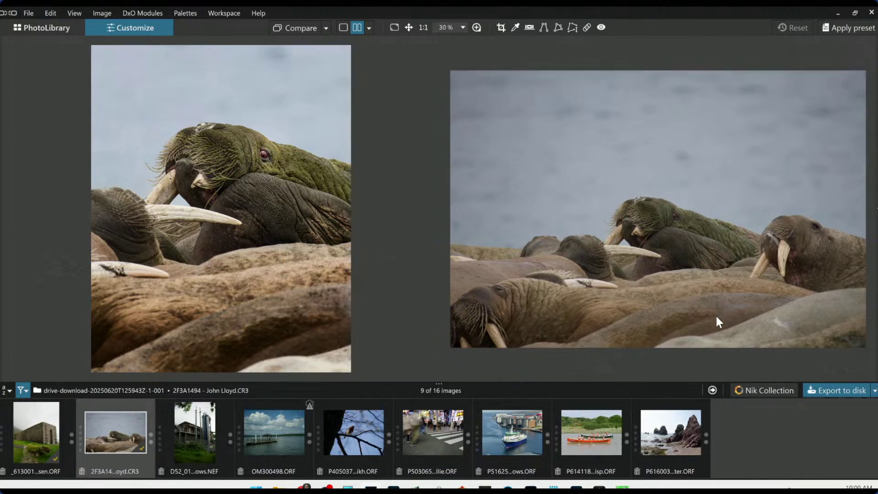
pyautogui.scroll(-1, 301, 223)
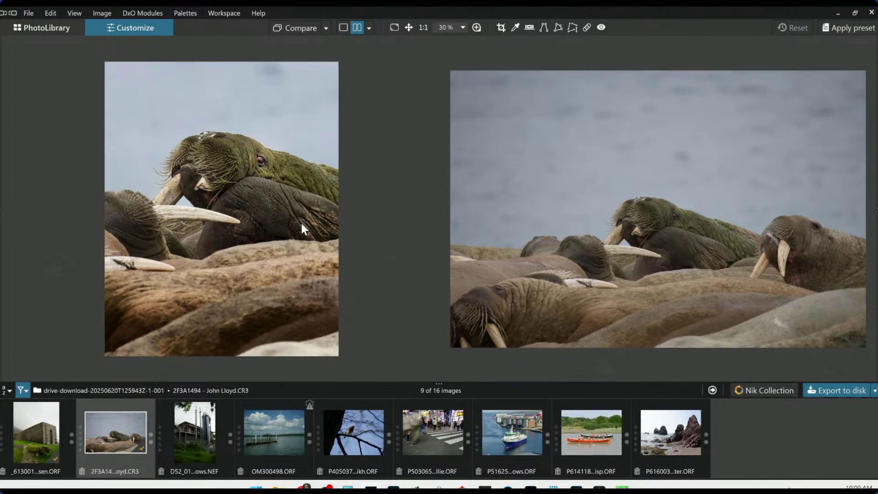
# Restore the side palettes, open the D52_0143 building photo in single view and apply the first Default general purpose preset.
pyautogui.press('Tab')
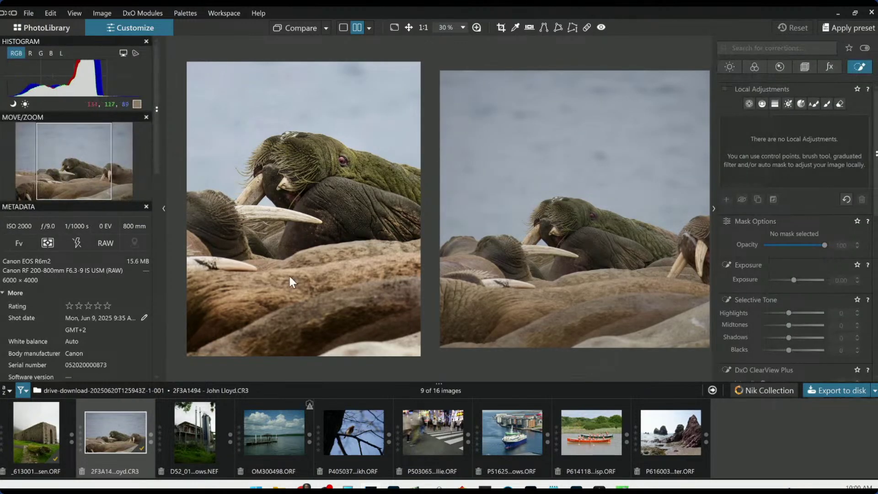
pyautogui.click(214, 434)
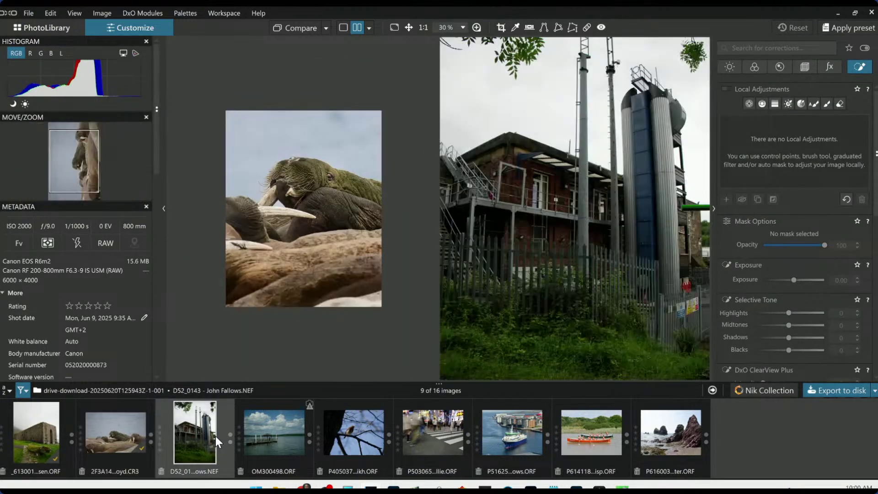
pyautogui.click(343, 28)
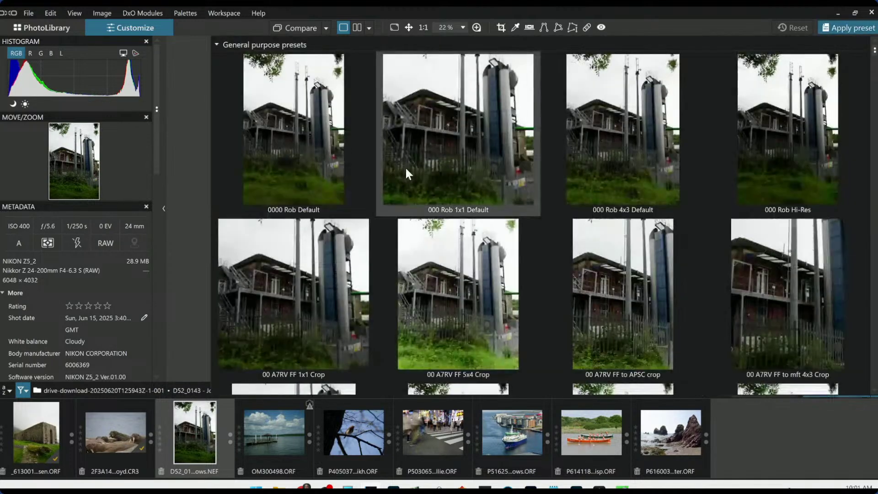
pyautogui.click(336, 158)
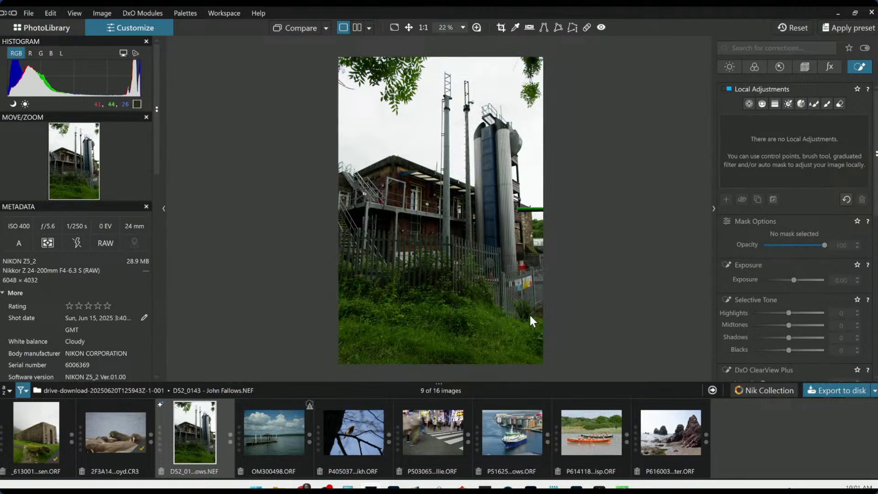
# Enable automatic Perspective correction on the building photo at Intensity 78, switching it off and back on to compare.
pyautogui.click(805, 68)
pyautogui.click(726, 254)
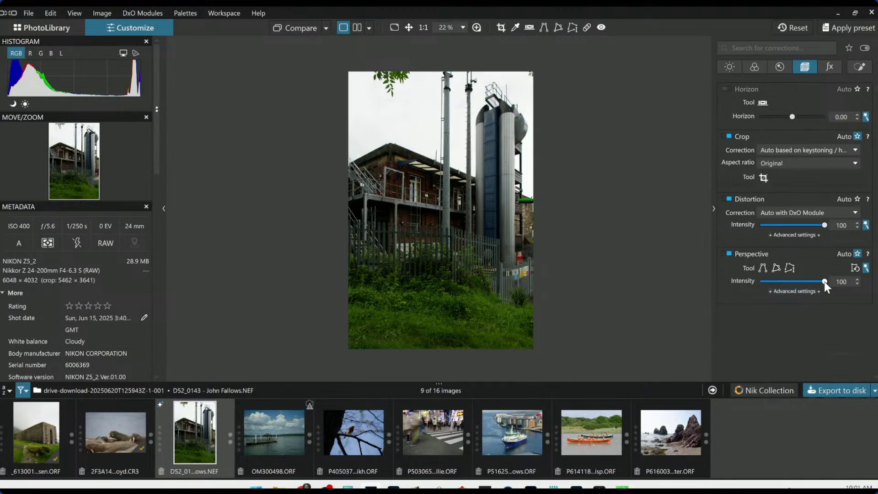
pyautogui.moveTo(824, 282); pyautogui.dragTo(810, 280)
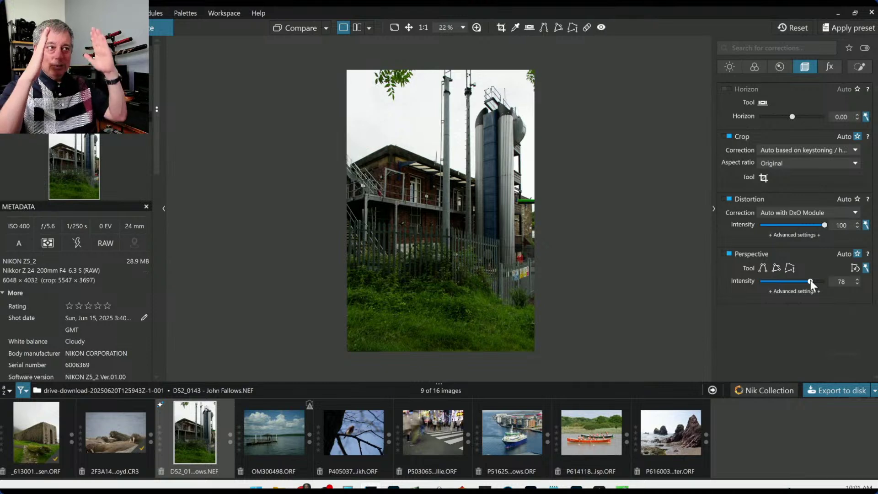
pyautogui.click(728, 254)
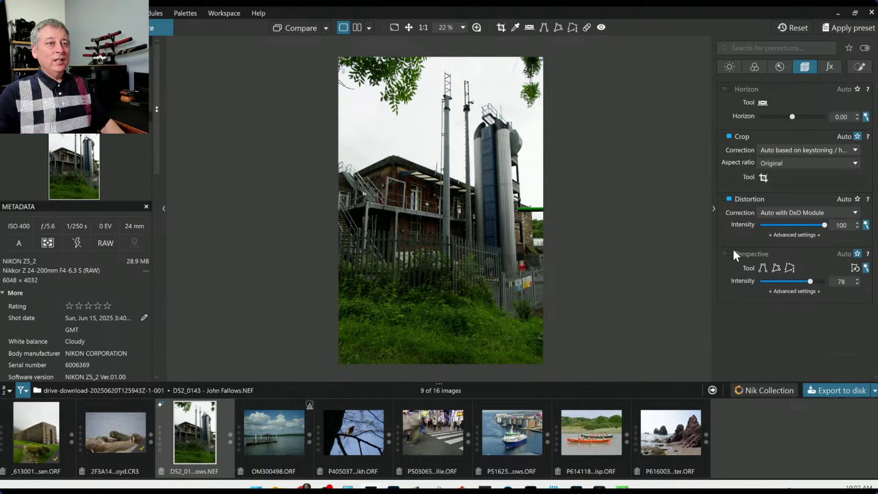
pyautogui.click(730, 253)
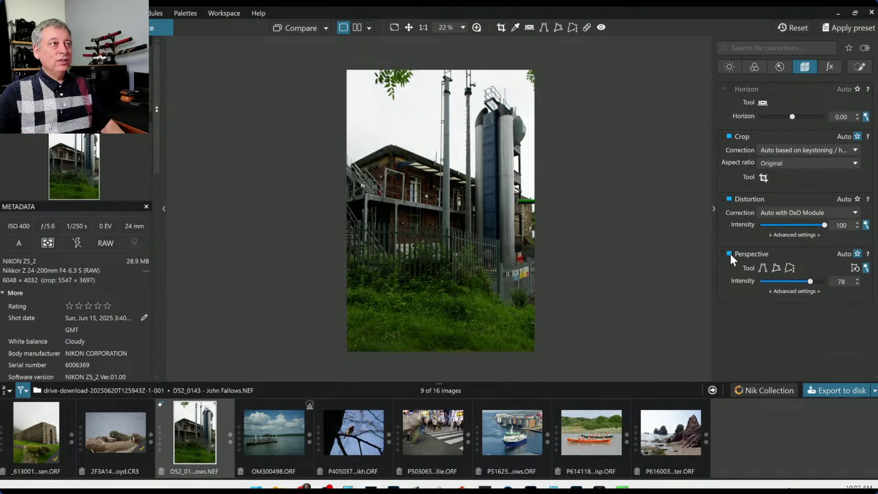
# Set the building photo's Perspective Intensity to 71 and shift the crop frame upward to include both mast tops with sky above them.
pyautogui.moveTo(811, 281); pyautogui.dragTo(805, 282)
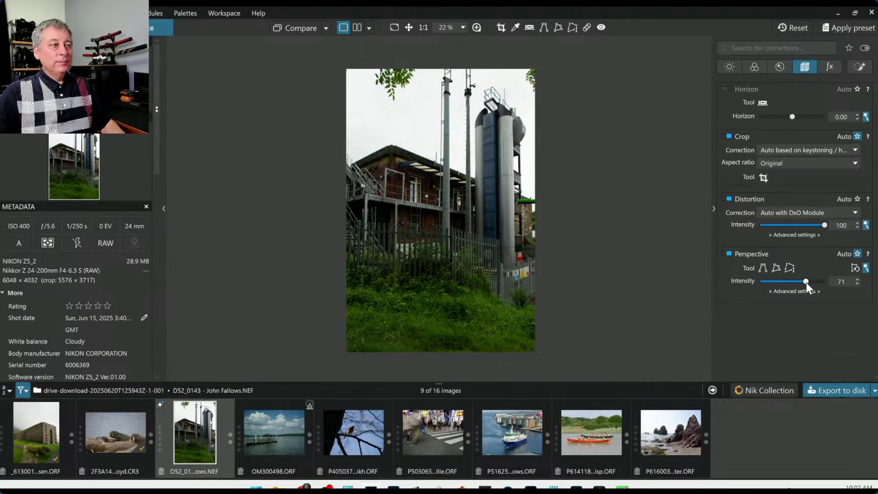
pyautogui.click(764, 178)
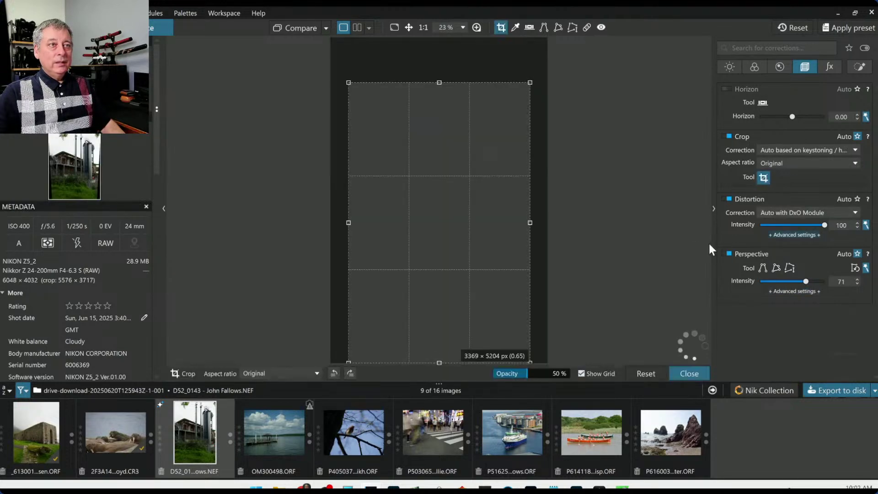
pyautogui.moveTo(501, 242); pyautogui.dragTo(500, 213)
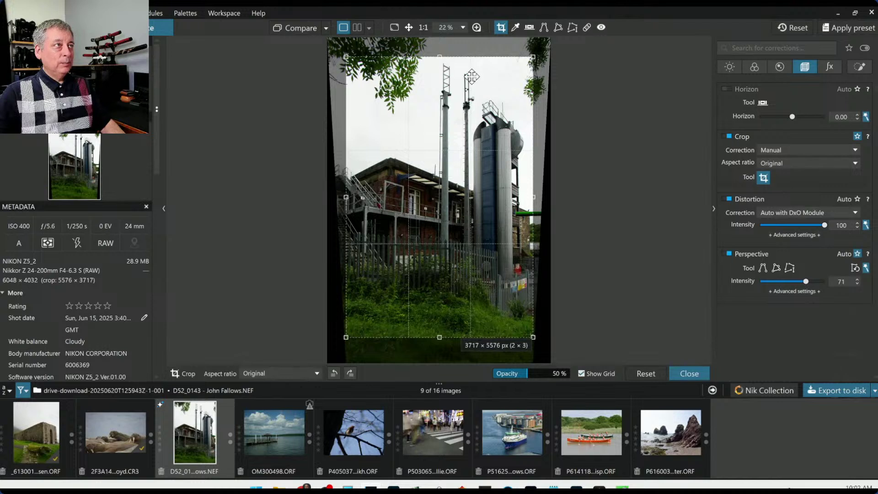
pyautogui.moveTo(465, 141); pyautogui.dragTo(464, 136)
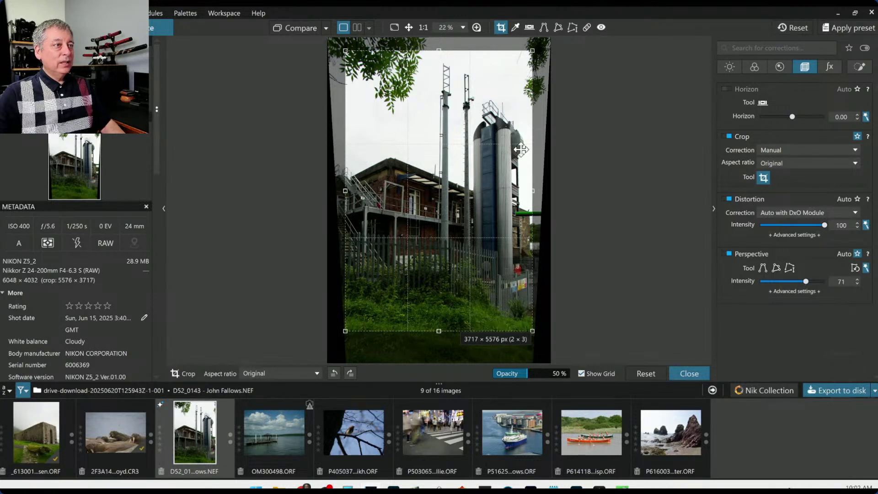
pyautogui.press('Return')
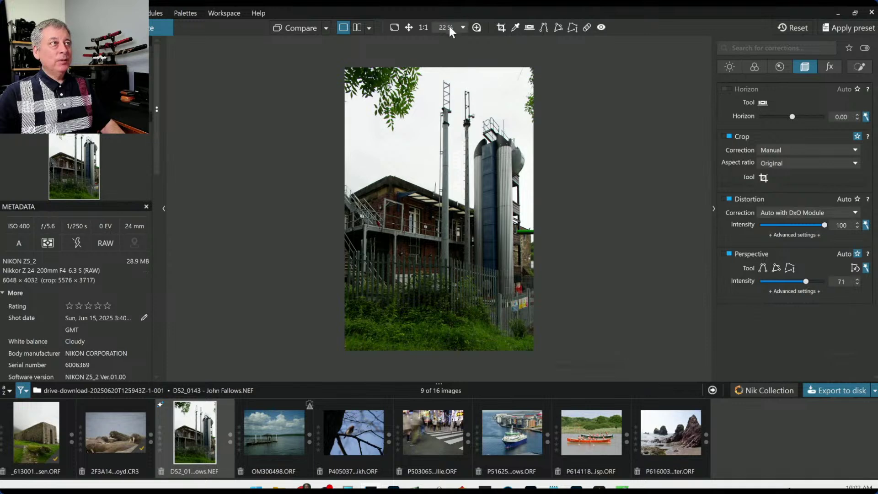
# Enlarge the building photo's crop slightly to 3736 × 5604 px, keeping the original aspect ratio.
pyautogui.click(500, 27)
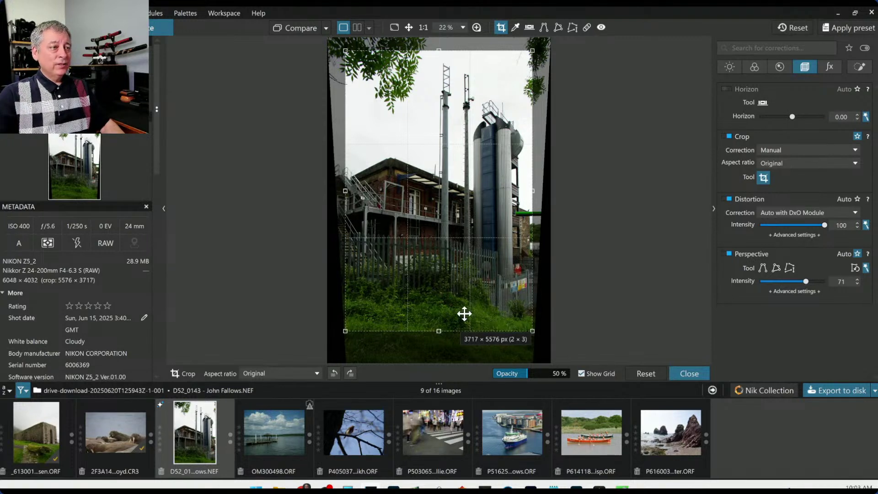
pyautogui.moveTo(439, 330); pyautogui.dragTo(440, 332)
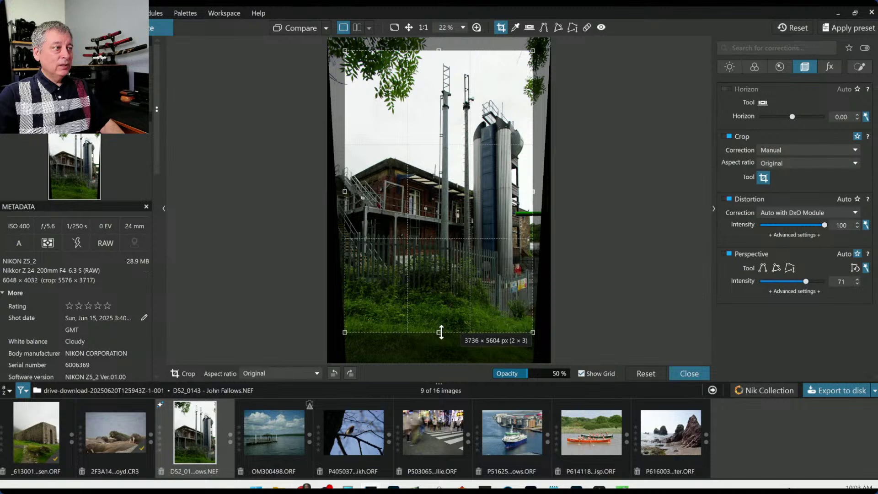
pyautogui.press('Return')
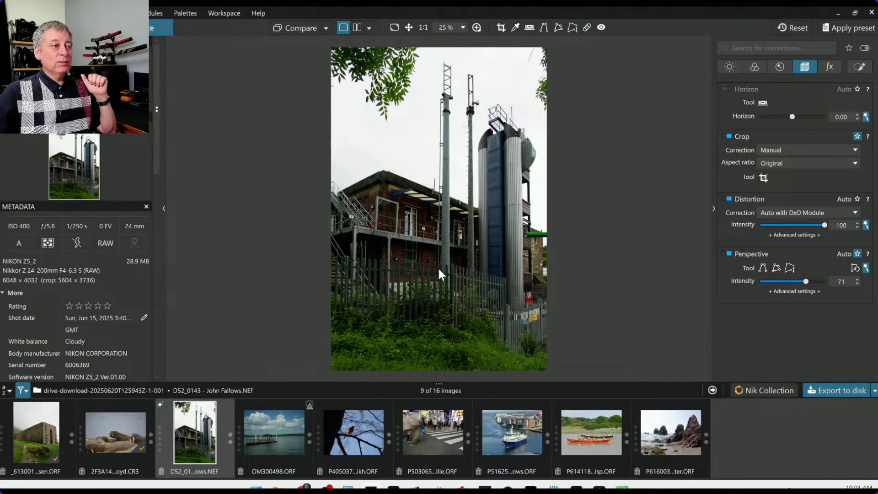
# Add a local Control line on the sky, fading down to the fence, with mask selectivity Luma at 55.
pyautogui.click(849, 65)
pyautogui.click(762, 105)
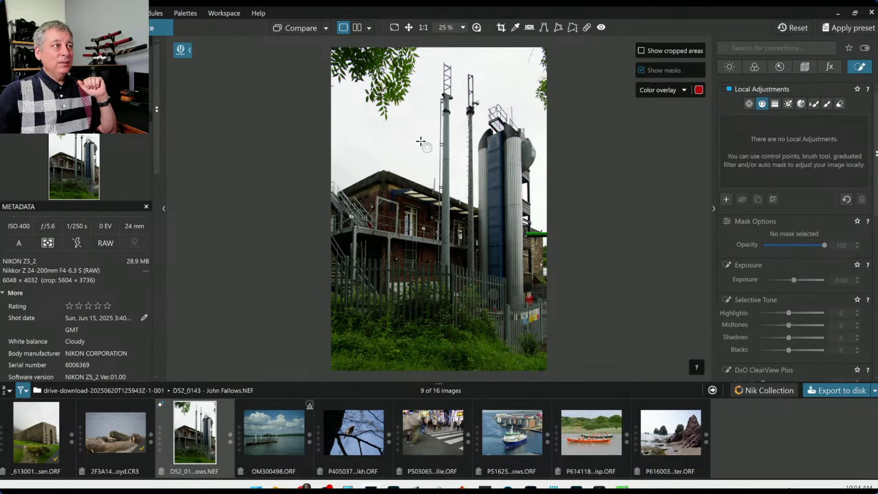
pyautogui.moveTo(421, 141); pyautogui.dragTo(421, 307)
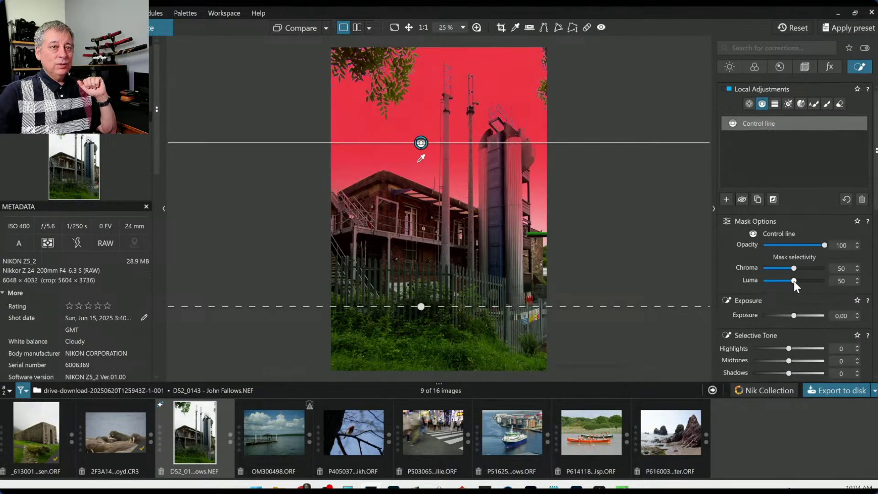
pyautogui.scroll(5, 794, 282)
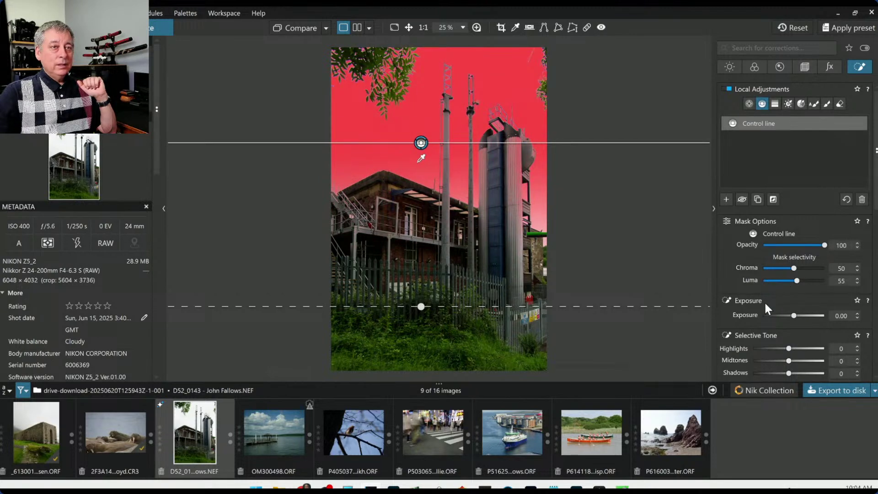
# Set the sky mask's ClearView Plus Intensity to 100, Microcontrast to 47, Highlights to -70 and Contrast to 19.
pyautogui.scroll(-5, 767, 304)
pyautogui.click(819, 269)
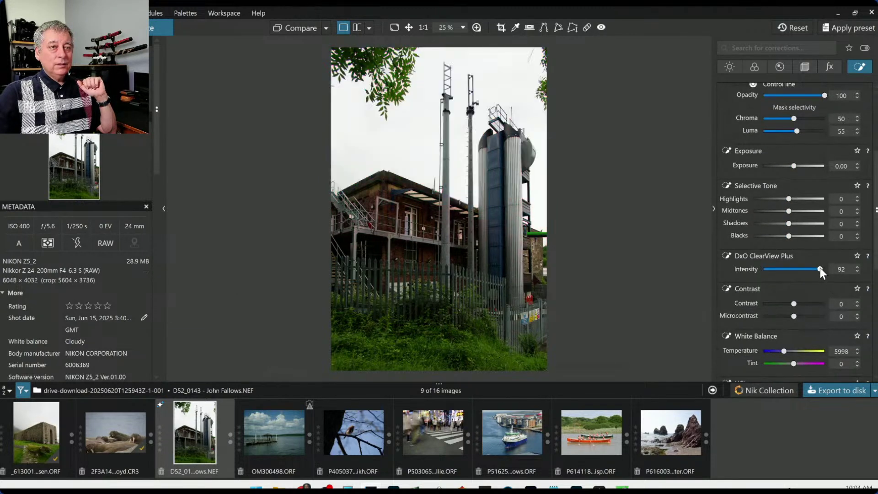
pyautogui.moveTo(819, 267); pyautogui.dragTo(828, 267)
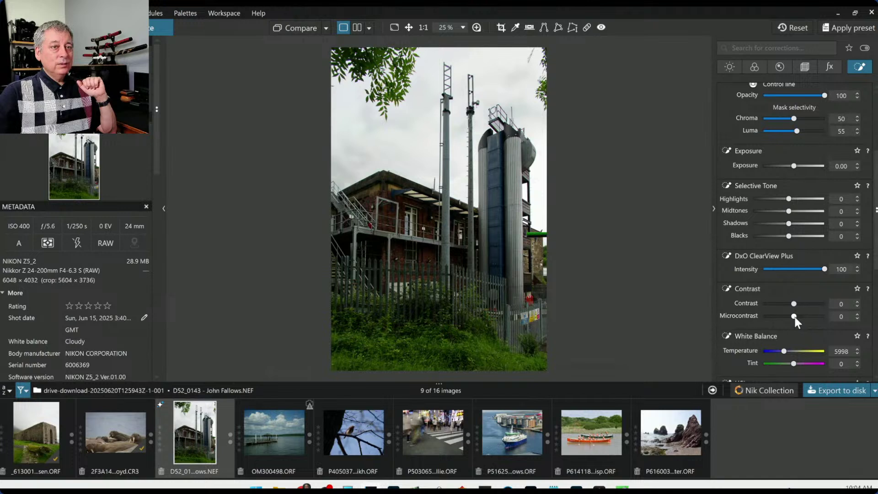
pyautogui.moveTo(794, 317); pyautogui.dragTo(808, 317)
pyautogui.moveTo(786, 199); pyautogui.dragTo(763, 198)
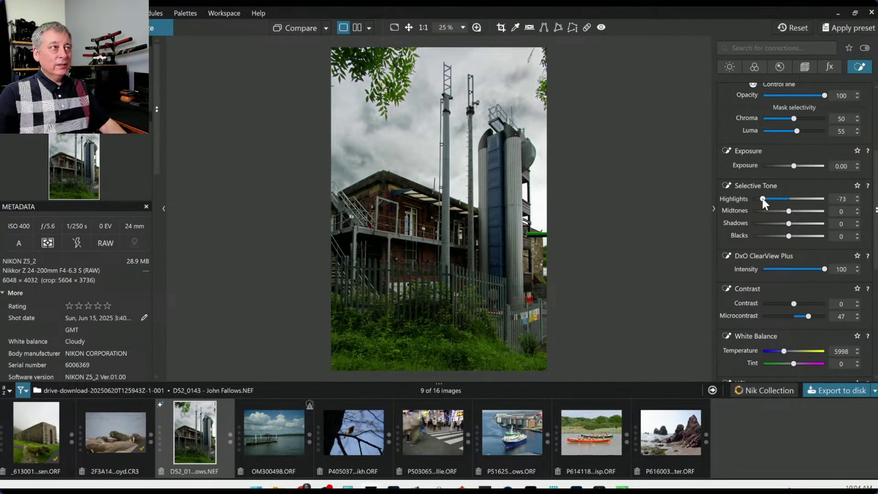
pyautogui.moveTo(761, 198); pyautogui.dragTo(764, 199)
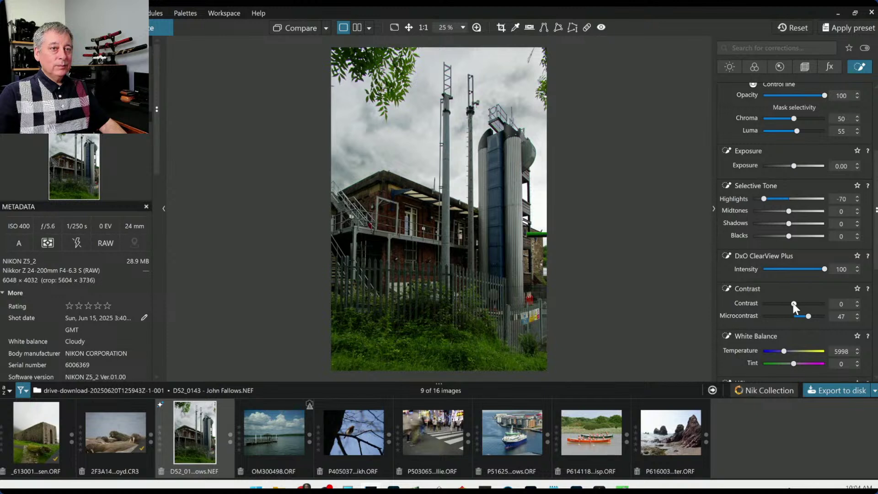
pyautogui.moveTo(794, 304)
pyautogui.mouseDown()
pyautogui.moveTo(808, 306)
pyautogui.moveTo(799, 305)
pyautogui.mouseUp()
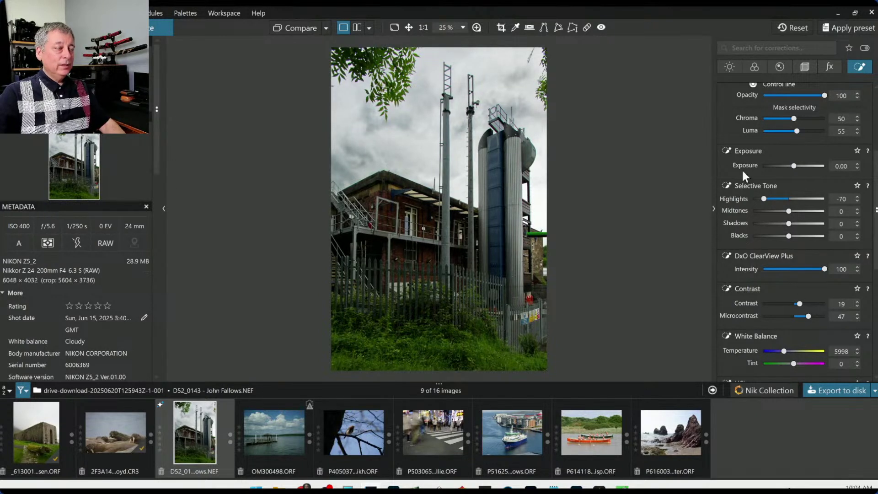
# Add a new Control line covering the building and foreground, fading up into the sky, and sample the brick wall for its mask.
pyautogui.scroll(2, 803, 149)
pyautogui.scroll(1, 804, 153)
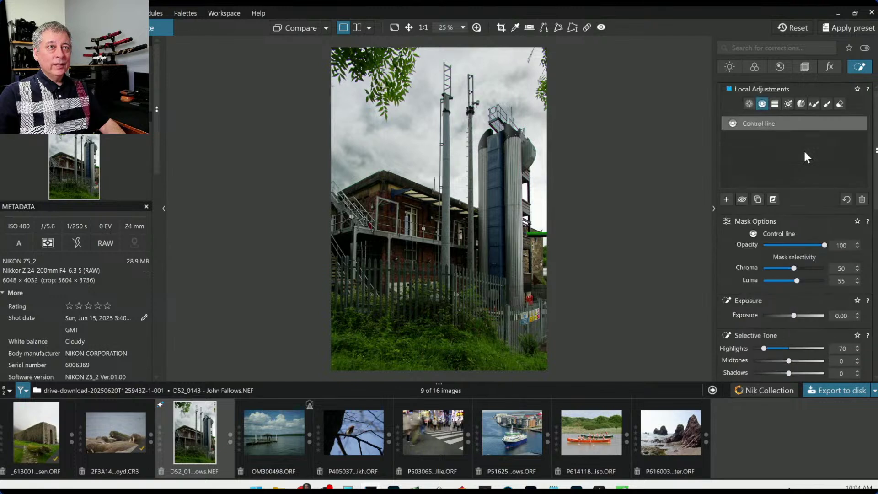
pyautogui.click(726, 199)
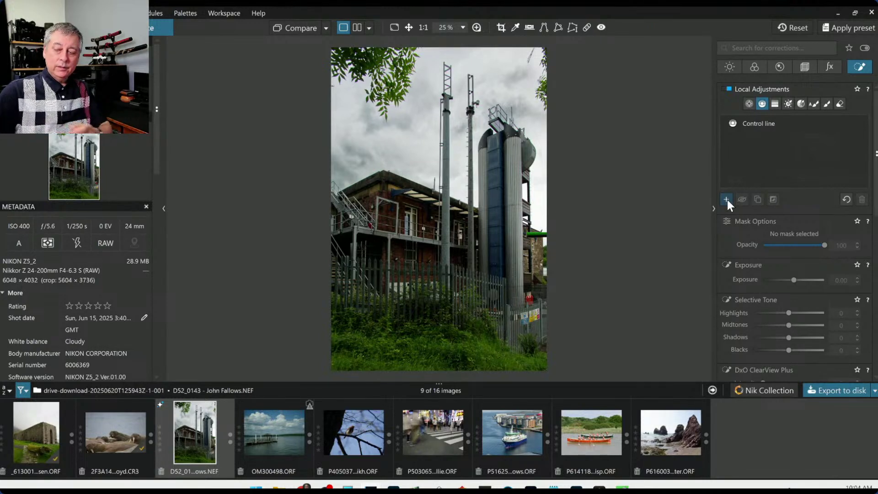
pyautogui.click(727, 199)
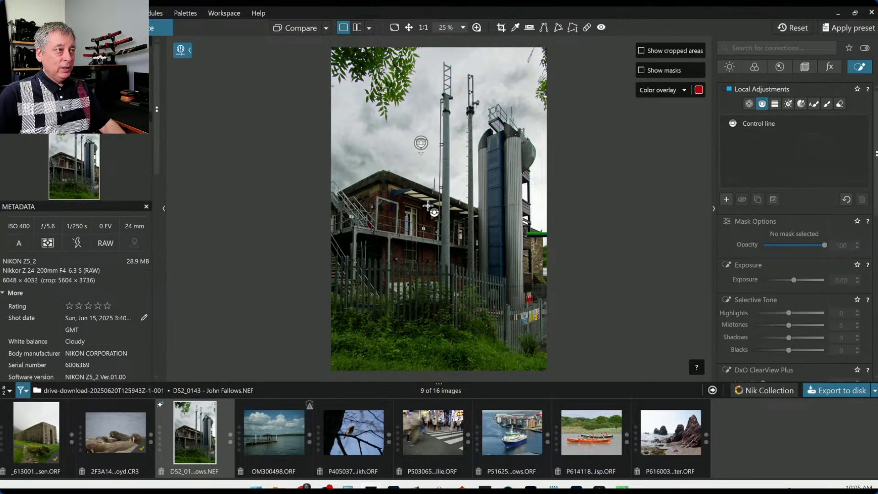
pyautogui.moveTo(428, 206); pyautogui.dragTo(427, 165)
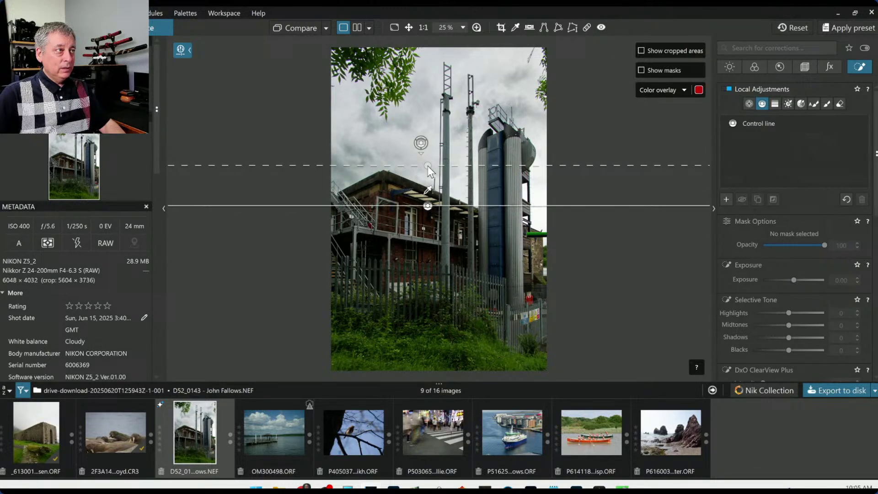
pyautogui.click(430, 206)
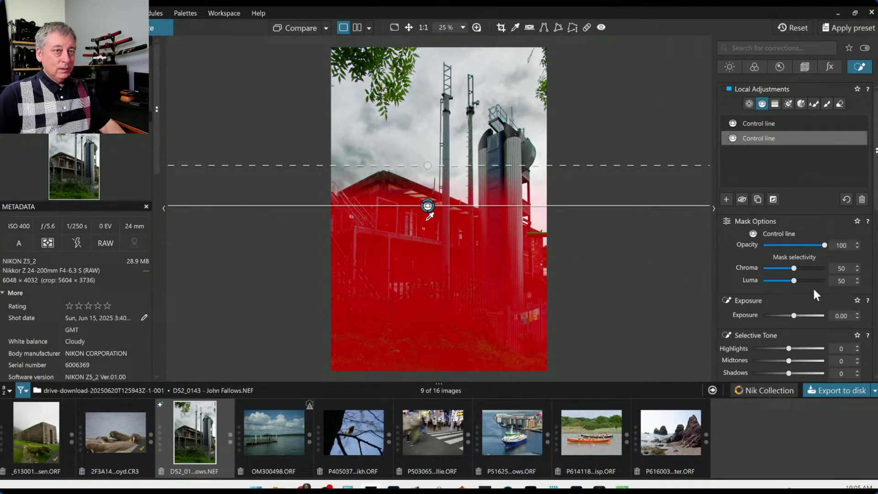
# Restrict the building mask to the brickwork by setting its selectivity to Chroma 91 and Luma 28.
pyautogui.moveTo(792, 269); pyautogui.dragTo(800, 270)
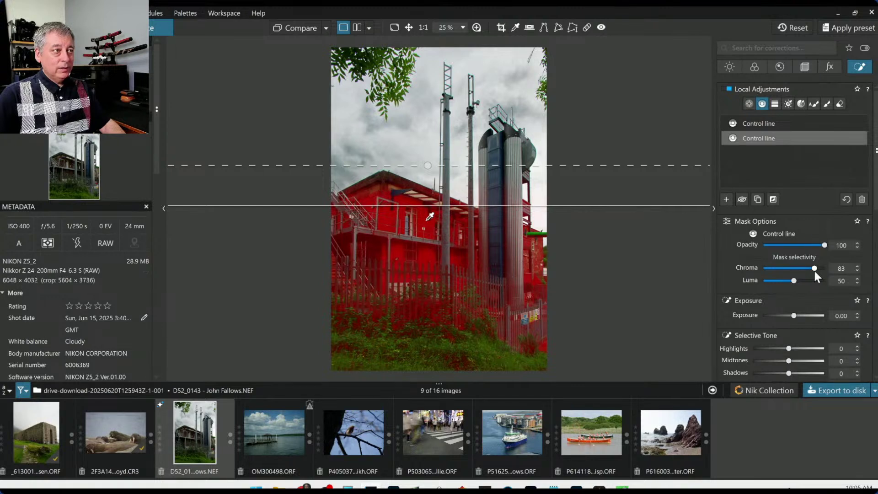
pyautogui.moveTo(817, 271); pyautogui.dragTo(819, 272)
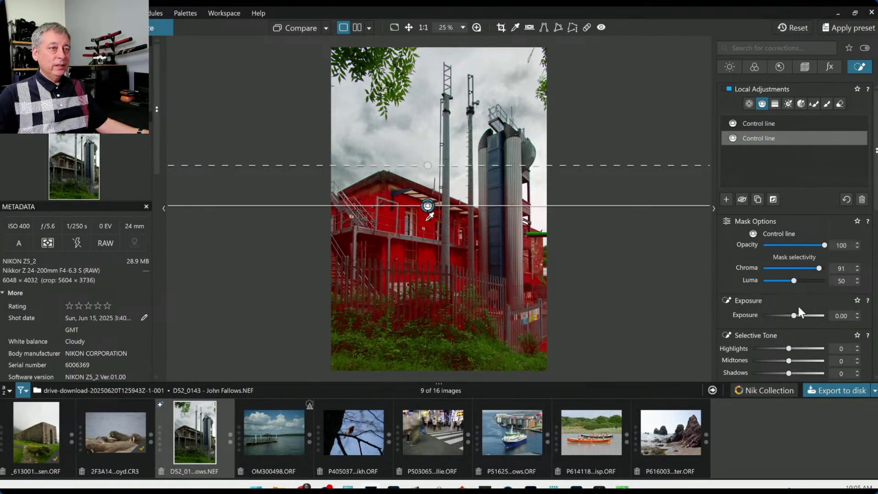
pyautogui.moveTo(795, 281); pyautogui.dragTo(794, 282)
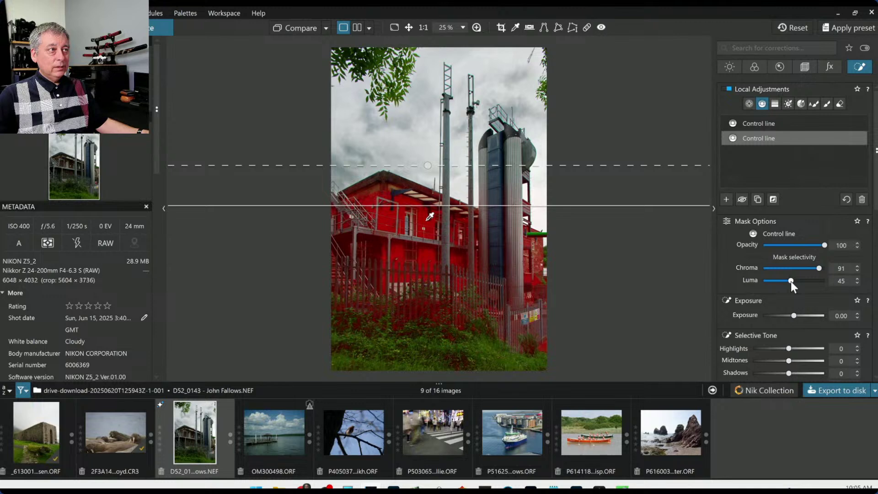
pyautogui.moveTo(791, 281)
pyautogui.mouseDown()
pyautogui.moveTo(758, 279)
pyautogui.moveTo(780, 282)
pyautogui.mouseUp()
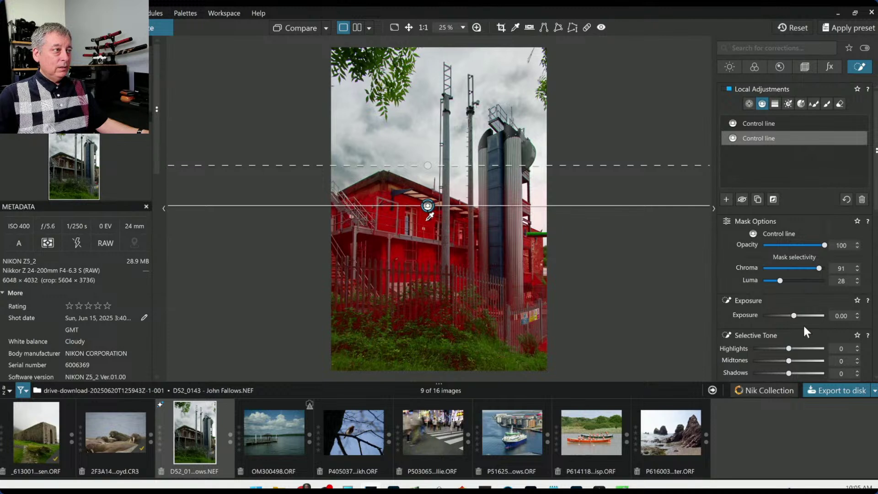
# Brighten the brick building through its mask with Highlights 100, Midtones 80 and Shadows 58, then finish editing that mask.
pyautogui.scroll(-3, 762, 340)
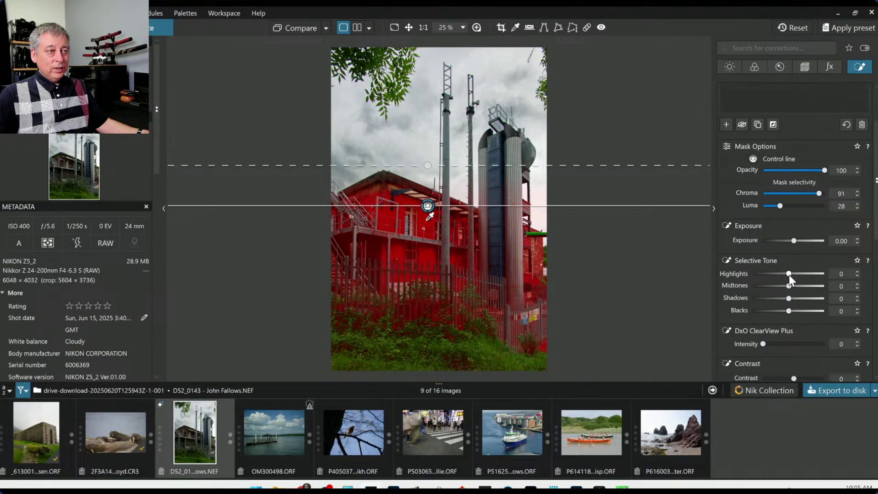
pyautogui.moveTo(788, 276); pyautogui.dragTo(815, 276)
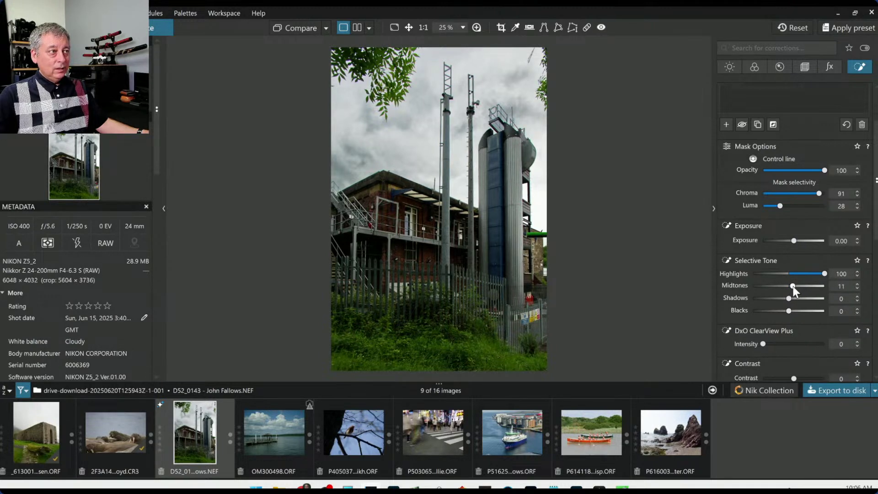
pyautogui.moveTo(789, 286); pyautogui.dragTo(809, 292)
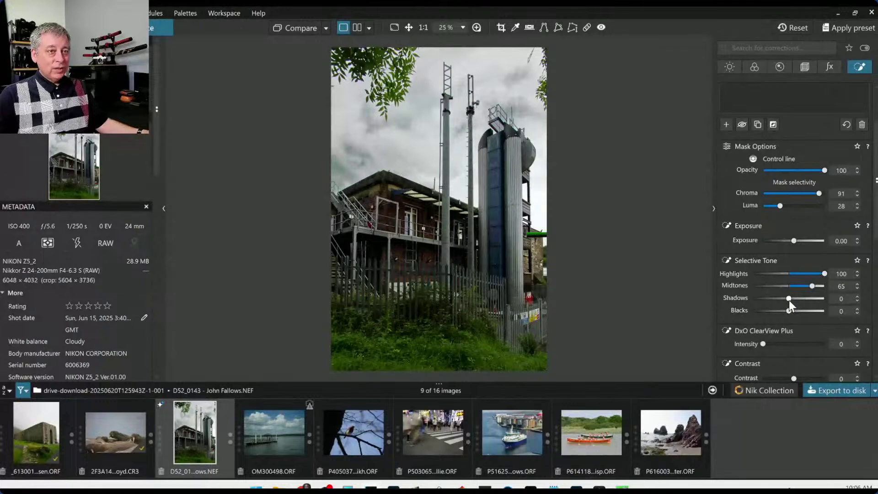
pyautogui.moveTo(788, 298); pyautogui.dragTo(810, 300)
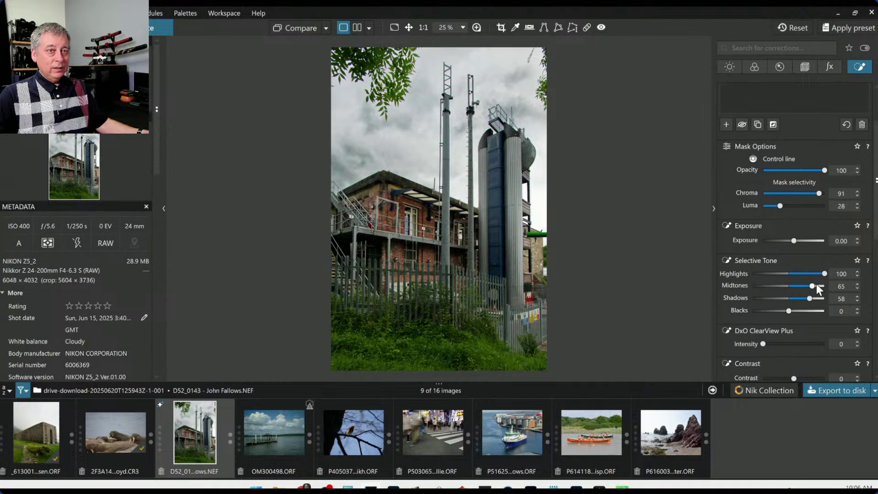
pyautogui.moveTo(815, 286); pyautogui.dragTo(818, 286)
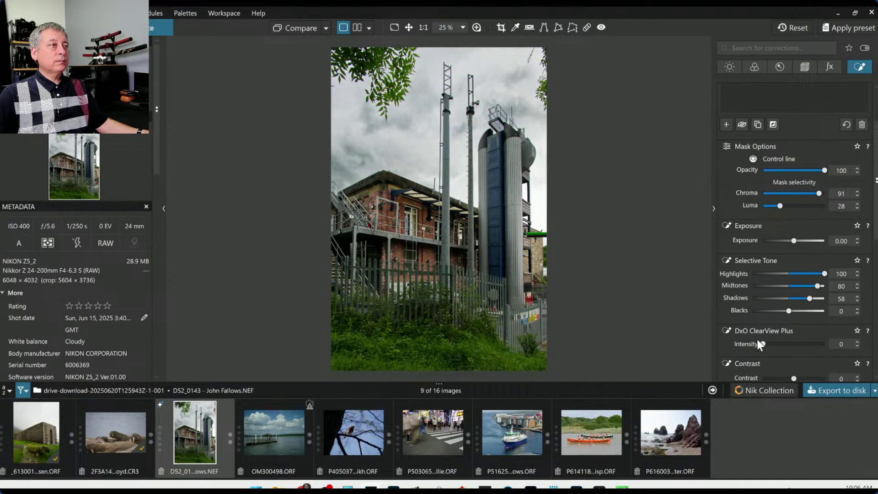
pyautogui.moveTo(508, 219)
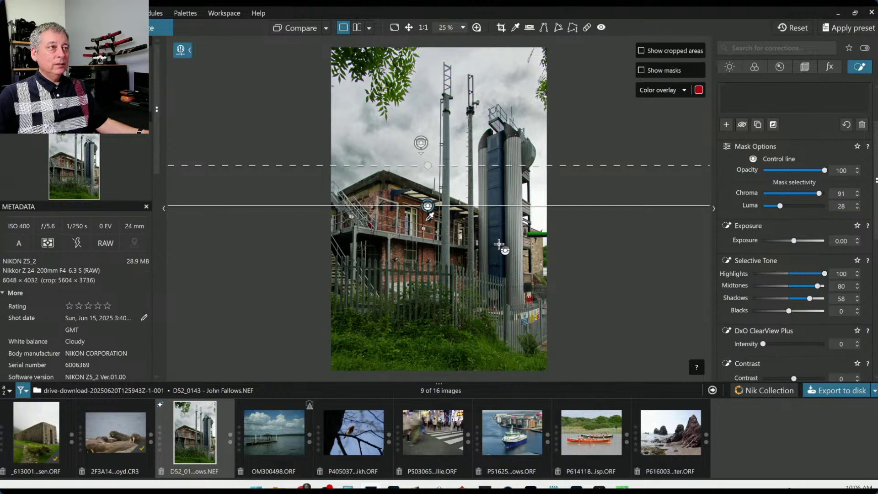
pyautogui.press('Escape')
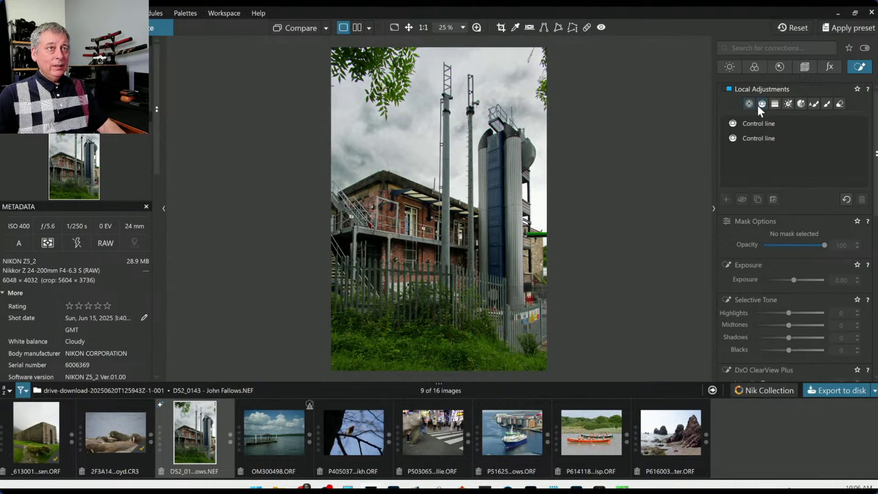
# Add a vertical Control line through the metal silo, fading sideways to the middle of the brick building, and display its mask.
pyautogui.click(759, 105)
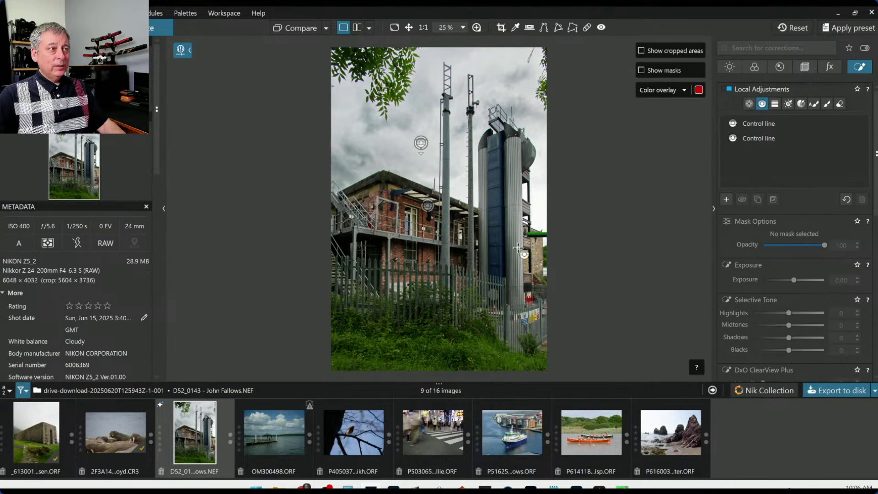
pyautogui.moveTo(517, 248); pyautogui.dragTo(493, 249)
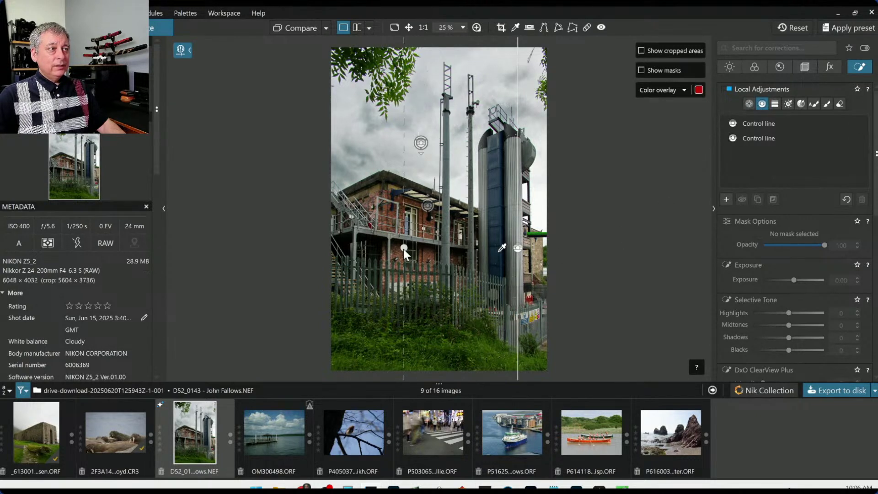
pyautogui.moveTo(404, 249); pyautogui.dragTo(390, 247)
pyautogui.press('m')
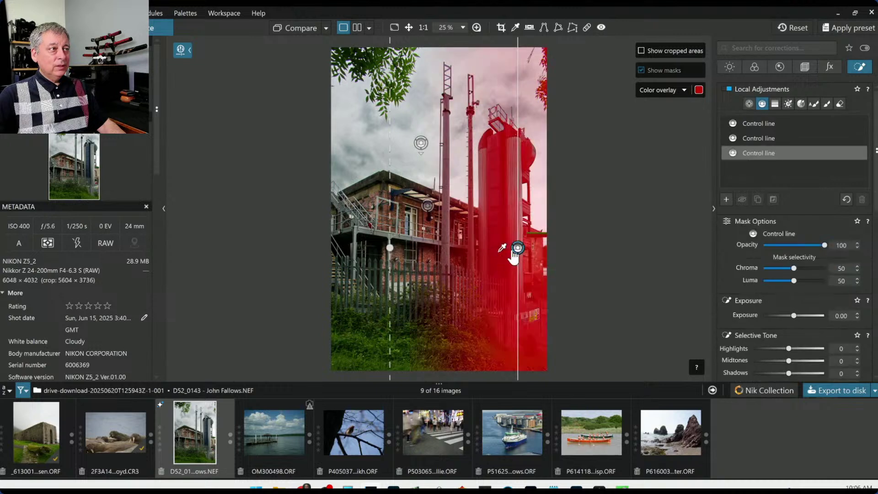
# Move the Control line to the silo's left edge and resample its mask from the ribbed metal with Chroma selectivity 86.
pyautogui.moveTo(518, 248); pyautogui.dragTo(481, 250)
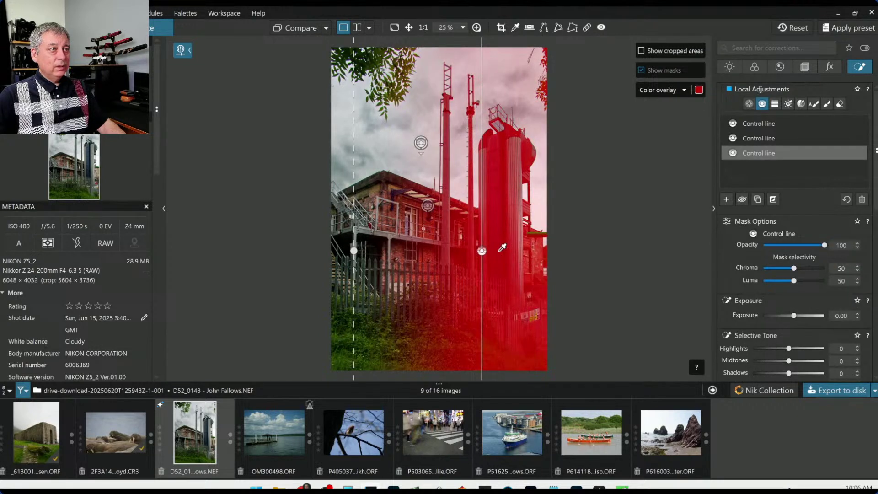
pyautogui.click(522, 235)
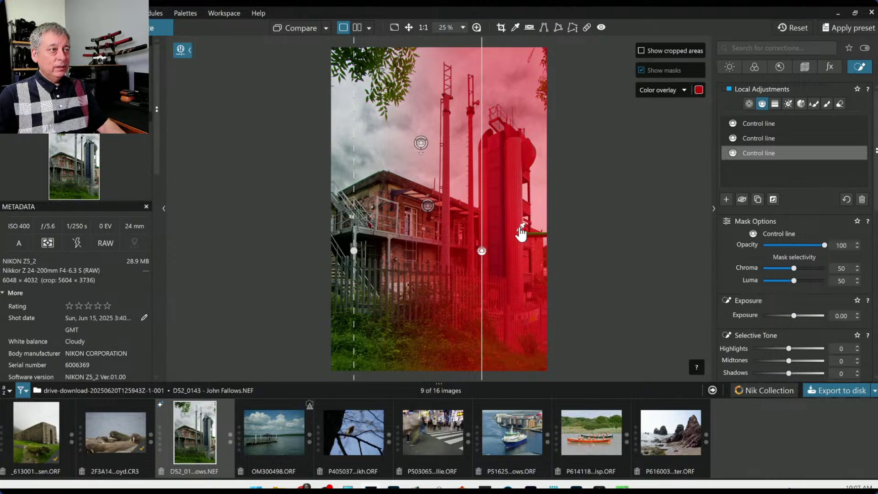
pyautogui.moveTo(794, 267); pyautogui.dragTo(815, 267)
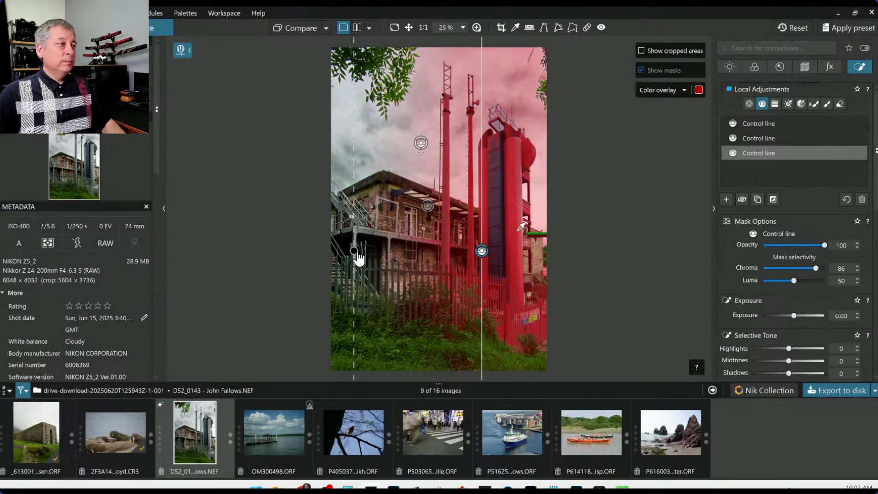
# Turn the Control line horizontal across the silo's middle, fading upward to the mast tops, and set Luma selectivity to 53.
pyautogui.moveTo(358, 257); pyautogui.dragTo(485, 161)
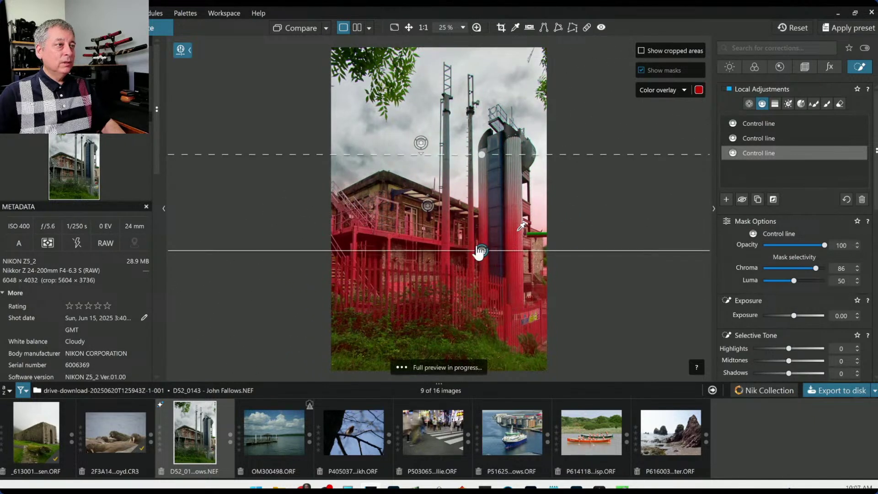
pyautogui.moveTo(482, 252); pyautogui.dragTo(484, 218)
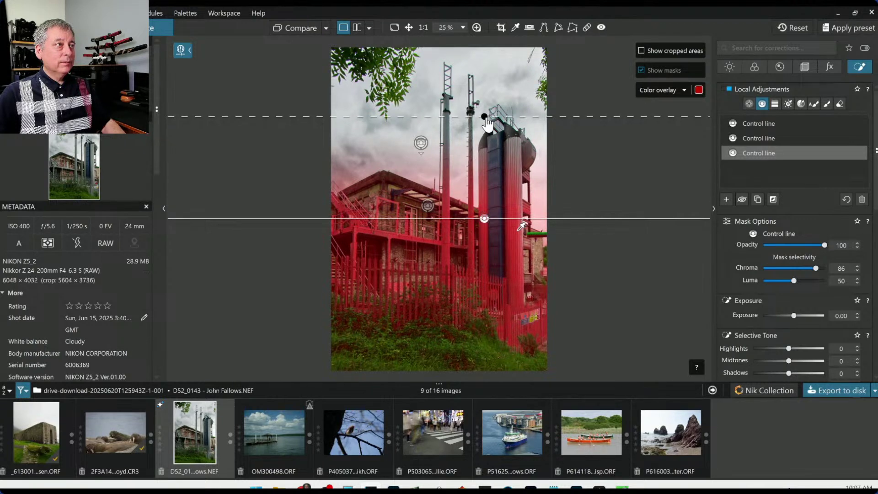
pyautogui.moveTo(488, 124); pyautogui.dragTo(492, 72)
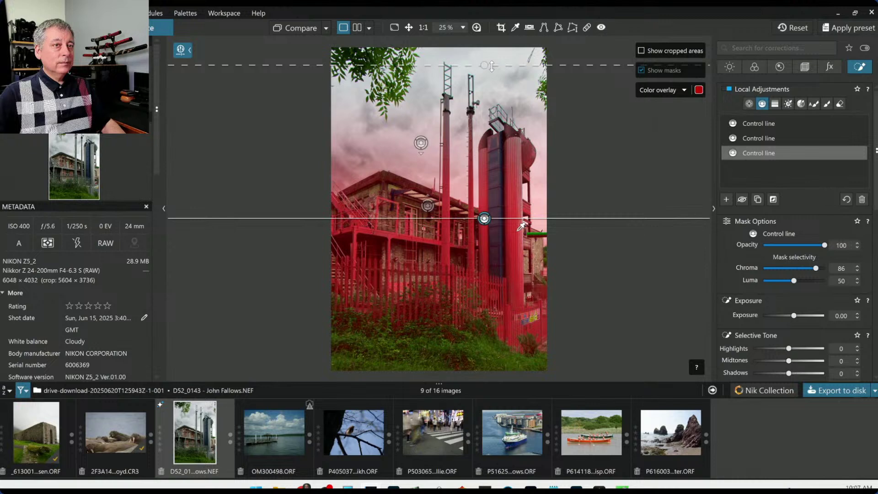
pyautogui.moveTo(794, 277); pyautogui.dragTo(796, 283)
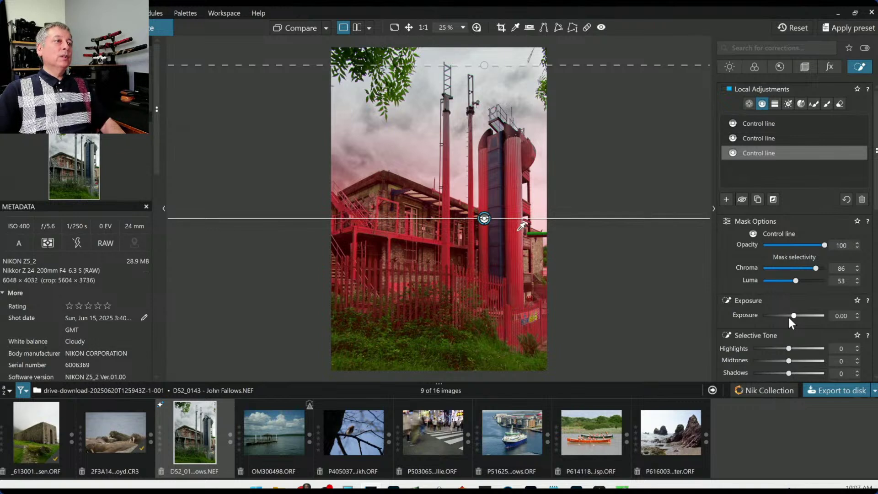
# Brighten the metal silo through its mask with Highlights 64 and Midtones 26.
pyautogui.scroll(-1, 758, 319)
pyautogui.scroll(-2, 758, 320)
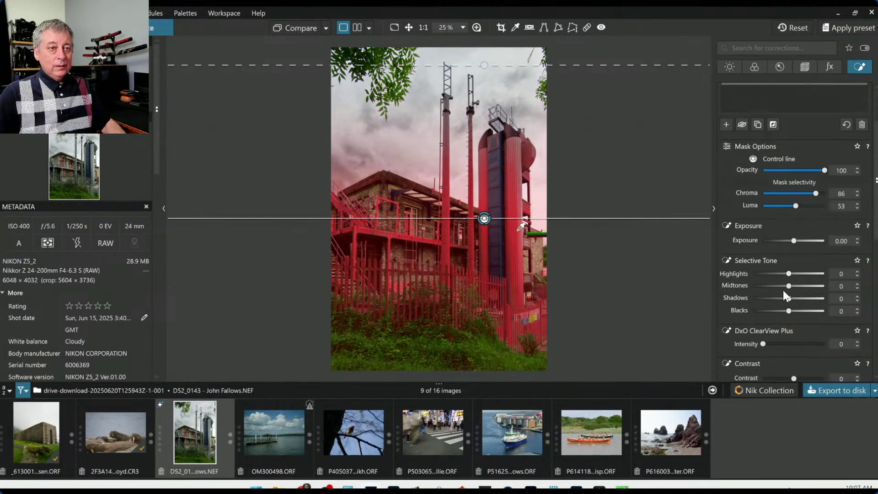
pyautogui.moveTo(788, 273); pyautogui.dragTo(806, 273)
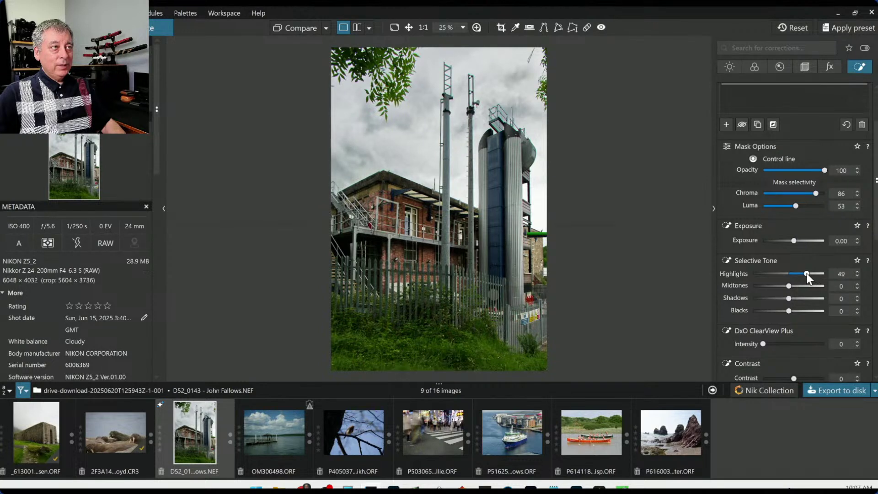
pyautogui.moveTo(811, 273); pyautogui.dragTo(797, 288)
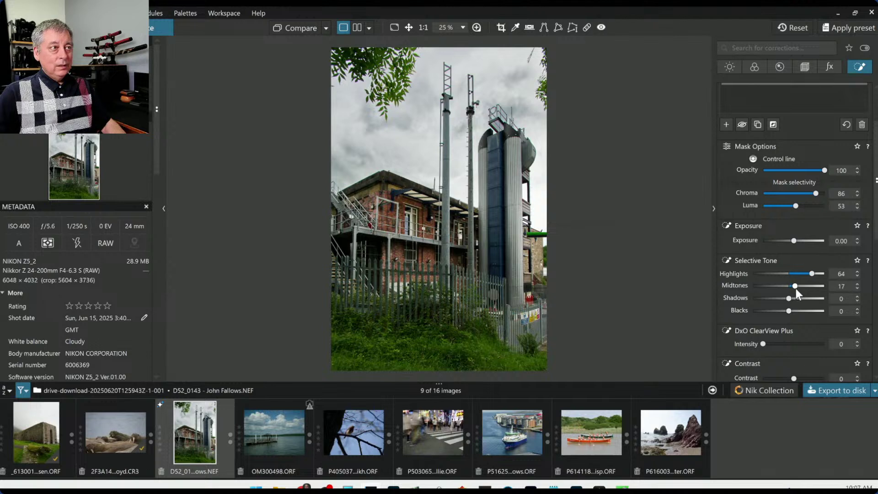
# Add local detail to the silo mask with Microcontrast 31 and DxO ClearView Plus intensity 35.
pyautogui.scroll(-1, 804, 333)
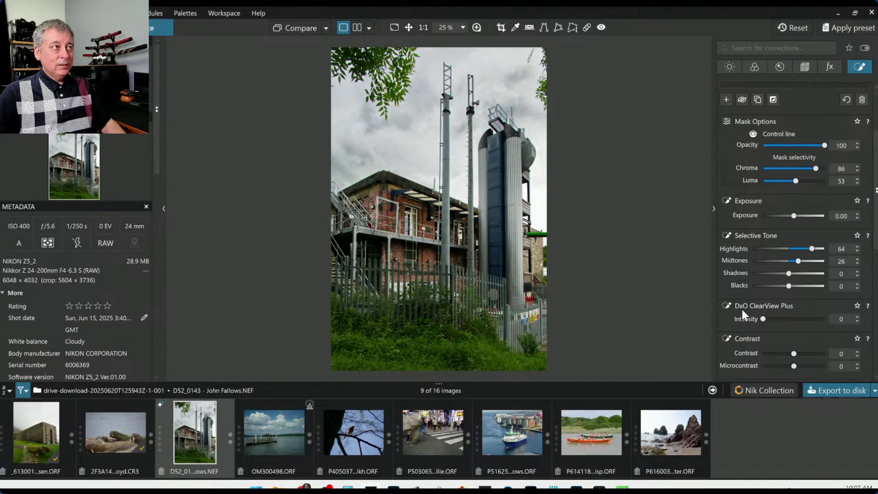
pyautogui.scroll(-1, 742, 309)
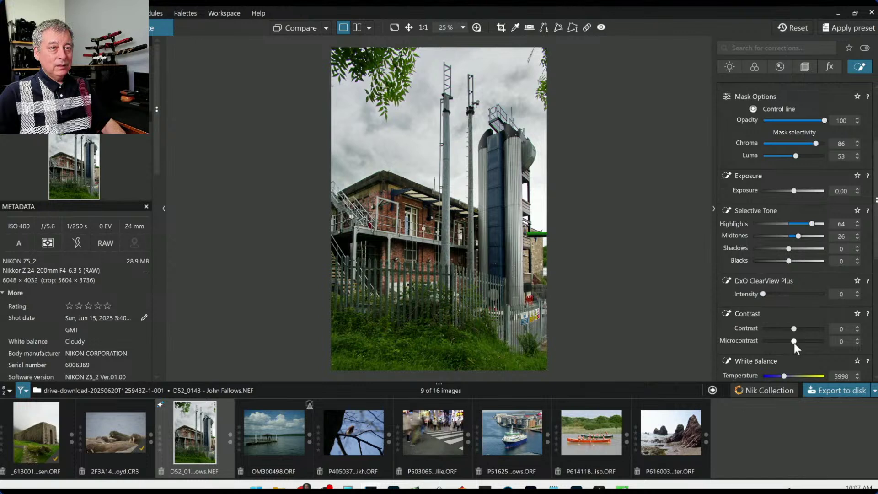
pyautogui.moveTo(794, 342); pyautogui.dragTo(800, 342)
pyautogui.moveTo(764, 294); pyautogui.dragTo(775, 295)
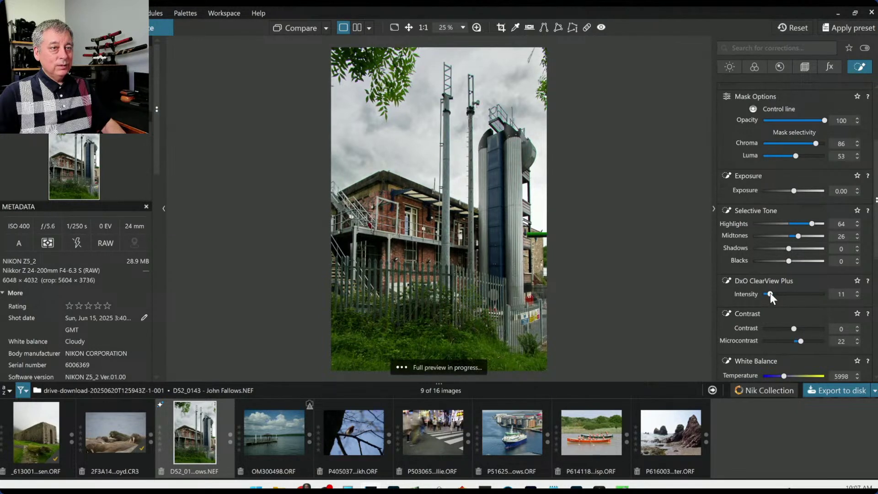
pyautogui.moveTo(800, 341); pyautogui.dragTo(803, 341)
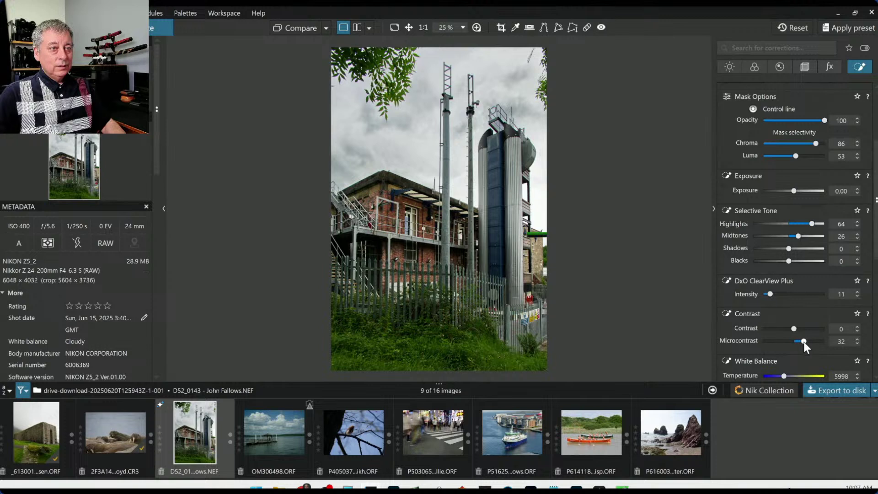
pyautogui.moveTo(770, 296); pyautogui.dragTo(782, 296)
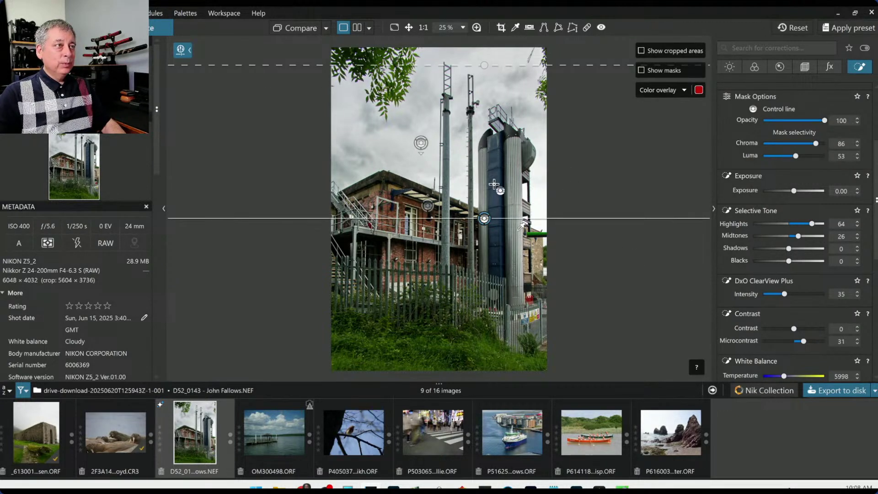
# Paint a new auto mask over the tower's blue panel and raise its exposure to 4.00.
pyautogui.scroll(5, 796, 176)
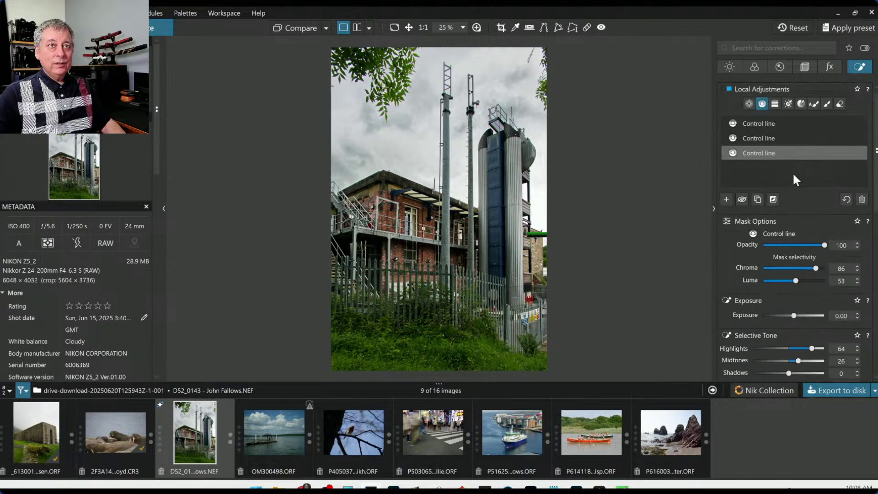
pyautogui.click(826, 105)
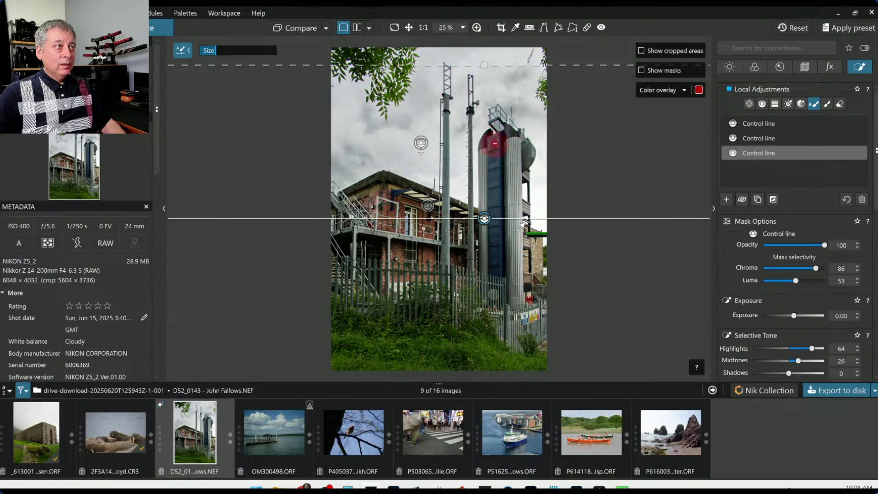
pyautogui.click(726, 197)
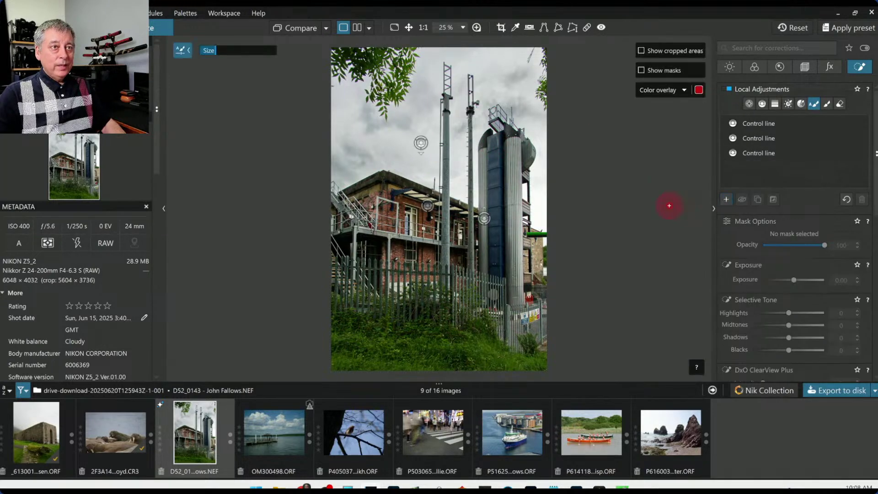
pyautogui.moveTo(496, 147); pyautogui.dragTo(498, 259)
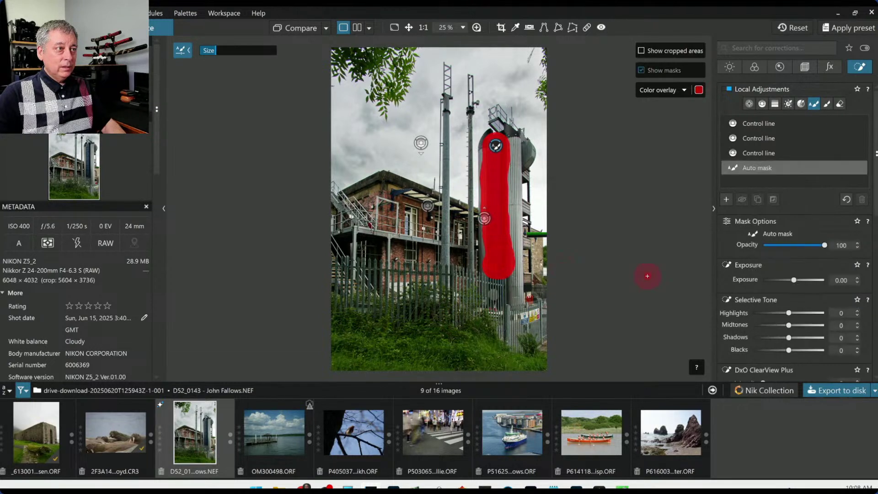
pyautogui.moveTo(794, 281); pyautogui.dragTo(822, 281)
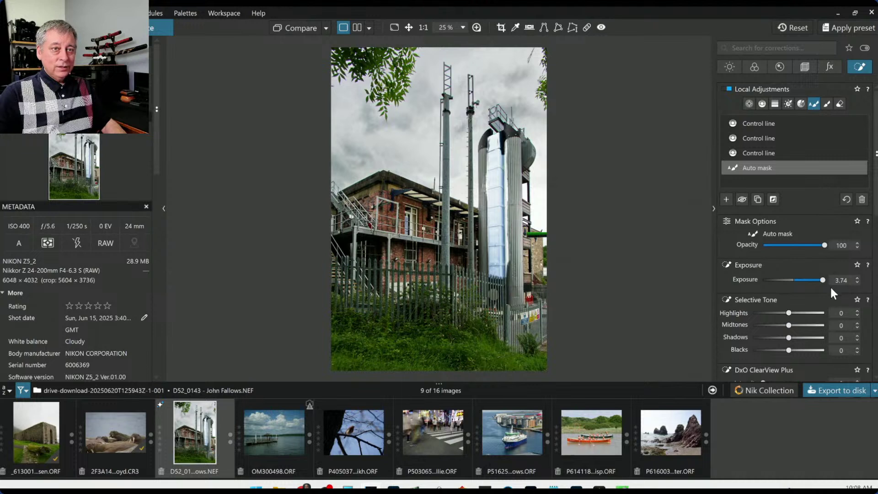
pyautogui.moveTo(823, 280); pyautogui.dragTo(833, 278)
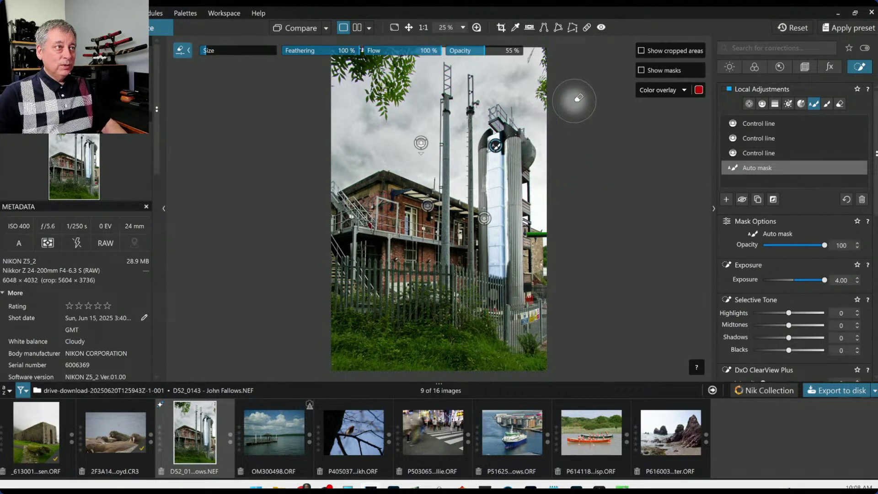
# Erase the mask's spill along the blue panel's right edge with feathering 62%, flow 53% and opacity 53%.
pyautogui.press('alt')
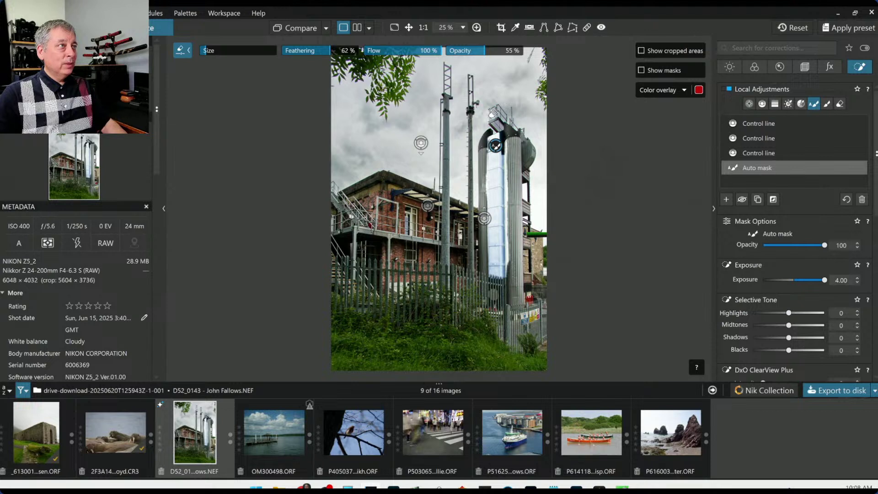
pyautogui.click(483, 51)
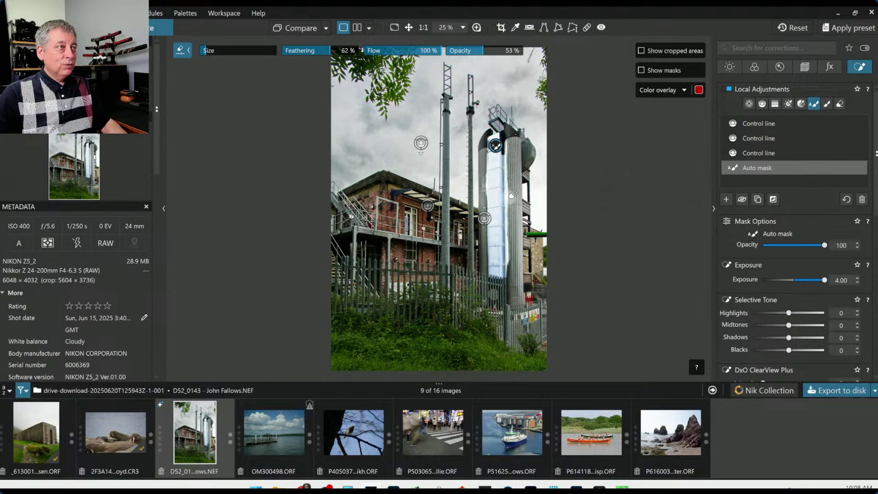
pyautogui.moveTo(521, 141); pyautogui.dragTo(508, 136)
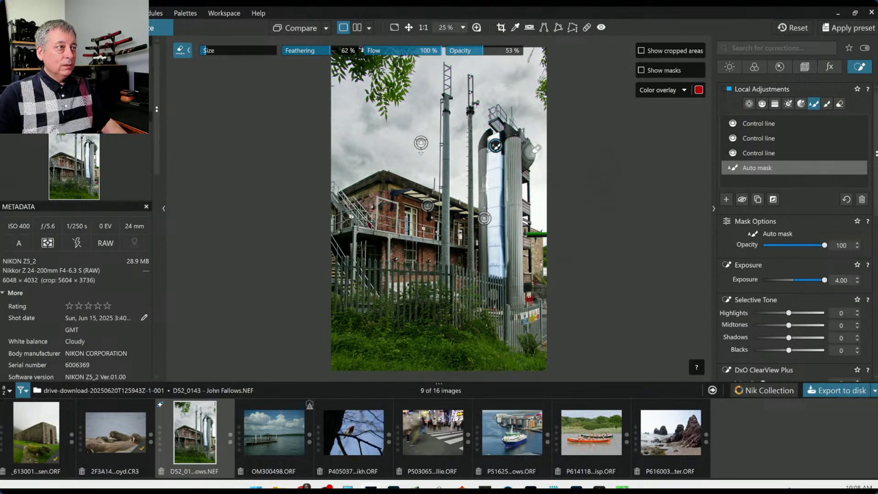
pyautogui.press('a')
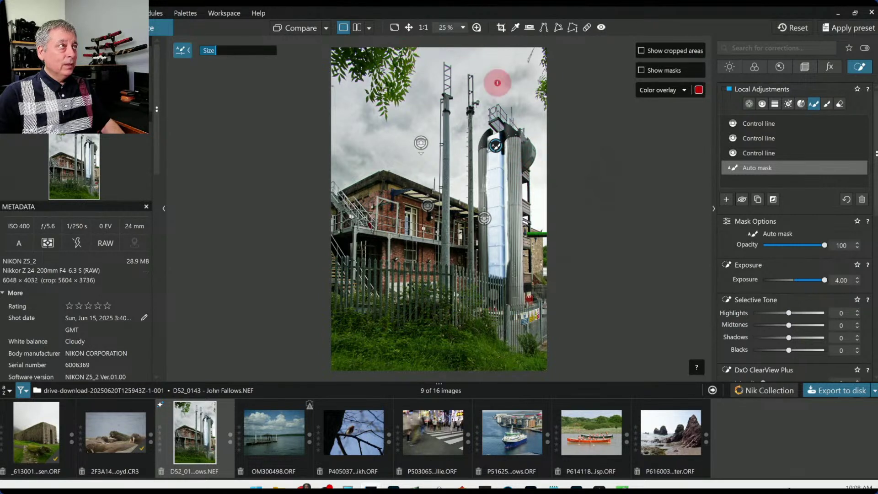
pyautogui.press('b')
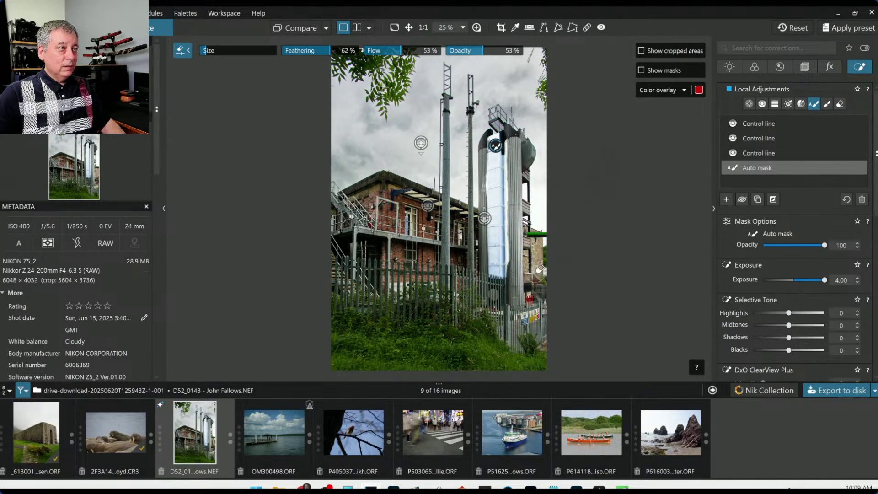
pyautogui.press('a')
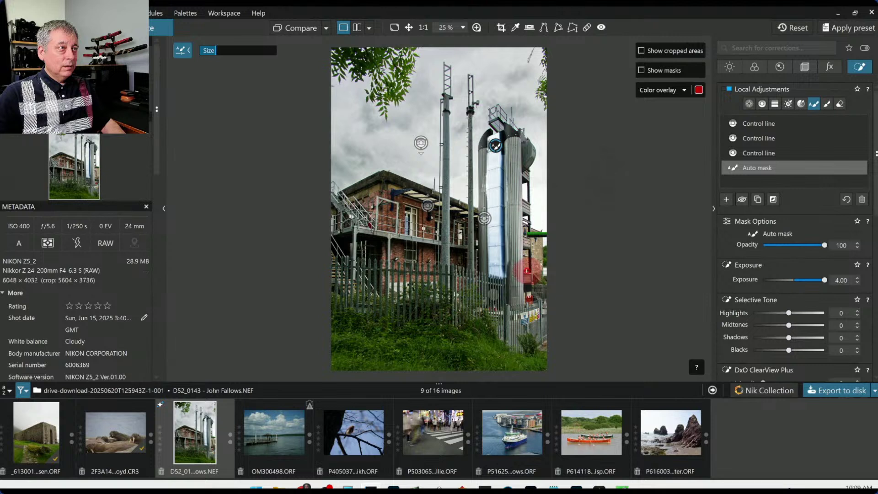
pyautogui.press('a')
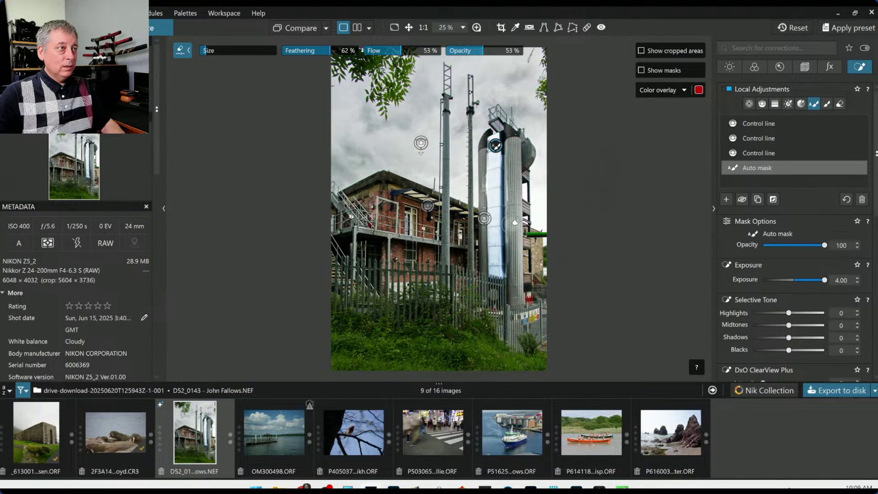
pyautogui.press('a')
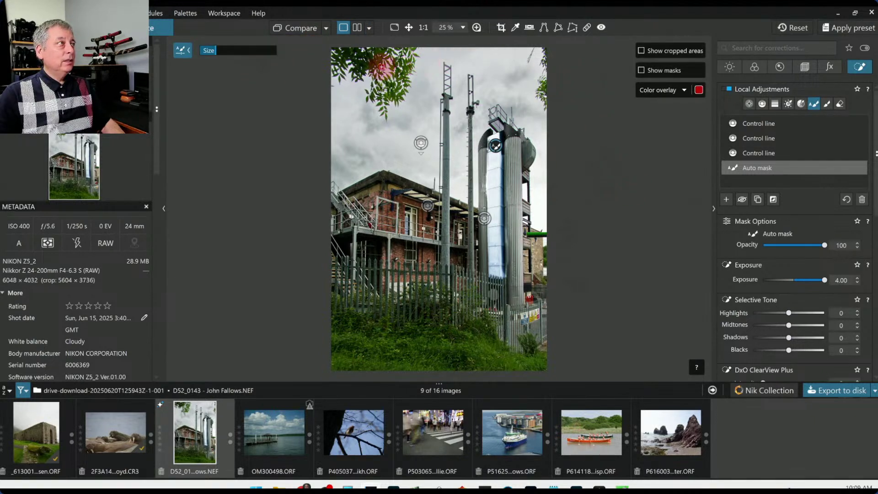
# Reset the auto mask's exposure to 0 and set its highlights to 96, midtones to 22 and shadows to 16.
pyautogui.moveTo(770, 172)
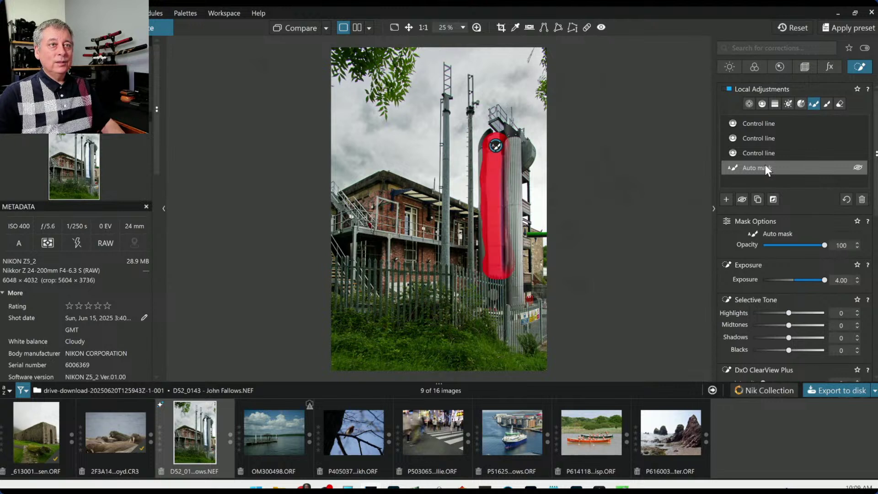
pyautogui.scroll(-1, 770, 282)
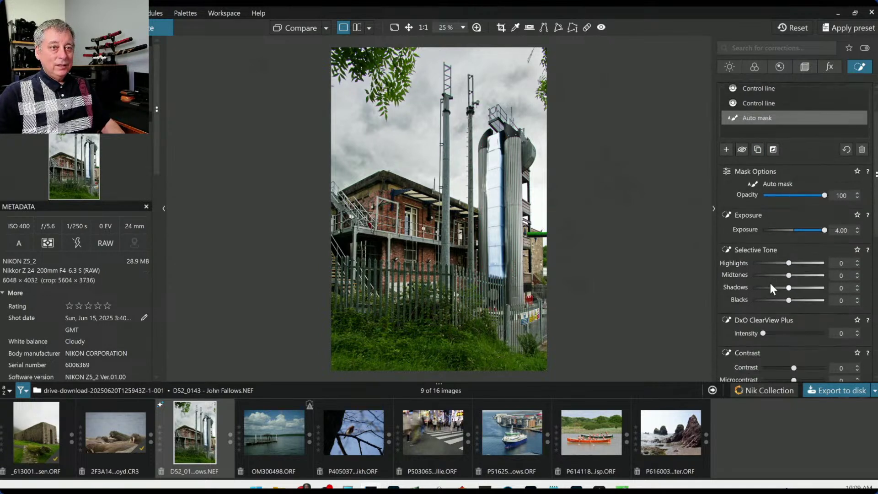
pyautogui.doubleClick(824, 231)
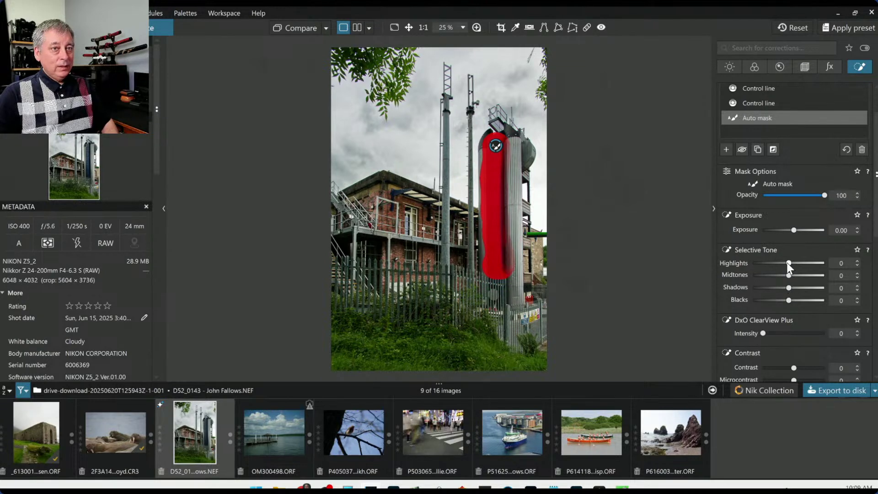
pyautogui.moveTo(788, 263); pyautogui.dragTo(796, 288)
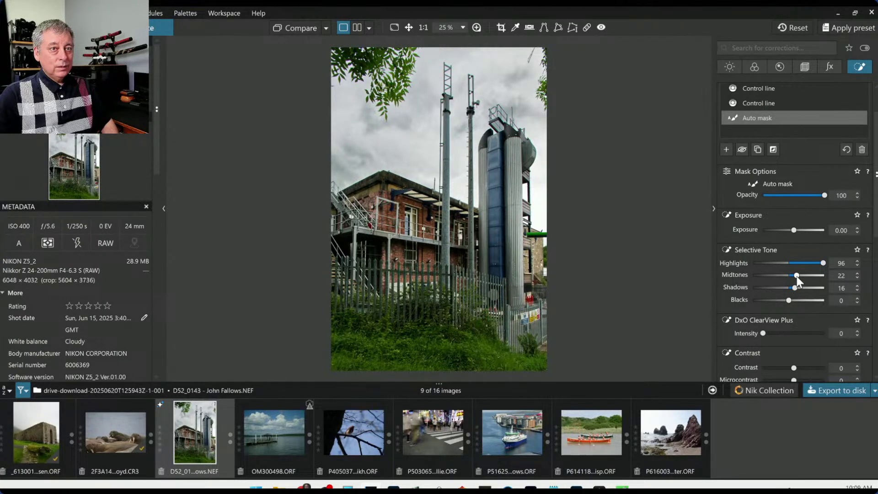
# Set the auto mask's ClearView Plus intensity to 28 and its microcontrast to 34.
pyautogui.scroll(-3, 747, 312)
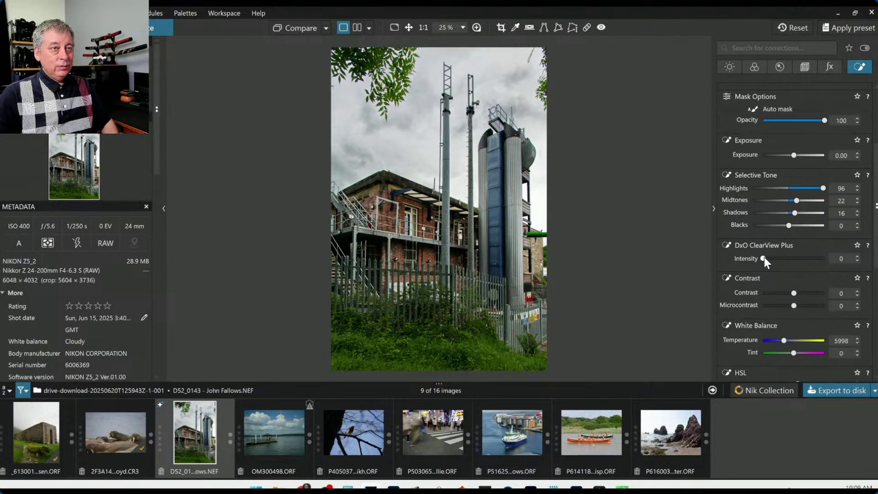
pyautogui.moveTo(763, 259); pyautogui.dragTo(780, 259)
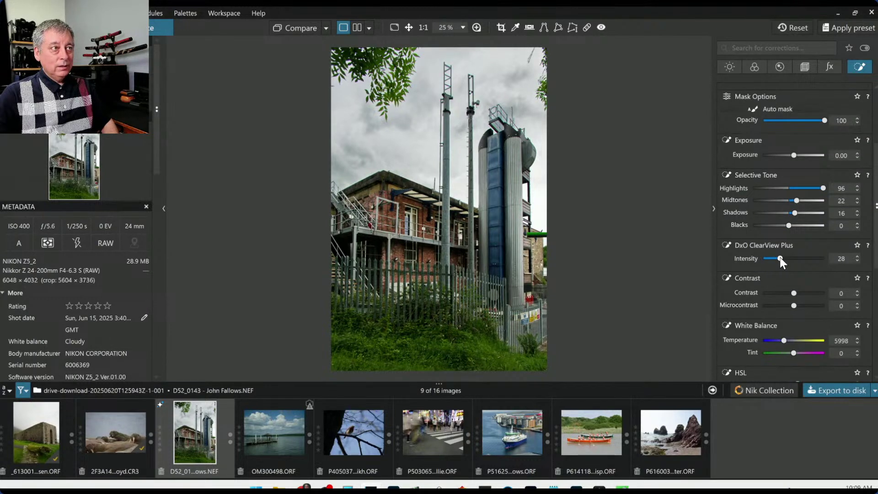
pyautogui.moveTo(793, 306); pyautogui.dragTo(802, 306)
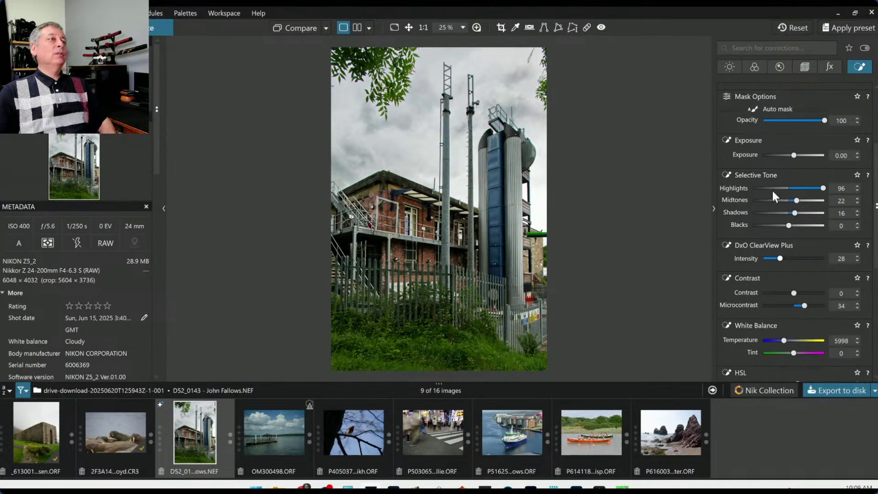
# Compare the edited photo with its original version.
pyautogui.click(290, 28)
pyautogui.click(290, 28)
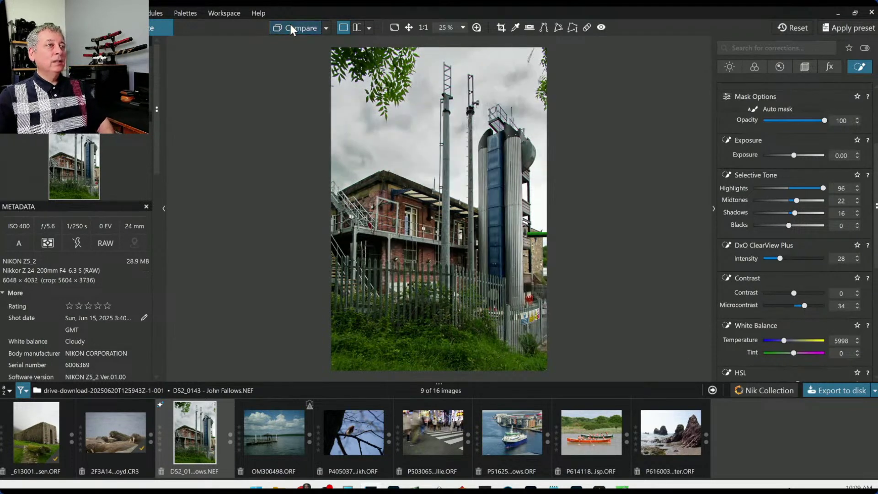
pyautogui.click(290, 27)
pyautogui.click(653, 249)
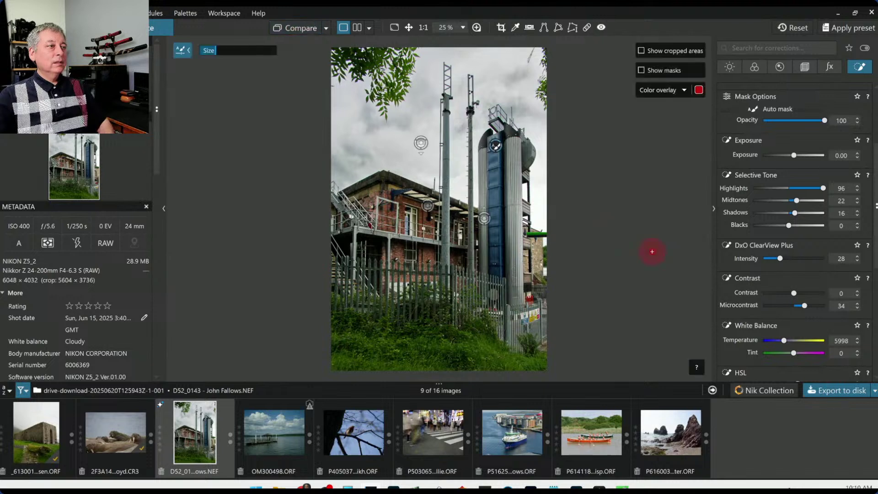
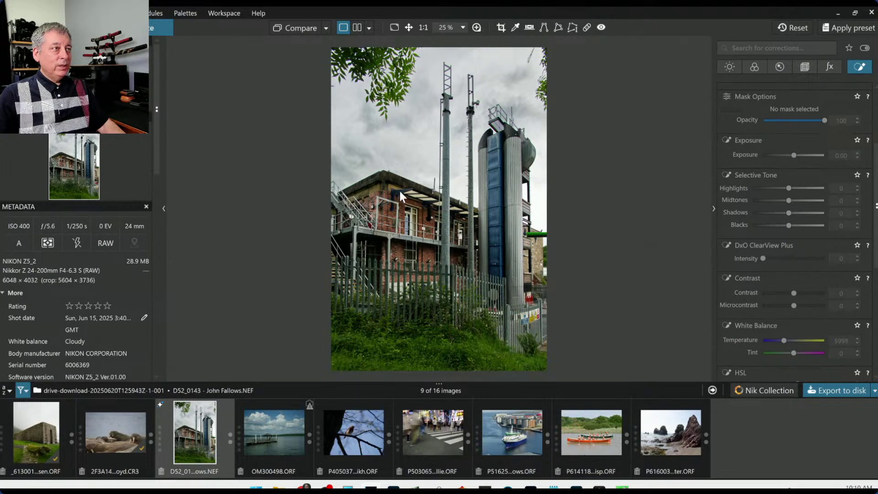
# Extend the existing auto mask over the blue bracket at the left end of the building's awning, using a smaller brush.
pyautogui.scroll(3, 853, 122)
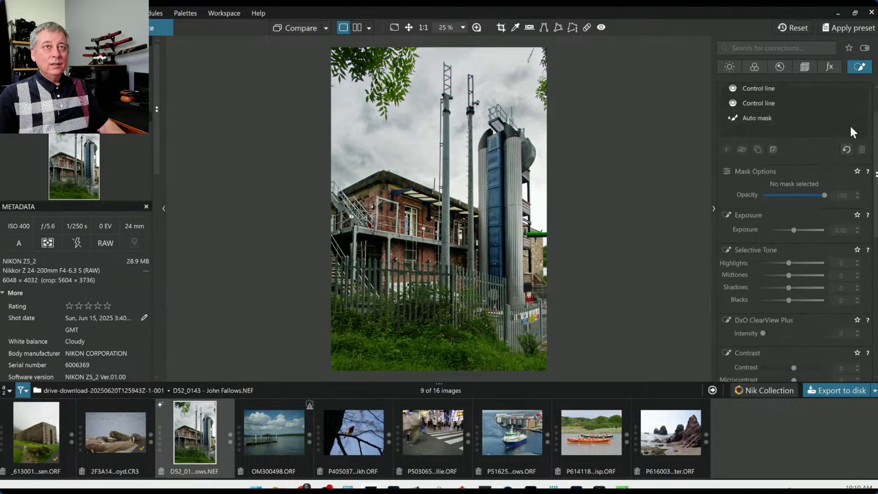
pyautogui.click(777, 118)
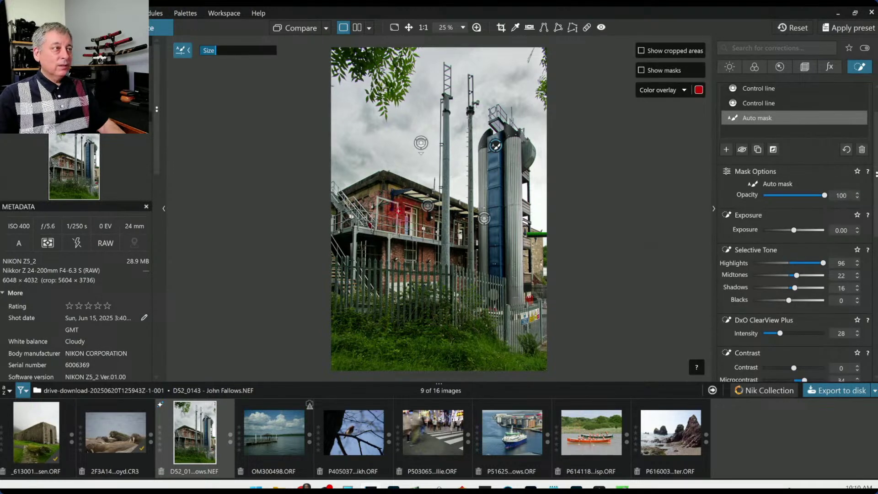
pyautogui.scroll(3, 359, 191)
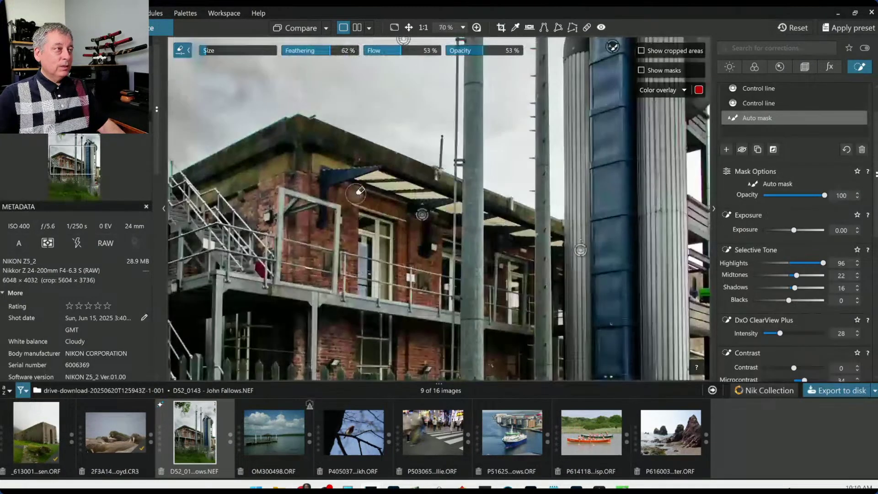
pyautogui.scroll(2, 360, 191)
pyautogui.moveTo(316, 169)
pyautogui.mouseDown()
pyautogui.moveTo(380, 156)
pyautogui.moveTo(314, 163)
pyautogui.moveTo(311, 199)
pyautogui.mouseUp()
pyautogui.moveTo(312, 231); pyautogui.dragTo(311, 220)
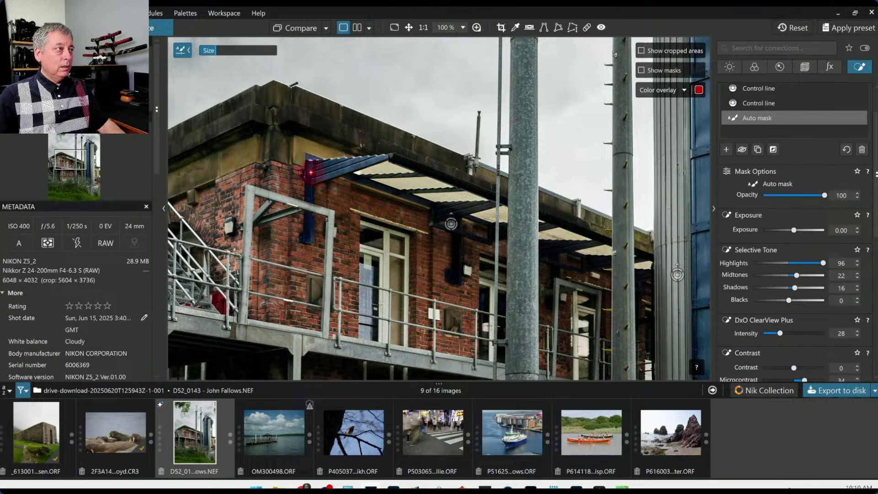
pyautogui.moveTo(312, 168); pyautogui.dragTo(311, 196)
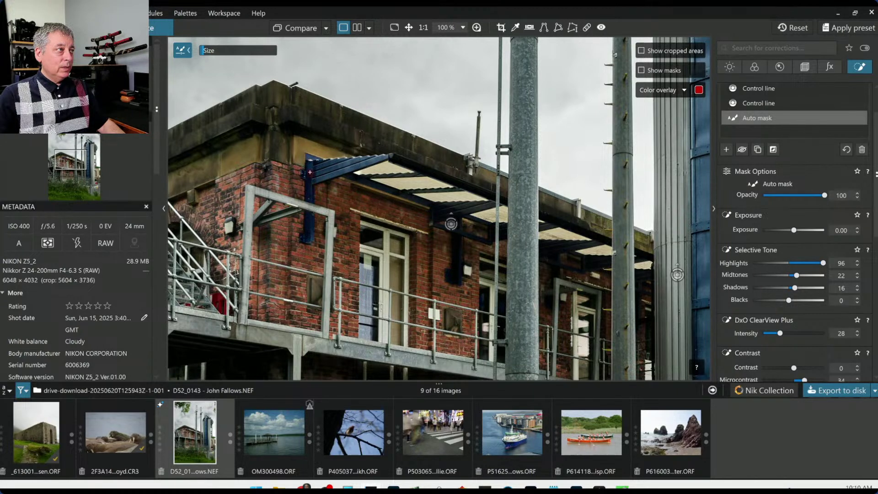
pyautogui.moveTo(310, 172); pyautogui.dragTo(311, 198)
pyautogui.moveTo(315, 164); pyautogui.dragTo(314, 181)
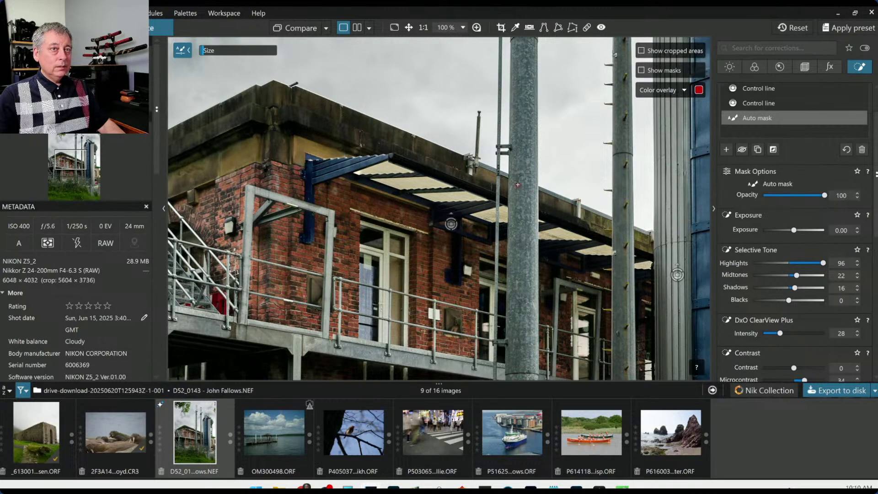
# Extend the existing auto mask over the blue middle bracket of the awning and the blue awning parts between the two poles.
pyautogui.scroll(-1, 517, 185)
pyautogui.scroll(3, 517, 184)
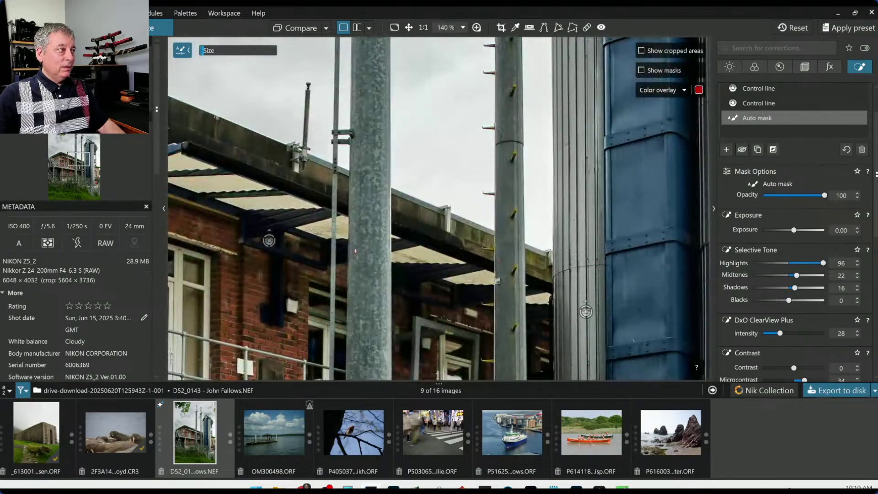
pyautogui.scroll(2, 318, 246)
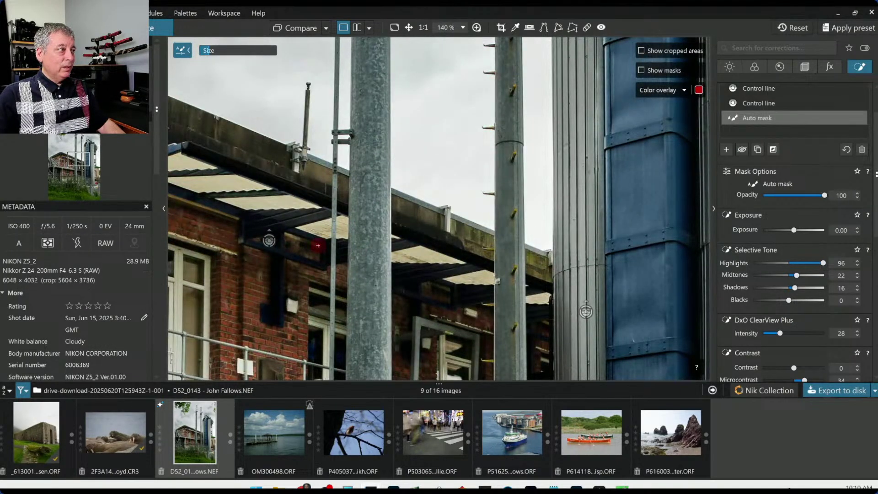
pyautogui.scroll(-1, 317, 245)
pyautogui.scroll(2, 272, 227)
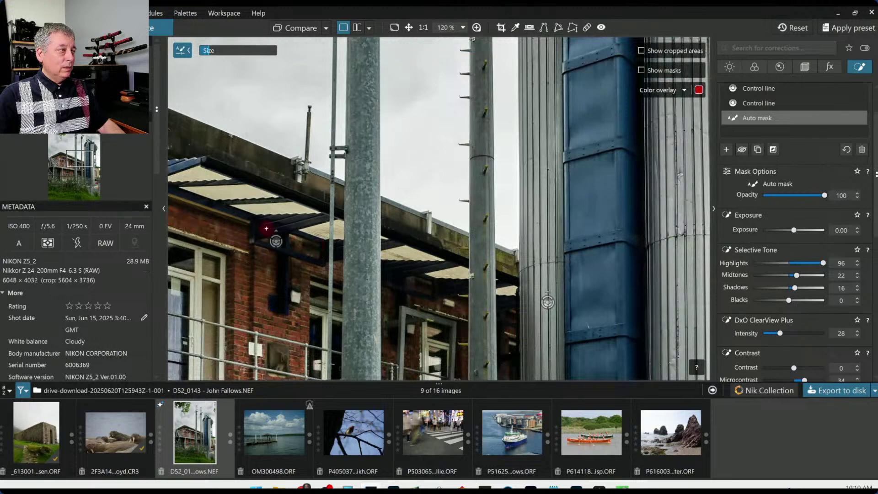
pyautogui.moveTo(272, 227)
pyautogui.mouseDown()
pyautogui.moveTo(308, 223)
pyautogui.moveTo(267, 220)
pyautogui.moveTo(325, 219)
pyautogui.mouseUp()
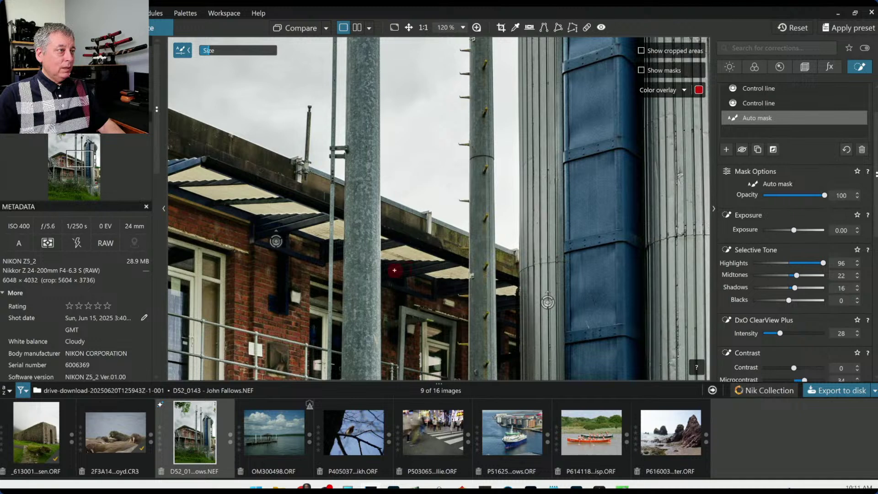
pyautogui.moveTo(392, 270); pyautogui.dragTo(439, 268)
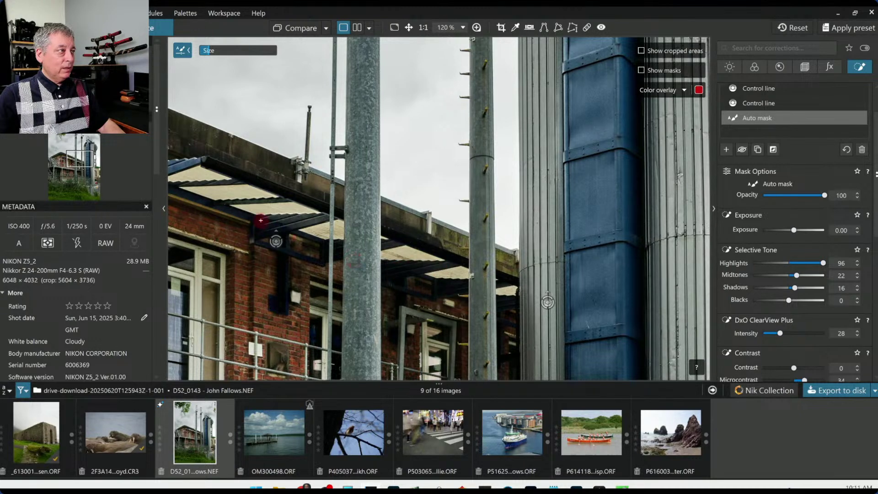
pyautogui.moveTo(289, 251); pyautogui.dragTo(286, 310)
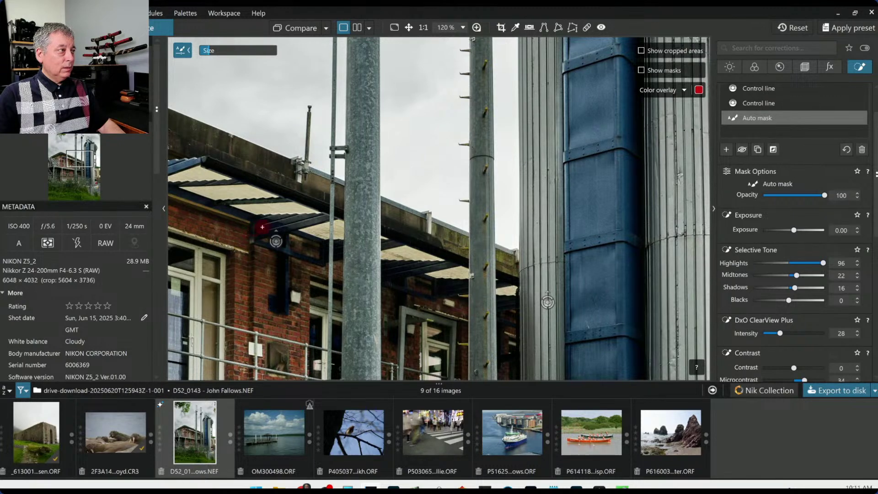
pyautogui.moveTo(262, 227)
pyautogui.mouseDown()
pyautogui.moveTo(274, 228)
pyautogui.moveTo(262, 231)
pyautogui.moveTo(283, 252)
pyautogui.mouseUp()
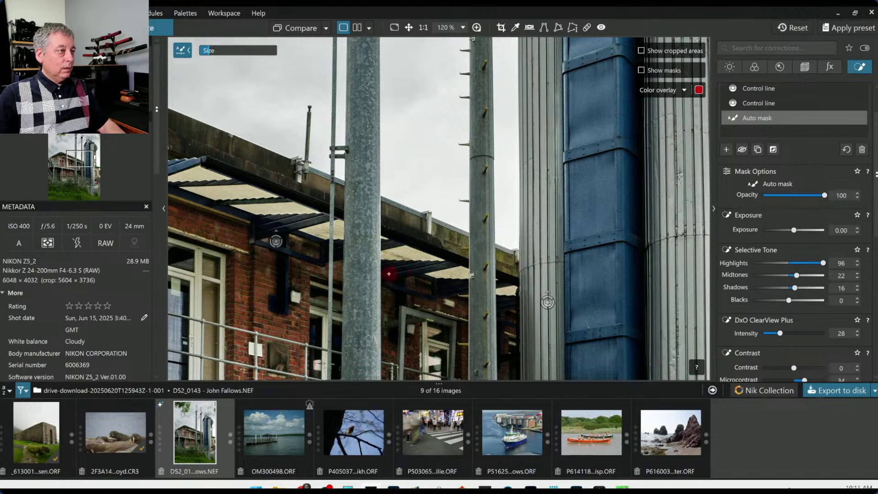
pyautogui.moveTo(389, 273); pyautogui.dragTo(407, 271)
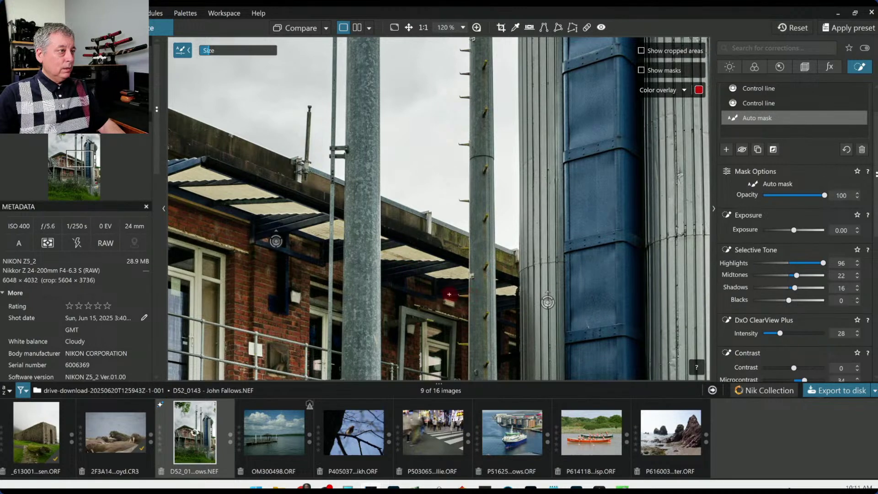
pyautogui.scroll(-2, 400, 314)
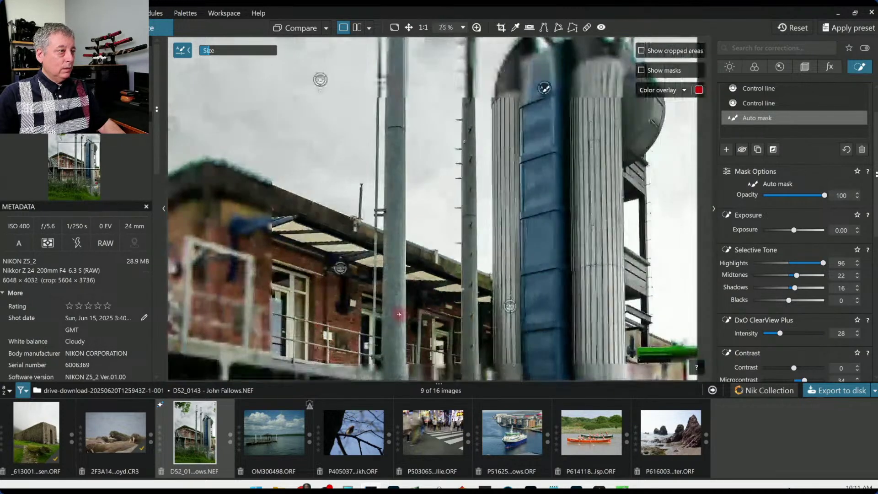
pyautogui.scroll(-4, 400, 314)
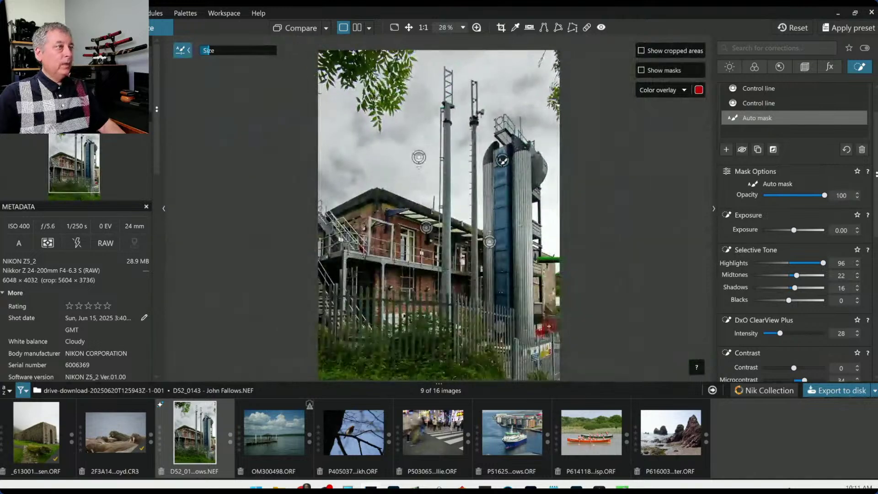
pyautogui.scroll(-1, 497, 325)
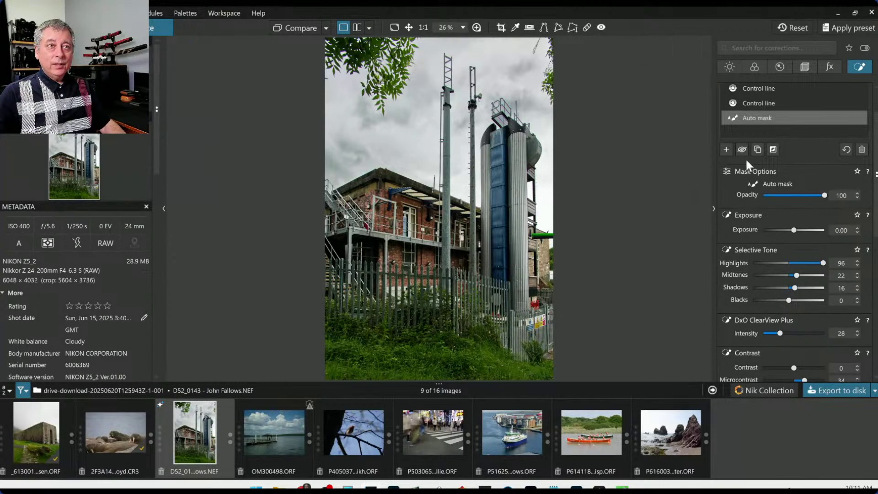
# Start a new auto mask on the red objects at the tower base, beside the warning signs and on the staircase landing, undoing the stray stroke behind the fence.
pyautogui.click(726, 147)
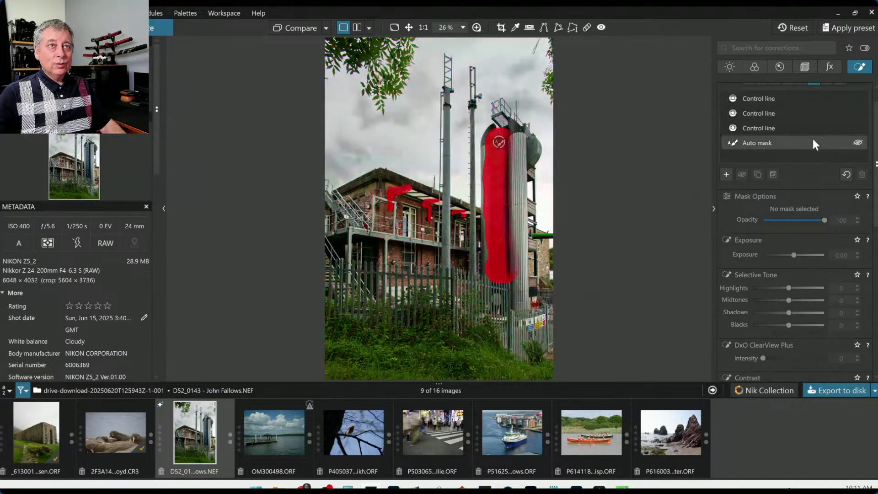
pyautogui.click(725, 174)
pyautogui.scroll(3, 438, 338)
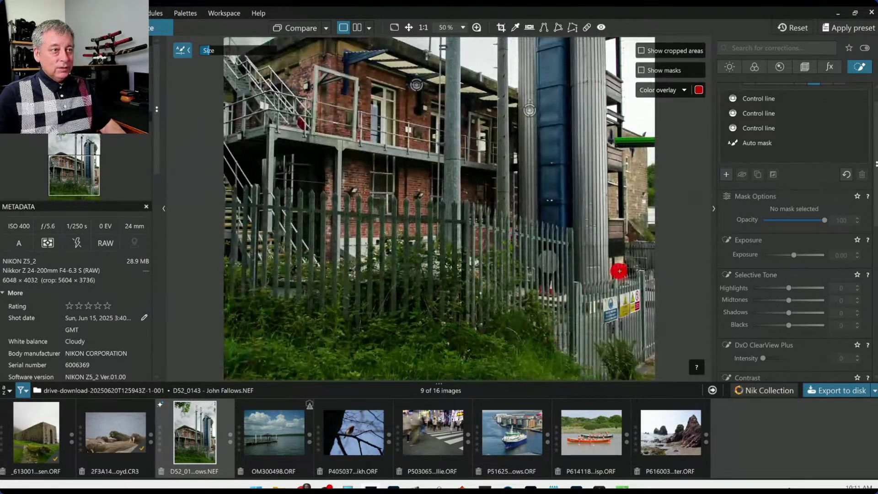
pyautogui.click(617, 271)
pyautogui.moveTo(638, 306)
pyautogui.mouseDown()
pyautogui.moveTo(580, 306)
pyautogui.moveTo(553, 293)
pyautogui.moveTo(552, 282)
pyautogui.mouseUp()
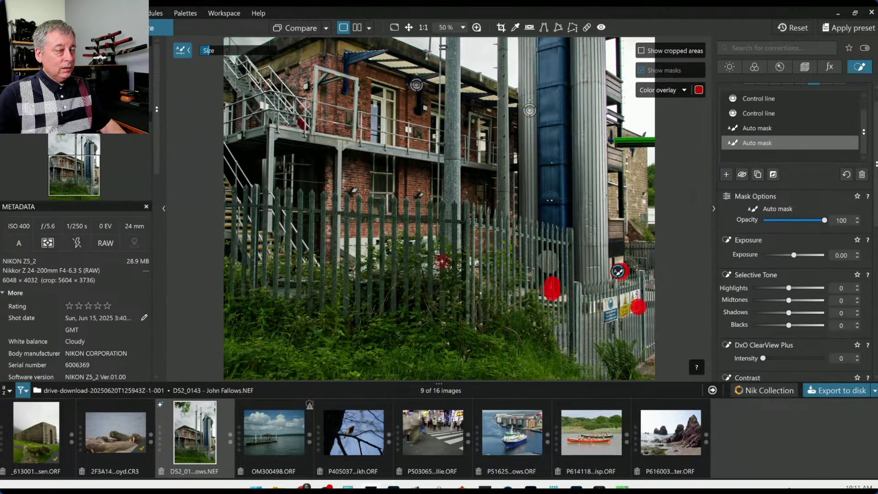
pyautogui.hotkey('ctrl', 'z')
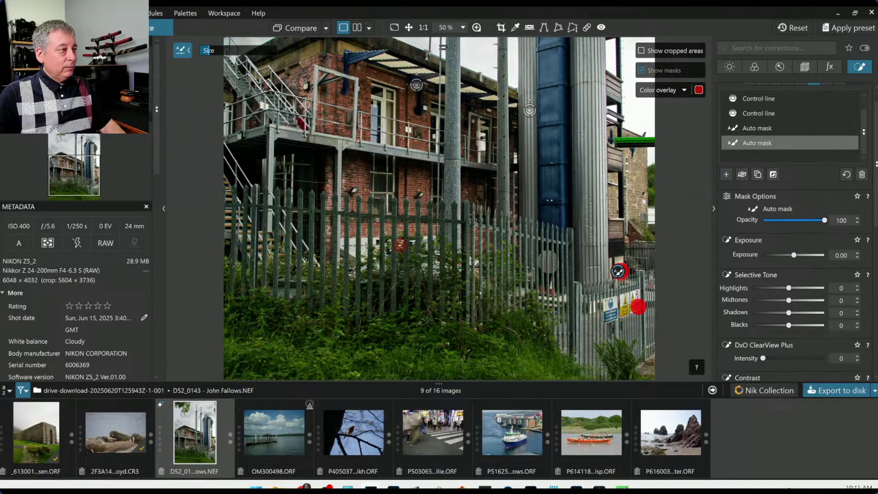
pyautogui.click(301, 123)
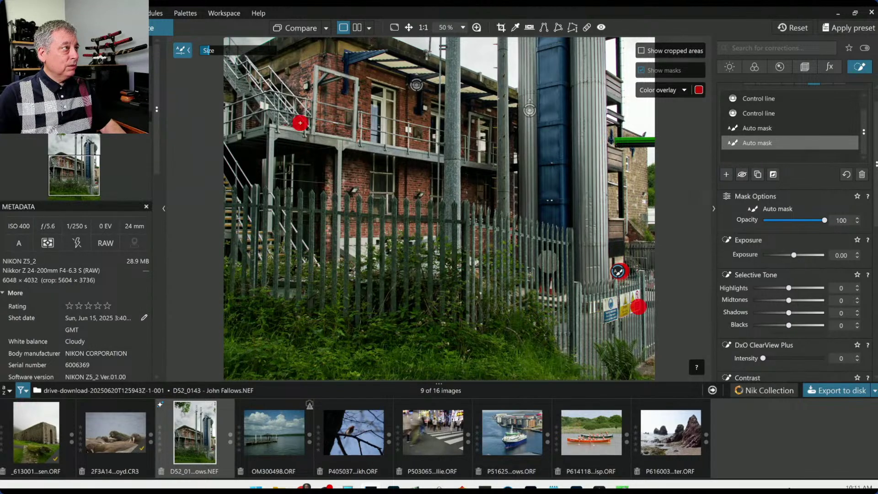
# Choose the red HSL channel for the new auto mask and extend the mask over the red object behind the fence.
pyautogui.scroll(-2, 470, 281)
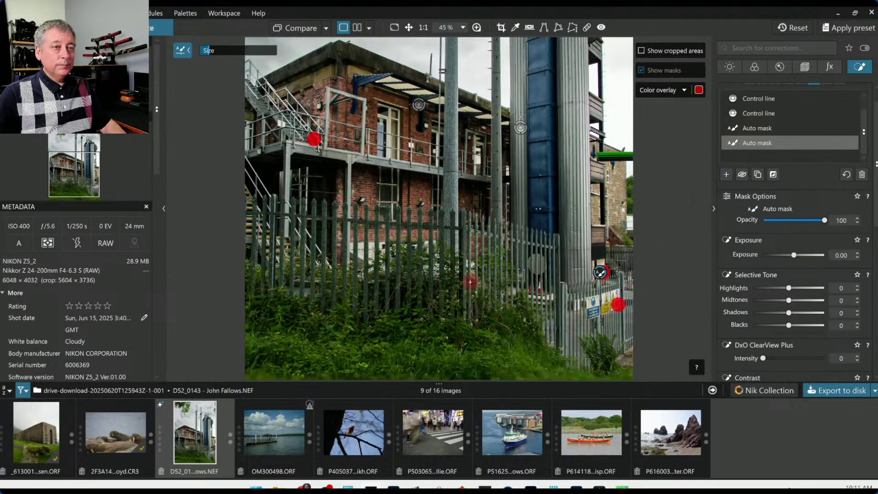
pyautogui.scroll(-1, 756, 328)
pyautogui.scroll(-7, 756, 327)
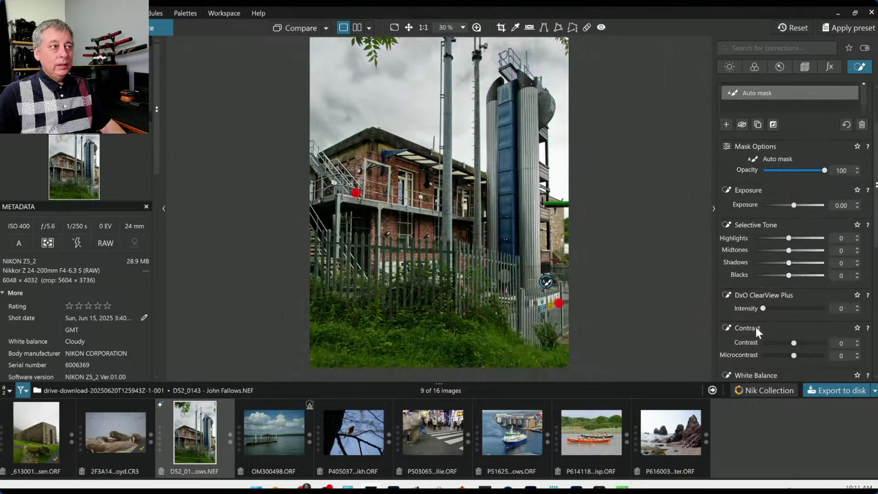
pyautogui.scroll(-2, 761, 336)
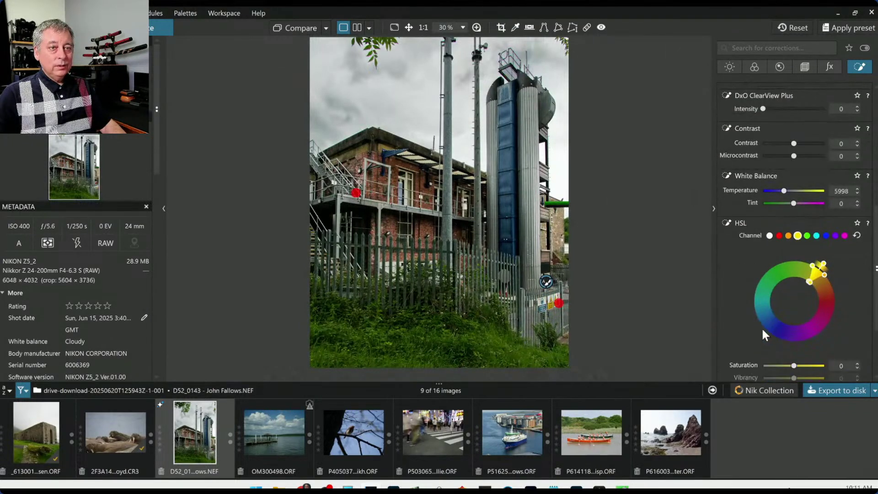
pyautogui.click(783, 236)
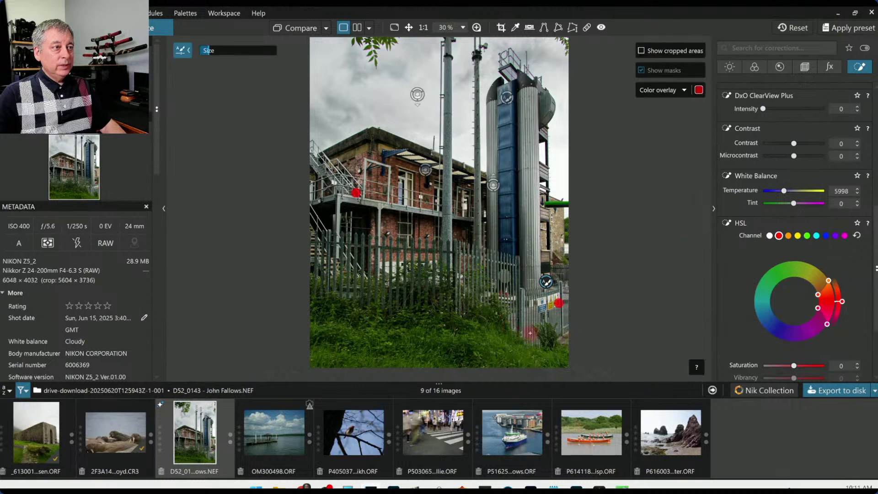
pyautogui.scroll(1, 437, 332)
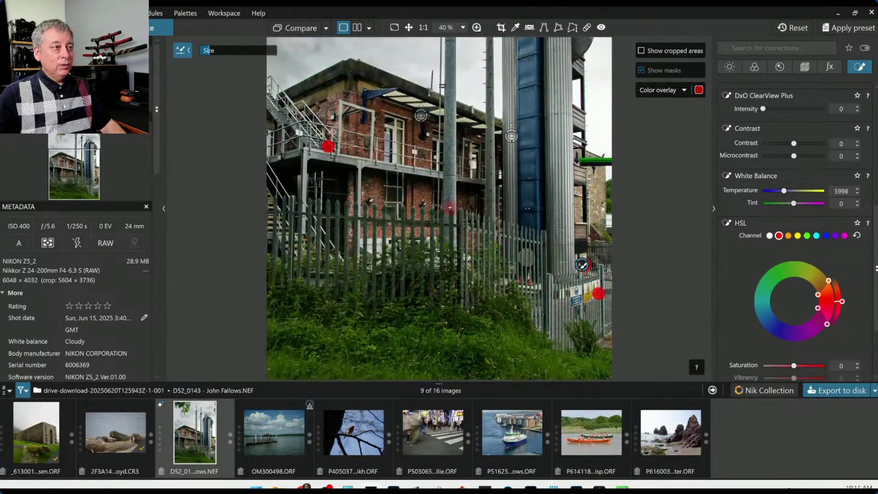
pyautogui.click(528, 281)
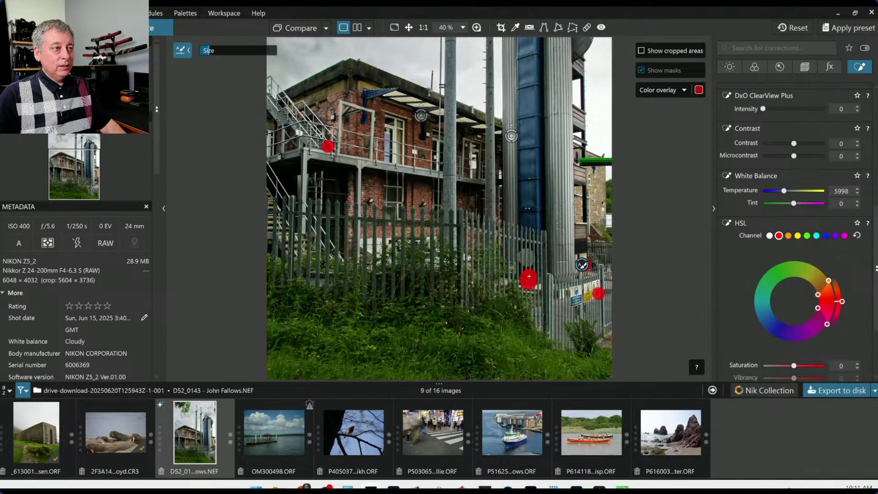
# Set the red channel's saturation to 100 and luminance to 25 for the new auto mask.
pyautogui.scroll(-2, 740, 309)
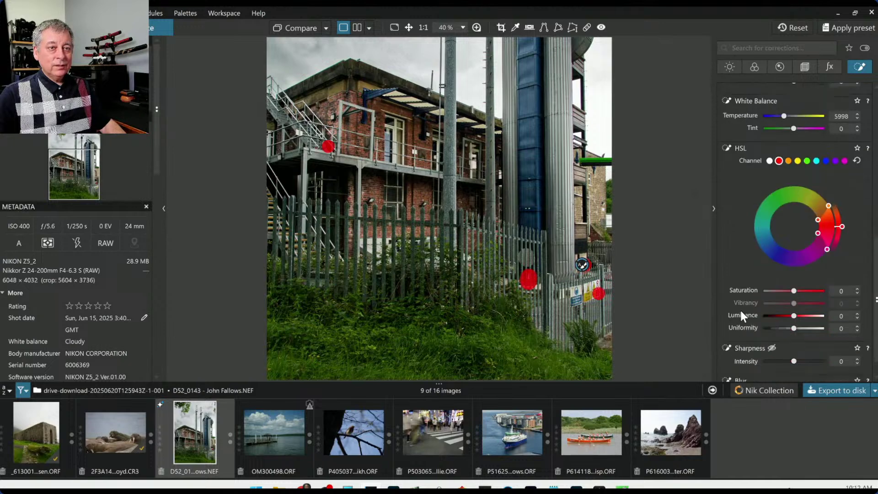
pyautogui.moveTo(794, 291); pyautogui.dragTo(803, 316)
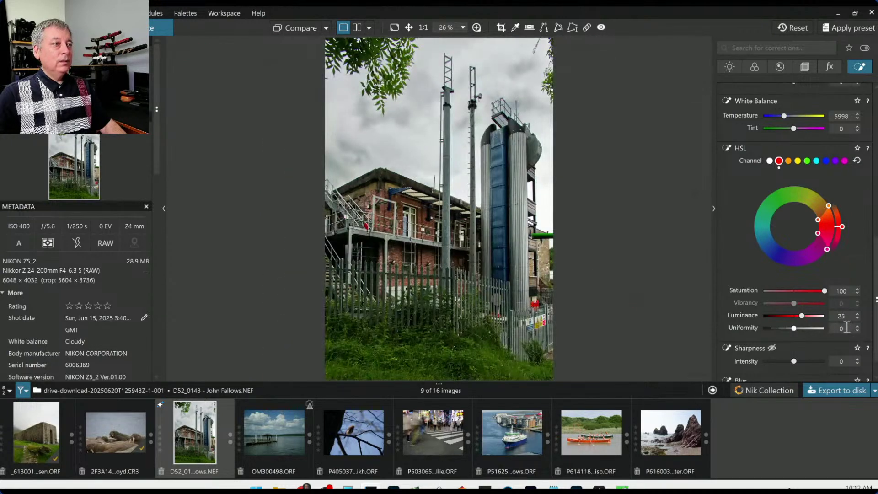
pyautogui.doubleClick(771, 326)
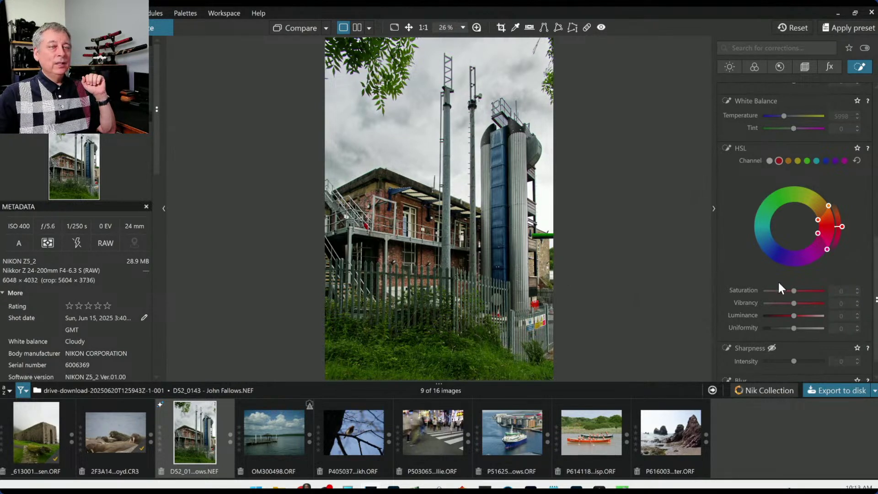
# Create a control point mask with several points spread over the upper and lower parts of the building's red brick wall.
pyautogui.scroll(10, 755, 276)
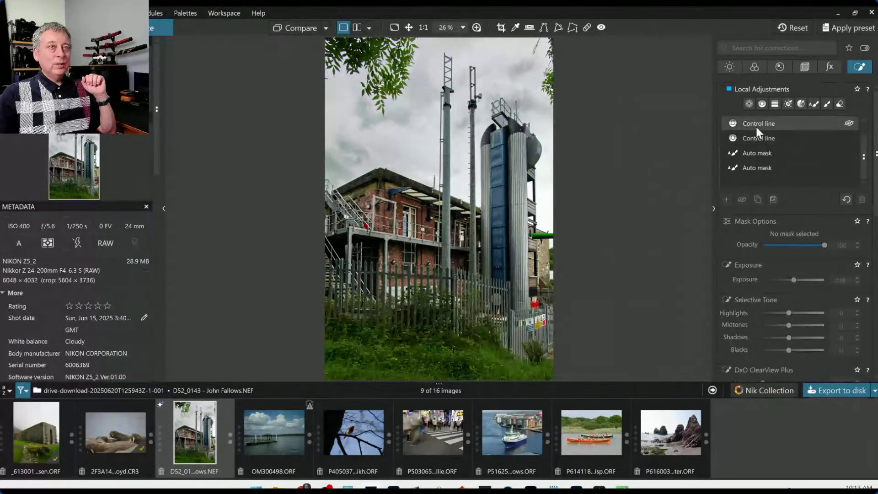
pyautogui.click(750, 104)
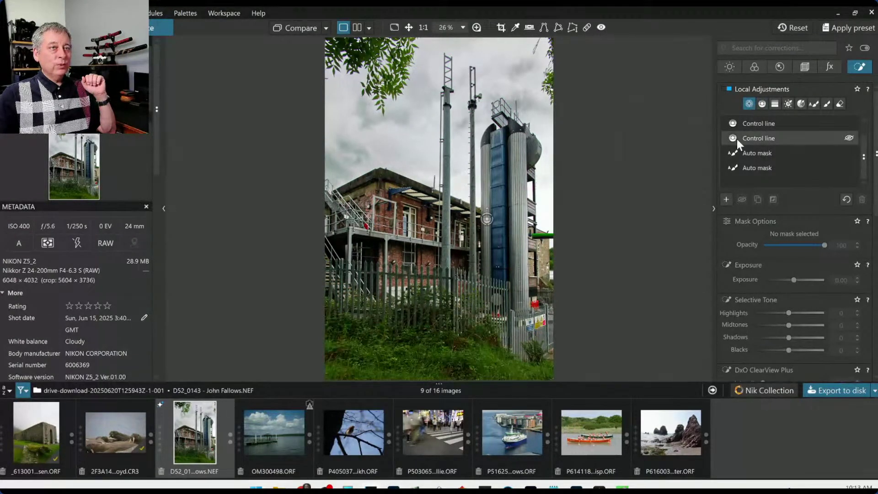
pyautogui.scroll(2, 406, 234)
pyautogui.scroll(1, 406, 234)
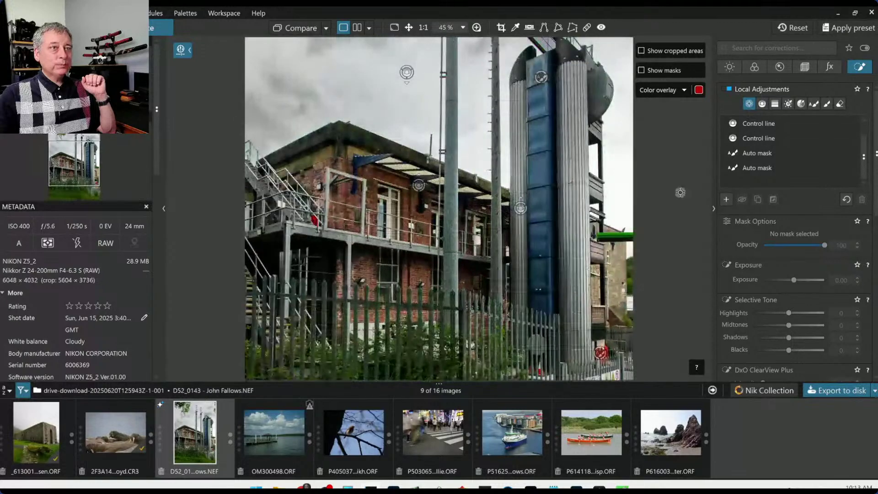
pyautogui.click(385, 205)
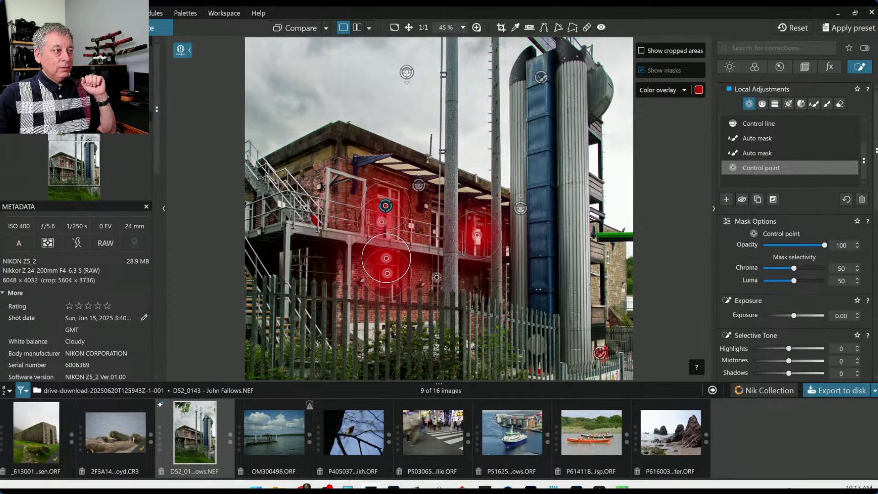
pyautogui.click(437, 276)
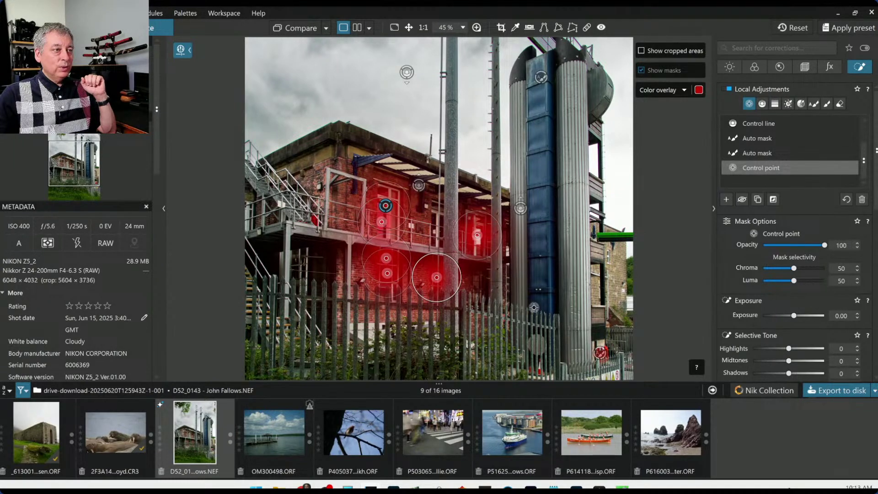
# Add smaller control points to the same mask on the stone building behind the tower and the brickwork beside the upper-floor door.
pyautogui.click(608, 257)
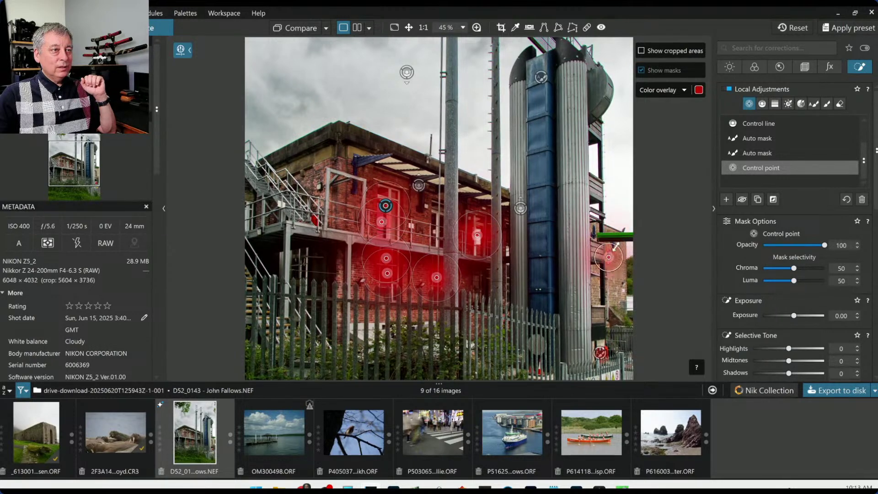
pyautogui.moveTo(615, 247); pyautogui.dragTo(611, 254)
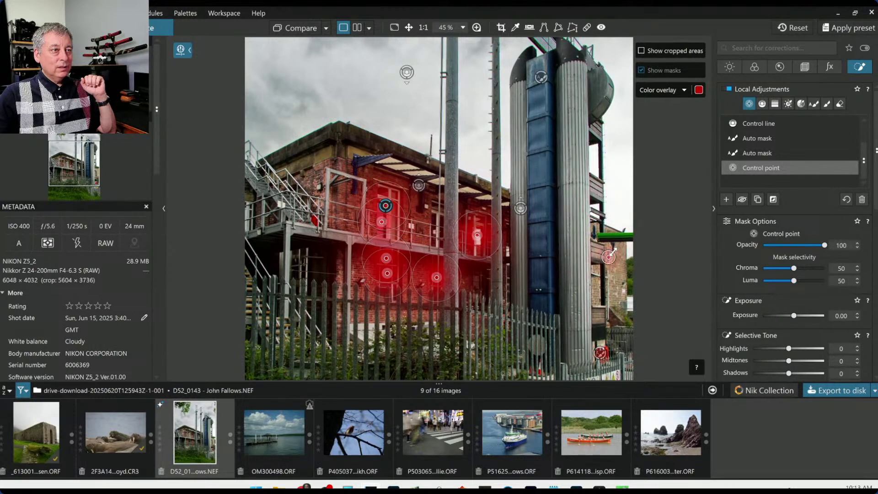
pyautogui.click(436, 221)
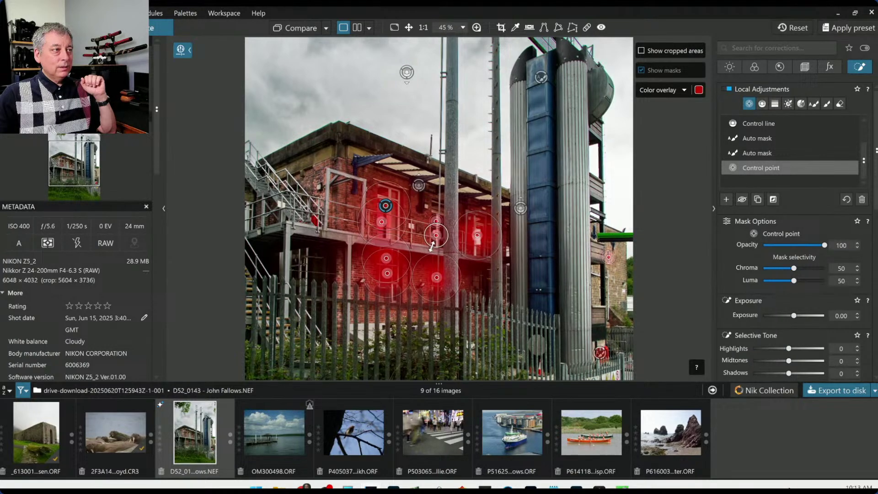
pyautogui.click(435, 235)
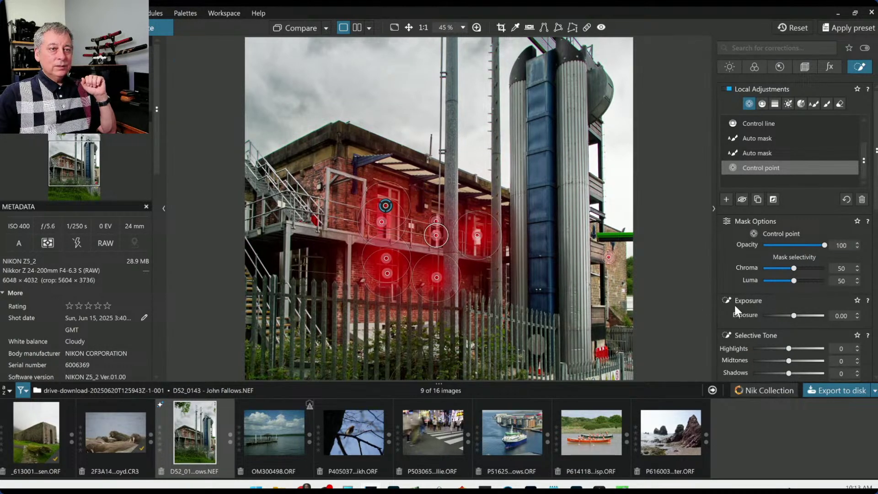
pyautogui.scroll(-3, 618, 297)
pyautogui.scroll(-5, 756, 336)
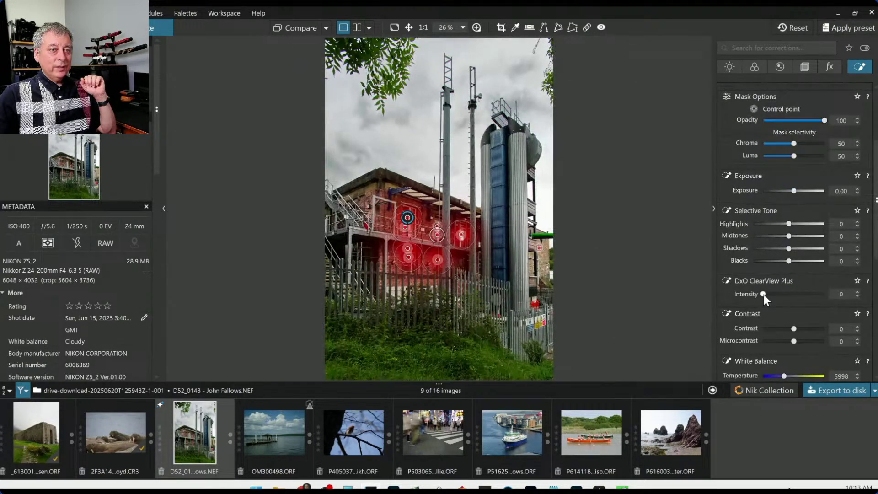
# On the brickwork control point mask, set ClearView Plus intensity to 51, microcontrast to 43, highlights to 100, midtones to 51 and shadows to 22.
pyautogui.moveTo(763, 294); pyautogui.dragTo(794, 298)
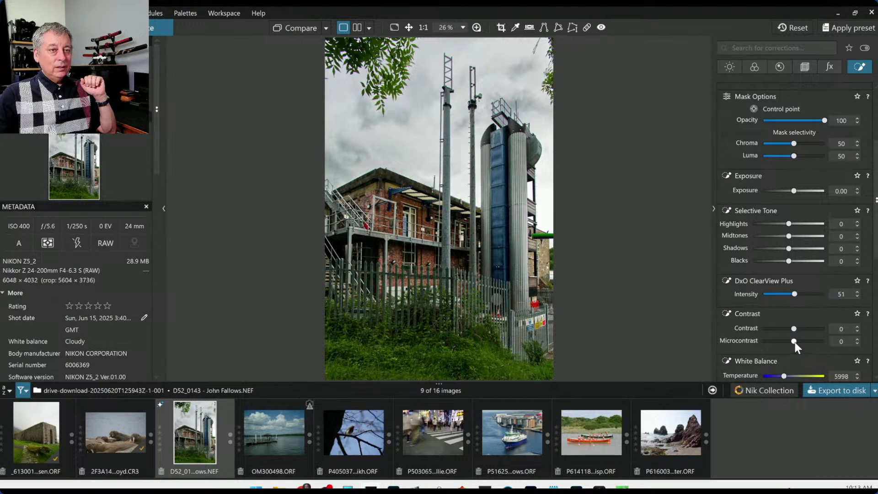
pyautogui.moveTo(795, 342); pyautogui.dragTo(807, 342)
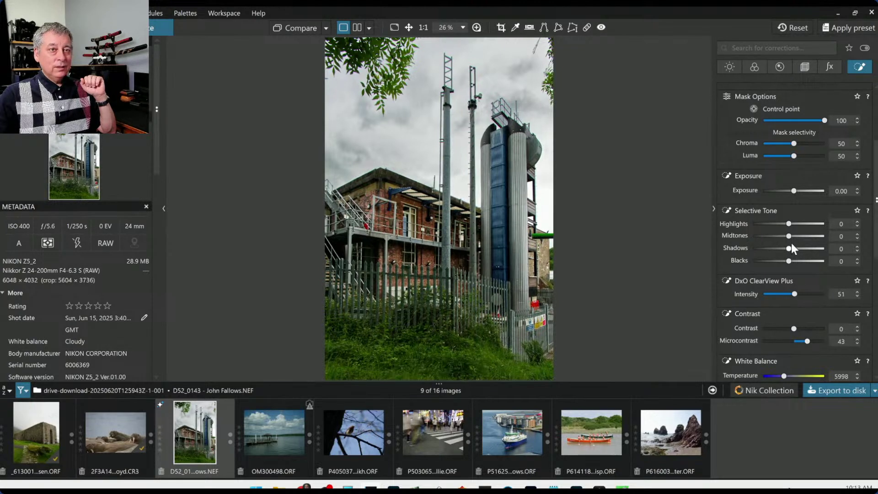
pyautogui.moveTo(789, 223); pyautogui.dragTo(796, 250)
pyautogui.click(727, 361)
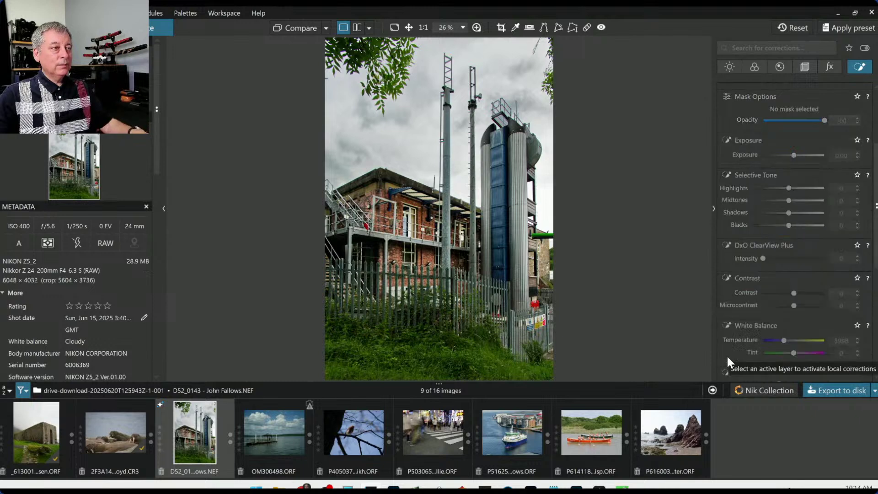
pyautogui.click(283, 28)
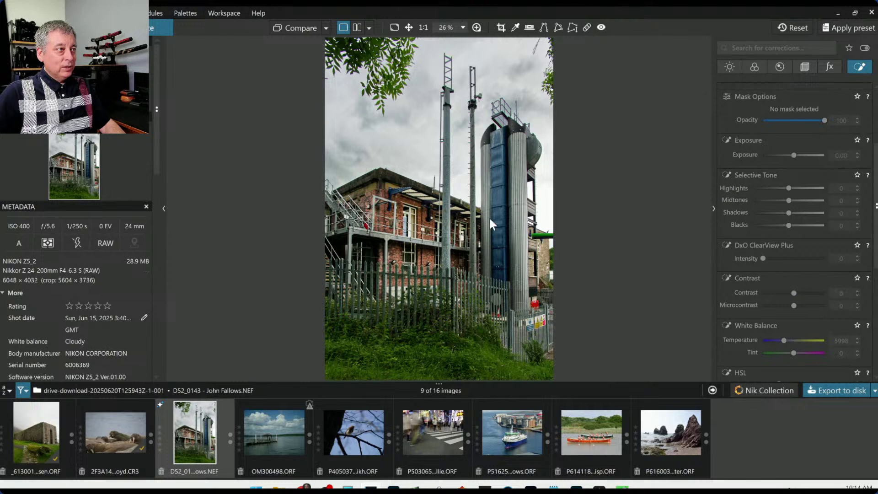
# Create a new control point mask with three small points on the white canopy panels above the upper-floor door, before the tall pole.
pyautogui.scroll(3, 769, 259)
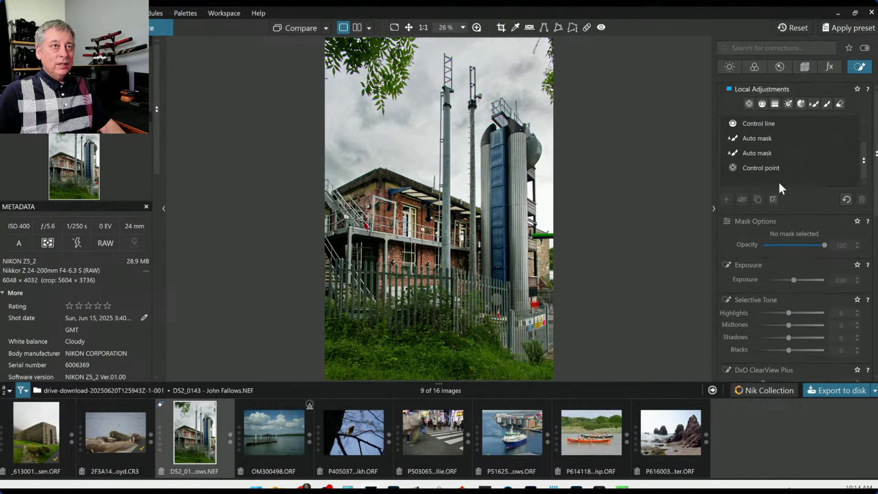
pyautogui.click(726, 199)
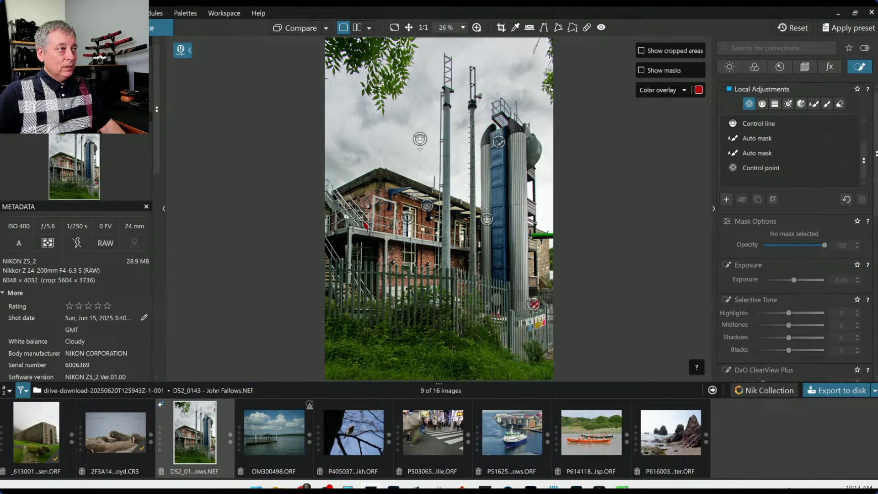
pyautogui.click(415, 195)
pyautogui.scroll(3, 414, 197)
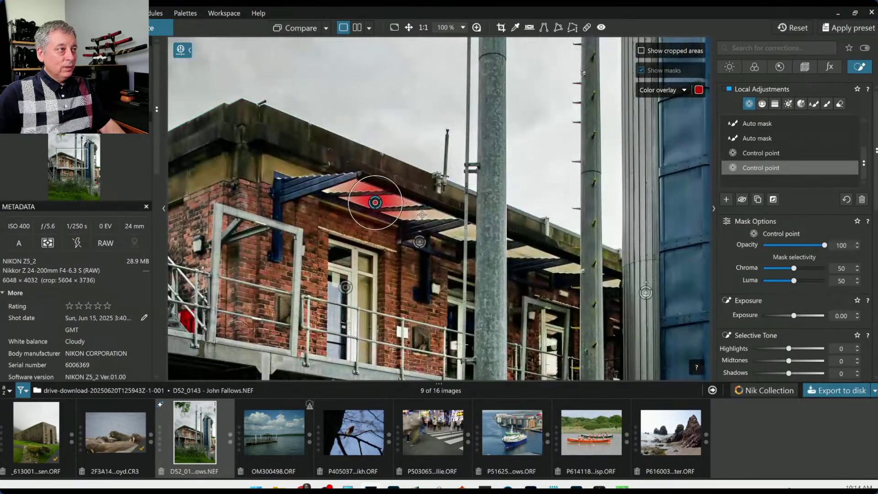
pyautogui.click(421, 214)
pyautogui.click(460, 233)
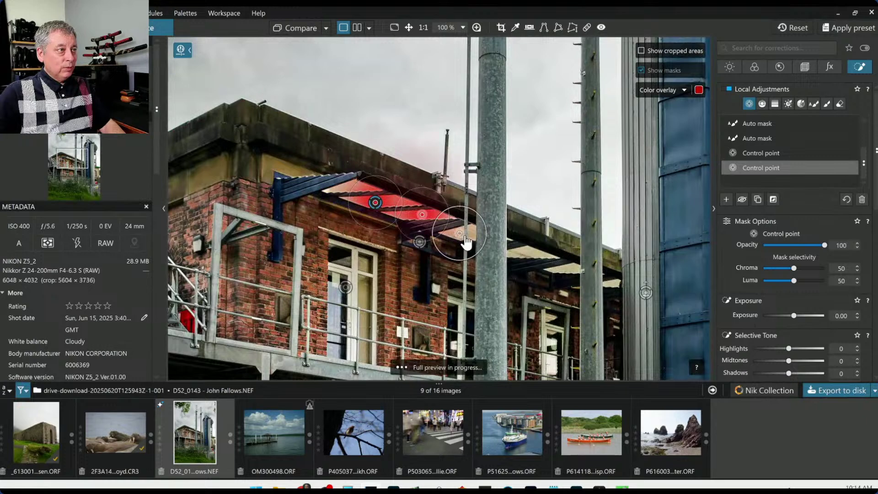
# Extend the mask to the canopy panels beyond the pole and the first panel, and set the luma selectivity to 55.
pyautogui.click(529, 253)
pyautogui.click(563, 267)
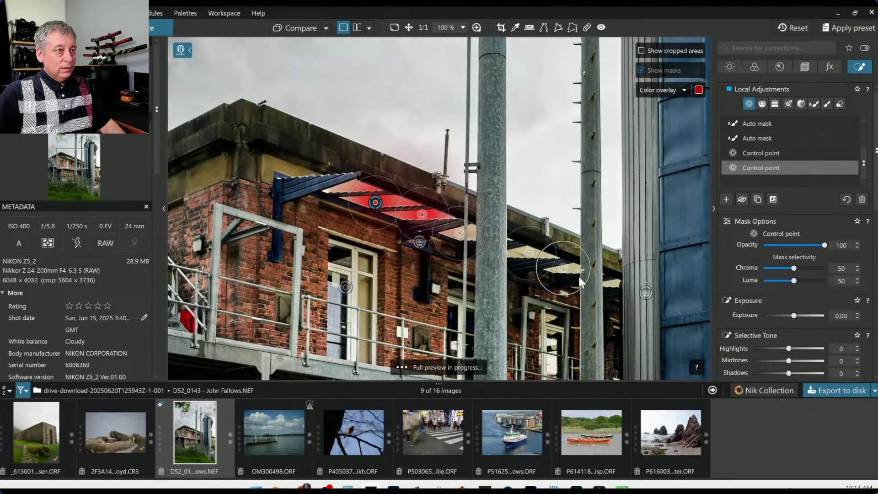
pyautogui.click(612, 284)
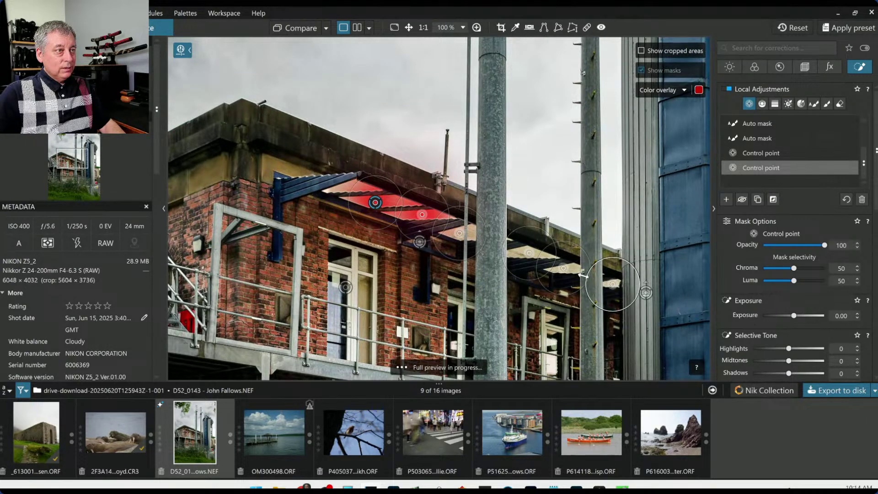
pyautogui.click(346, 189)
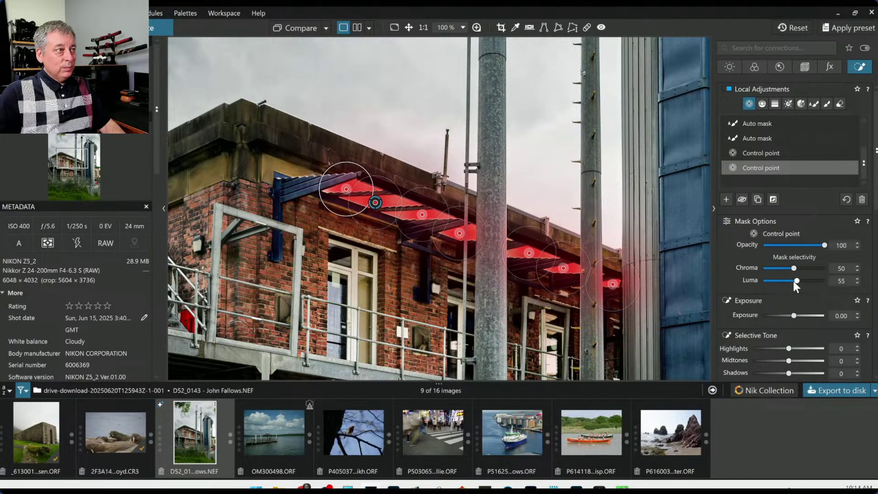
# Set the canopy mask's highlights to 72 and midtones to 18.
pyautogui.scroll(-1, 774, 292)
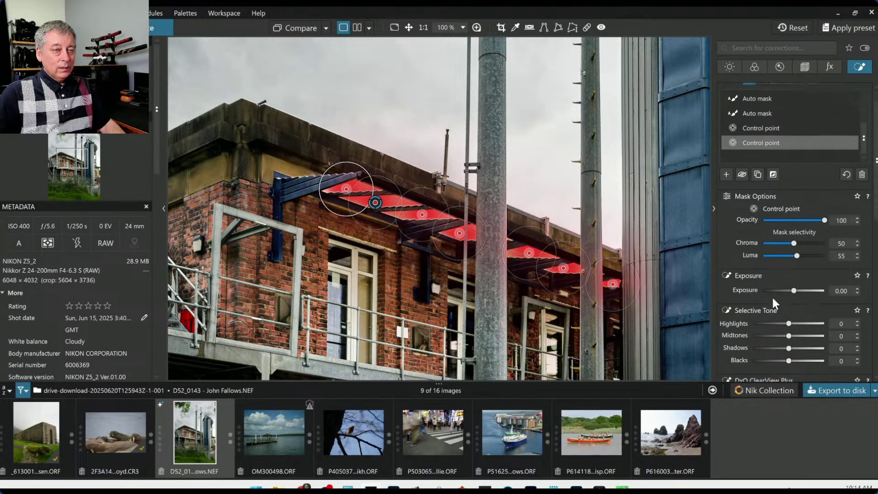
pyautogui.moveTo(790, 298); pyautogui.dragTo(815, 303)
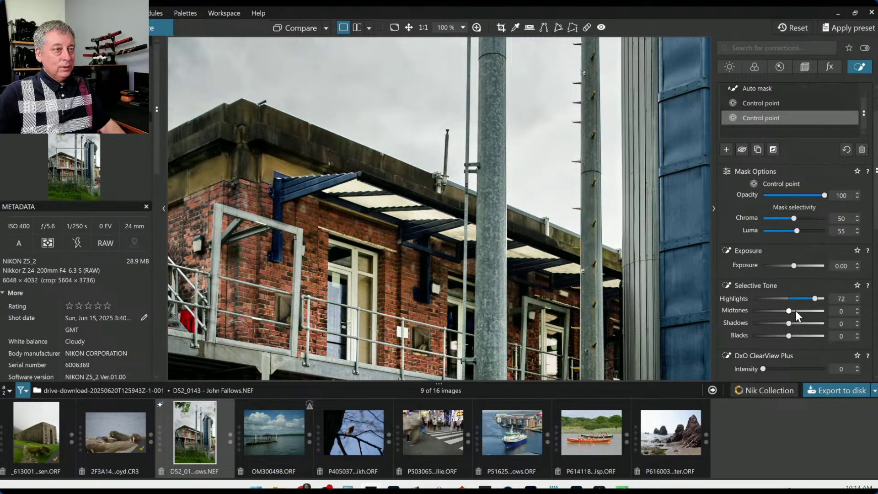
pyautogui.scroll(-1, 772, 309)
pyautogui.moveTo(790, 288); pyautogui.dragTo(794, 287)
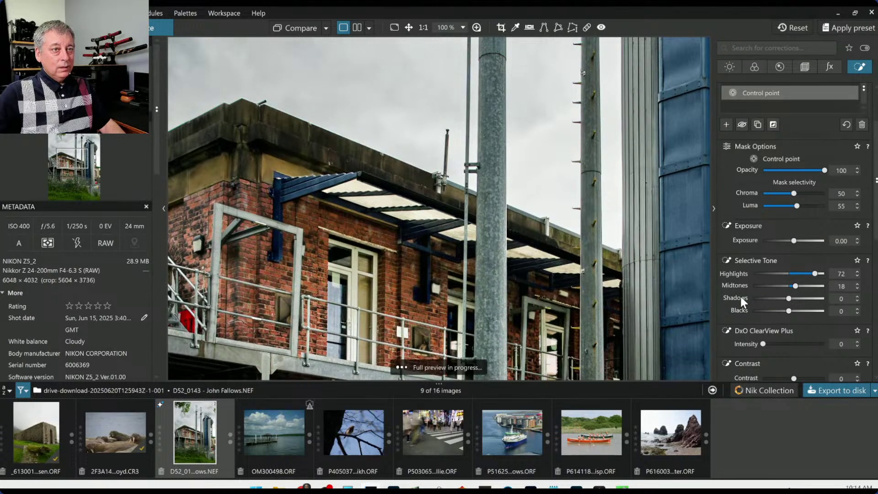
# Set ClearView Plus intensity to 23, microcontrast to 72 and blacks to -27 for the canopy mask.
pyautogui.scroll(-2, 740, 297)
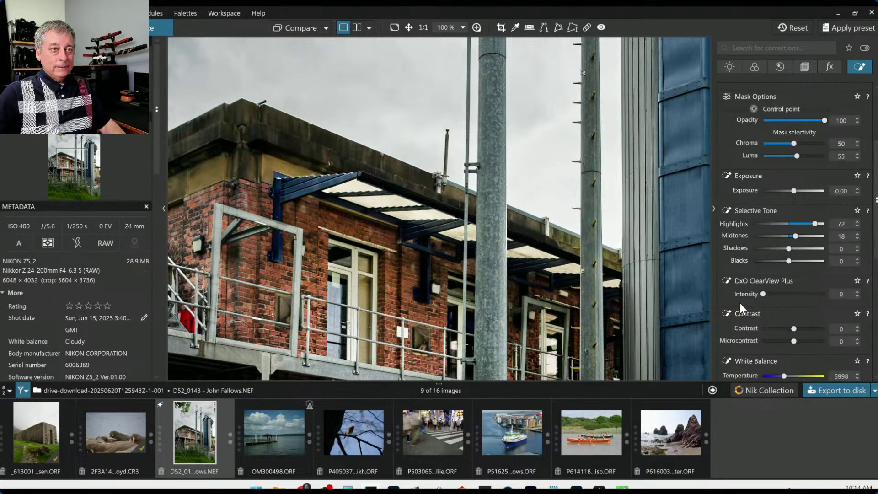
pyautogui.scroll(-1, 739, 301)
pyautogui.moveTo(763, 269); pyautogui.dragTo(777, 270)
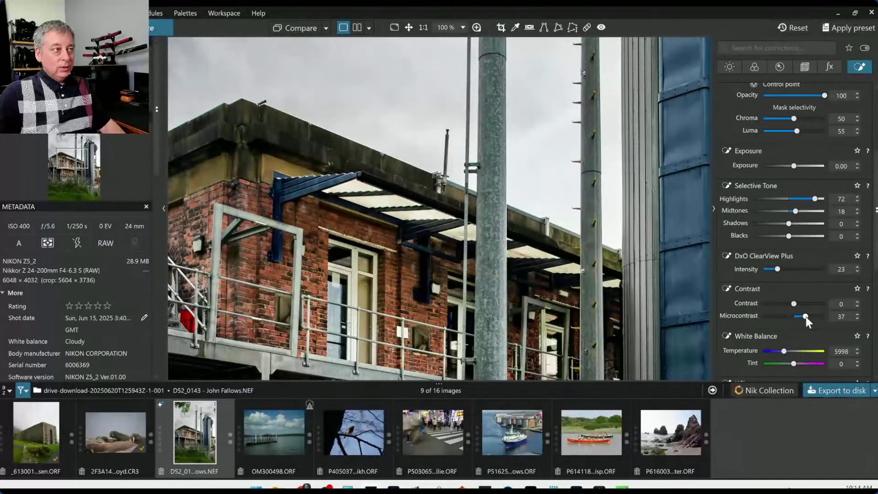
pyautogui.moveTo(805, 317); pyautogui.dragTo(818, 317)
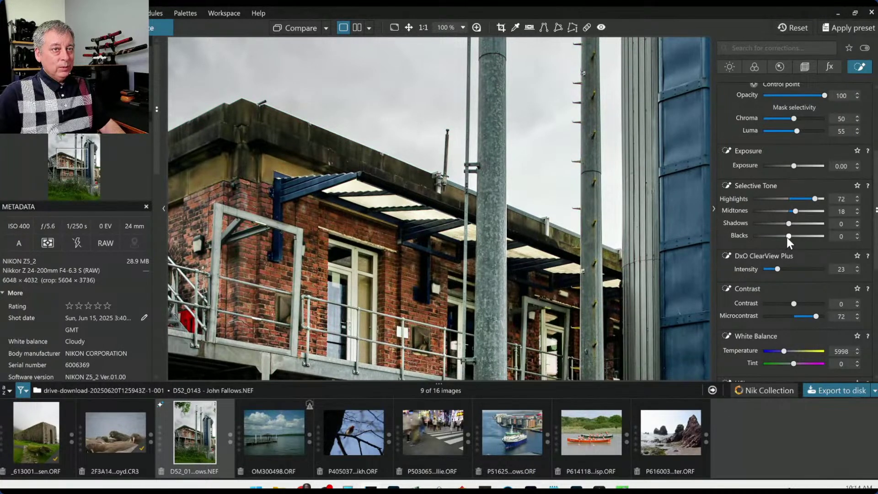
pyautogui.moveTo(786, 237); pyautogui.dragTo(779, 237)
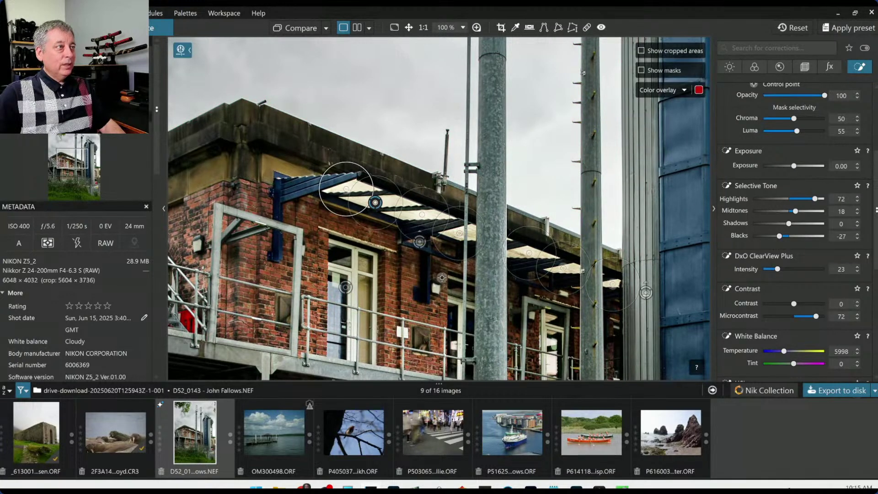
pyautogui.scroll(-1, 449, 288)
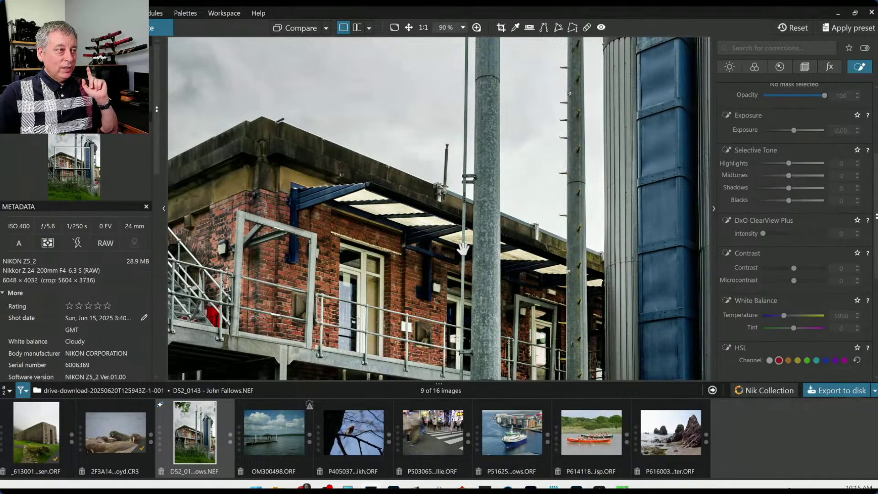
pyautogui.scroll(4, 463, 248)
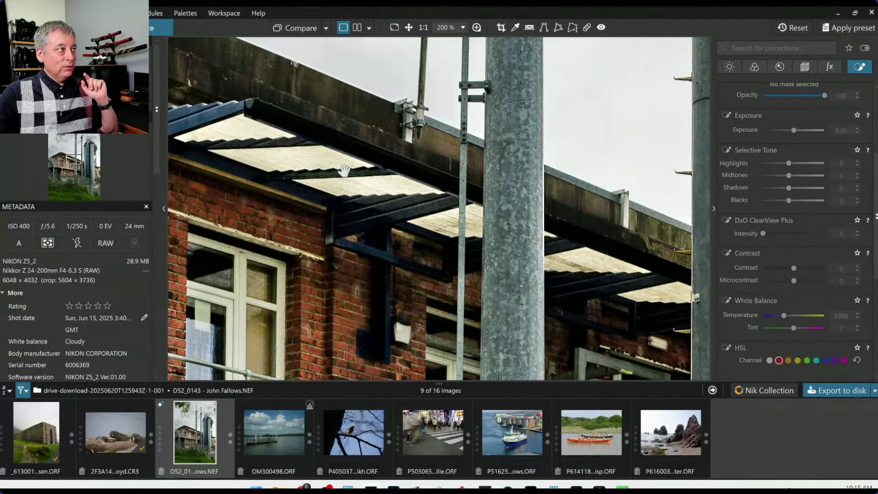
pyautogui.scroll(-4, 338, 246)
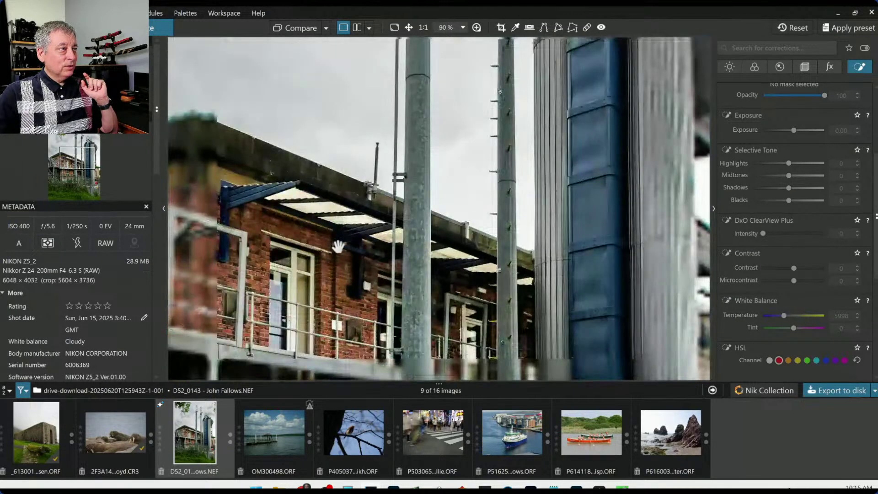
pyautogui.scroll(-3, 337, 246)
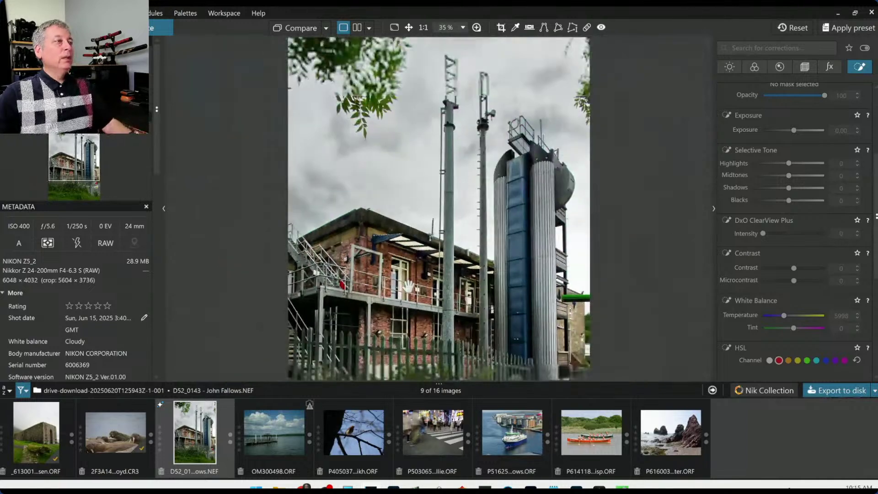
pyautogui.scroll(-1, 409, 287)
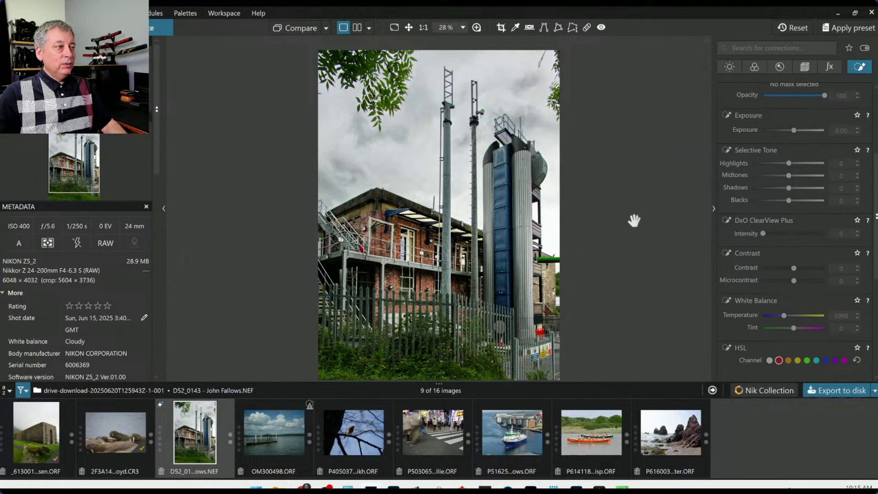
# Select the control line mask covering the whole building and set its microcontrast to 81, leaving contrast at 0.
pyautogui.scroll(4, 803, 189)
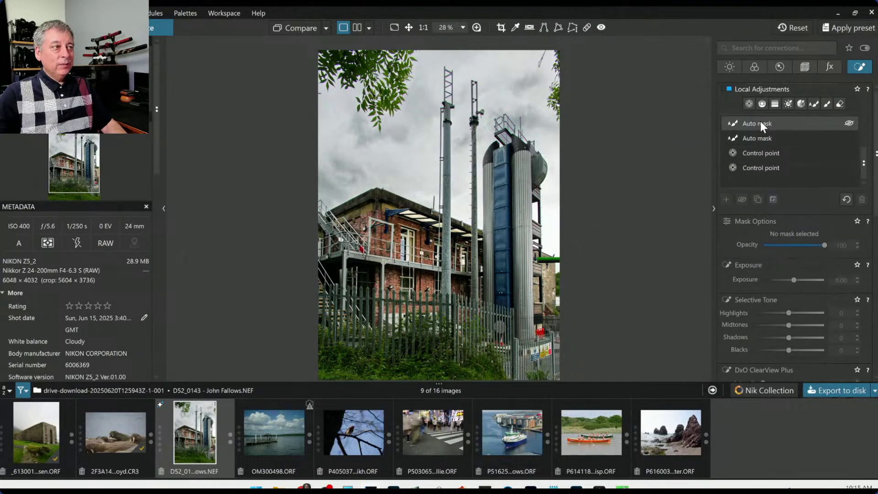
pyautogui.click(753, 153)
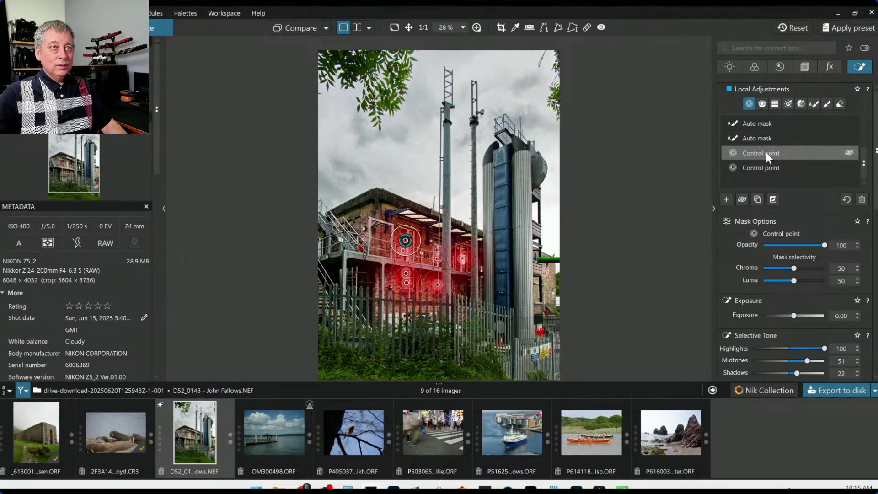
pyautogui.scroll(2, 767, 151)
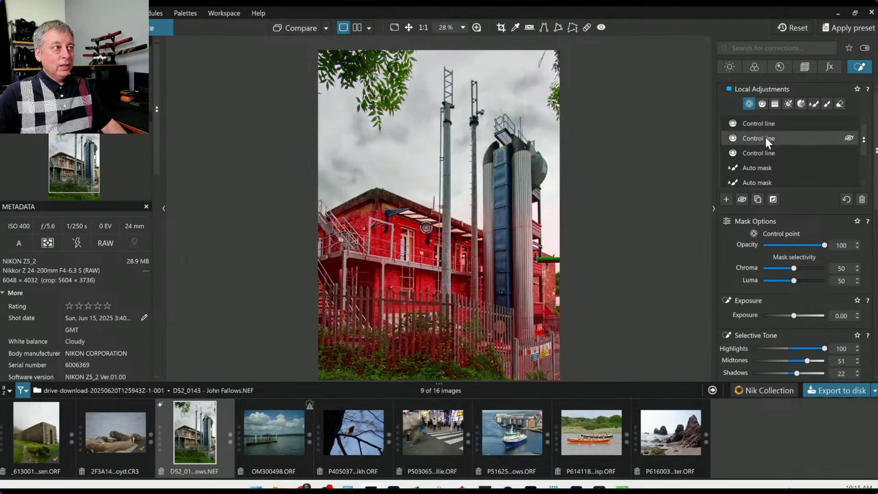
pyautogui.click(765, 138)
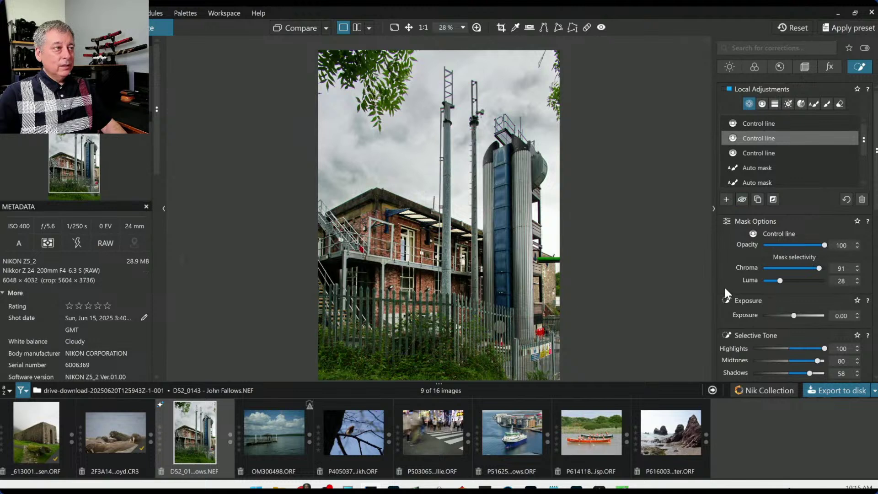
pyautogui.scroll(-3, 725, 287)
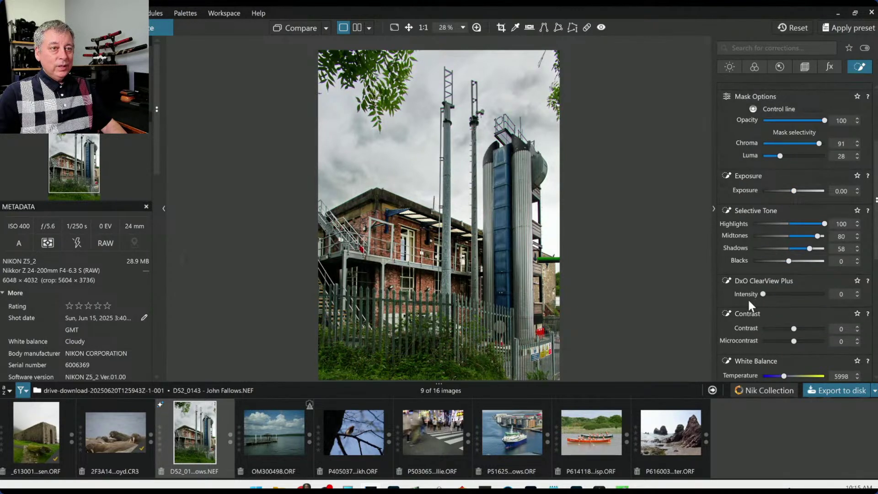
pyautogui.scroll(-2, 772, 296)
pyautogui.moveTo(794, 266); pyautogui.dragTo(816, 267)
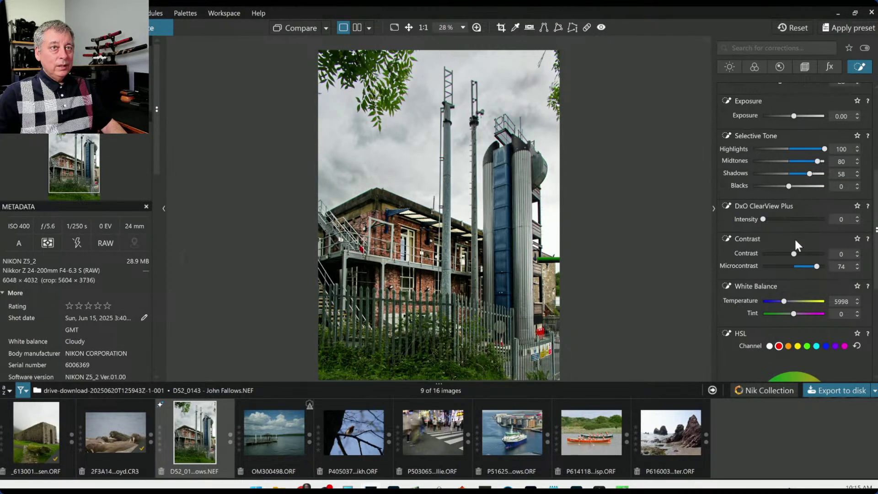
pyautogui.moveTo(793, 253)
pyautogui.mouseDown()
pyautogui.moveTo(801, 254)
pyautogui.moveTo(776, 254)
pyautogui.mouseUp()
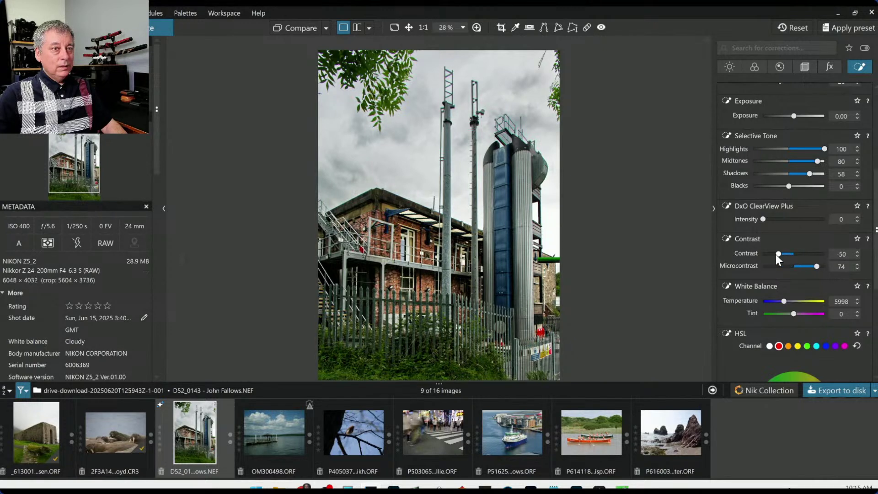
pyautogui.doubleClick(774, 254)
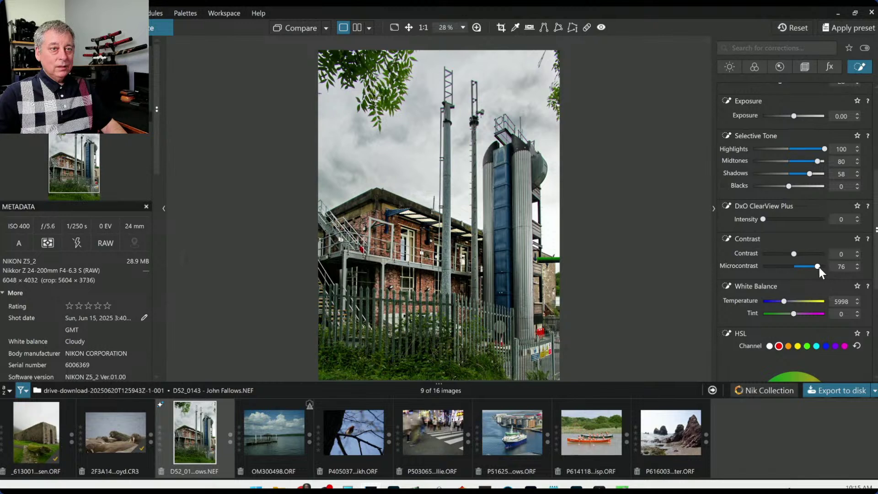
pyautogui.moveTo(819, 268)
pyautogui.mouseDown()
pyautogui.moveTo(839, 271)
pyautogui.moveTo(824, 271)
pyautogui.mouseUp()
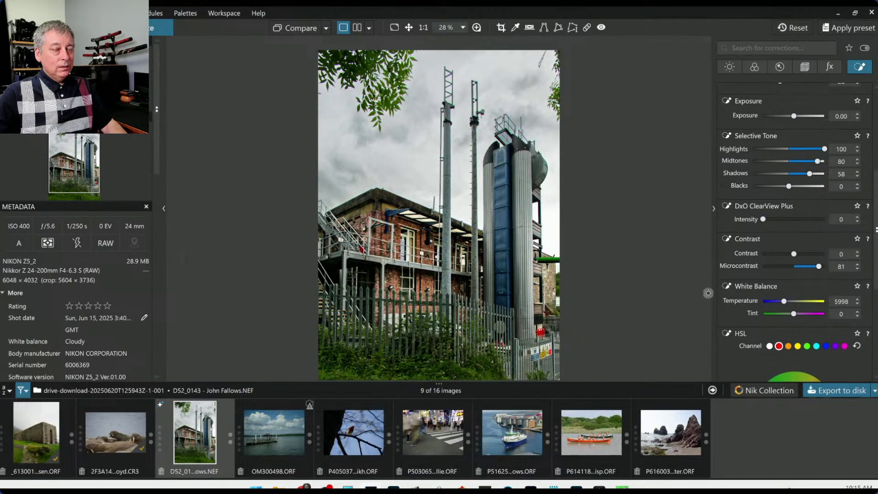
# Set the red HSL channel's saturation to 30 for the building's control line mask.
pyautogui.scroll(-3, 745, 322)
pyautogui.scroll(-1, 750, 330)
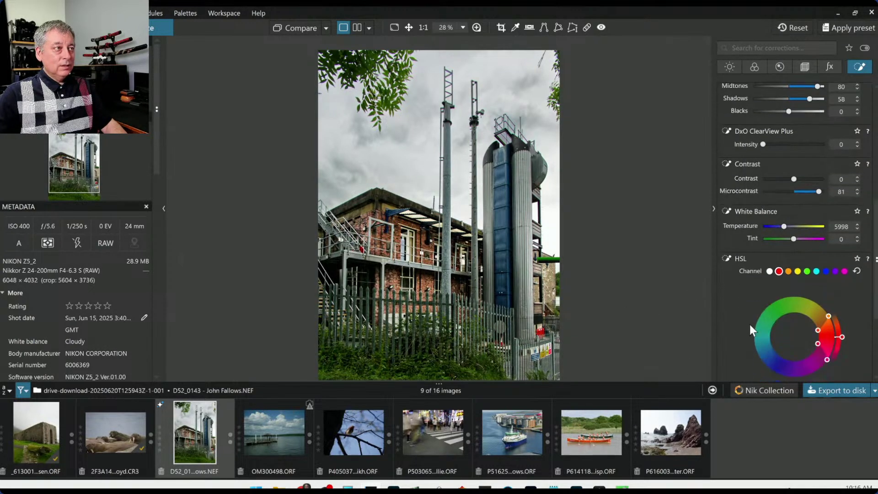
pyautogui.scroll(-1, 749, 330)
pyautogui.scroll(-2, 751, 329)
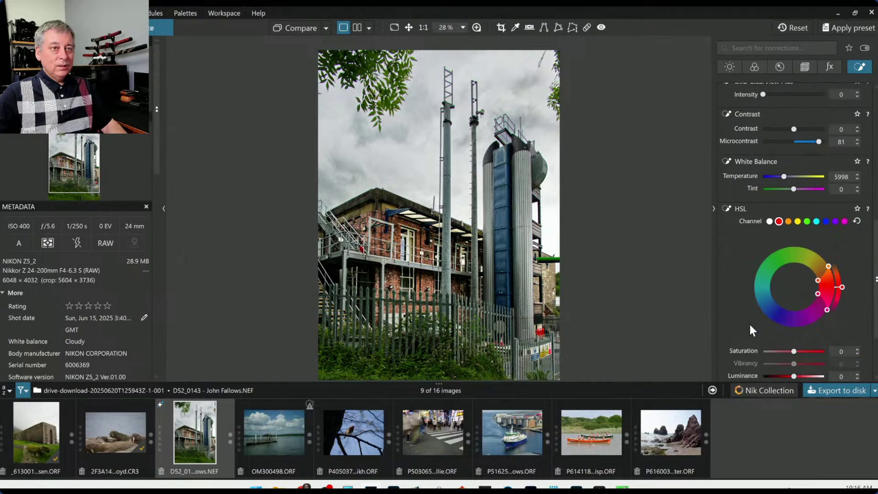
pyautogui.moveTo(792, 326); pyautogui.dragTo(803, 325)
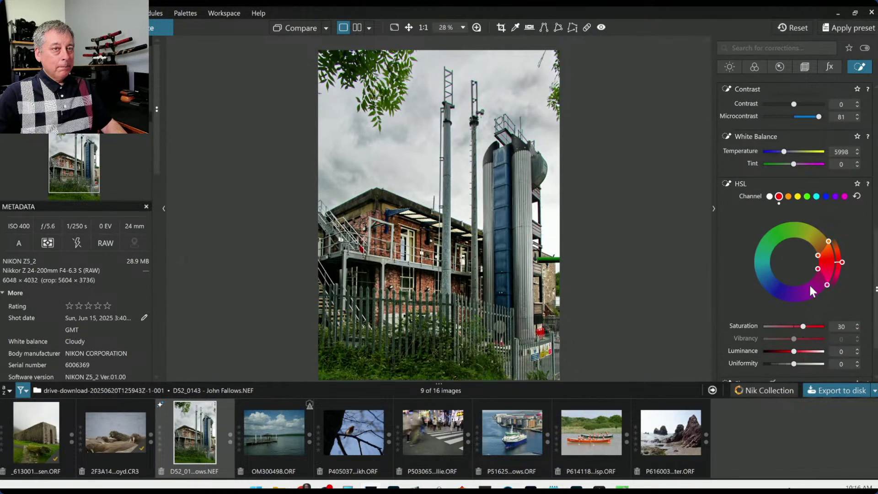
# Shift the upper edge of the red HSL channel's hue range slightly towards orange for the building's control line mask.
pyautogui.moveTo(818, 256); pyautogui.dragTo(817, 251)
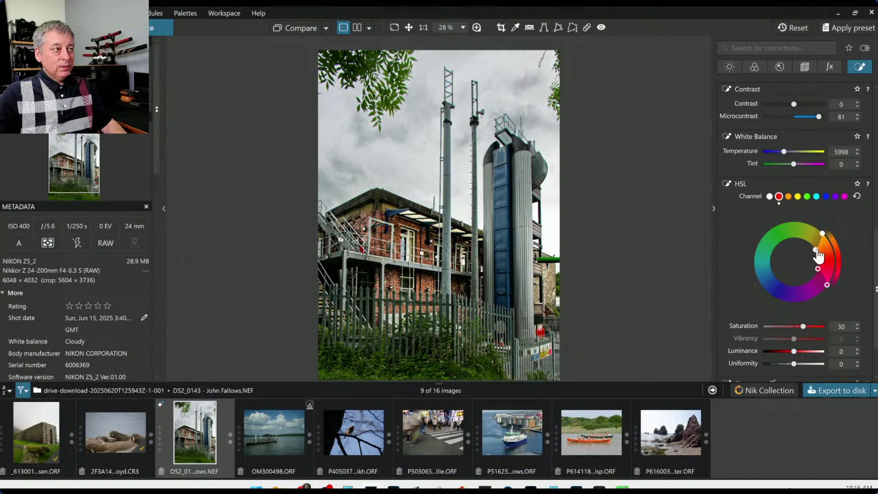
pyautogui.press('l')
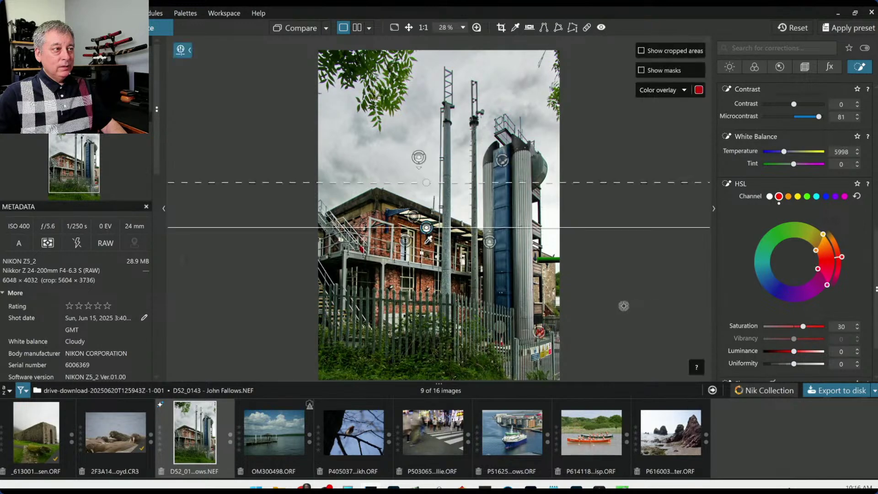
pyautogui.press('l')
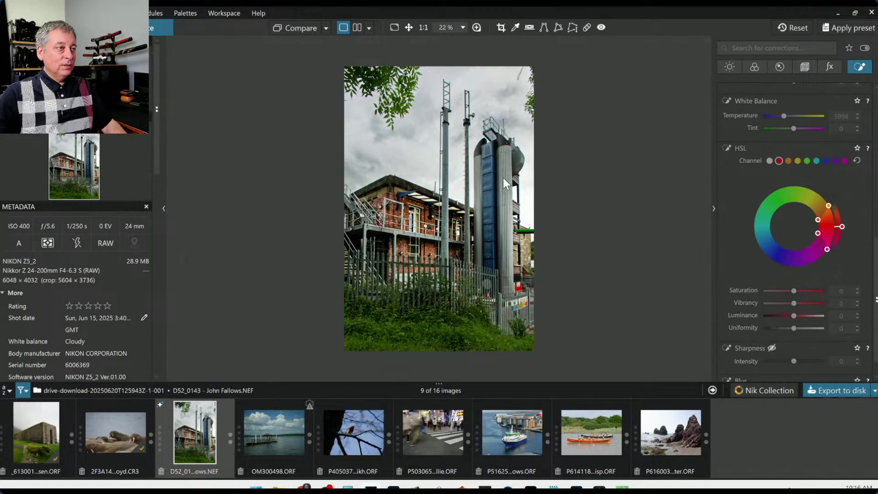
# Select the third control line, move its line higher on the blue tower, and set mask selectivity to chroma 50 and luma 92.
pyautogui.scroll(10, 763, 218)
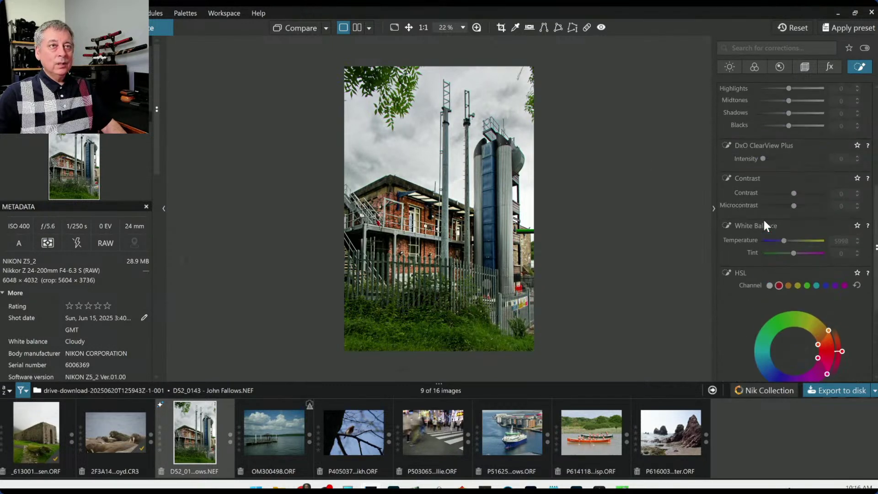
pyautogui.click(759, 153)
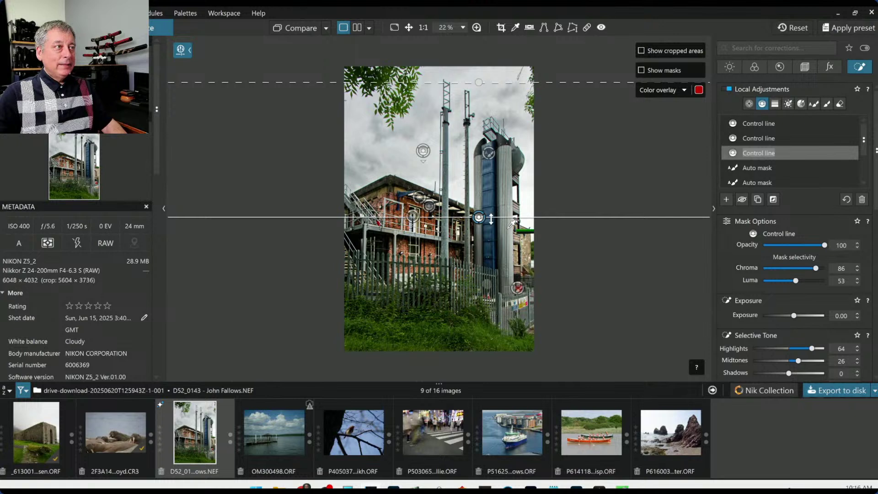
pyautogui.moveTo(479, 218); pyautogui.dragTo(483, 177)
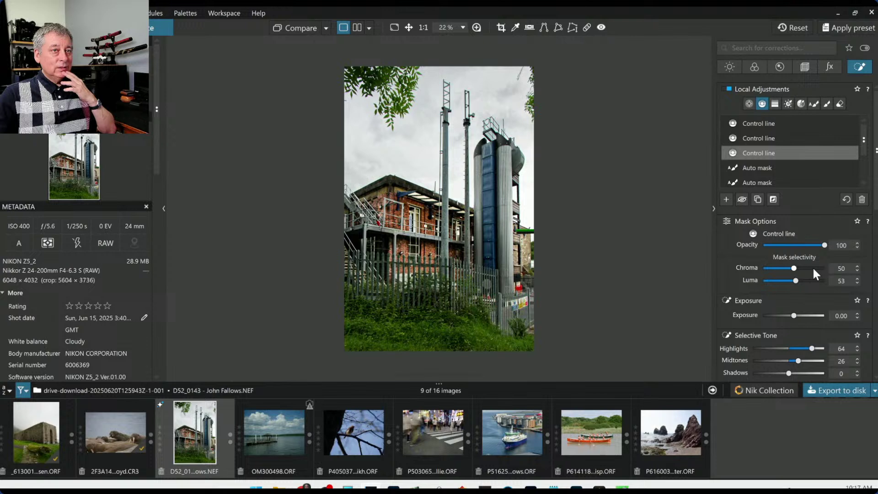
pyautogui.moveTo(796, 281); pyautogui.dragTo(819, 281)
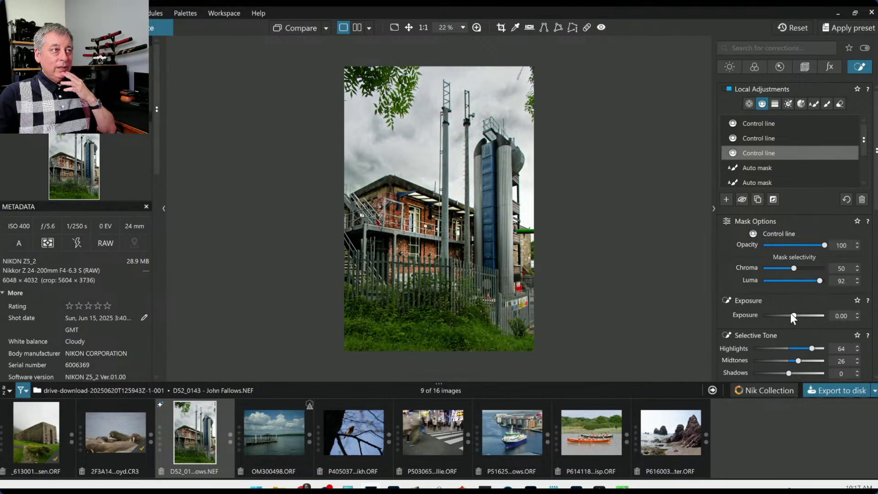
# Set the tower control line's highlights to 100, midtones to 46, ClearView Plus to 44, contrast to 47 and microcontrast to 100.
pyautogui.scroll(-2, 790, 312)
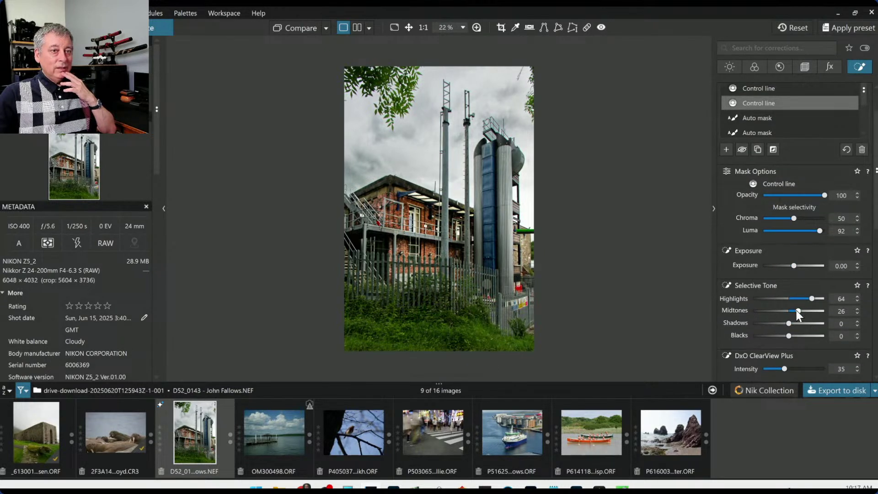
pyautogui.moveTo(812, 299); pyautogui.dragTo(821, 298)
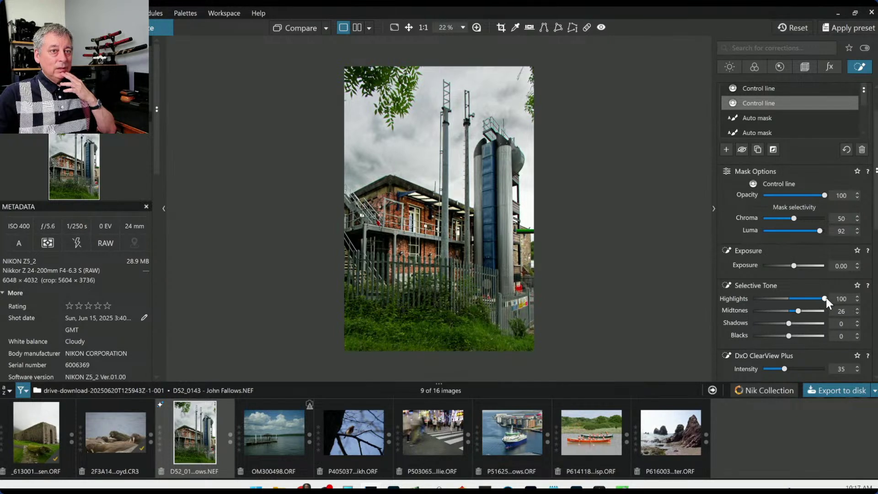
pyautogui.scroll(-2, 813, 337)
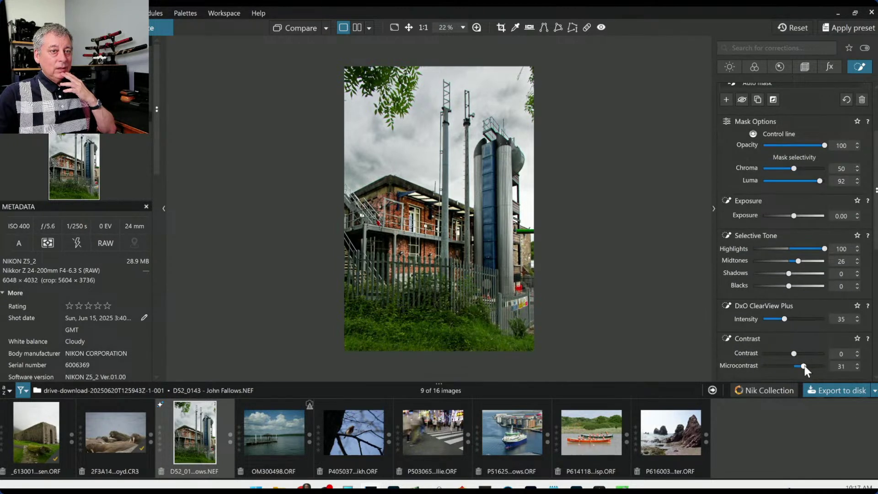
pyautogui.moveTo(803, 366)
pyautogui.mouseDown()
pyautogui.moveTo(824, 368)
pyautogui.moveTo(809, 355)
pyautogui.mouseUp()
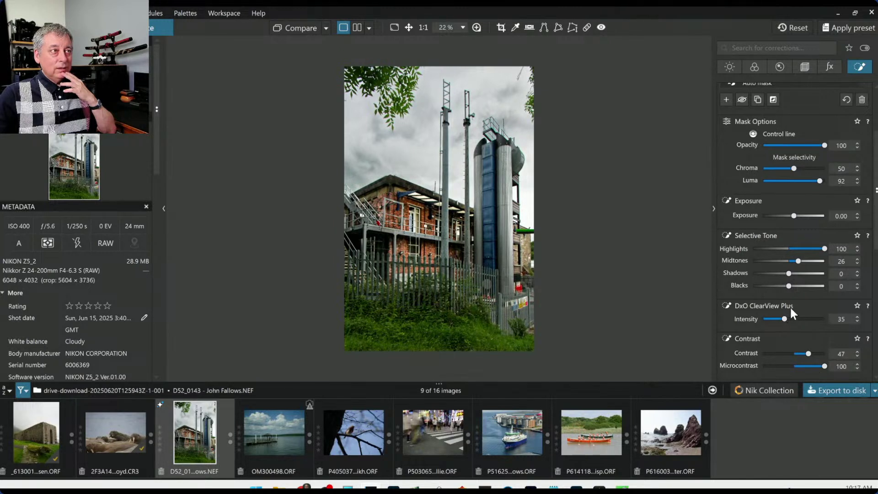
pyautogui.moveTo(784, 319); pyautogui.dragTo(790, 319)
pyautogui.moveTo(799, 261); pyautogui.dragTo(805, 261)
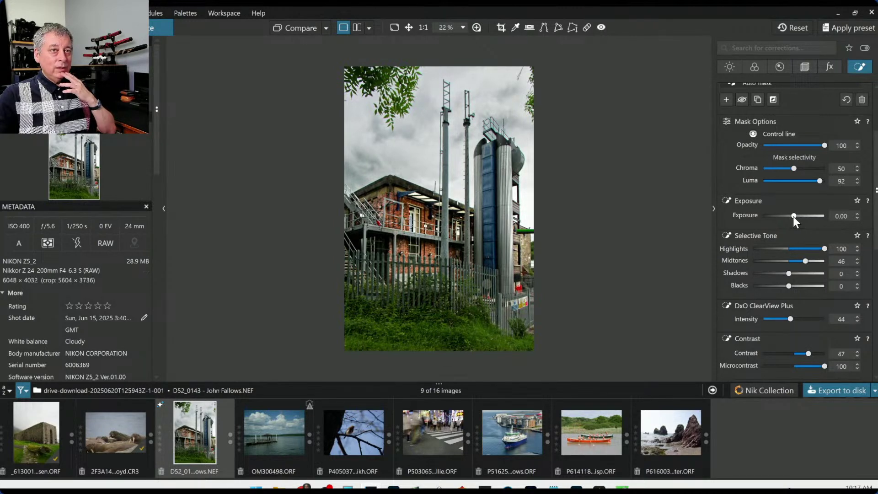
pyautogui.moveTo(794, 216); pyautogui.dragTo(807, 216)
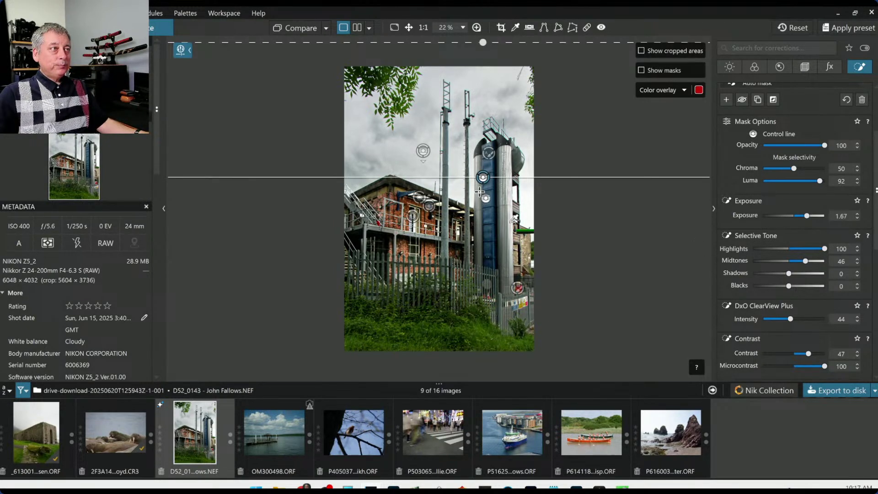
pyautogui.scroll(3, 757, 264)
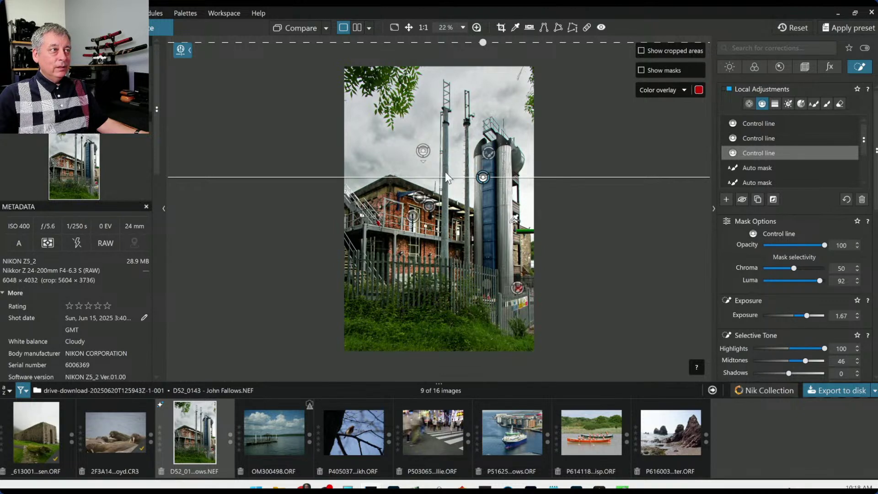
pyautogui.moveTo(446, 171); pyautogui.dragTo(445, 117)
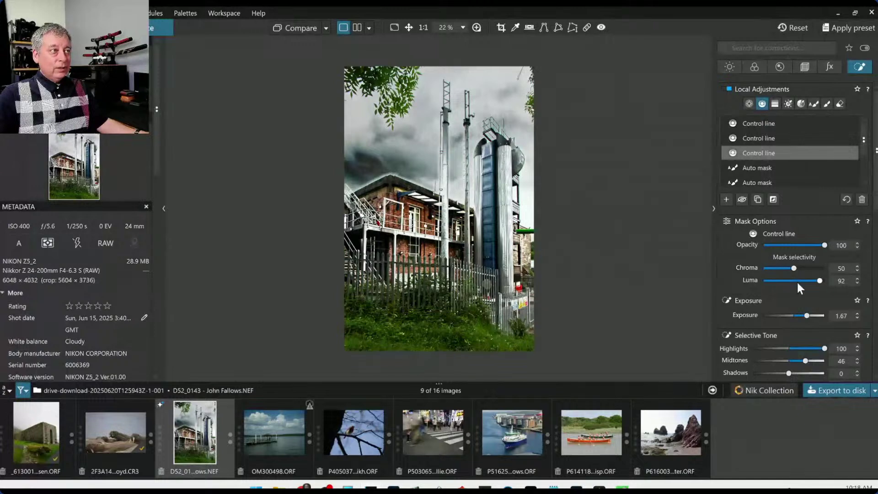
pyautogui.doubleClick(806, 315)
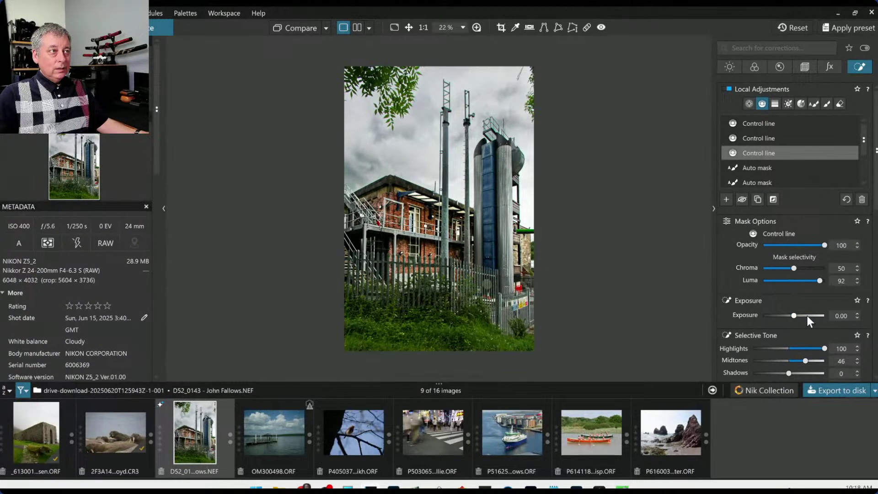
# Set the tower control line's exposure to 1.55 and check its mask coverage on the metal cladding.
pyautogui.moveTo(599, 286)
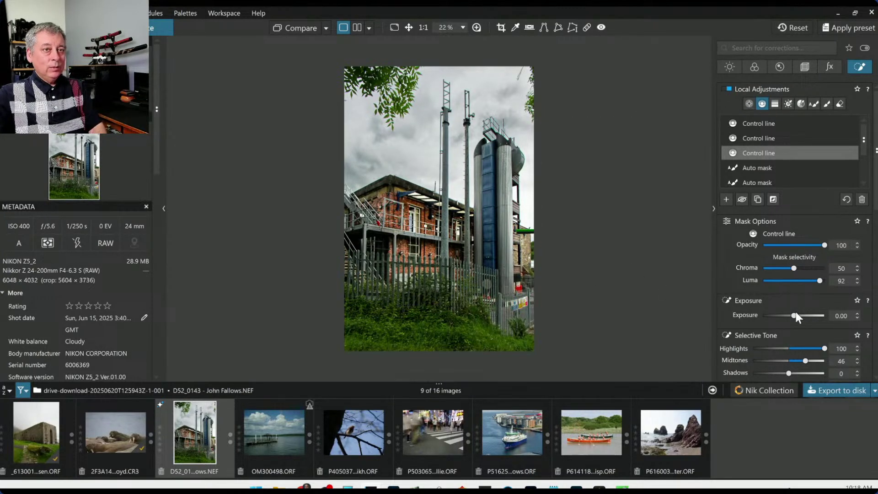
pyautogui.moveTo(793, 316); pyautogui.dragTo(806, 316)
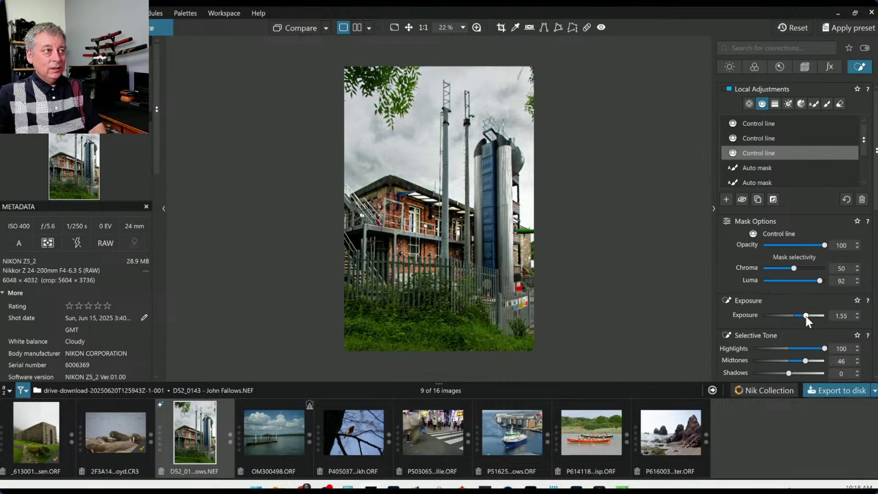
pyautogui.moveTo(757, 153)
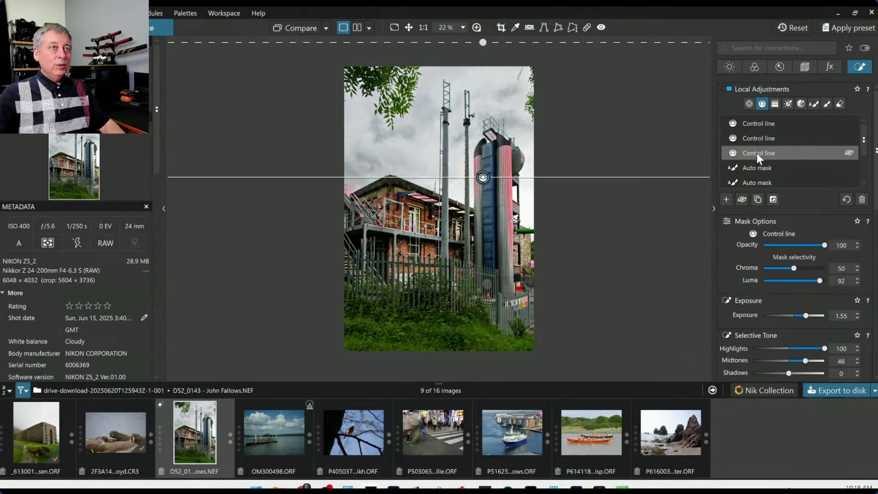
# Select the sky's control line, try small exposure reductions, and set its highlights to -80 with exposure at 0.00.
pyautogui.click(758, 124)
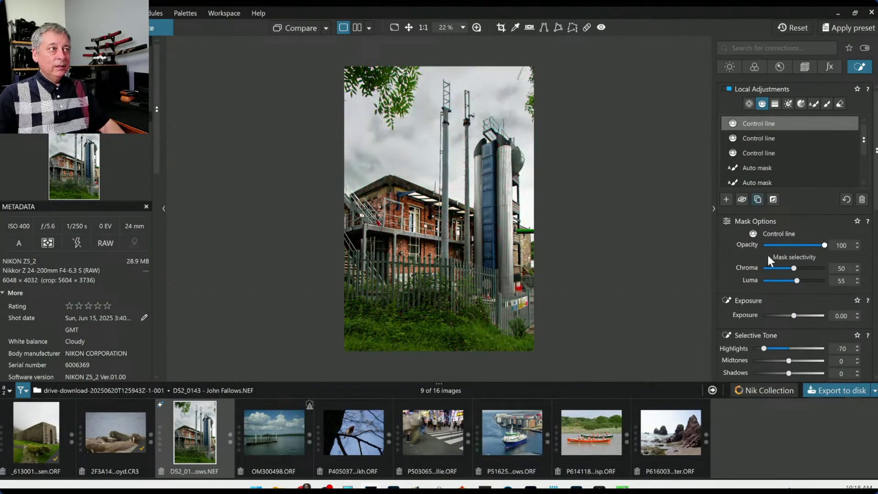
pyautogui.moveTo(573, 261)
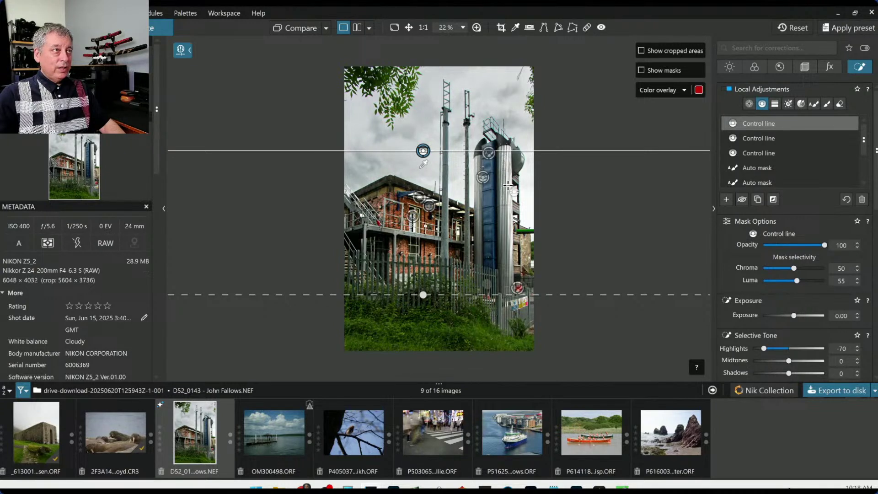
pyautogui.scroll(-3, 808, 308)
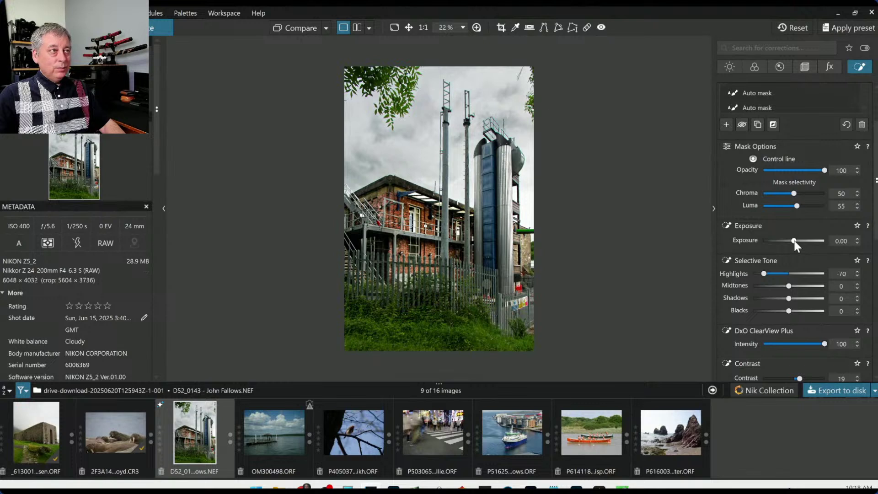
pyautogui.scroll(-2, 794, 241)
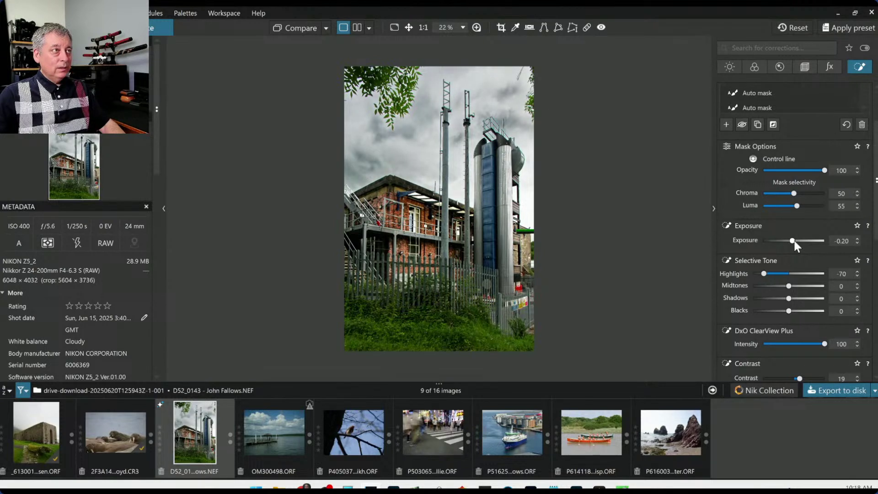
pyautogui.moveTo(764, 273); pyautogui.dragTo(756, 273)
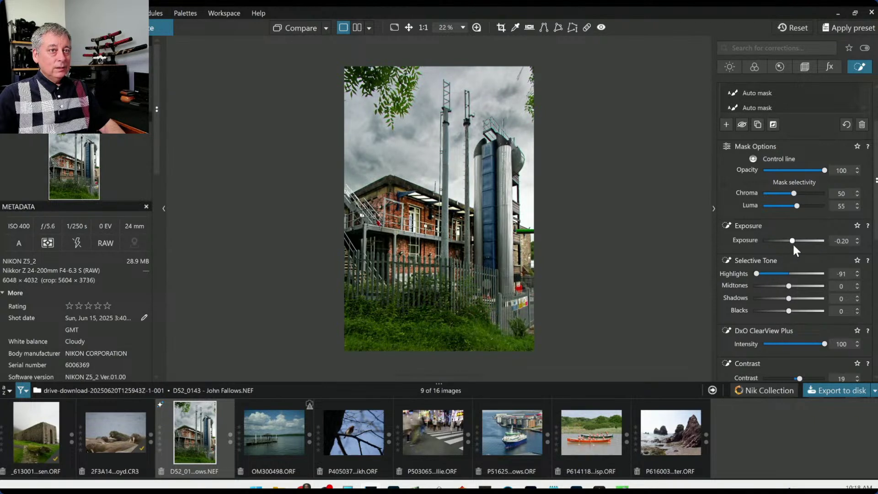
pyautogui.scroll(2, 794, 241)
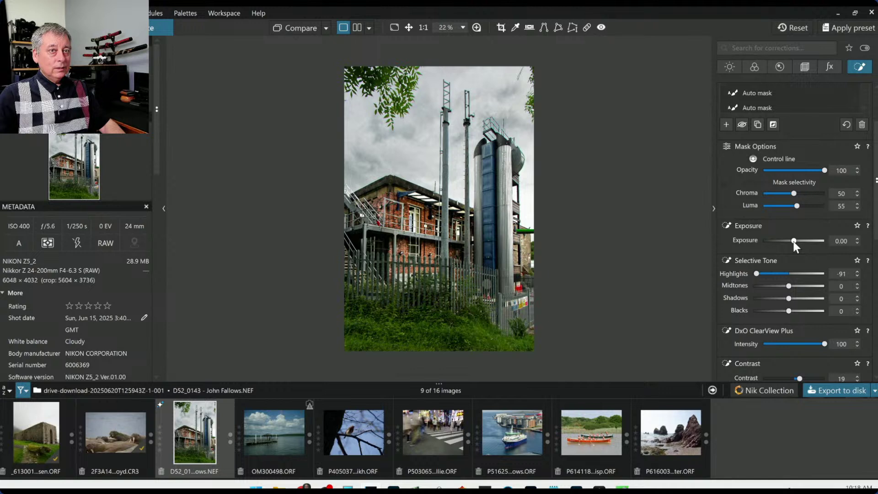
pyautogui.scroll(-2, 796, 247)
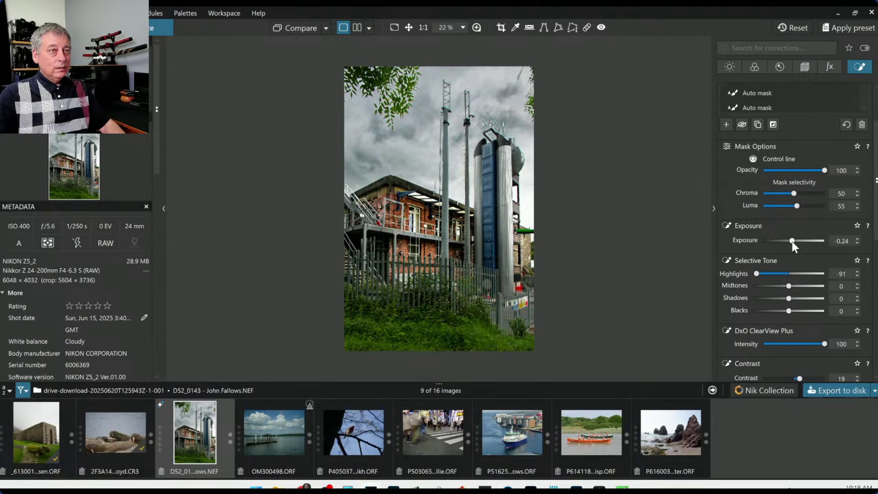
pyautogui.scroll(3, 793, 242)
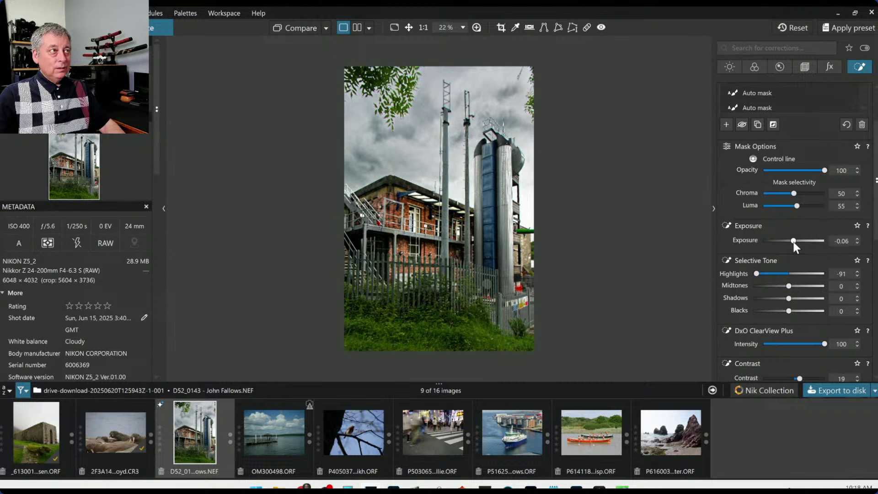
pyautogui.scroll(-1, 794, 241)
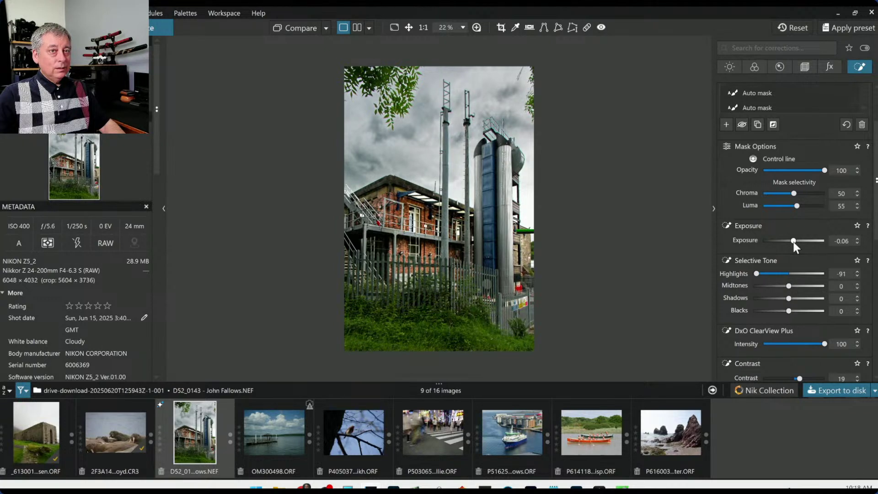
pyautogui.scroll(2, 794, 242)
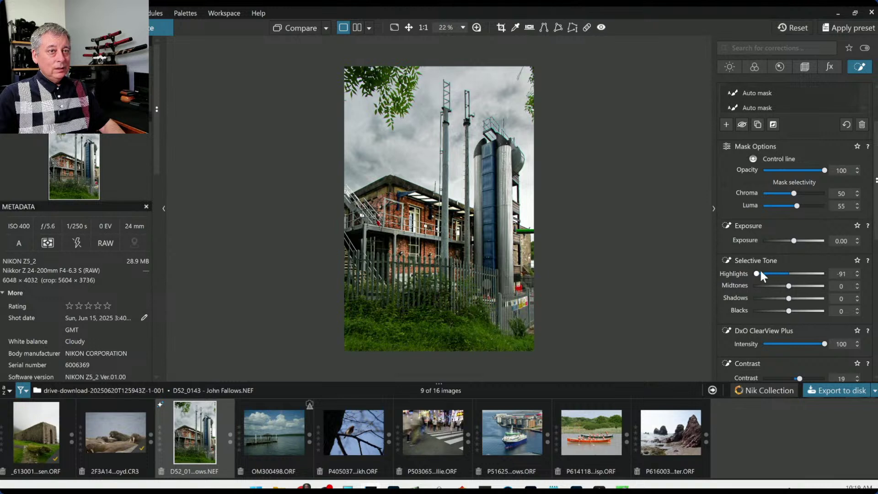
pyautogui.scroll(2, 761, 273)
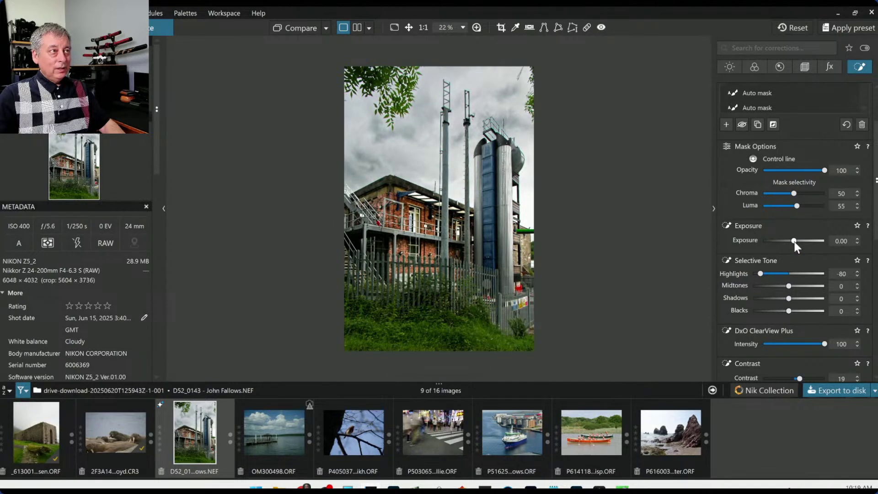
# Enable Soft Proofing for the photo with the sRGB IEC61966-2.1 ICC profile.
pyautogui.scroll(-8, 739, 297)
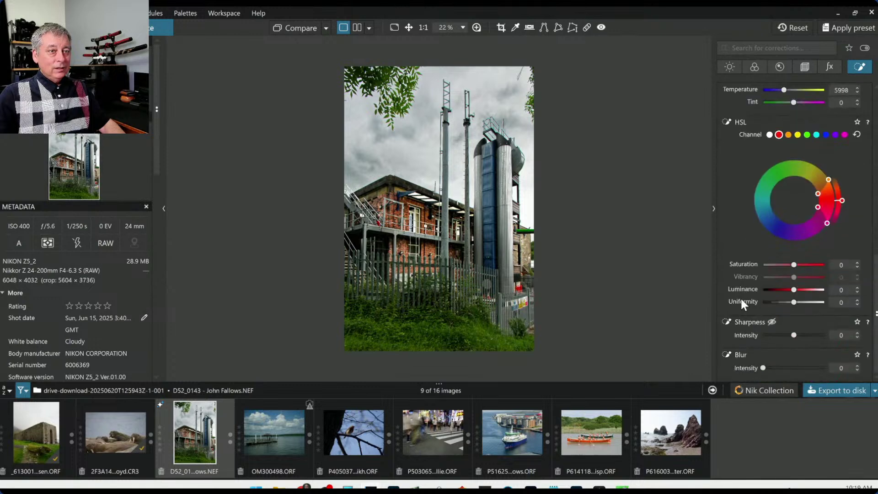
pyautogui.click(756, 66)
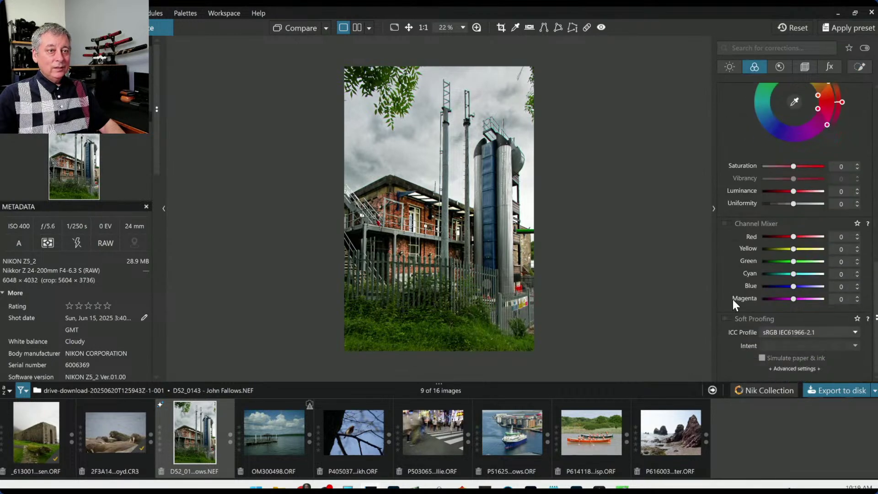
pyautogui.click(731, 319)
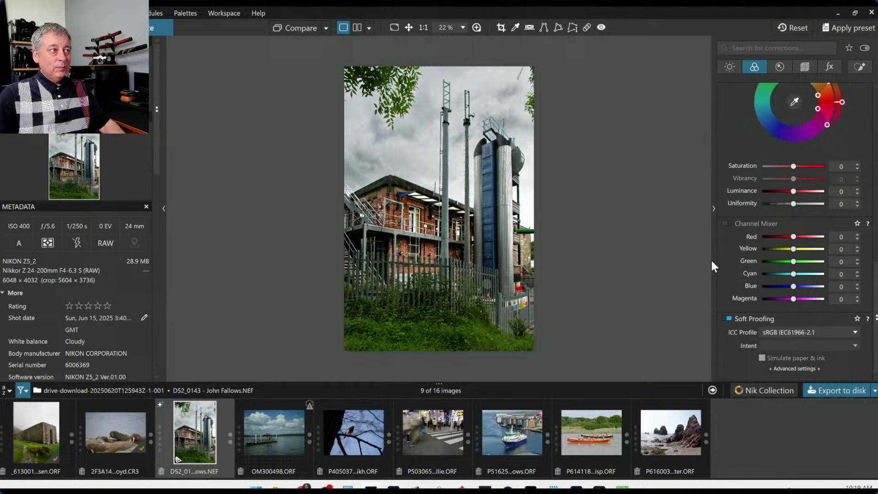
pyautogui.moveTo(481, 153)
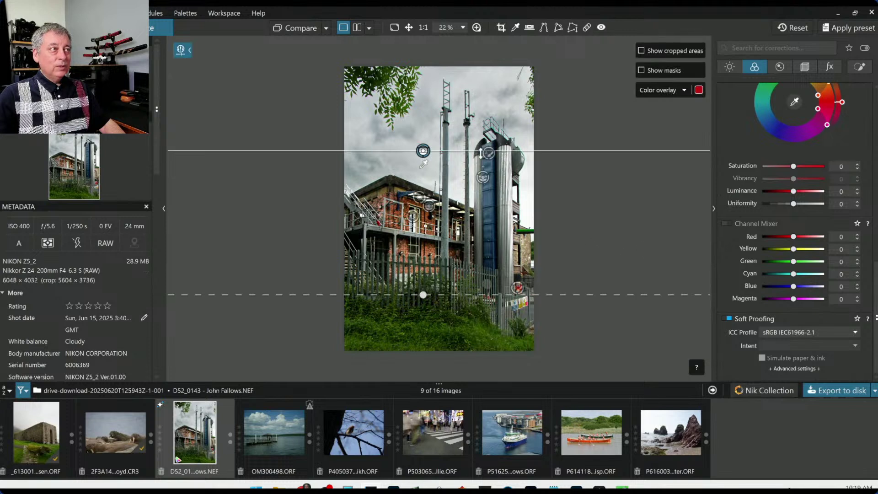
pyautogui.scroll(3, 749, 248)
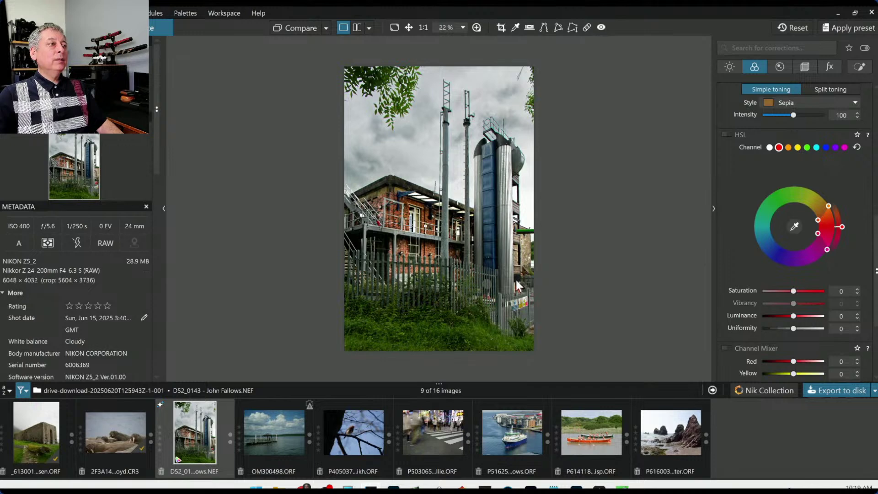
# Export the edited photo to disk with the Standard output option as a quality 93 JPEG in the original image folder.
pyautogui.click(826, 389)
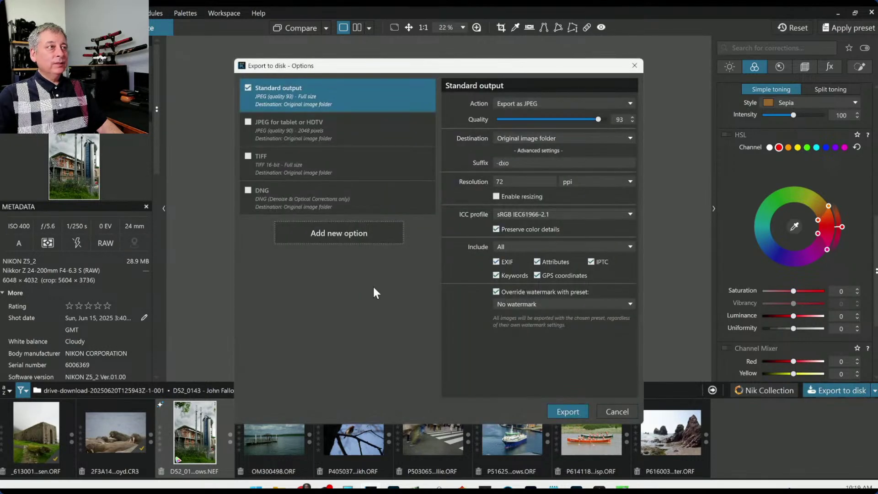
pyautogui.click(567, 411)
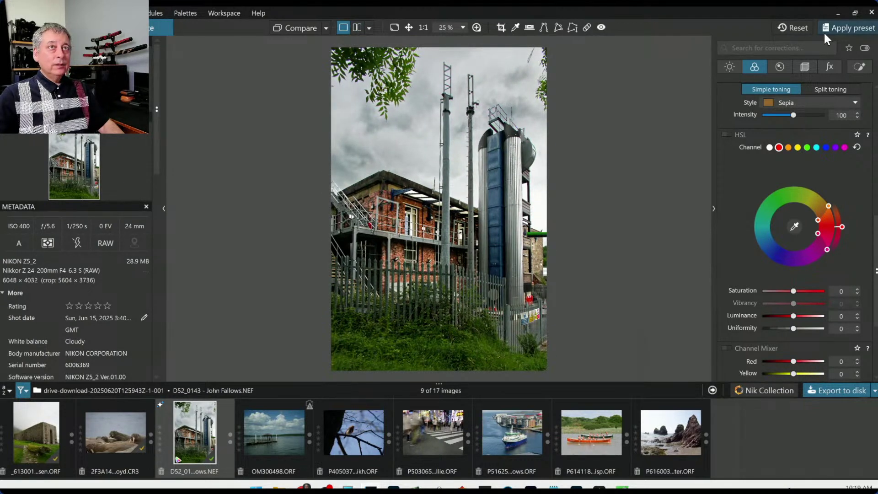
# Reset the photo's corrections and compare it side by side with the edited version as the reference image.
pyautogui.click(797, 27)
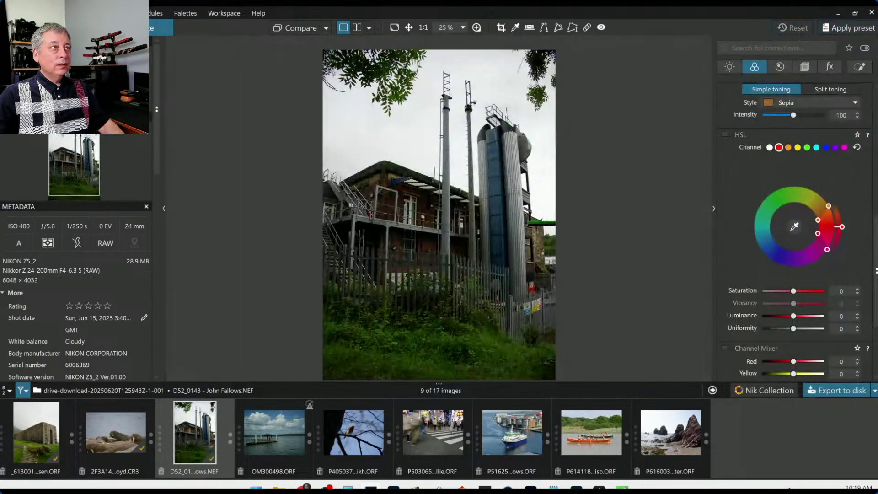
pyautogui.click(325, 29)
pyautogui.click(340, 92)
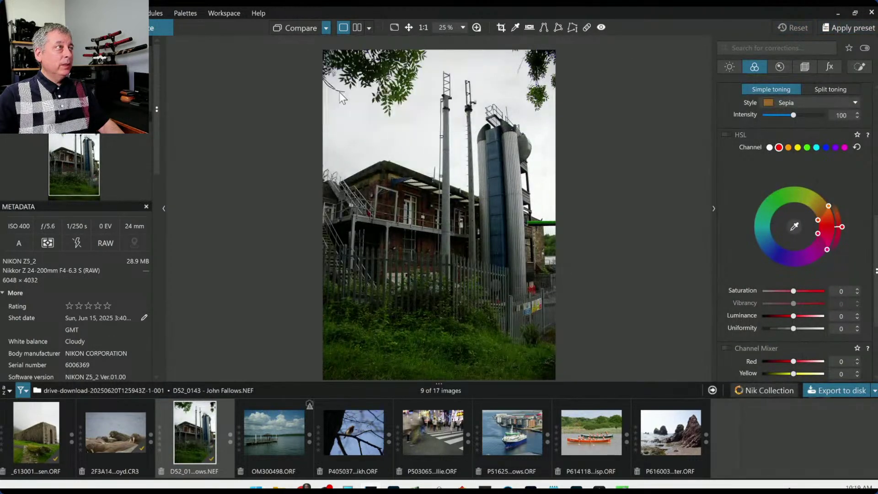
pyautogui.click(357, 29)
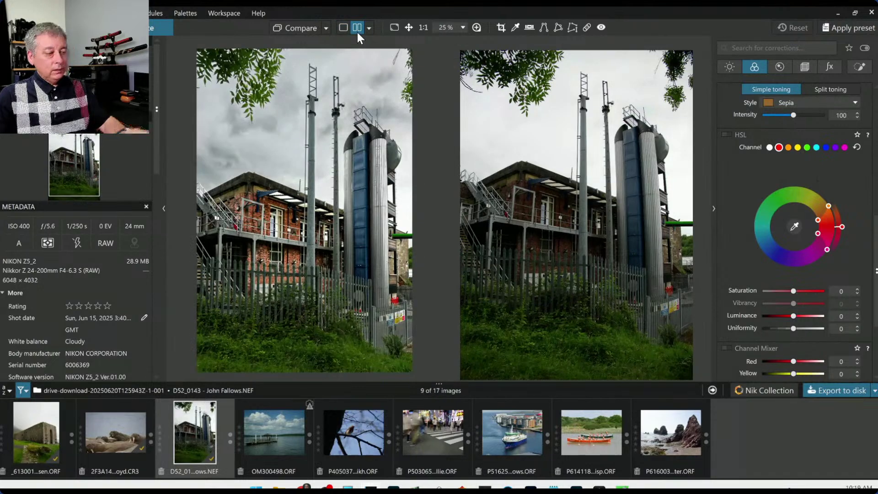
# Hide the palettes and collapse the filmstrip to inspect the enlarged side-by-side comparison, and return to the single-image view.
pyautogui.press('Tab')
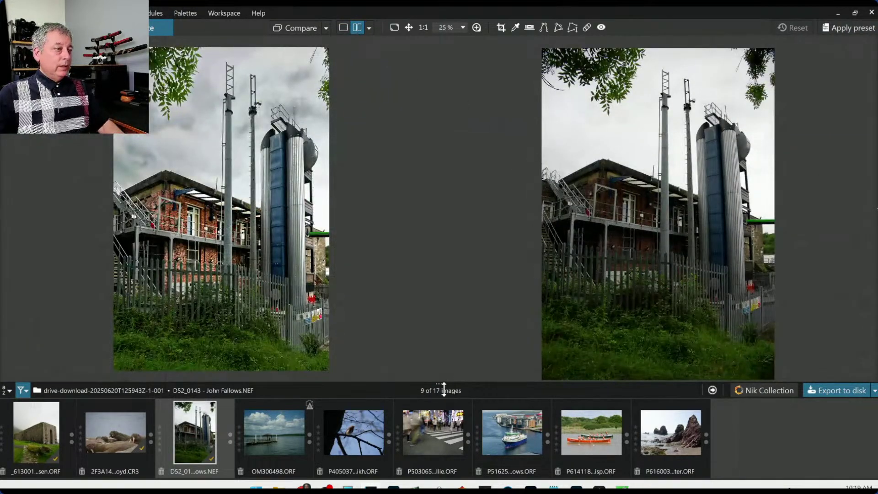
pyautogui.moveTo(444, 385); pyautogui.dragTo(459, 465)
pyautogui.scroll(1, 548, 315)
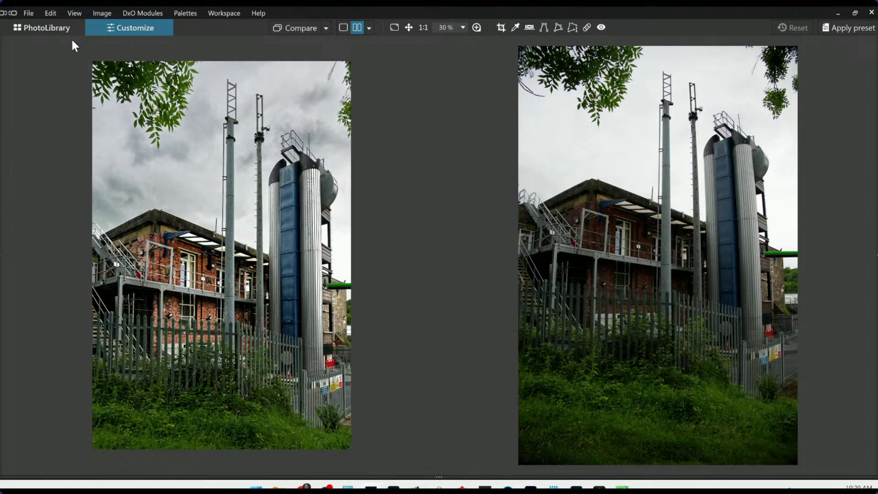
pyautogui.click(343, 27)
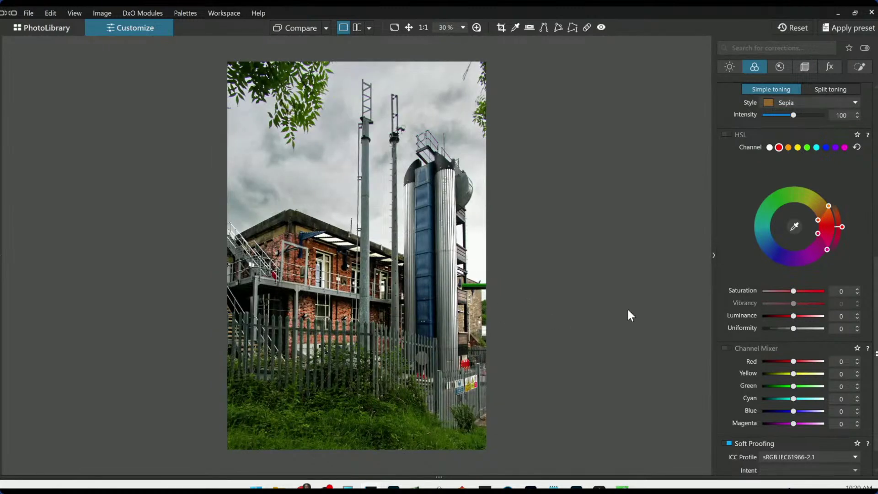
# Add a control line over the foreground metal fence, tilt it to follow the fence top, and check its mask.
pyautogui.scroll(7, 755, 220)
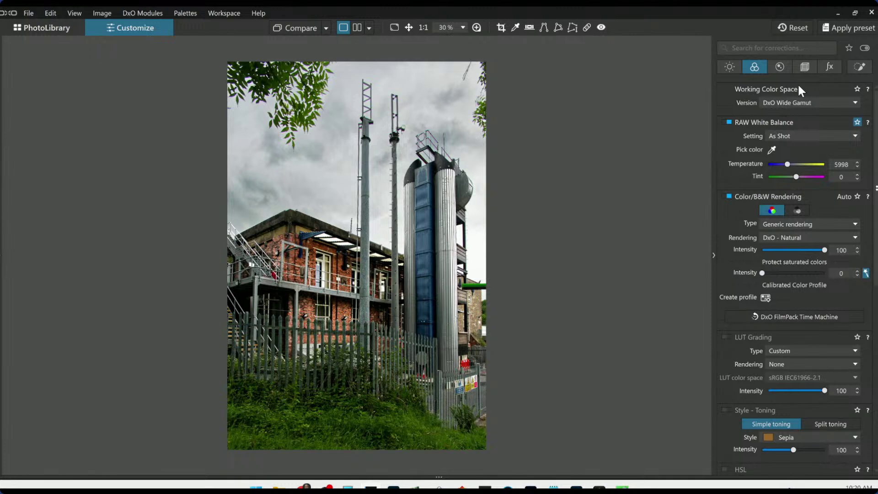
pyautogui.click(860, 68)
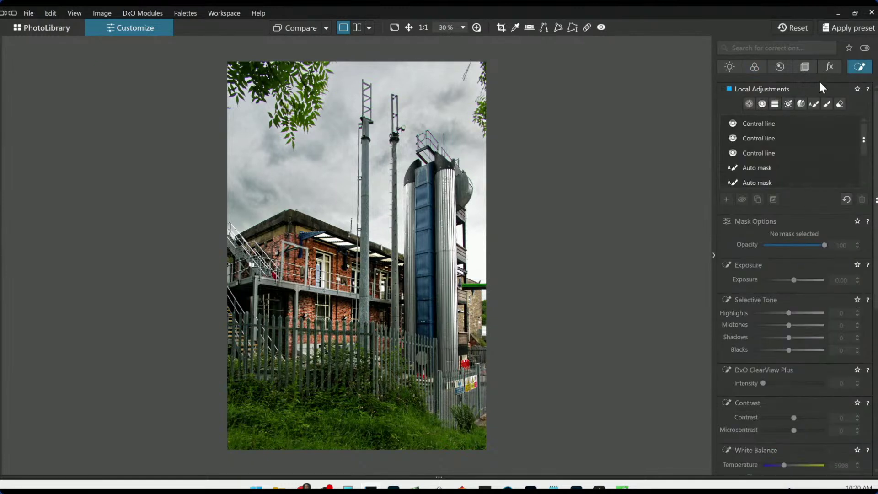
pyautogui.click(764, 105)
pyautogui.scroll(2, 363, 338)
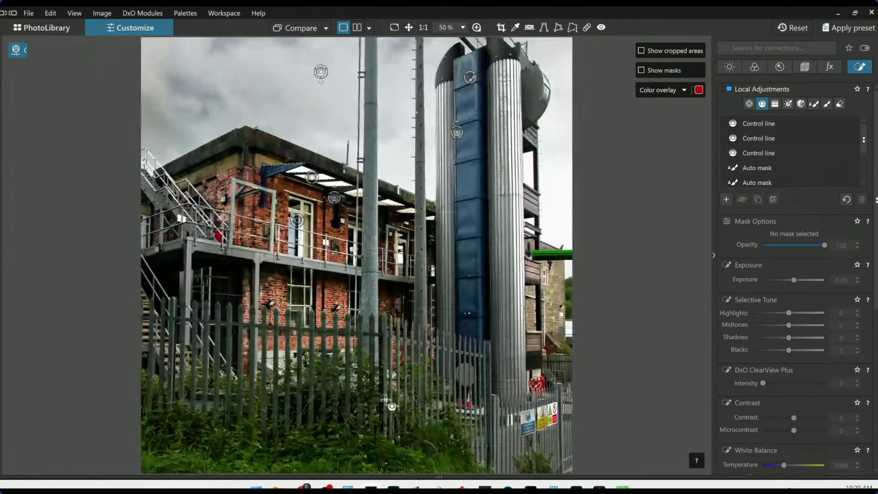
pyautogui.moveTo(385, 401)
pyautogui.mouseDown()
pyautogui.moveTo(386, 323)
pyautogui.moveTo(384, 394)
pyautogui.mouseUp()
pyautogui.press('m')
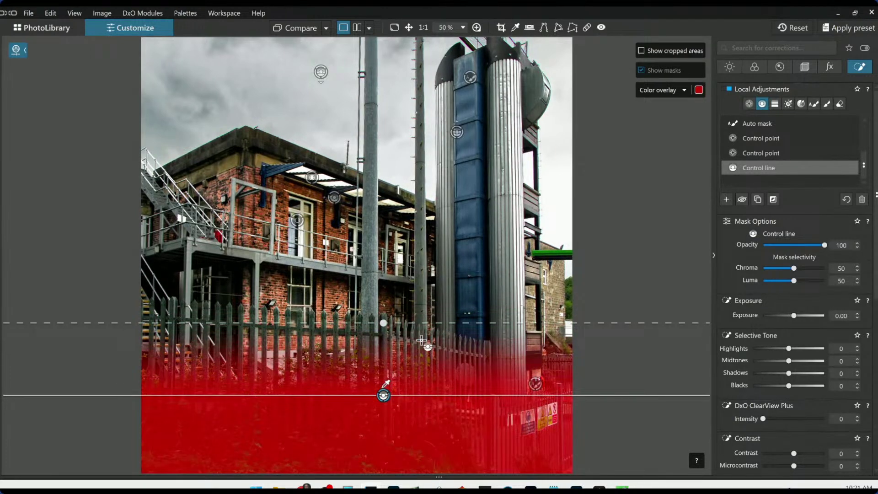
pyautogui.moveTo(384, 323); pyautogui.dragTo(397, 325)
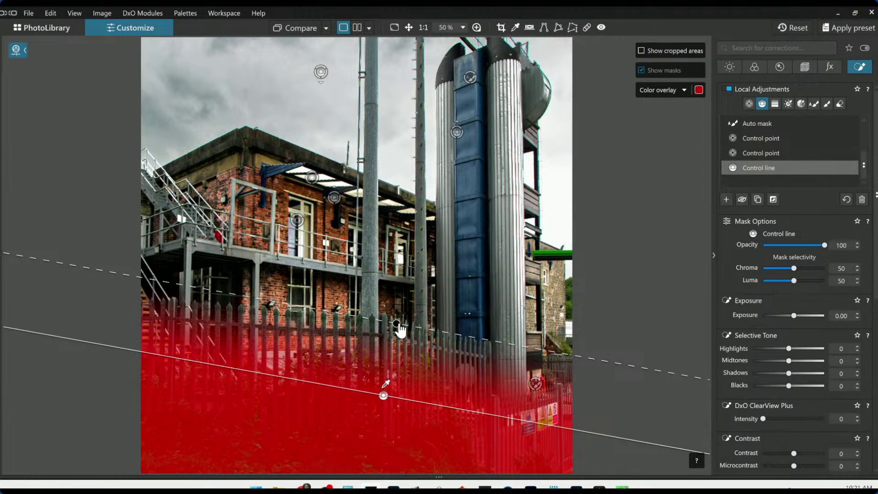
pyautogui.moveTo(385, 398); pyautogui.dragTo(384, 386)
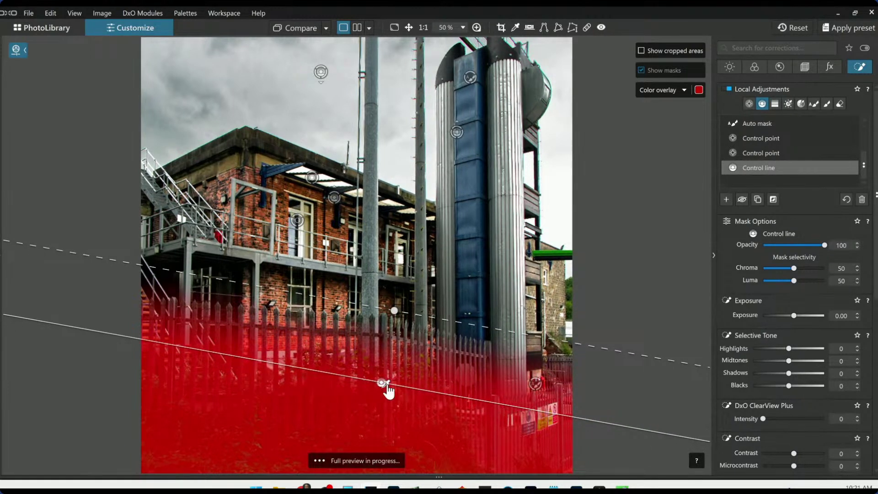
# Set the fence control line's chroma selectivity to 100 and its exposure to 0.92.
pyautogui.moveTo(793, 270); pyautogui.dragTo(813, 271)
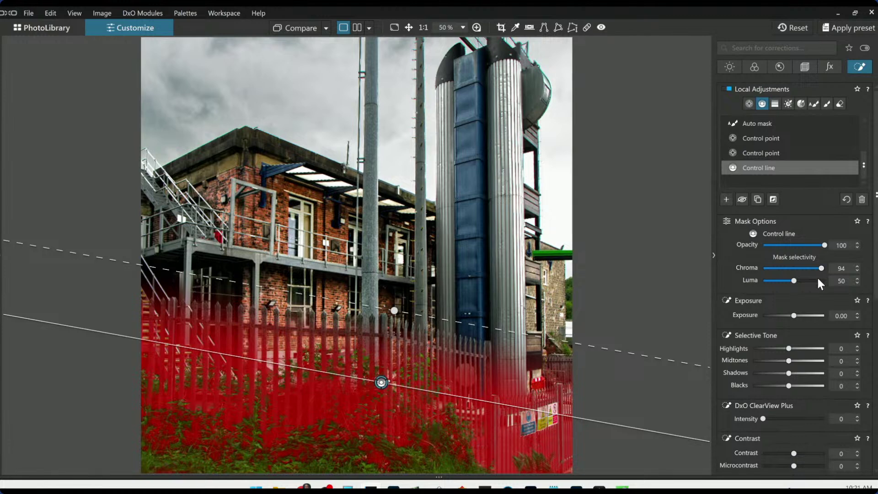
pyautogui.moveTo(819, 269); pyautogui.dragTo(832, 271)
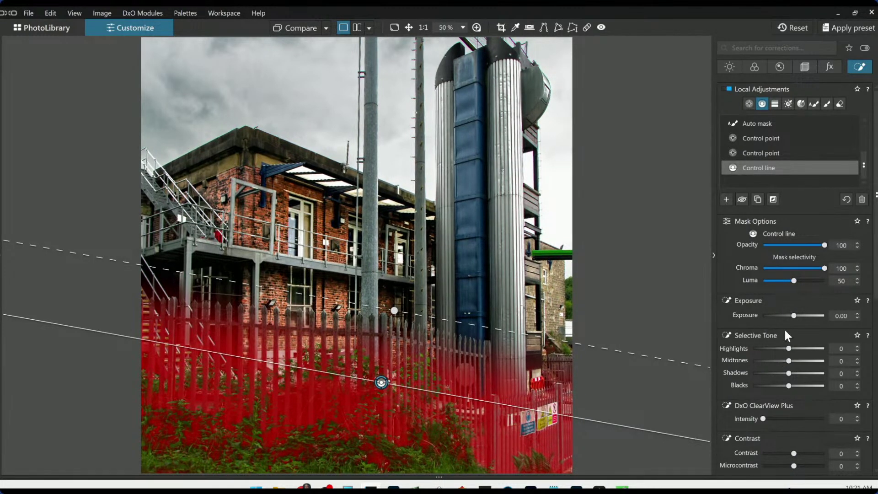
pyautogui.moveTo(794, 315); pyautogui.dragTo(801, 316)
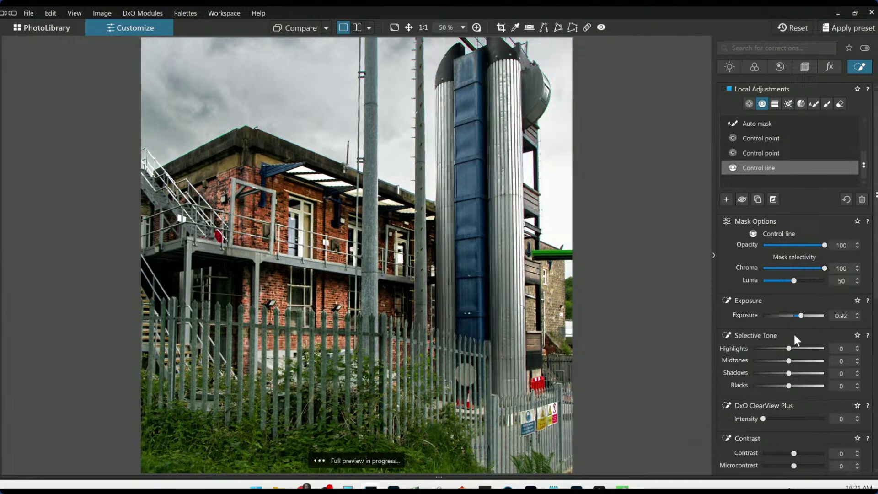
# Set the fence control line's highlights to 41, midtones to 22 and shadows to 5, and reposition its colour sampler on the fence.
pyautogui.moveTo(789, 348); pyautogui.dragTo(797, 349)
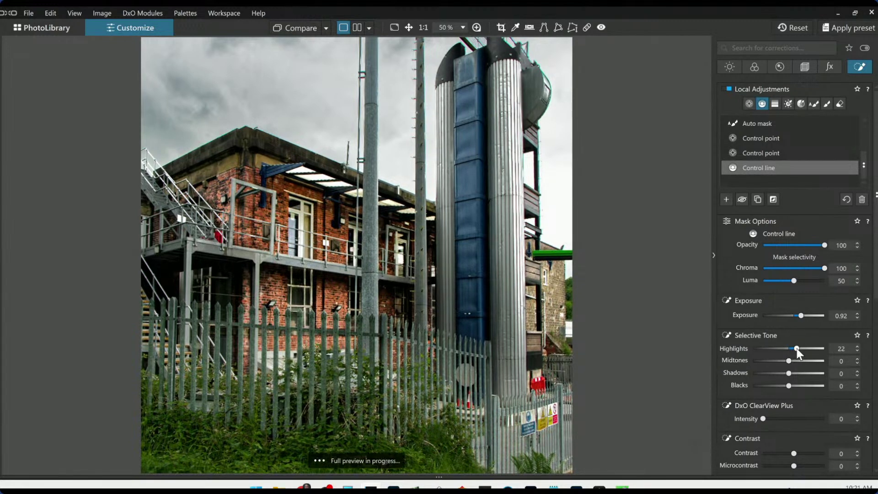
pyautogui.scroll(-2, 708, 343)
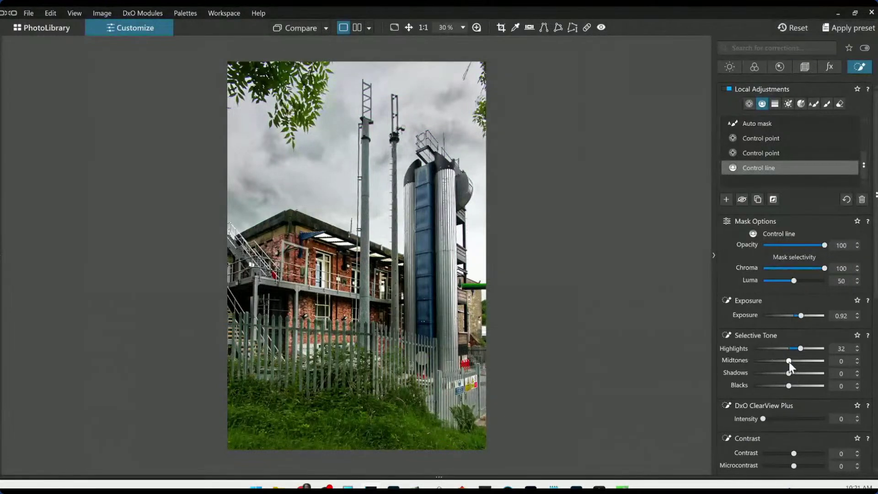
pyautogui.moveTo(789, 362); pyautogui.dragTo(791, 373)
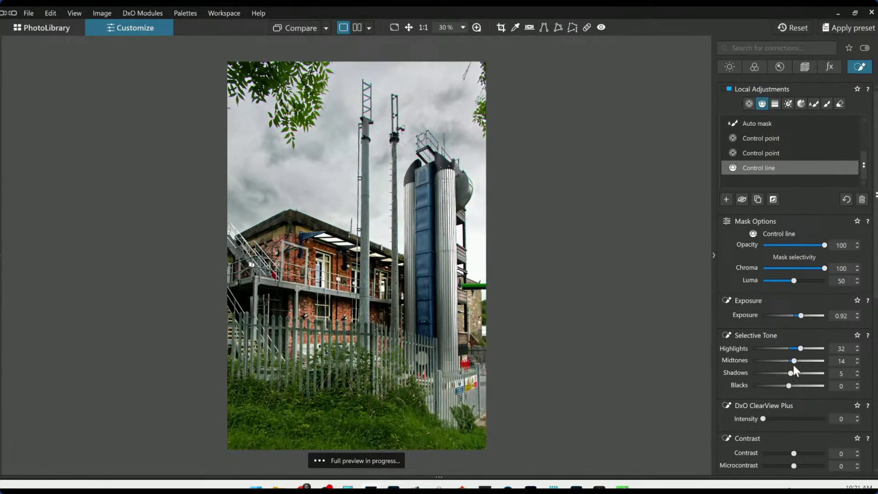
pyautogui.moveTo(793, 362)
pyautogui.mouseDown()
pyautogui.moveTo(804, 348)
pyautogui.moveTo(796, 361)
pyautogui.mouseUp()
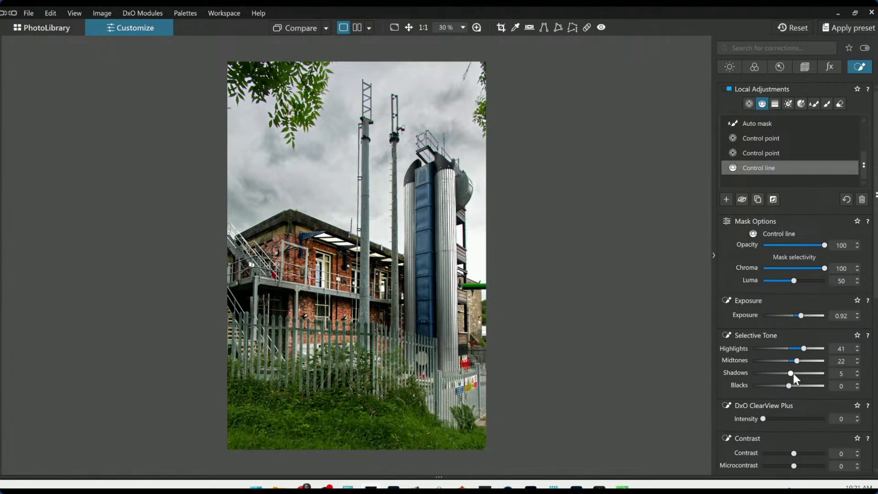
pyautogui.moveTo(372, 364)
pyautogui.moveTo(372, 366); pyautogui.dragTo(376, 363)
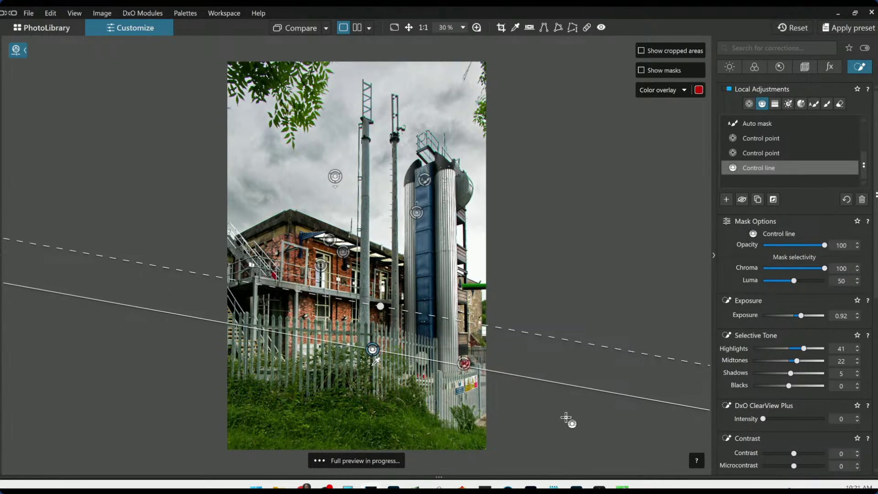
# Set the fence control line's luma selectivity to 31 and its shadows to 16, and deselect it.
pyautogui.scroll(3, 389, 372)
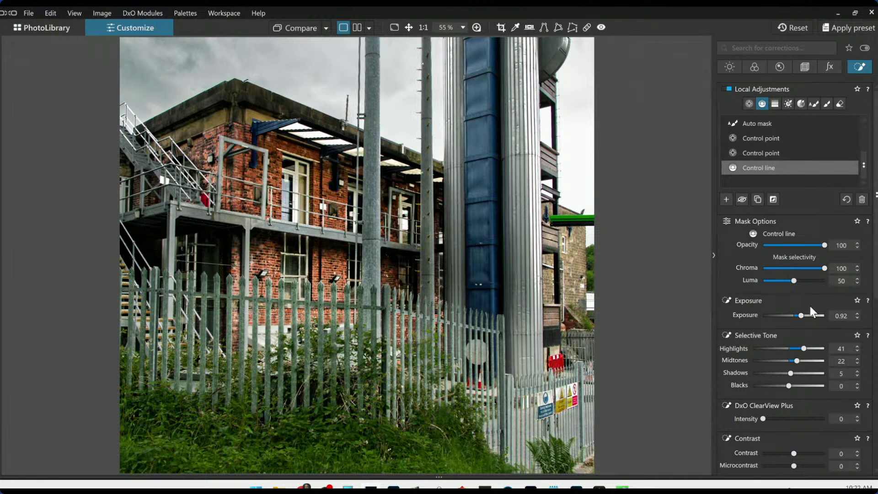
pyautogui.moveTo(795, 280); pyautogui.dragTo(789, 280)
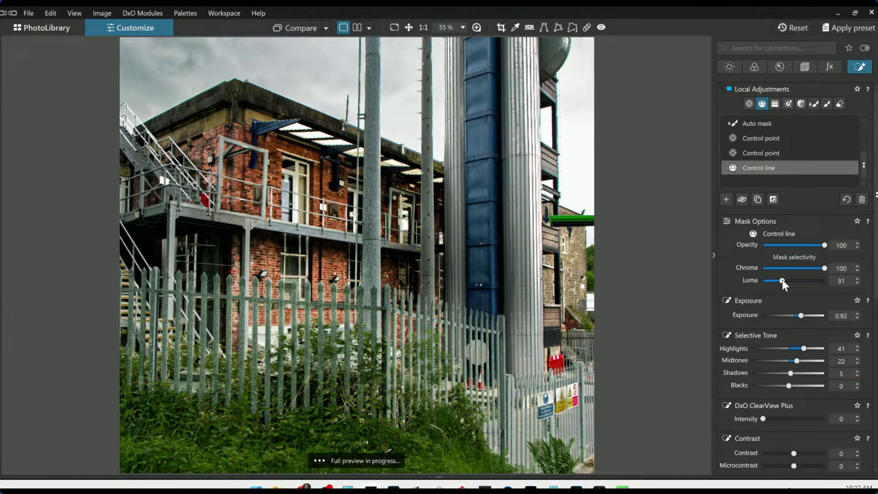
pyautogui.click(794, 373)
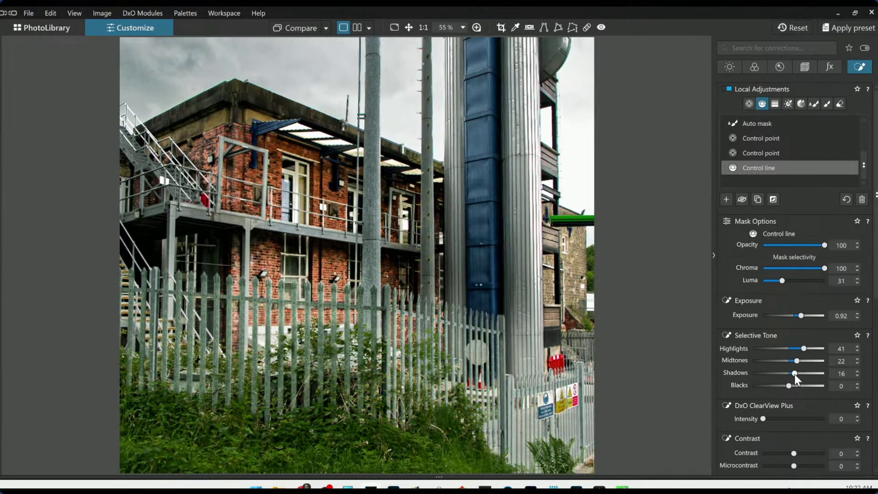
pyautogui.moveTo(417, 363)
pyautogui.hotkey('ctrl', '0')
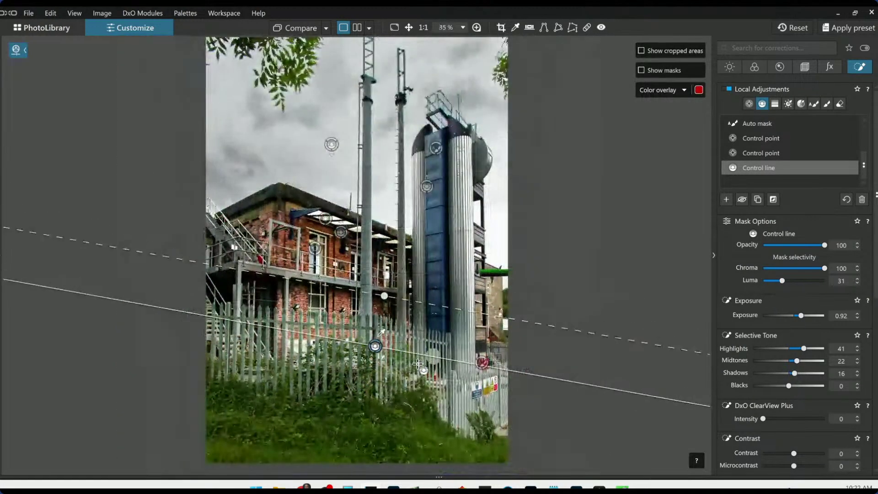
pyautogui.click(631, 371)
pyautogui.hotkey('ctrl', '-')
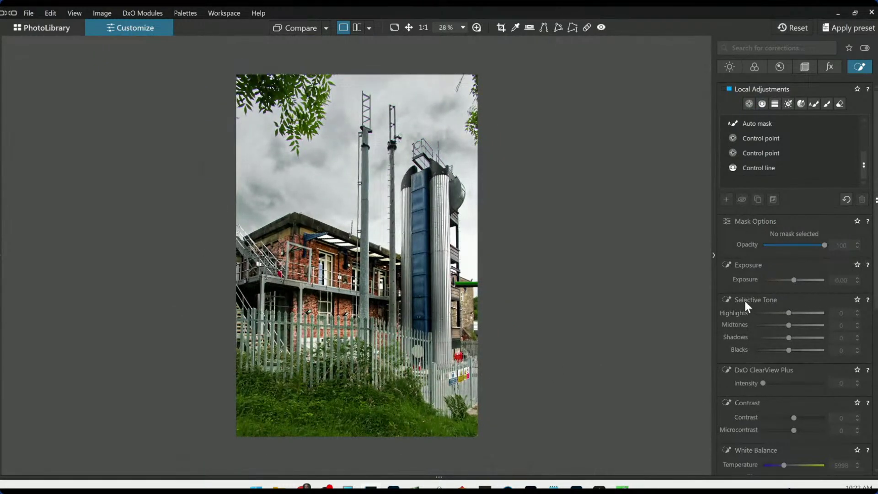
# Reselect the fence control line, set its exposure to 0.40, and deselect it.
pyautogui.click(766, 170)
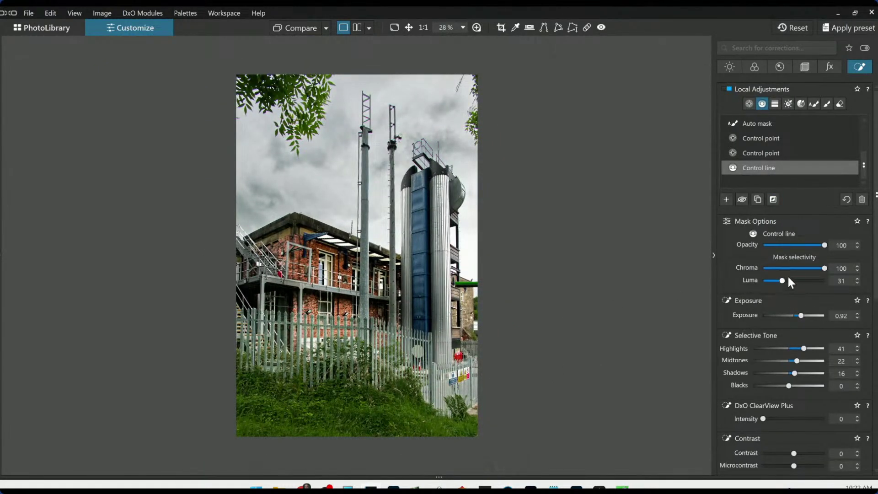
pyautogui.doubleClick(800, 317)
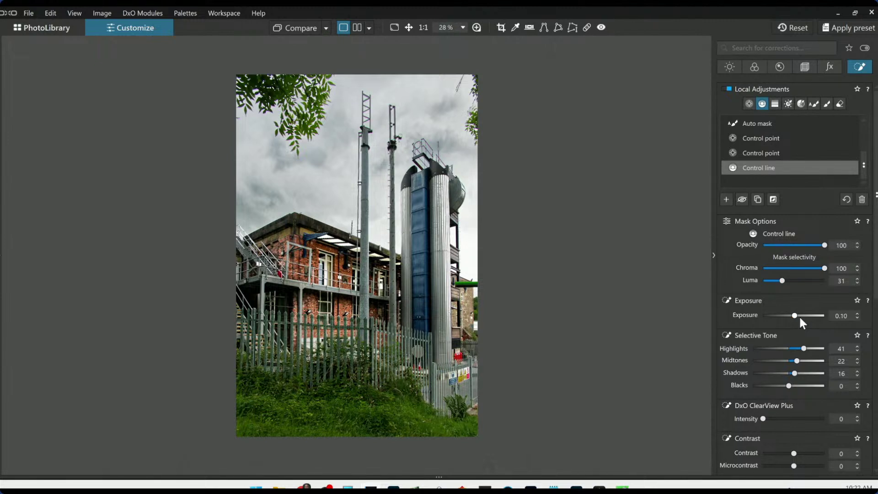
pyautogui.scroll(1, 800, 320)
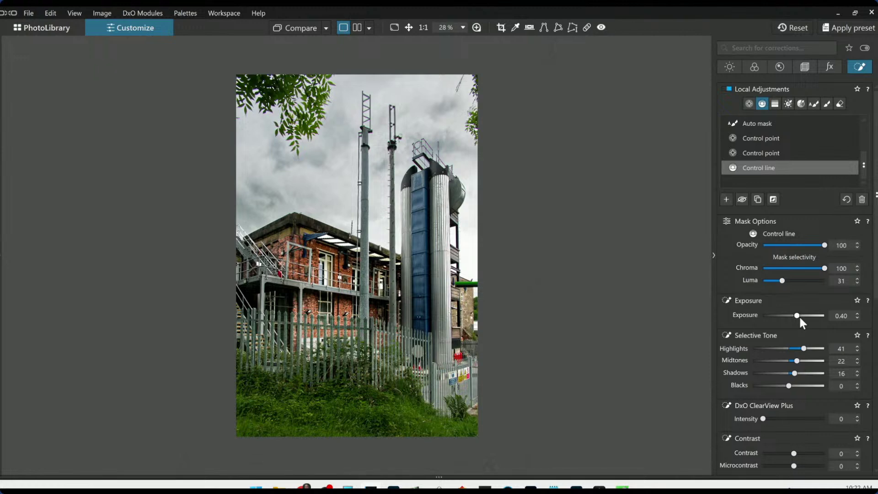
pyautogui.rightClick(577, 287)
pyautogui.click(575, 284)
pyautogui.click(567, 284)
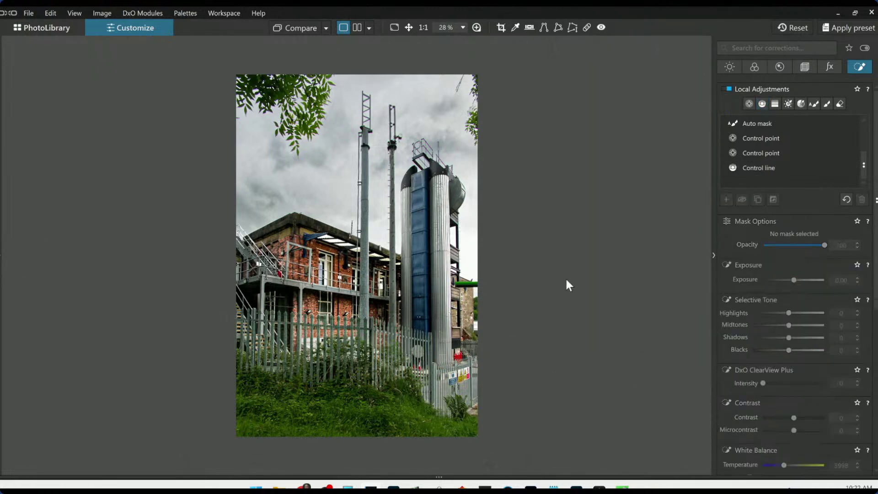
# Export the refined photo to disk again, overwriting the existing exported JPEG.
pyautogui.rightClick(563, 275)
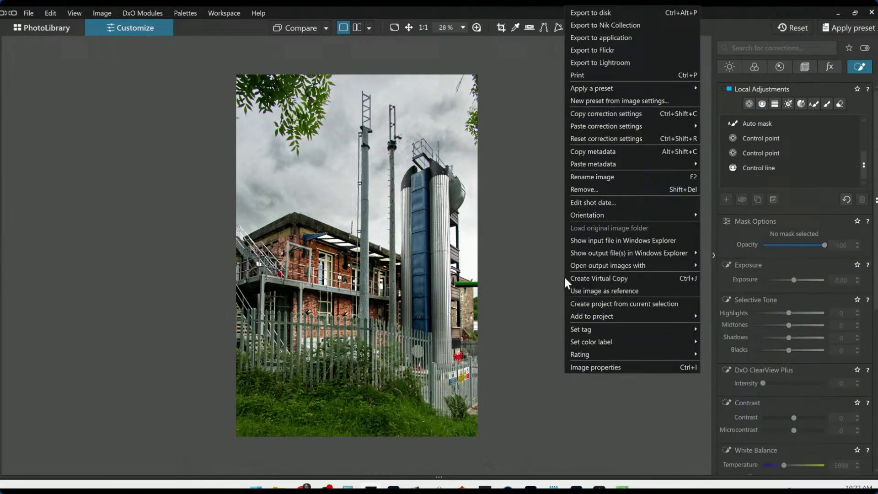
pyautogui.click(622, 13)
pyautogui.press('Return')
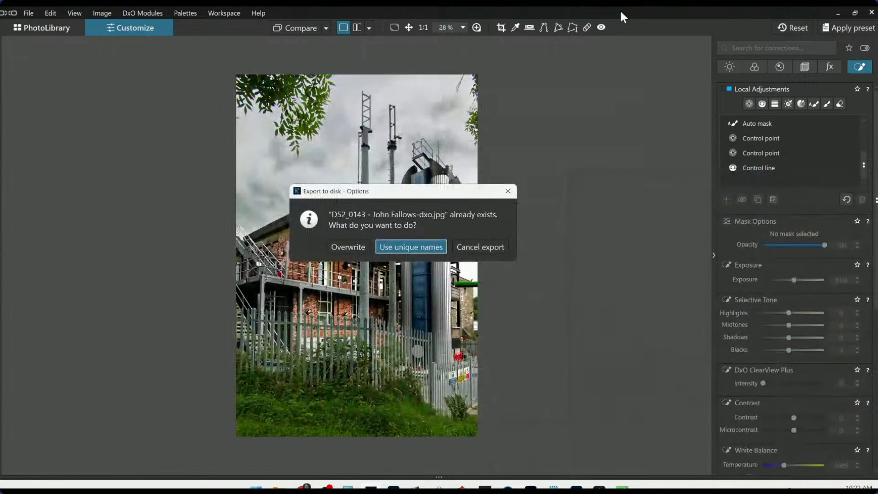
pyautogui.click(358, 251)
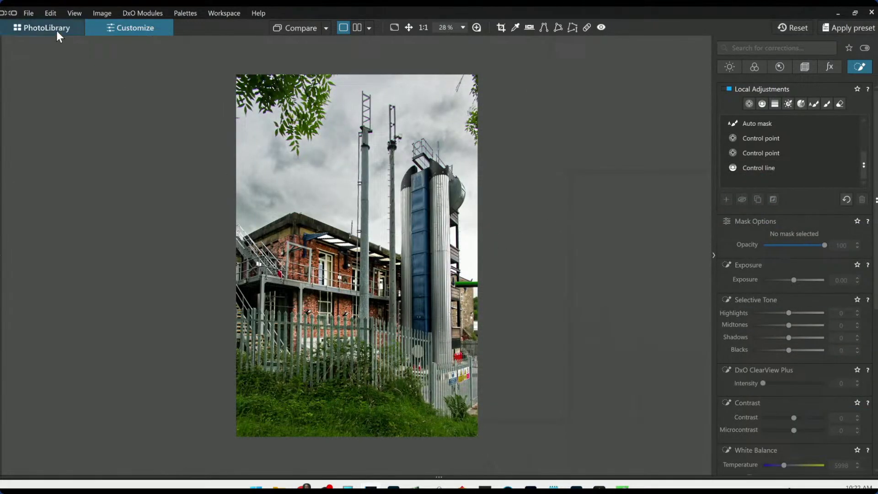
# Compare the edited building photo side by side with its exported JPEG output as the reference image.
pyautogui.click(357, 27)
pyautogui.click(325, 27)
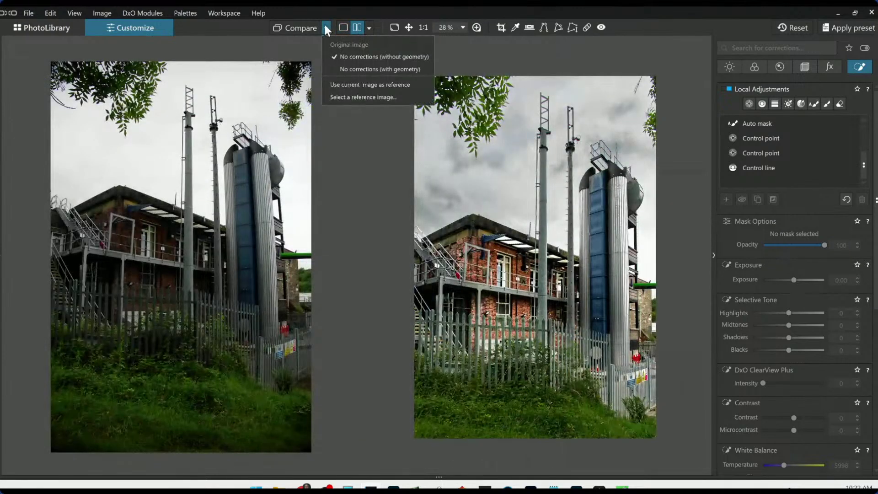
pyautogui.click(325, 28)
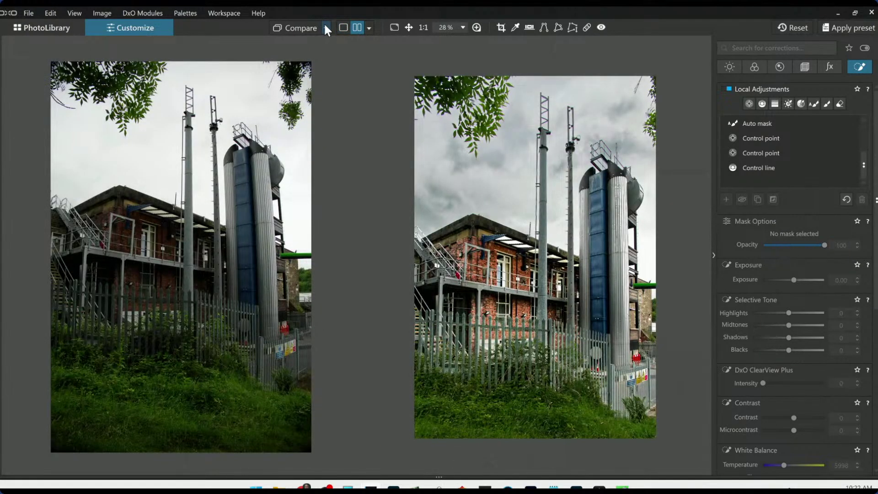
pyautogui.click(326, 28)
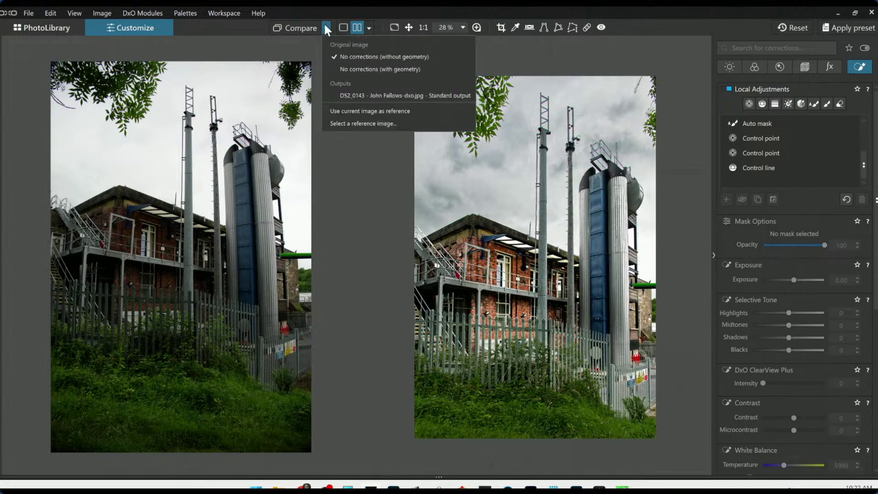
pyautogui.click(363, 96)
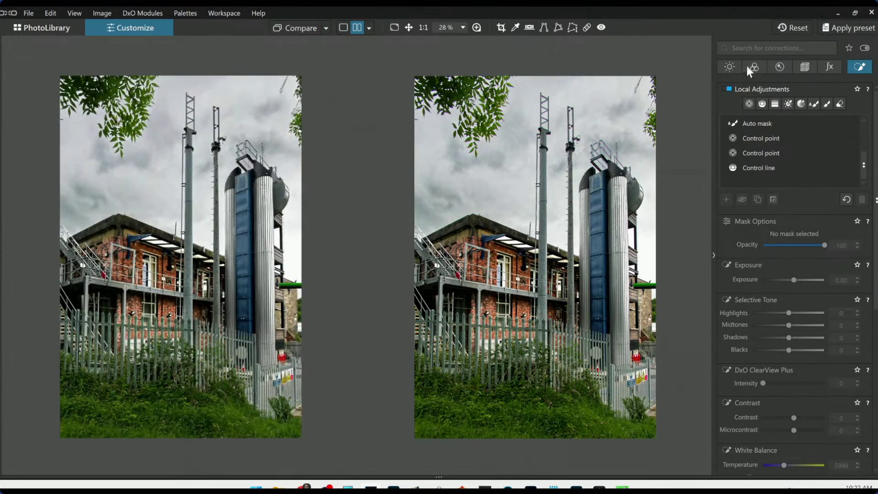
# Reset all corrections on the building photo, view it full-width beside the exported version, and return to the photo library.
pyautogui.click(794, 28)
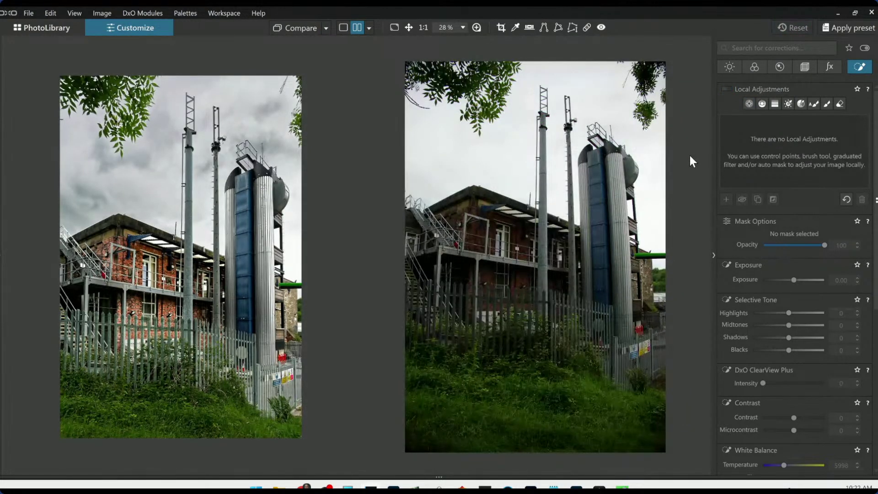
pyautogui.press('Tab')
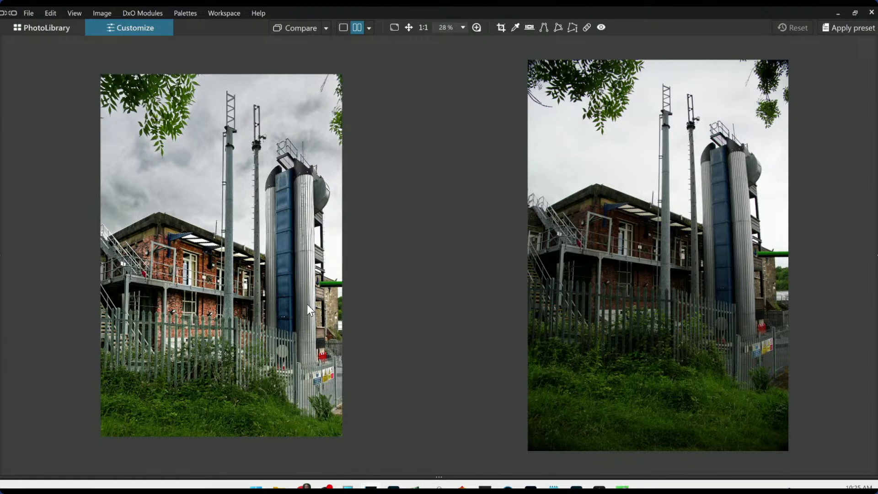
pyautogui.click(58, 29)
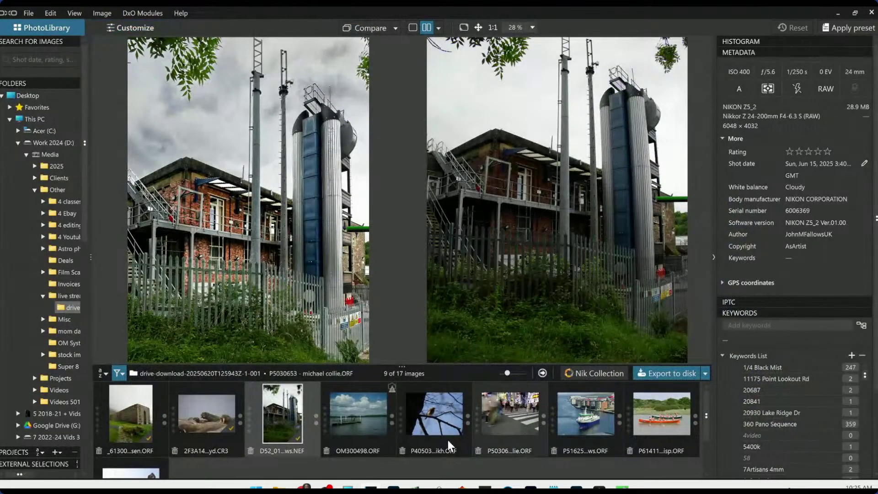
pyautogui.scroll(-1, 433, 429)
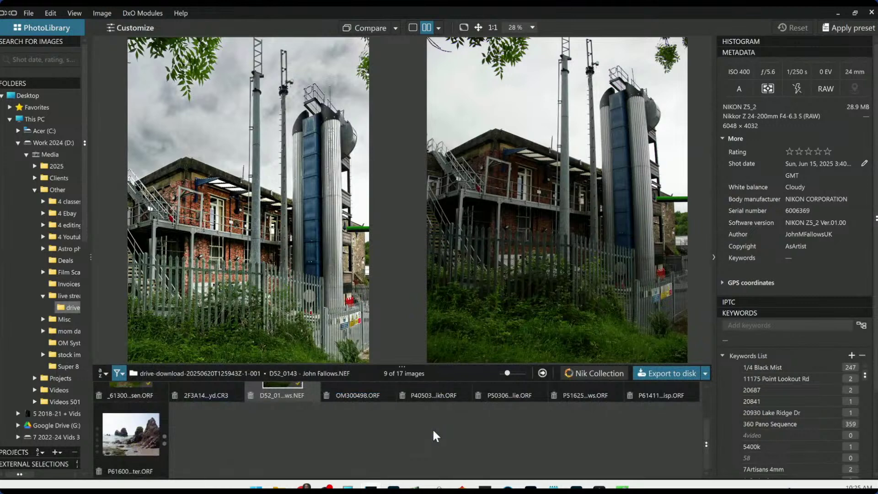
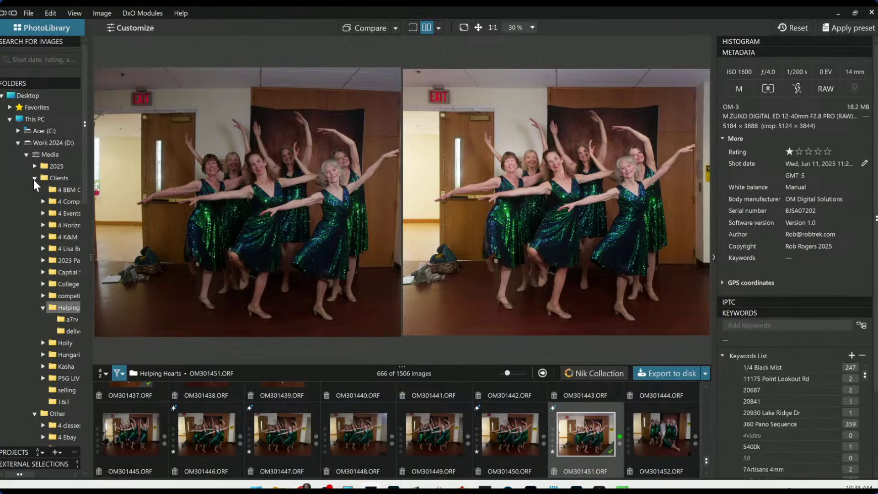
# Browse to the live stream drive-download folder and open the robin photo for customizing in single-image view.
pyautogui.click(34, 180)
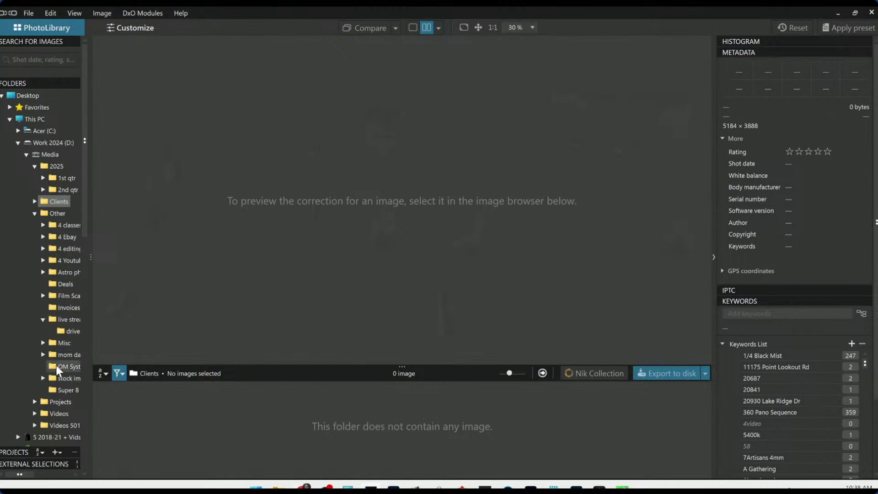
pyautogui.click(64, 332)
pyautogui.click(363, 432)
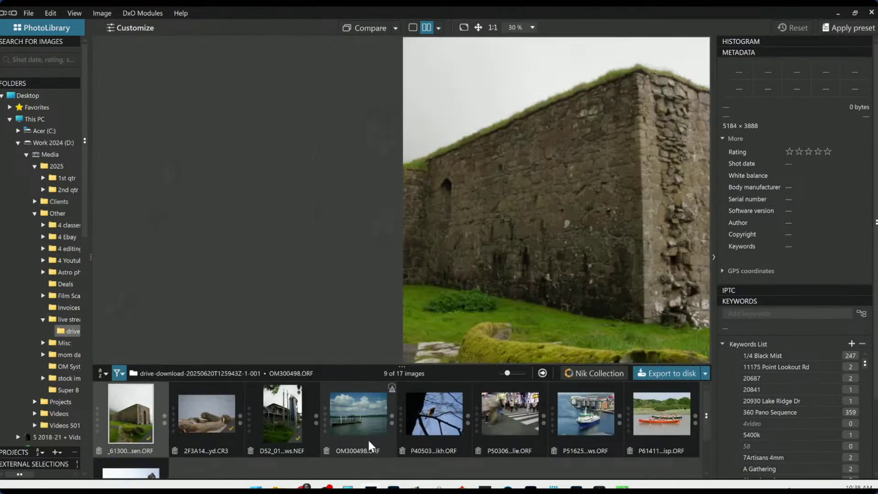
pyautogui.doubleClick(433, 424)
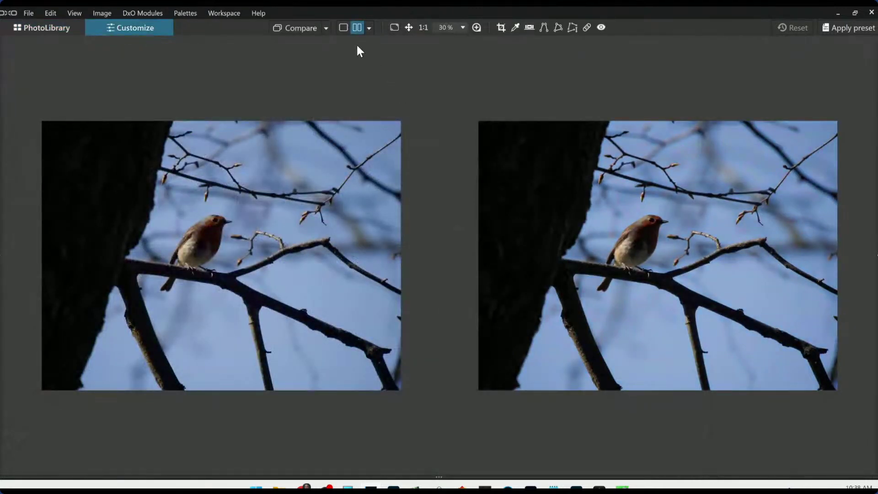
pyautogui.click(339, 29)
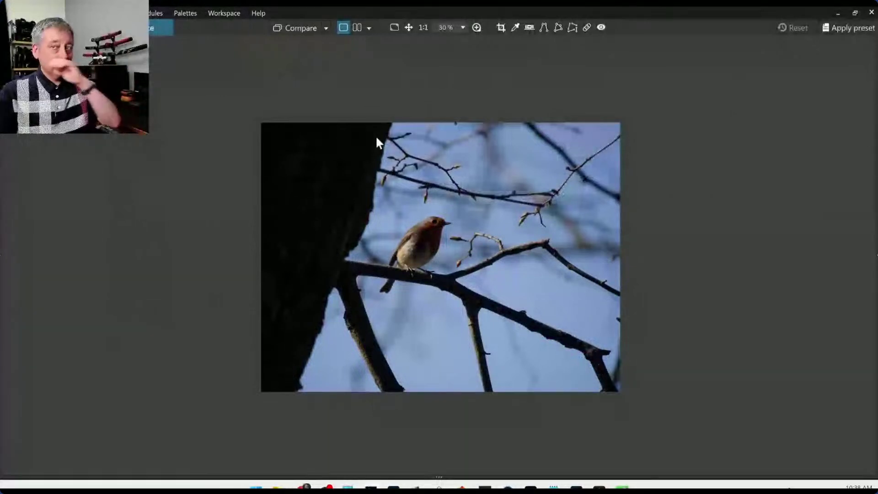
pyautogui.scroll(1, 492, 288)
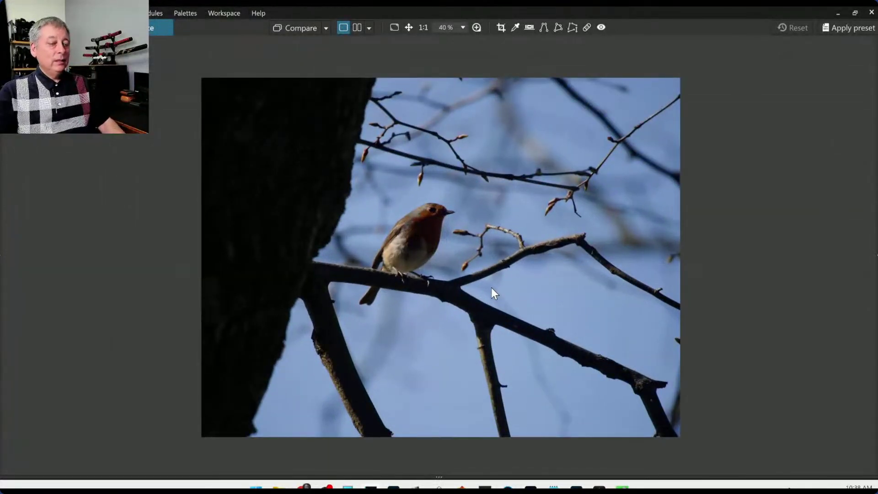
# Show the side palettes and apply the 0000 custom default preset to the robin photo.
pyautogui.press('F9')
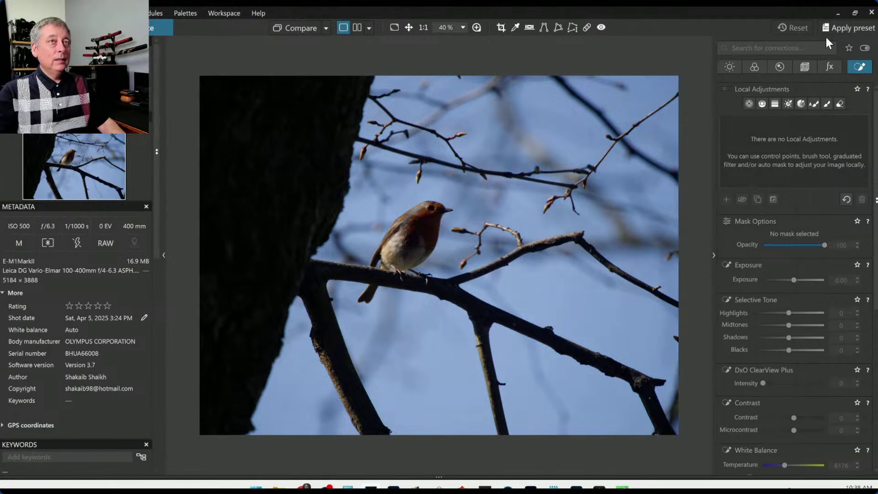
pyautogui.hotkey('ctrl', 'shift', 'p')
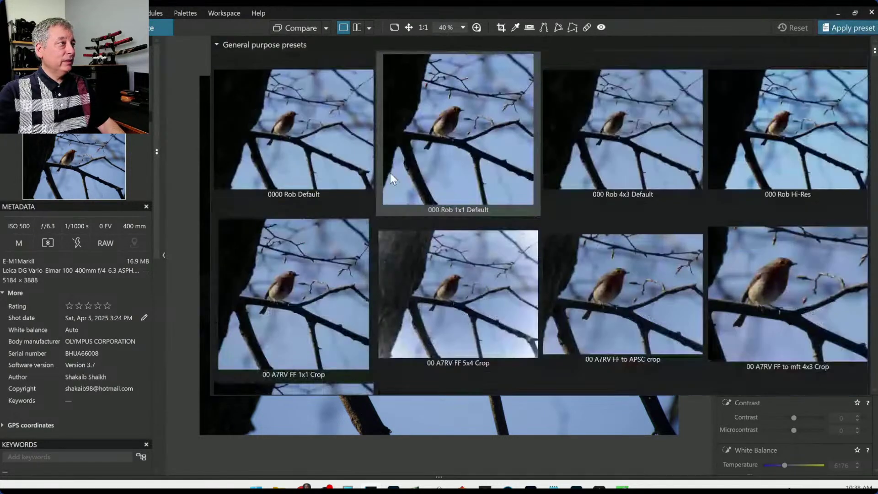
pyautogui.click(319, 151)
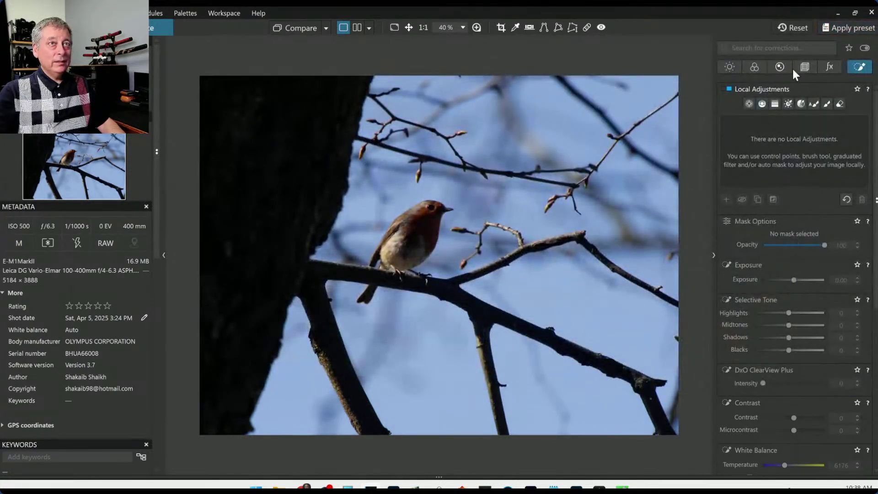
# Set the crop's aspect ratio to 1 × 1 and frame the robin with a crop of about 2932 × 2932 px.
pyautogui.click(795, 69)
pyautogui.click(785, 169)
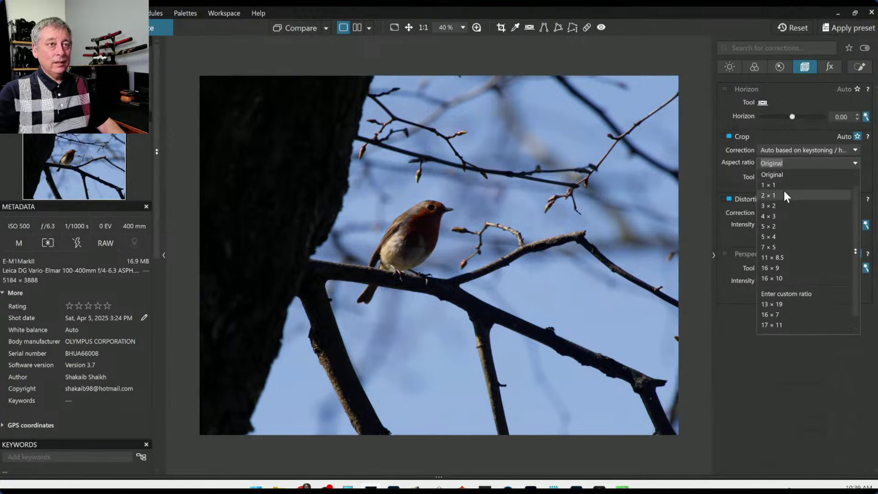
pyautogui.click(783, 182)
pyautogui.click(763, 177)
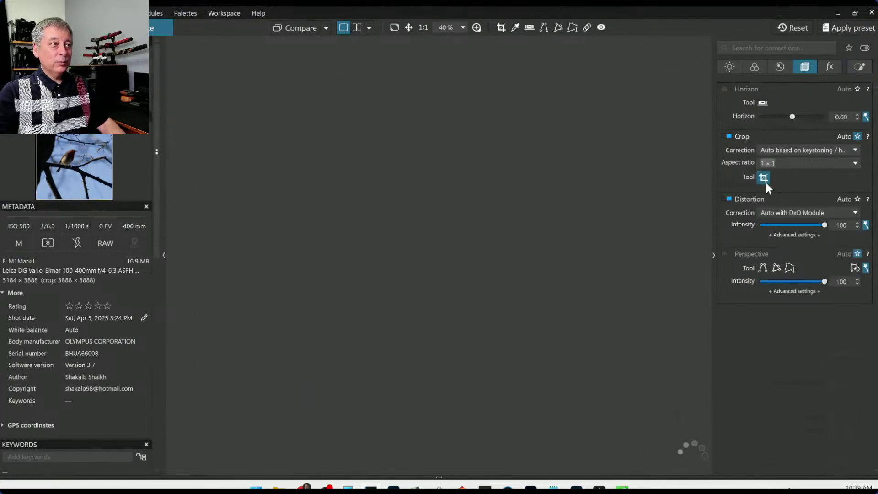
pyautogui.moveTo(636, 447); pyautogui.dragTo(498, 307)
pyautogui.moveTo(406, 181); pyautogui.dragTo(430, 201)
# Set the horizon to -7.55 and tighten the square crop around the robin to about 2392 × 2392 px.
pyautogui.moveTo(792, 118); pyautogui.dragTo(769, 112)
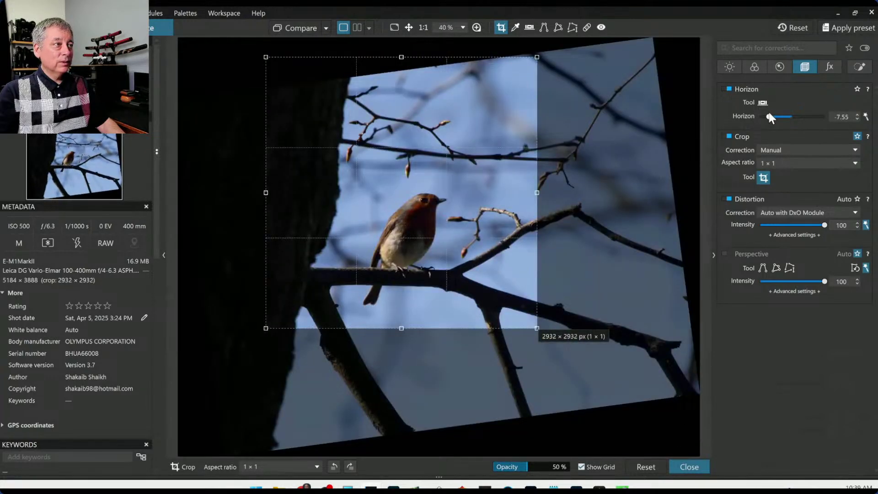
pyautogui.moveTo(334, 227); pyautogui.dragTo(361, 261)
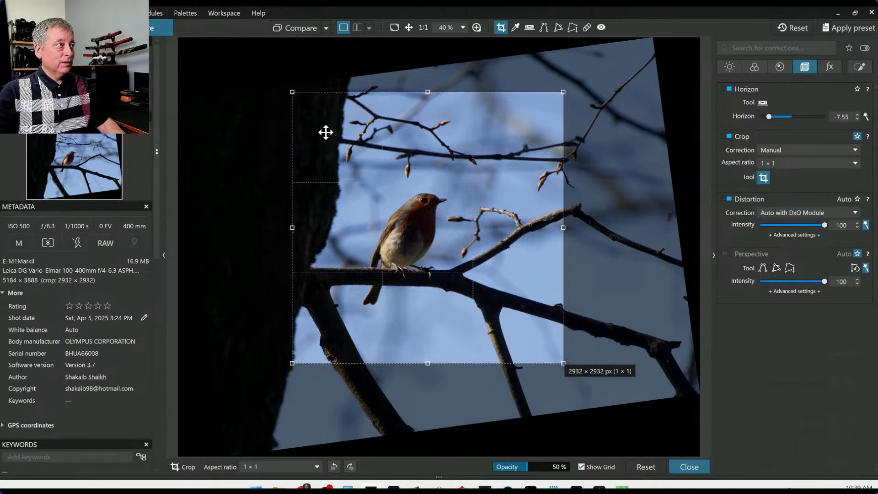
pyautogui.moveTo(291, 92); pyautogui.dragTo(374, 149)
pyautogui.moveTo(439, 217)
pyautogui.mouseDown()
pyautogui.moveTo(446, 193)
pyautogui.moveTo(440, 208)
pyautogui.mouseUp()
pyautogui.press('Return')
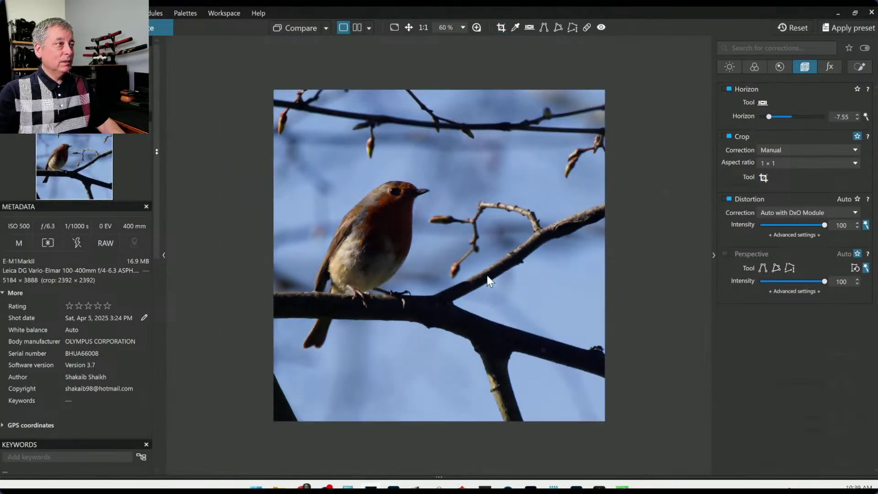
# Review the crop framing and set the horizon to -6.55.
pyautogui.click(764, 177)
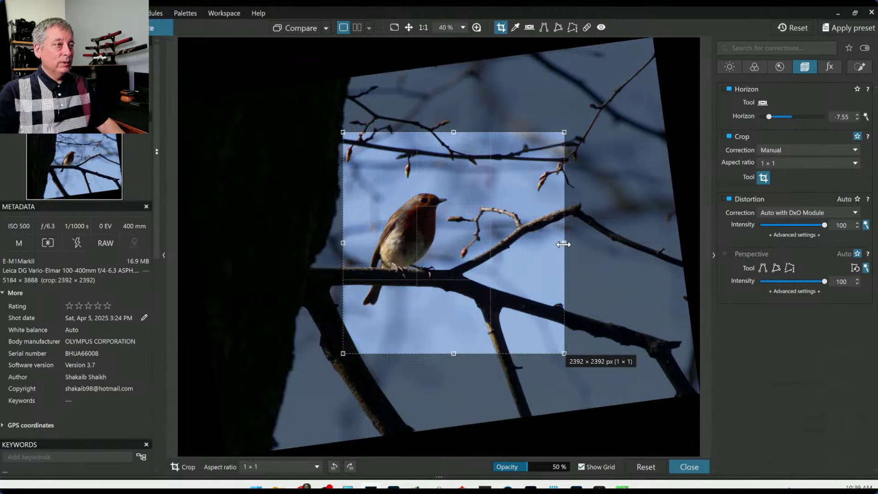
pyautogui.press('Return')
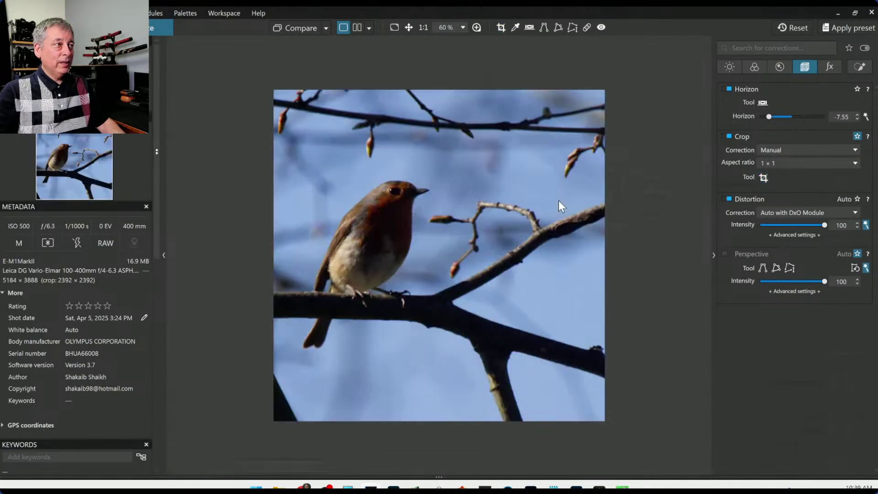
pyautogui.scroll(1, 483, 256)
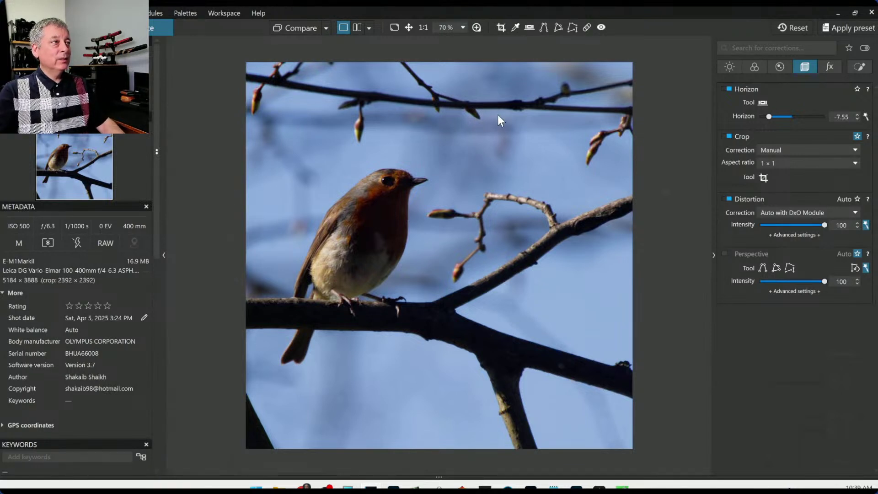
pyautogui.click(770, 116)
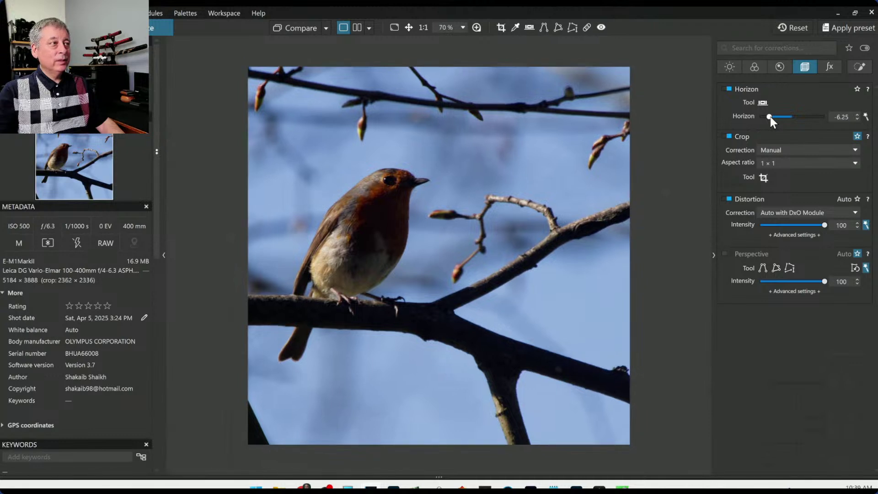
pyautogui.scroll(-2, 770, 117)
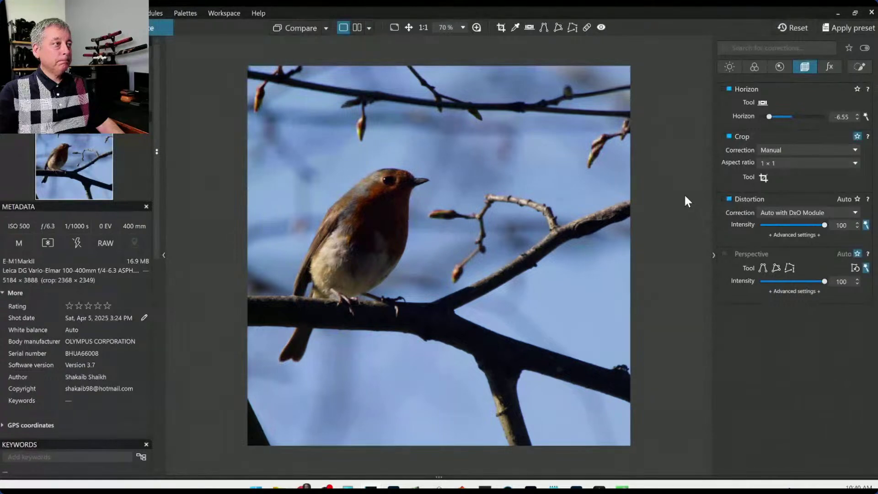
# Paint a local auto mask with an enlarged brush over the robin's perch and its forking branches, and set its exposure to 3.08.
pyautogui.click(782, 70)
pyautogui.click(731, 67)
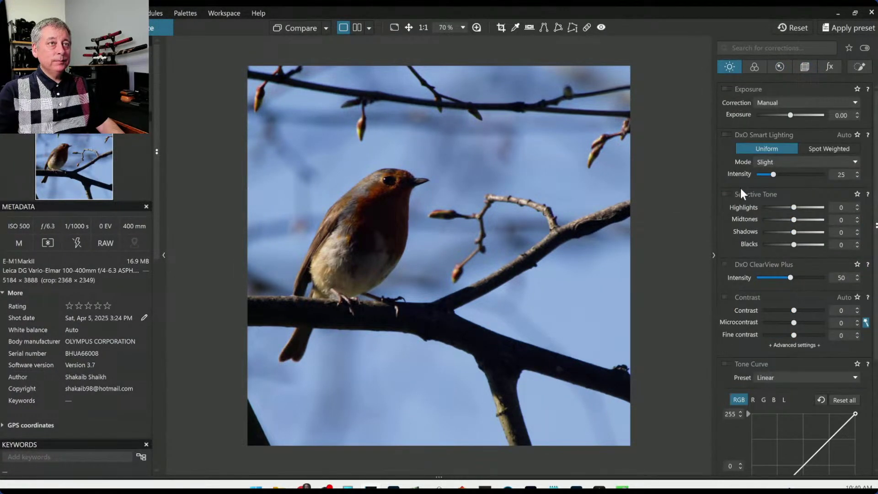
pyautogui.click(859, 67)
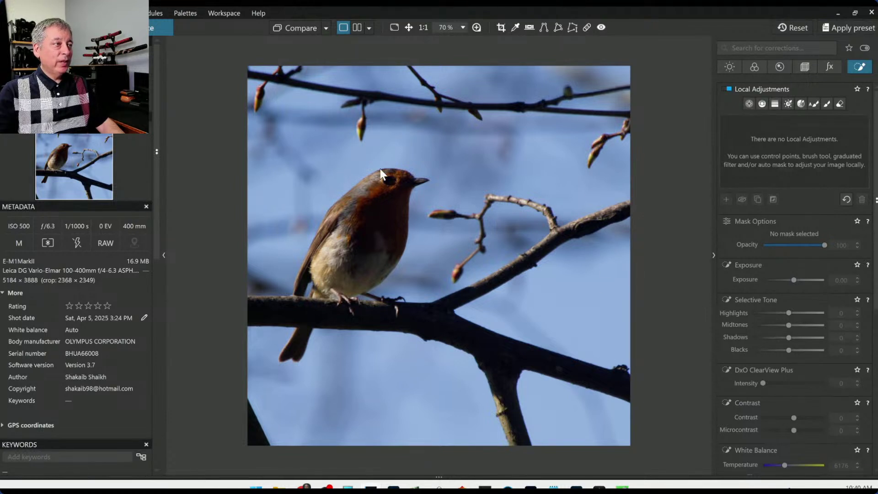
pyautogui.click(813, 104)
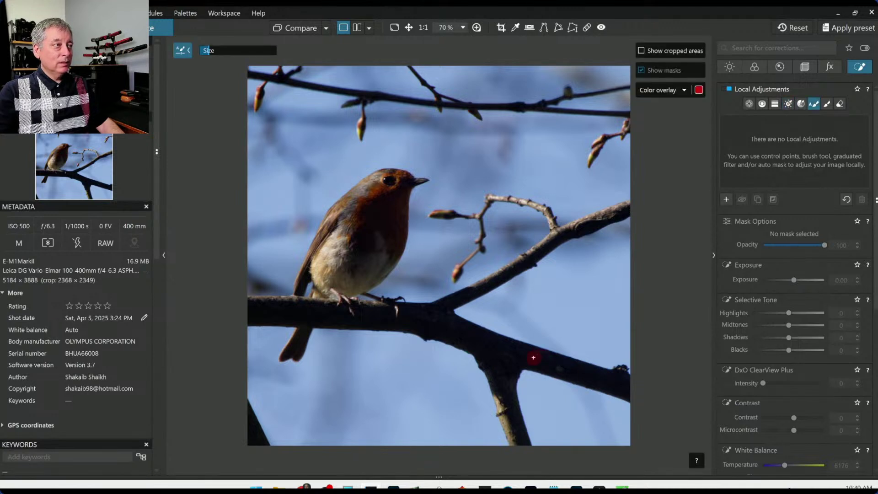
pyautogui.scroll(5, 531, 358)
pyautogui.scroll(1, 529, 358)
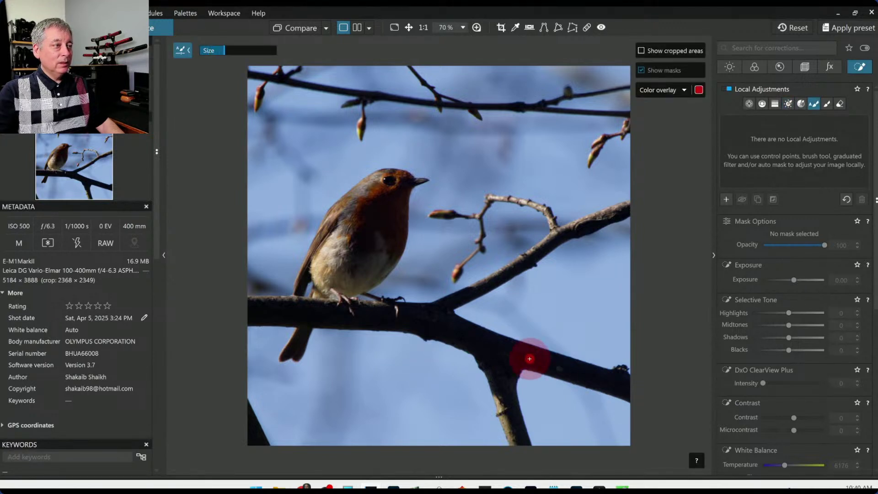
pyautogui.moveTo(584, 368)
pyautogui.mouseDown()
pyautogui.moveTo(627, 383)
pyautogui.moveTo(435, 327)
pyautogui.moveTo(254, 318)
pyautogui.mouseUp()
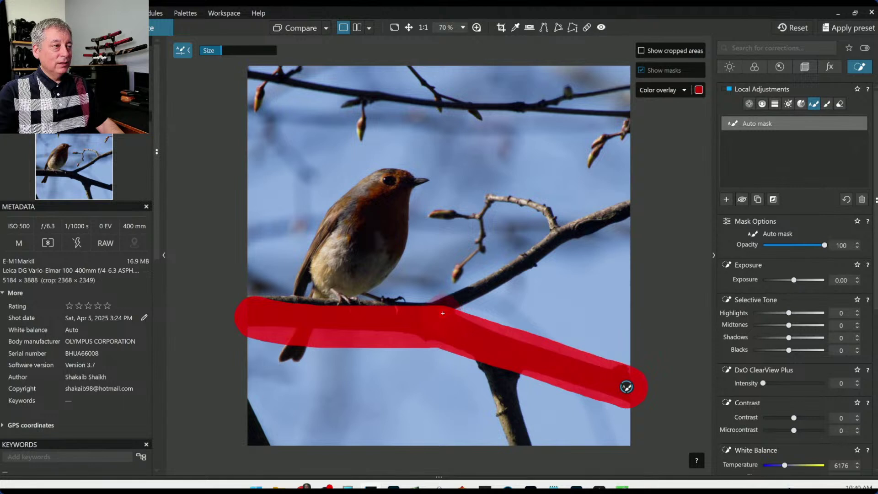
pyautogui.scroll(-2, 442, 313)
pyautogui.moveTo(442, 313)
pyautogui.mouseDown()
pyautogui.moveTo(575, 232)
pyautogui.moveTo(630, 210)
pyautogui.mouseUp()
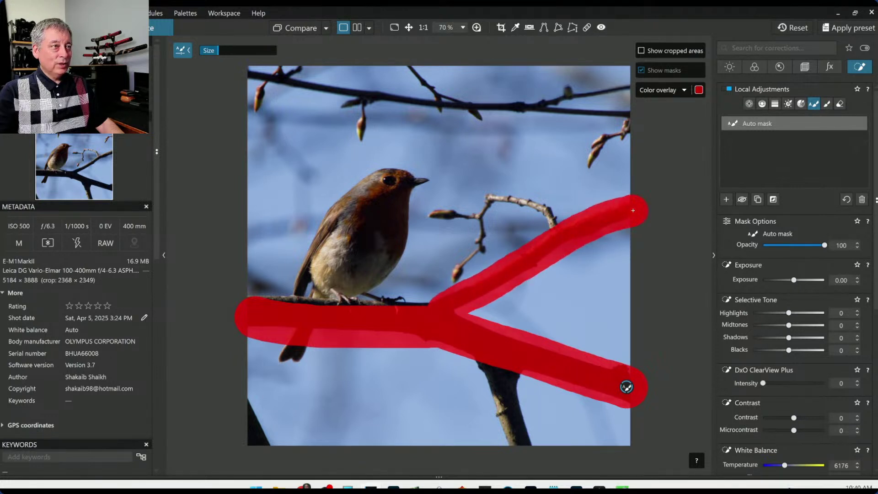
pyautogui.moveTo(480, 366)
pyautogui.mouseDown()
pyautogui.moveTo(519, 441)
pyautogui.moveTo(511, 384)
pyautogui.mouseUp()
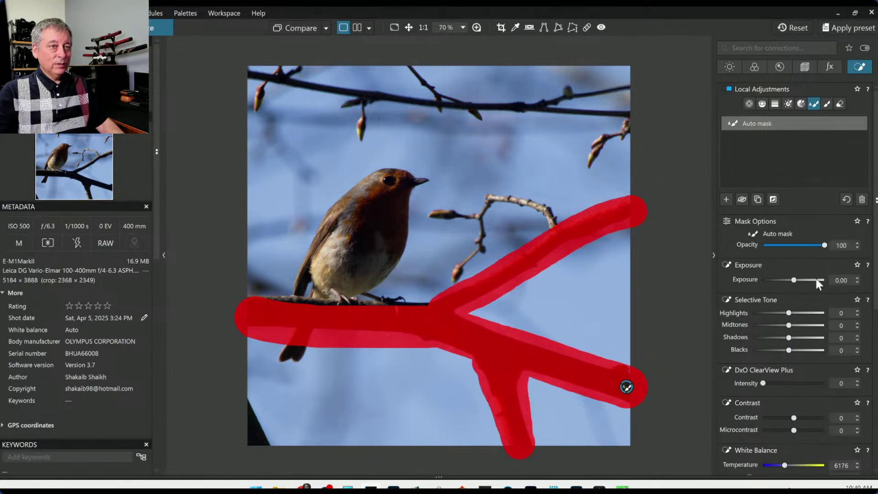
pyautogui.moveTo(794, 280)
pyautogui.mouseDown()
pyautogui.moveTo(833, 280)
pyautogui.moveTo(818, 281)
pyautogui.mouseUp()
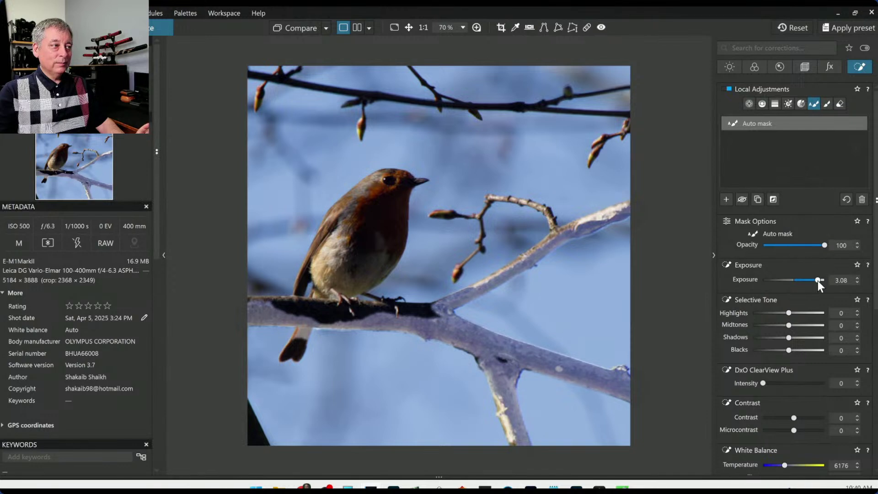
# Extend the auto mask over the dark strip of the perch beneath the robin and reset the mask's exposure to 0.
pyautogui.scroll(-2, 435, 319)
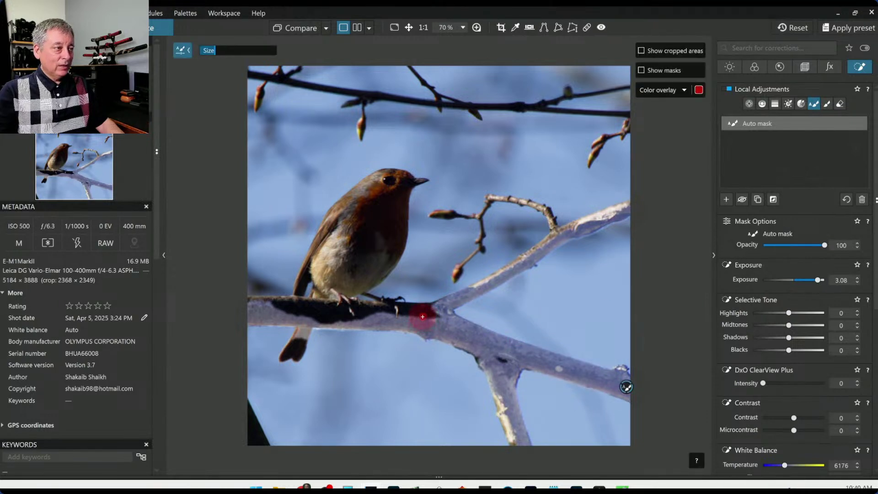
pyautogui.moveTo(433, 318); pyautogui.dragTo(269, 311)
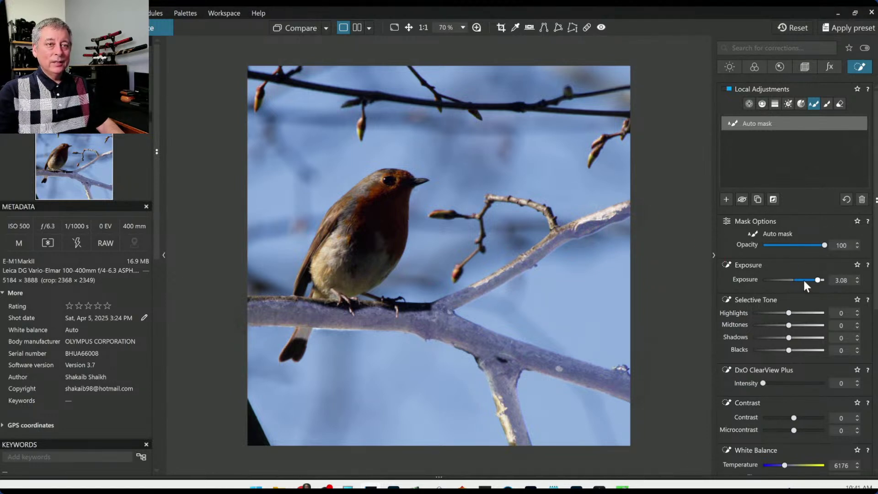
pyautogui.doubleClick(818, 278)
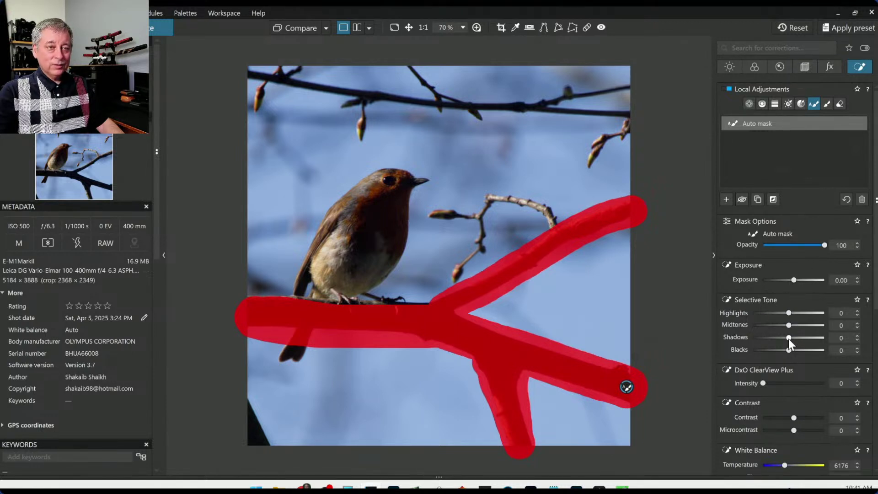
pyautogui.moveTo(789, 313); pyautogui.dragTo(792, 351)
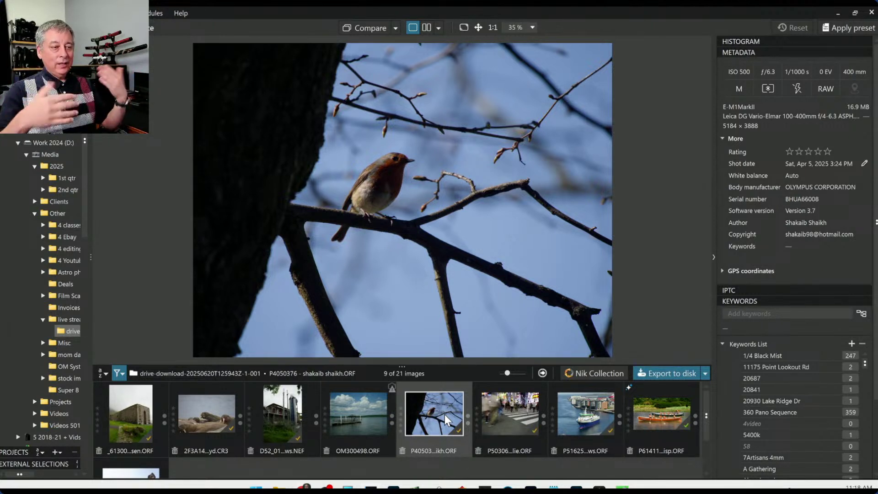
# Compare the edited robin photo side by side with the original with the side panels hidden, checking the bird's plumage and the branches up close.
pyautogui.click(426, 27)
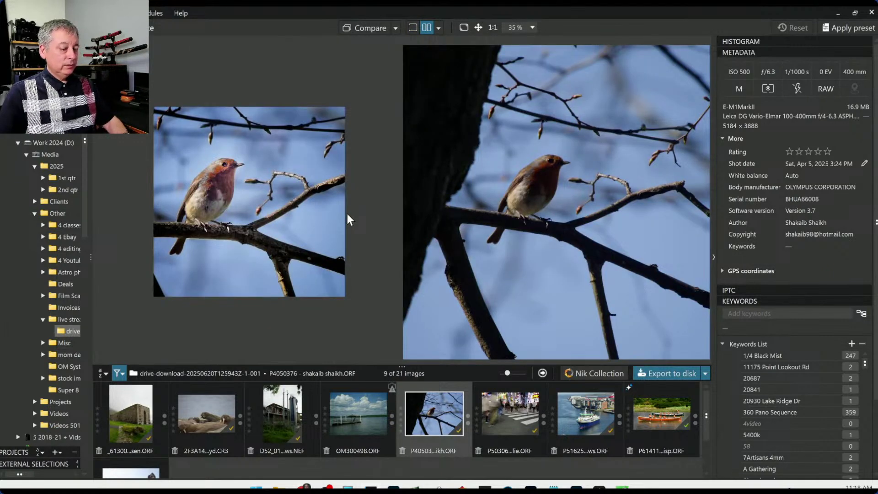
pyautogui.press('Tab')
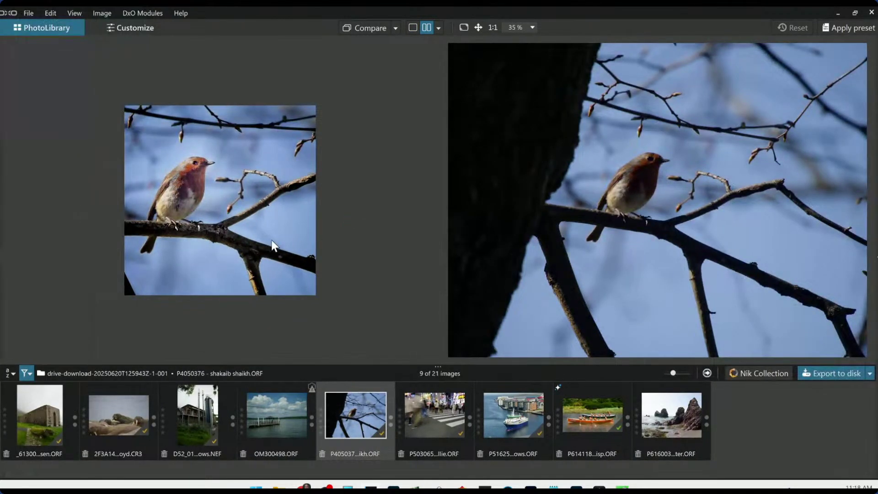
pyautogui.scroll(-1, 594, 263)
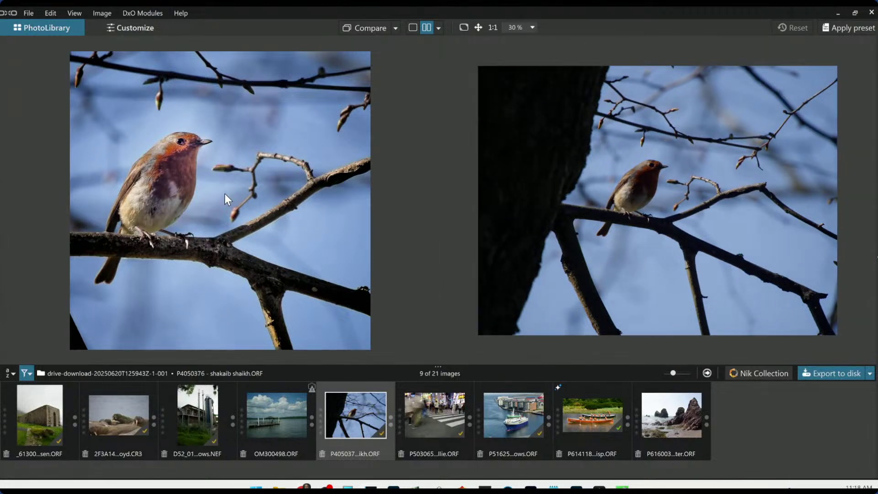
pyautogui.click(161, 148)
pyautogui.click(694, 233)
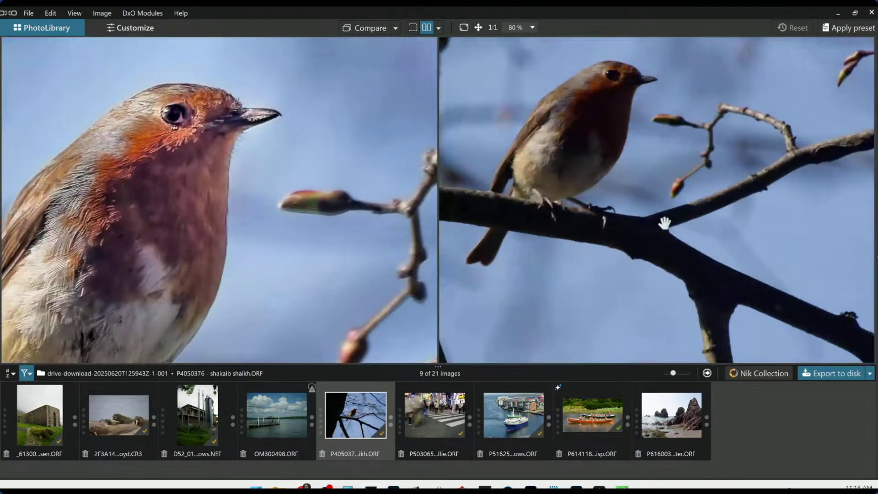
pyautogui.moveTo(584, 133); pyautogui.dragTo(621, 261)
pyautogui.scroll(-4, 330, 235)
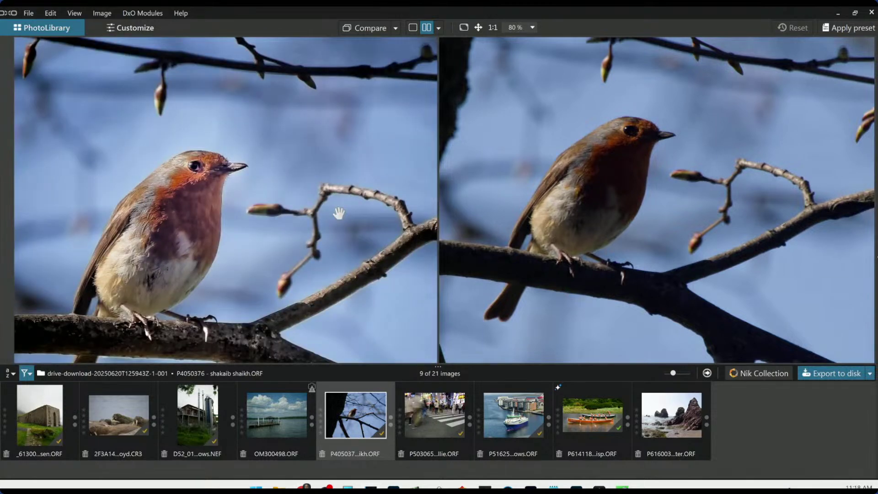
pyautogui.scroll(-3, 339, 213)
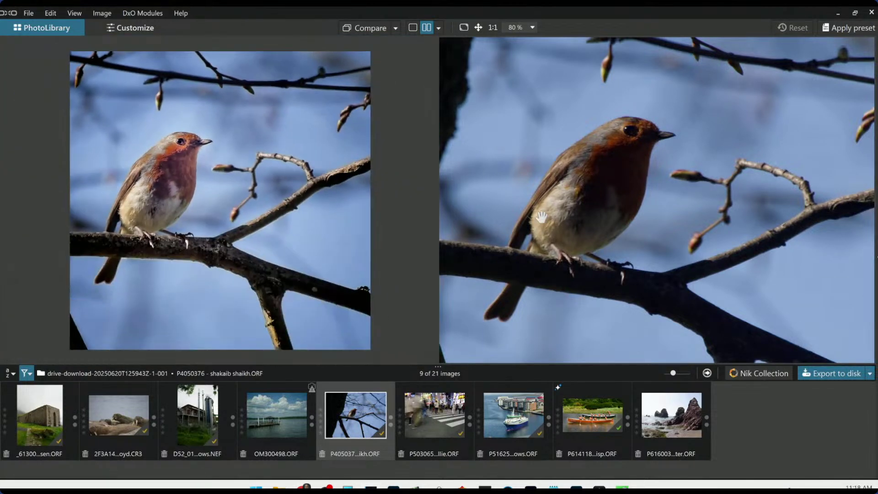
pyautogui.scroll(-2, 541, 217)
pyautogui.scroll(-3, 541, 218)
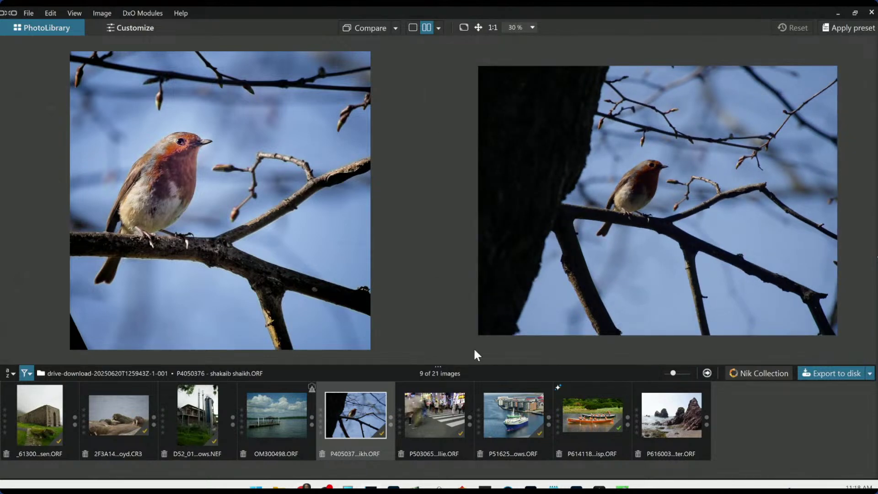
# Examine the night street crossing photo side by side with its edited version, comparing the framing, asphalt contrast and signs.
pyautogui.click(440, 413)
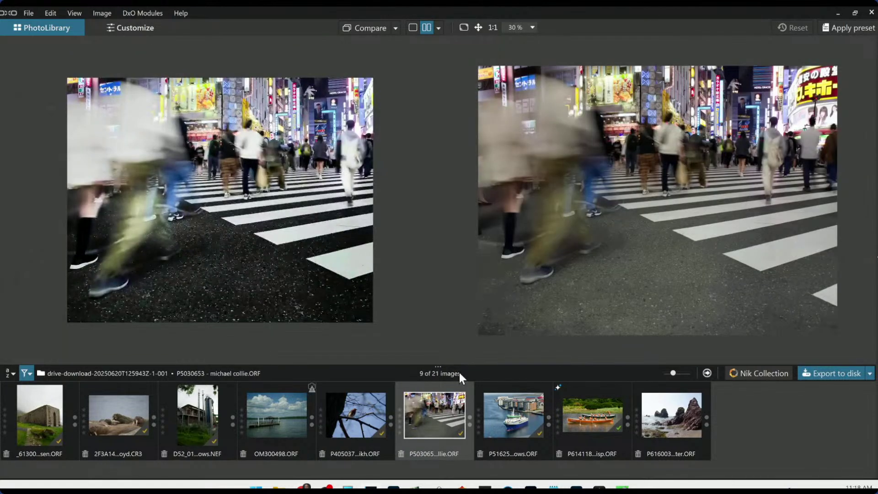
pyautogui.scroll(-1, 562, 283)
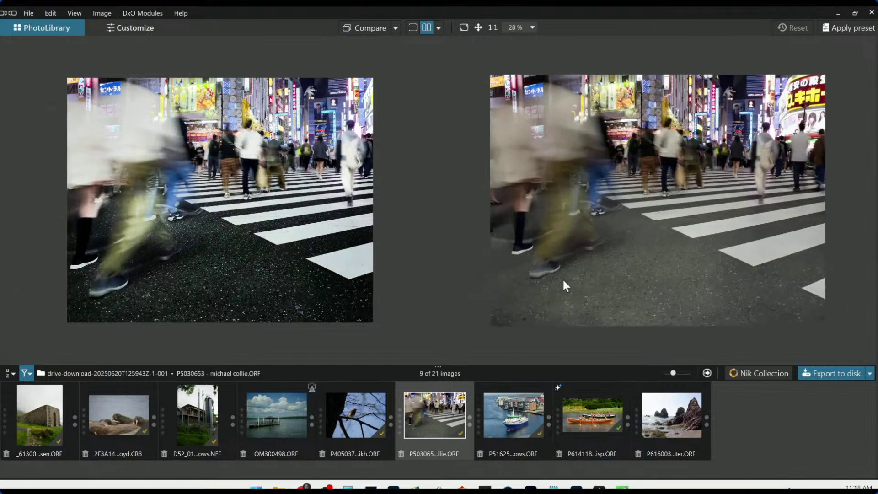
pyautogui.scroll(2, 288, 213)
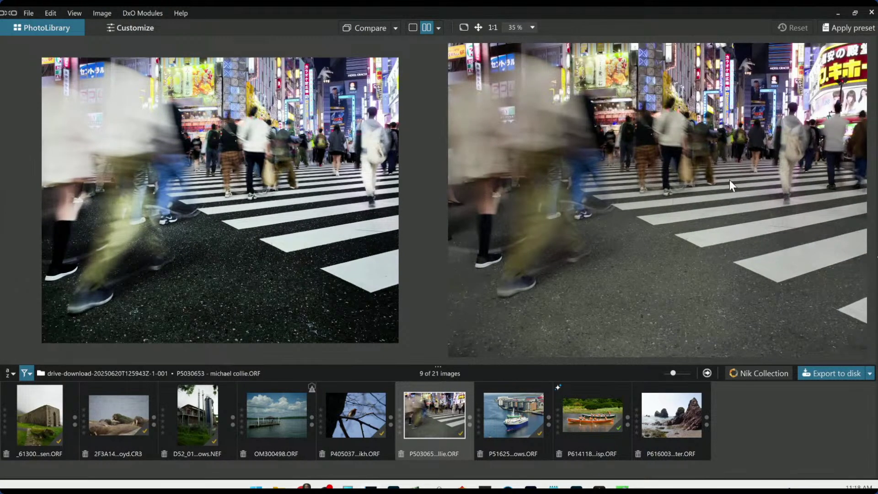
pyautogui.scroll(-2, 730, 184)
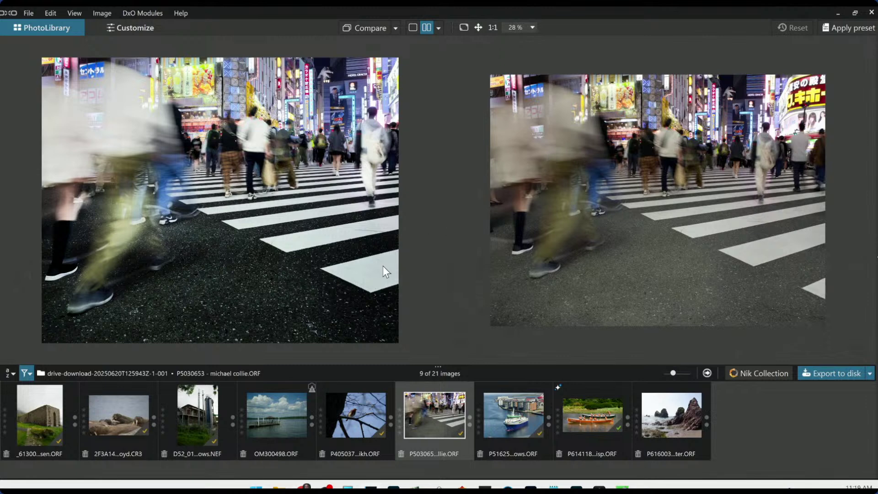
pyautogui.scroll(1, 569, 271)
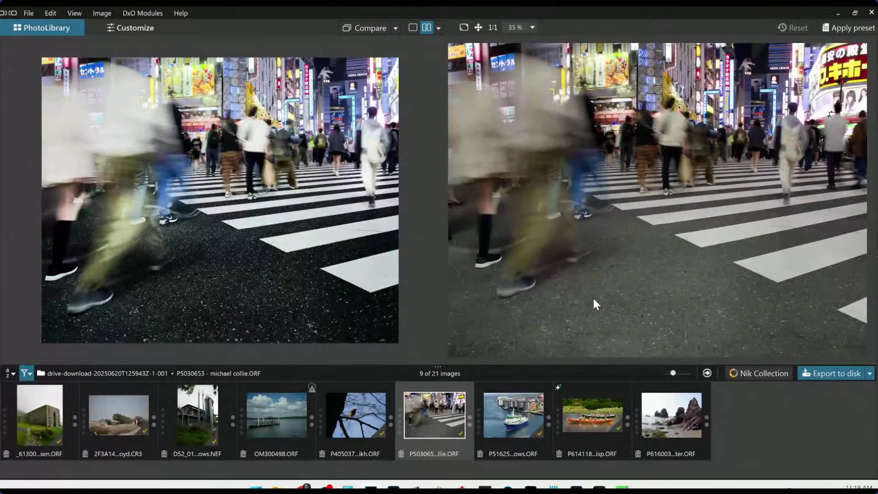
pyautogui.scroll(-1, 594, 304)
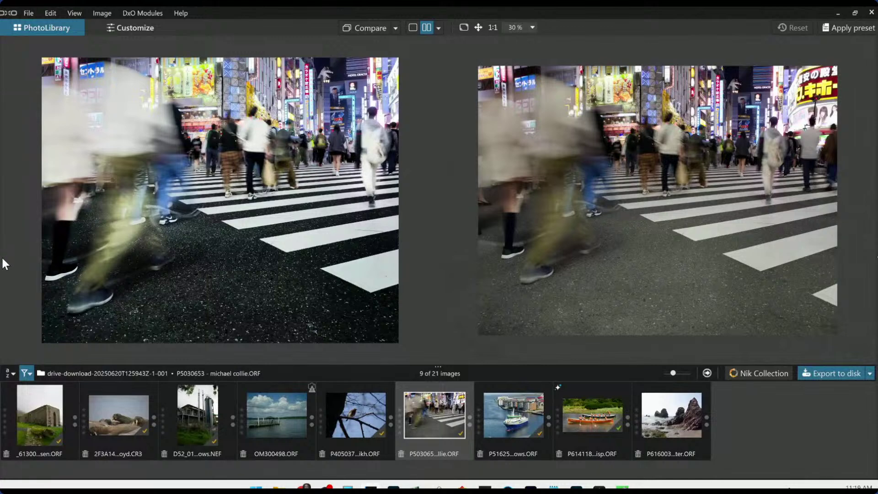
# Show the street crossing photo alone with its metadata, and restore the side-by-side comparison without the side panels.
pyautogui.moveTo(2, 258)
pyautogui.mouseDown()
pyautogui.moveTo(125, 254)
pyautogui.moveTo(3, 257)
pyautogui.mouseUp()
pyautogui.click(413, 29)
pyautogui.press('Tab')
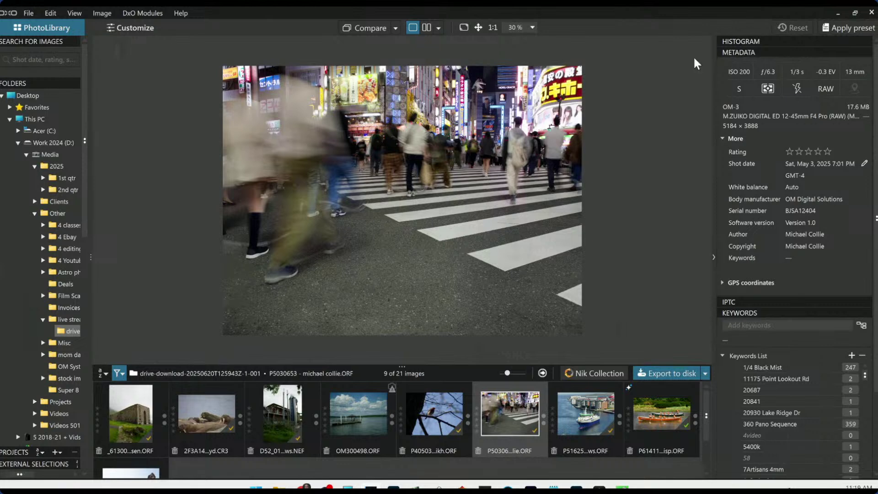
pyautogui.click(427, 28)
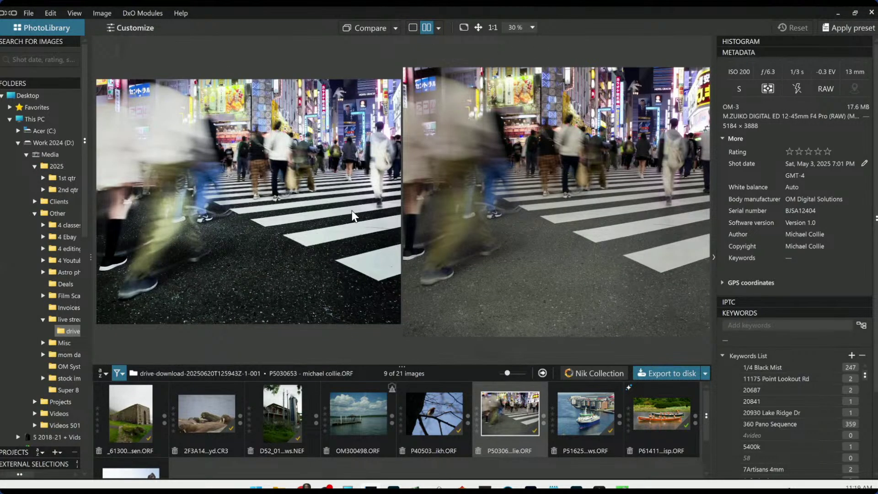
pyautogui.press('Tab')
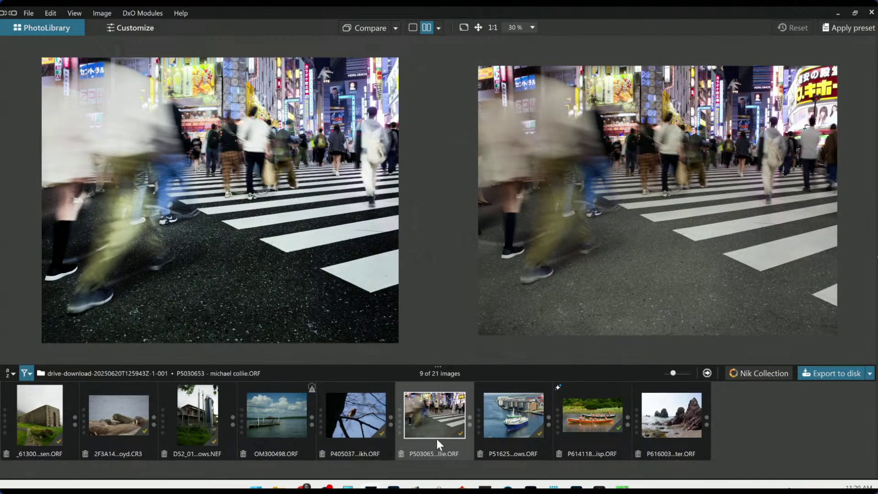
# Compare the harbour ship photo side by side with its edited version, checking the crop, water and hull colours.
pyautogui.click(500, 422)
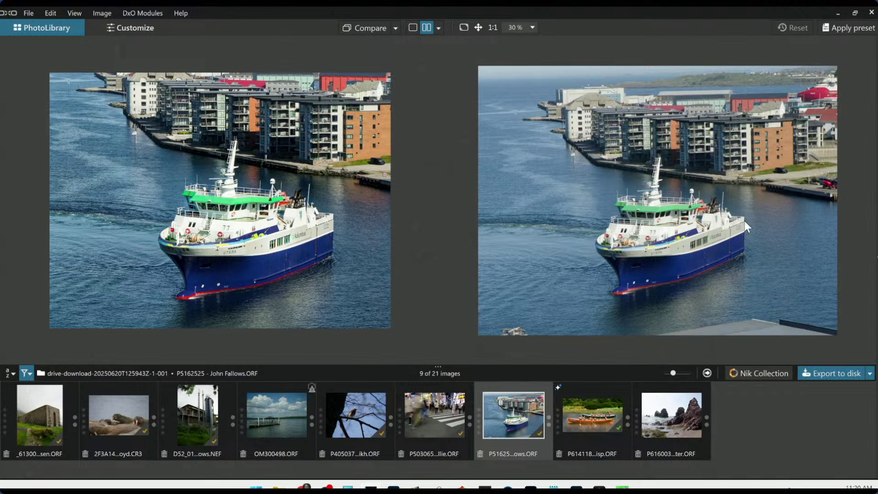
pyautogui.scroll(1, 745, 221)
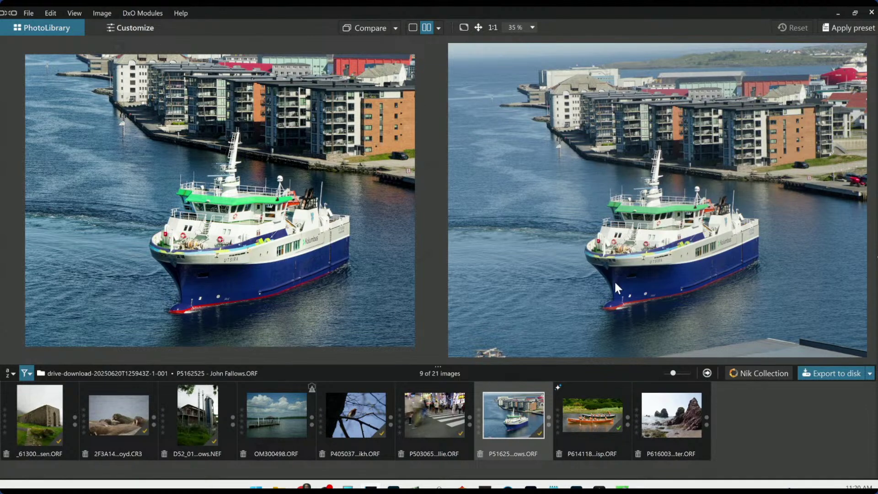
pyautogui.scroll(-1, 614, 281)
pyautogui.scroll(1, 613, 280)
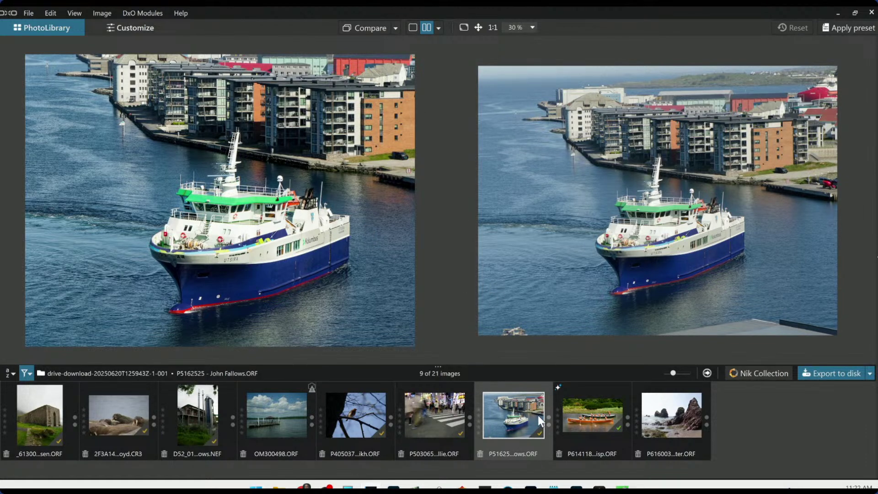
# Reset all corrections on the rowing boats photo and set its exported standard output JPEG as the comparison reference.
pyautogui.click(578, 418)
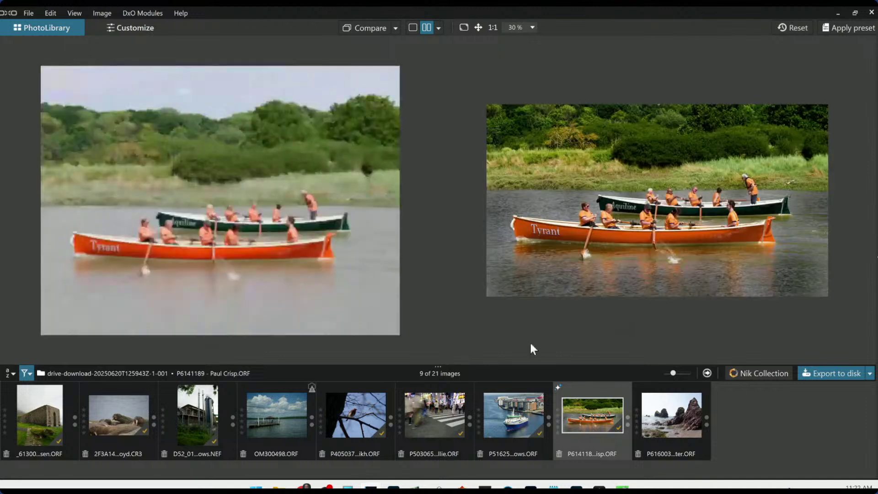
pyautogui.click(805, 25)
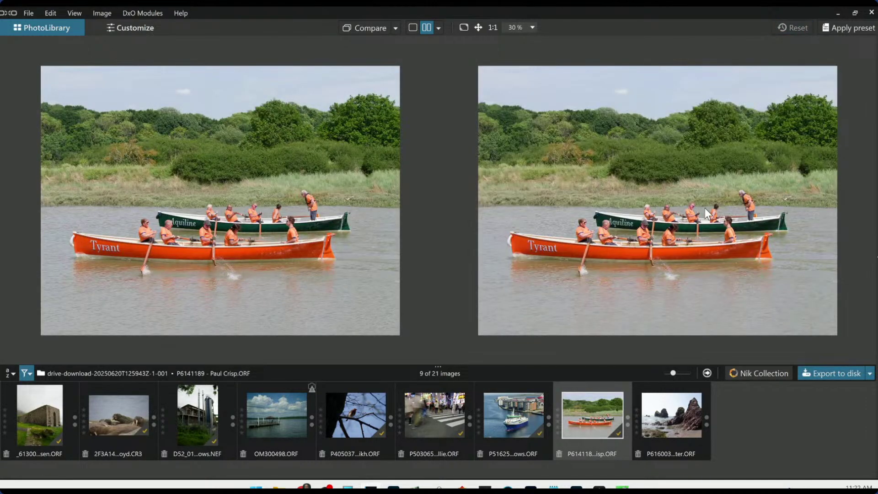
pyautogui.click(396, 28)
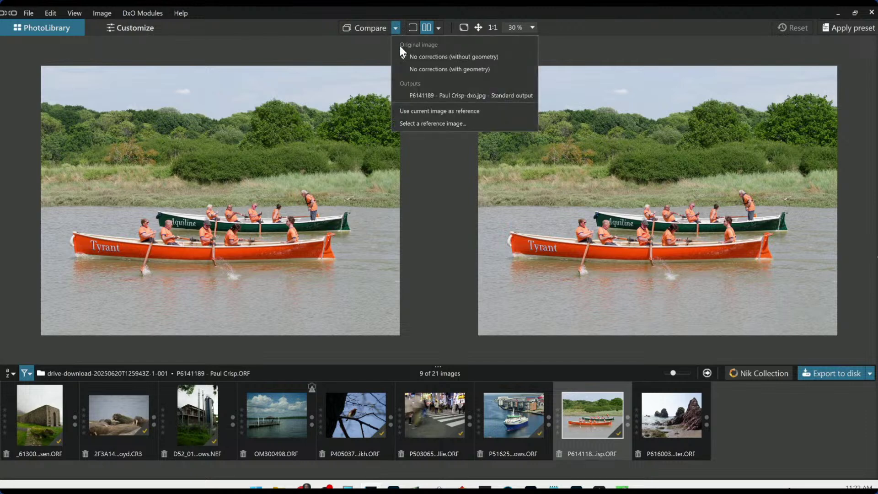
pyautogui.click(412, 94)
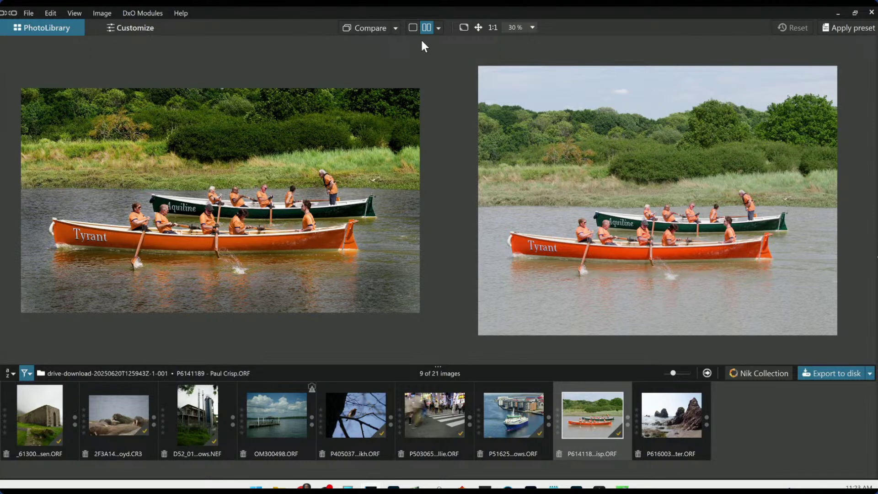
# Switch the rowing boats comparison to a split view and sweep the divider across to inspect the exported and original versions.
pyautogui.click(438, 29)
pyautogui.click(451, 67)
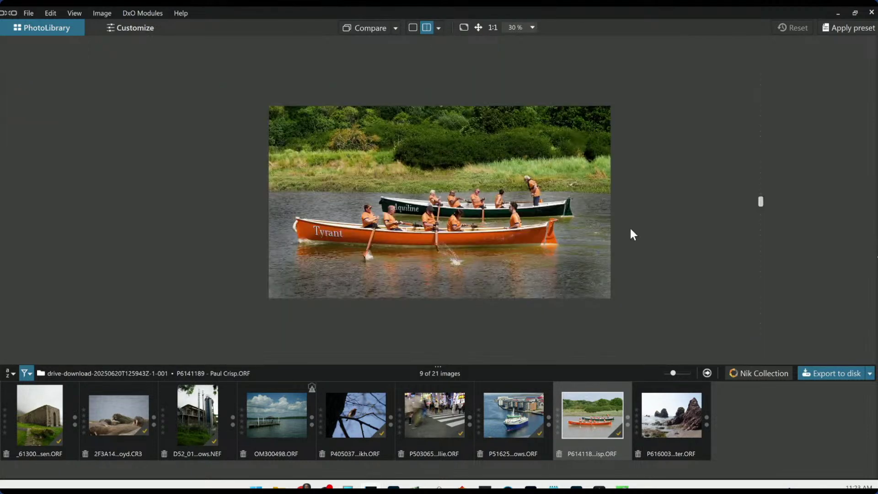
pyautogui.moveTo(762, 202); pyautogui.dragTo(177, 192)
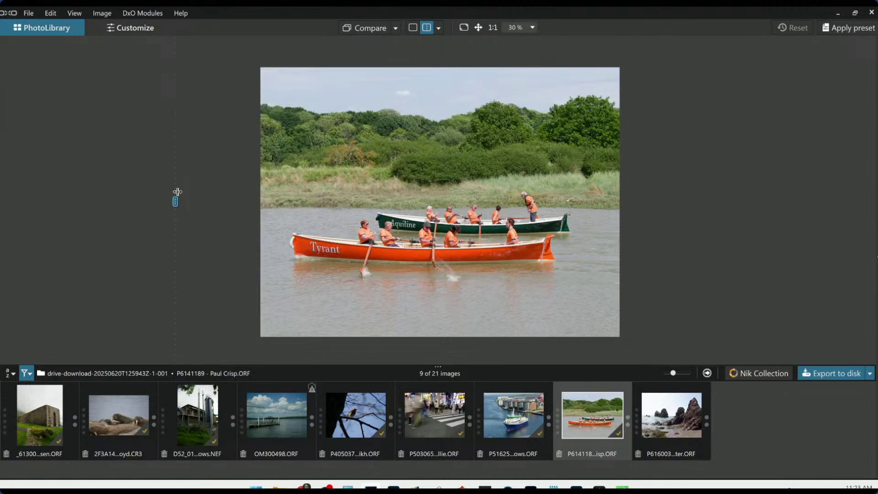
pyautogui.moveTo(178, 192); pyautogui.dragTo(693, 195)
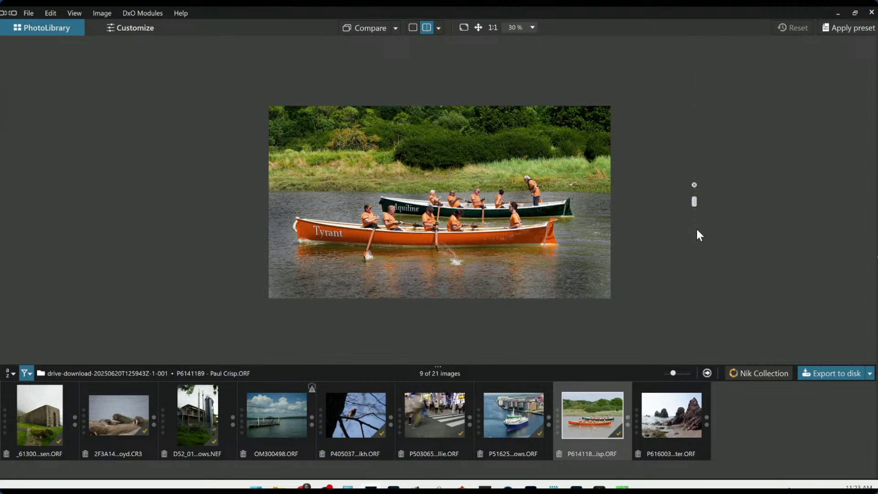
pyautogui.scroll(1, 586, 236)
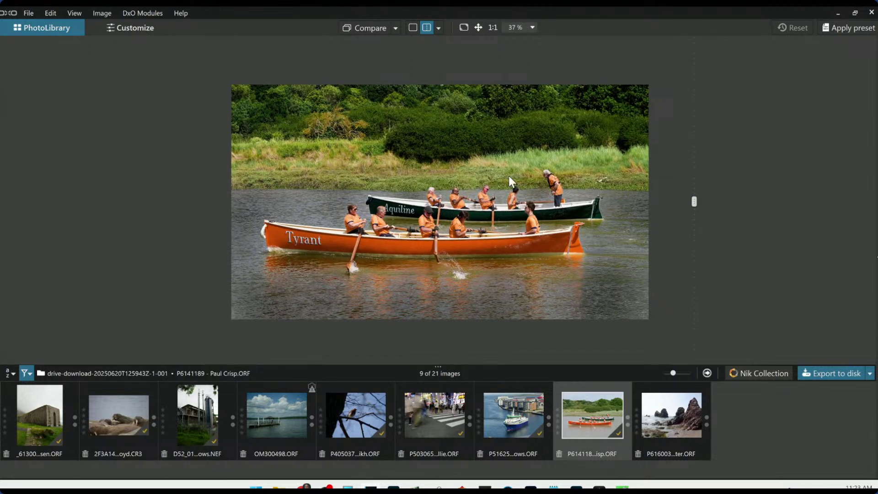
pyautogui.moveTo(694, 202)
pyautogui.moveTo(694, 201); pyautogui.dragTo(48, 201)
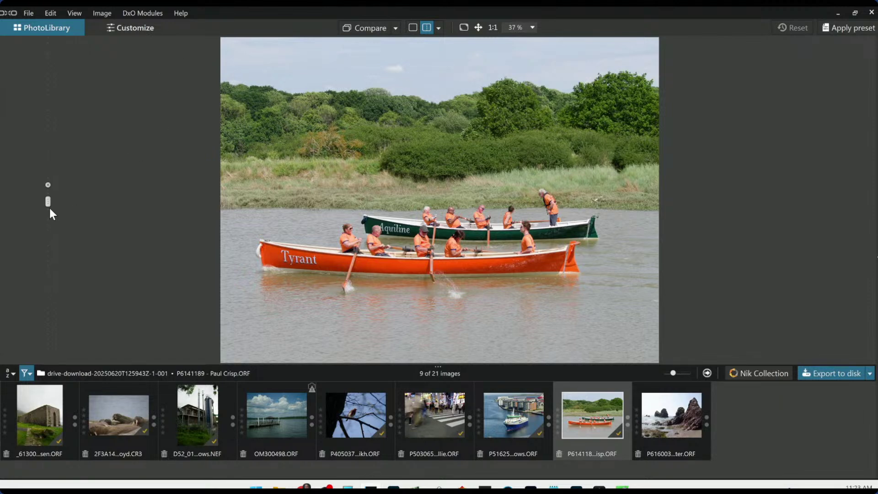
pyautogui.moveTo(47, 201); pyautogui.dragTo(572, 201)
pyautogui.moveTo(708, 204); pyautogui.dragTo(756, 201)
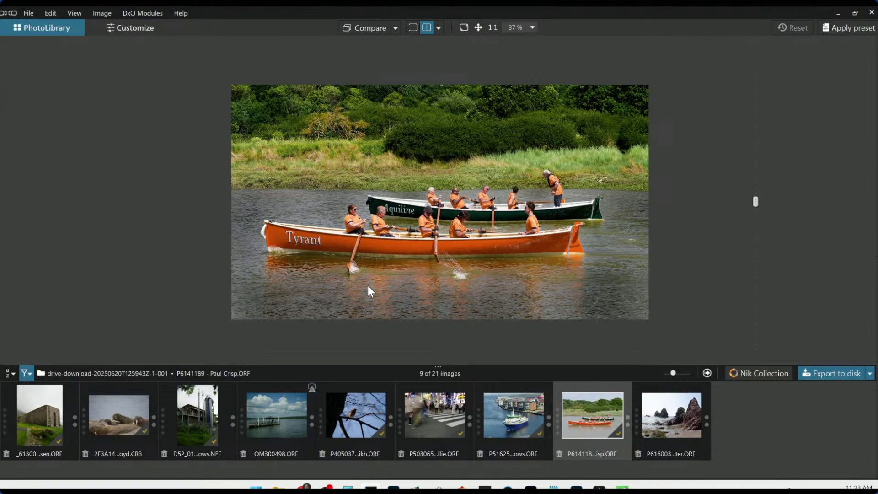
# Open the photo of the rocky beach with sea stacks and bring back the side panels.
pyautogui.click(681, 432)
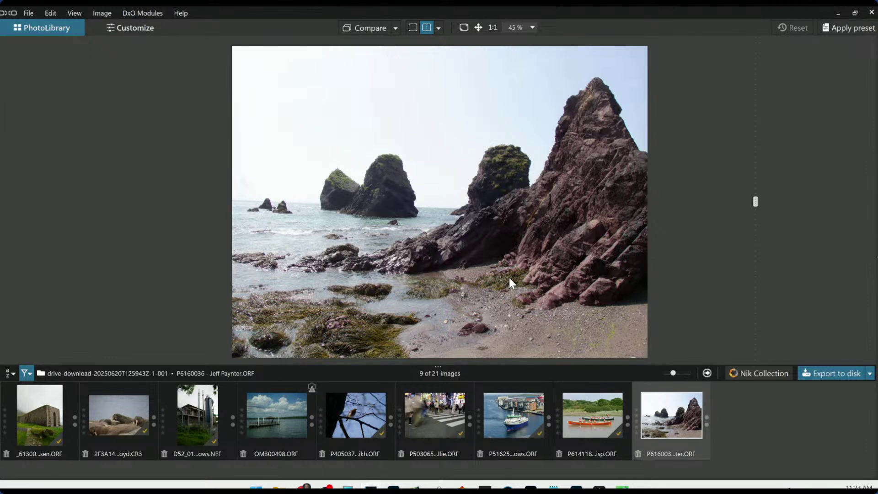
pyautogui.press('Tab')
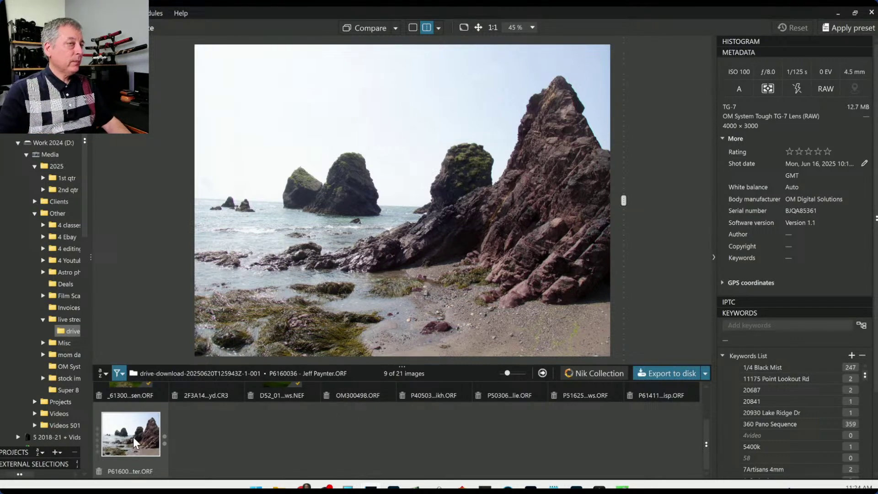
# Open the rocky beach photo in single-image view for editing and apply the personal default preset numbered 0000.
pyautogui.click(413, 28)
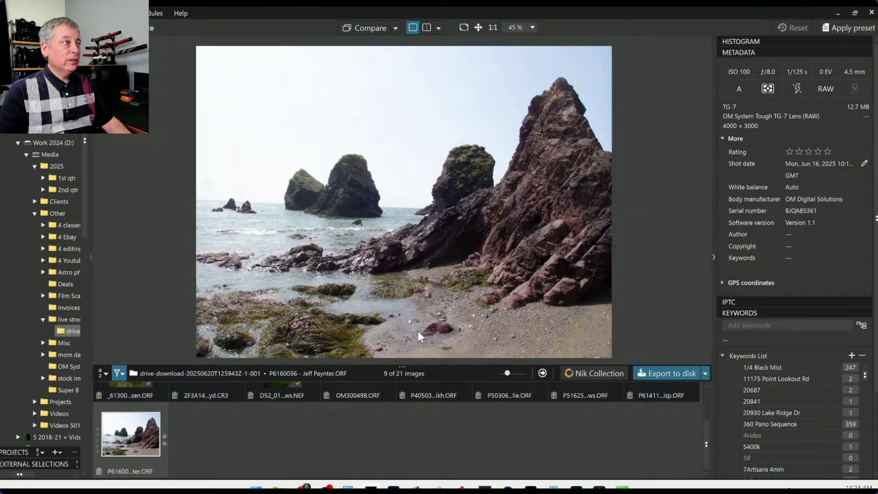
pyautogui.doubleClick(143, 420)
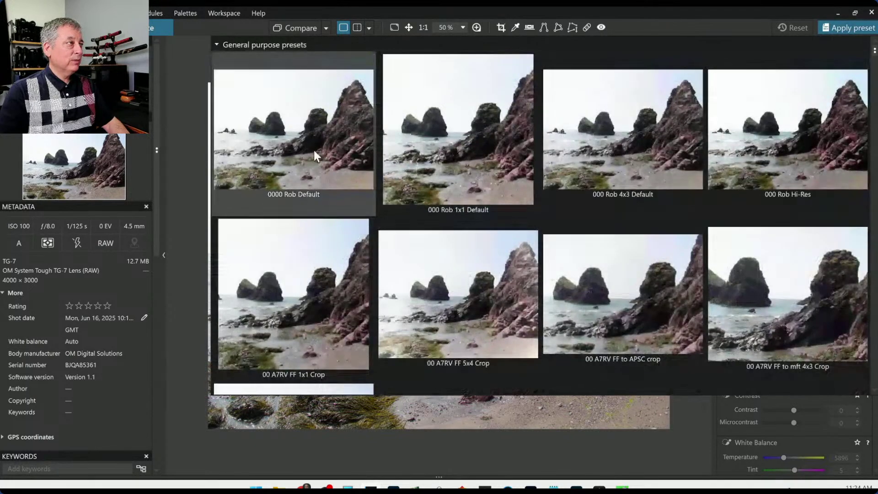
pyautogui.click(313, 150)
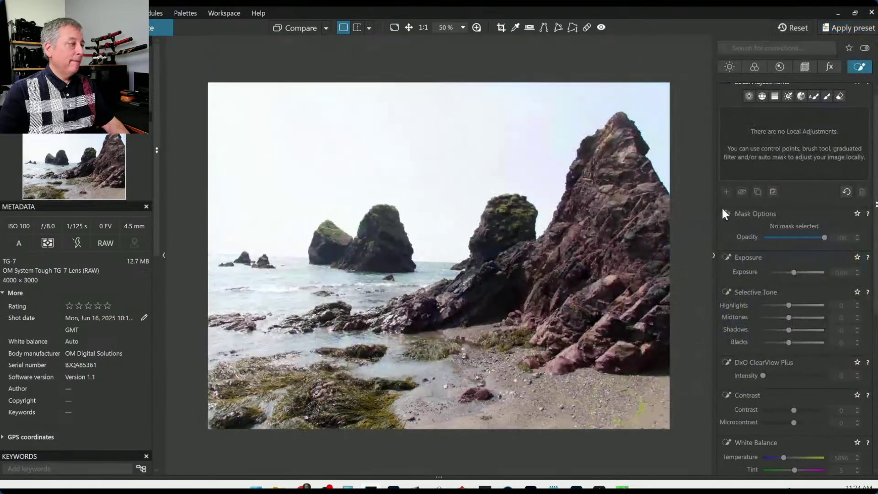
# Straighten the beach photo by setting the horizon correction to -1.94.
pyautogui.scroll(1, 772, 132)
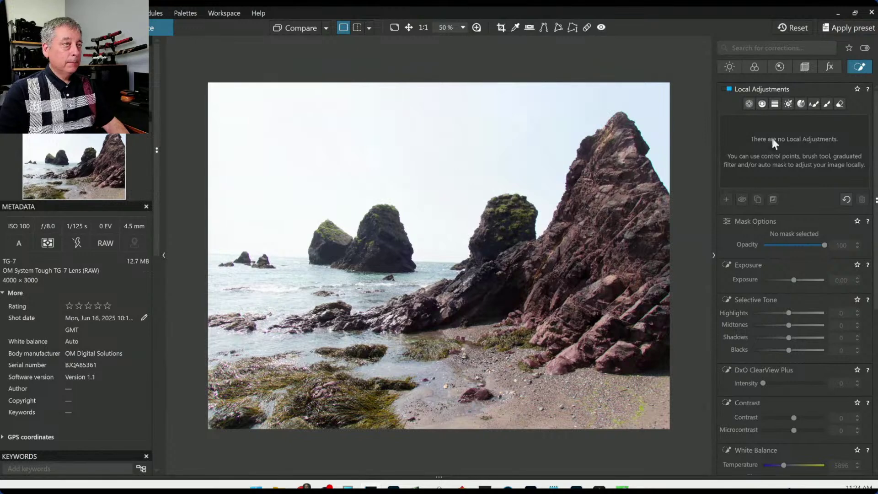
pyautogui.click(803, 67)
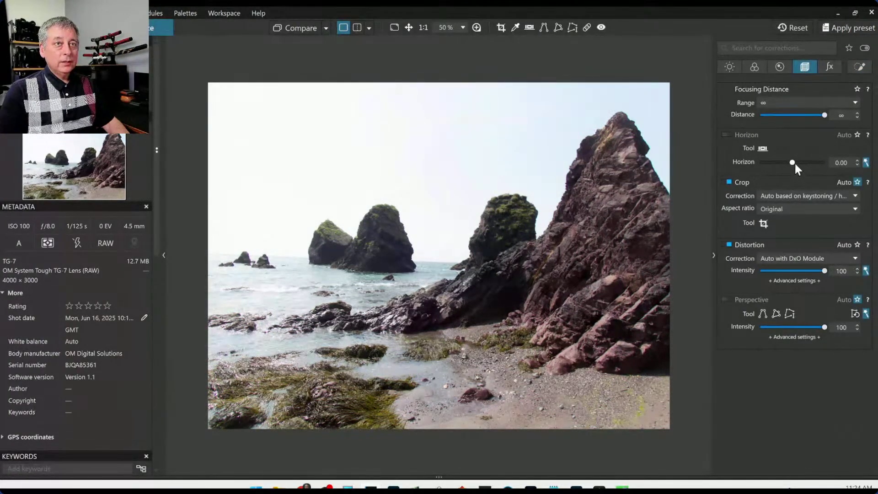
pyautogui.moveTo(795, 164); pyautogui.dragTo(783, 162)
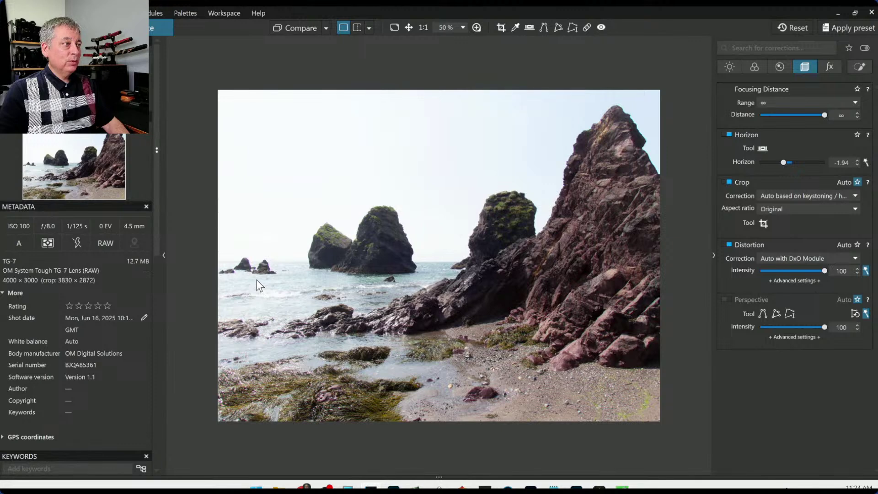
# Lower the beach photo's global exposure to -0.34.
pyautogui.click(860, 68)
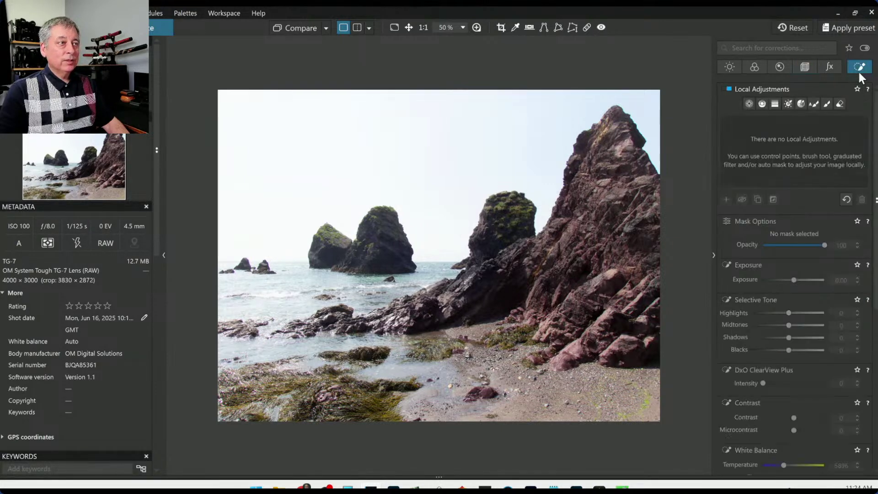
pyautogui.click(728, 67)
pyautogui.moveTo(792, 115); pyautogui.dragTo(791, 113)
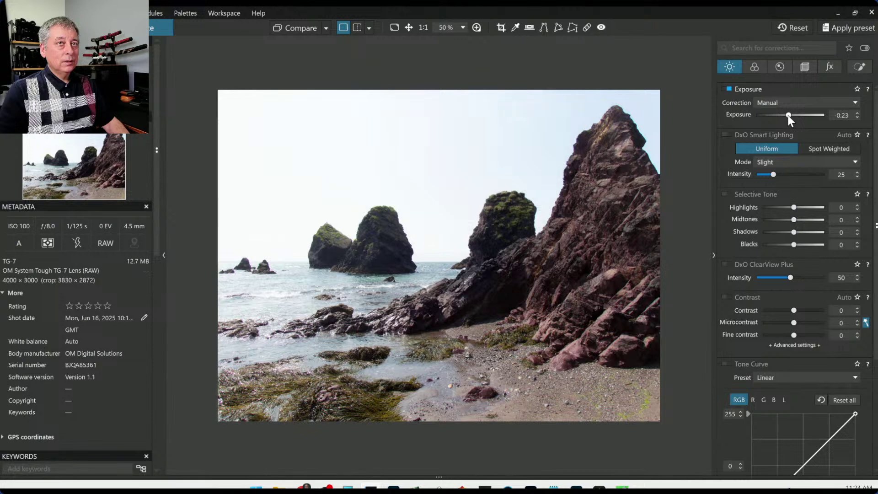
pyautogui.moveTo(788, 116); pyautogui.dragTo(787, 115)
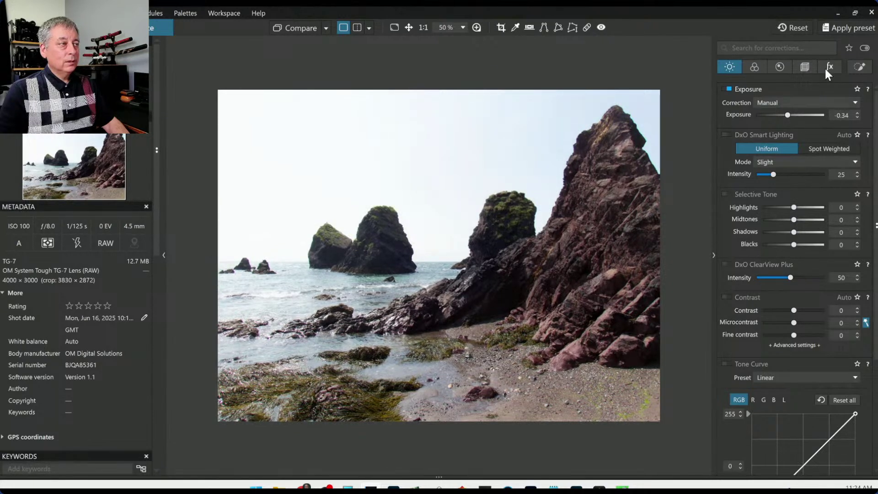
# Add a control line local adjustment running down from the sky to the shoreline and set its Luma selectivity to 55.
pyautogui.click(860, 66)
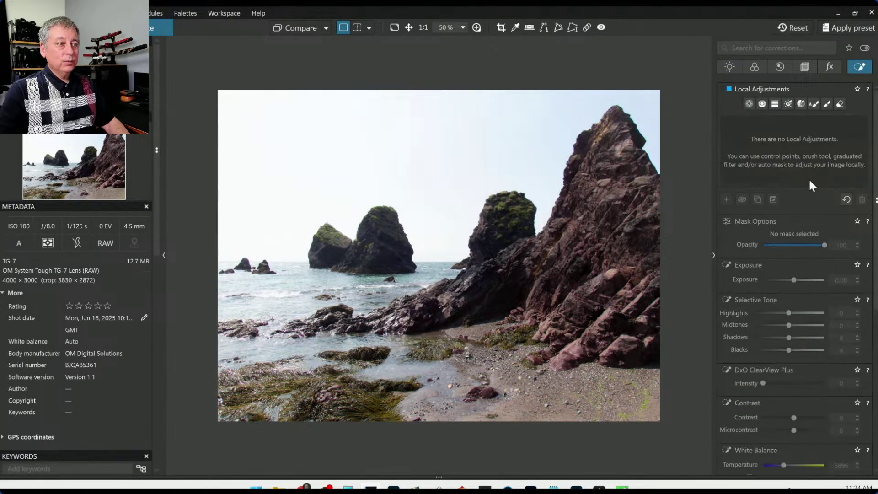
pyautogui.click(761, 105)
pyautogui.moveTo(427, 213); pyautogui.dragTo(430, 317)
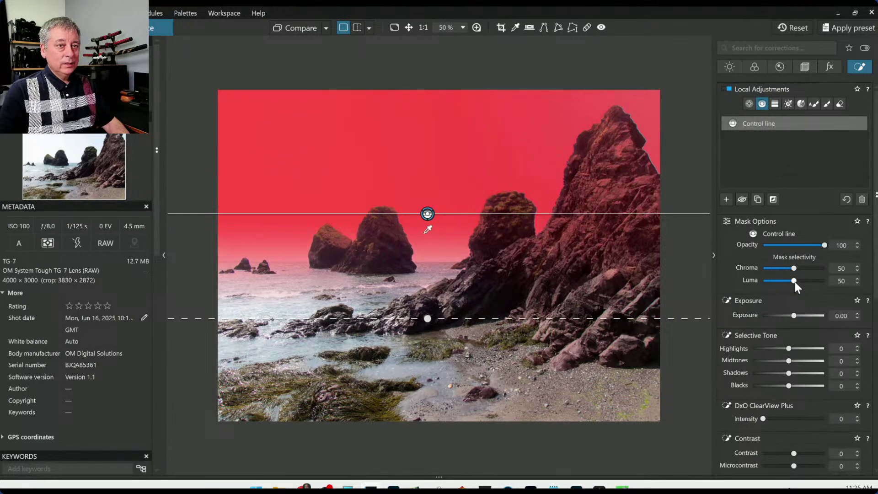
pyautogui.scroll(5, 794, 281)
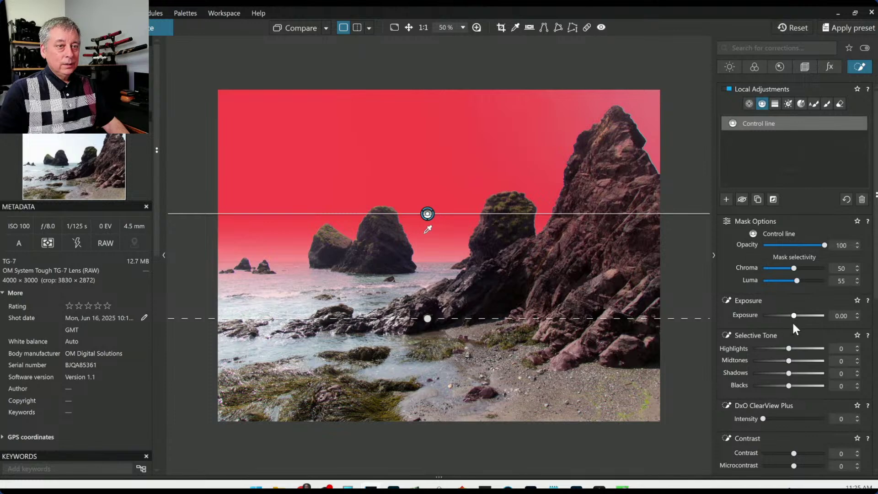
# Set the sky control line's highlights to -56 and its DxO ClearView Plus intensity to 59.
pyautogui.moveTo(789, 348); pyautogui.dragTo(770, 350)
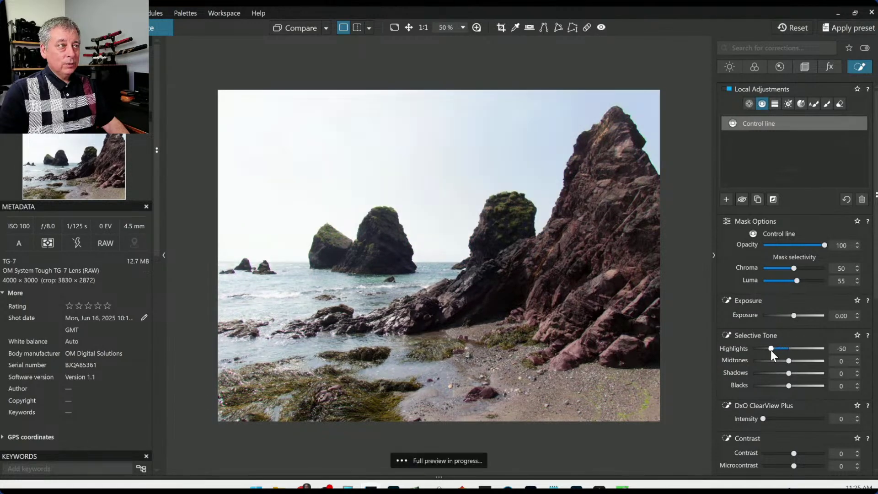
pyautogui.scroll(-5, 736, 332)
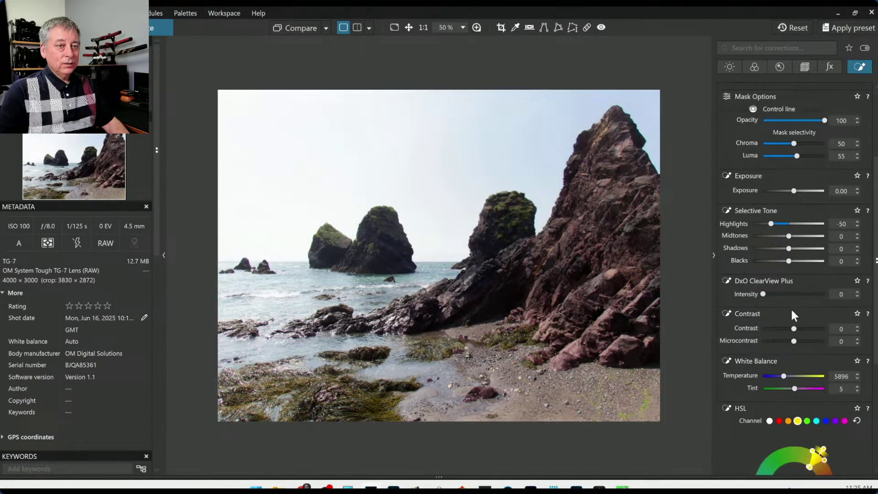
pyautogui.click(799, 293)
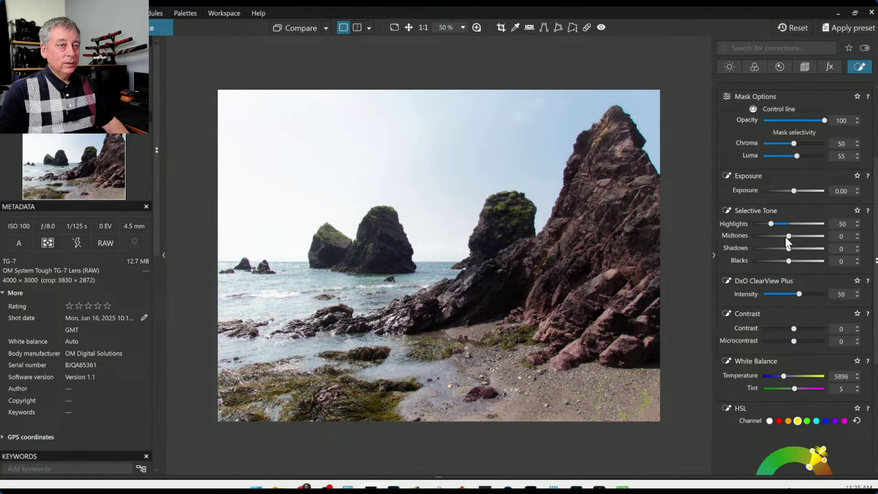
pyautogui.moveTo(771, 223)
pyautogui.mouseDown()
pyautogui.moveTo(752, 221)
pyautogui.moveTo(769, 221)
pyautogui.mouseUp()
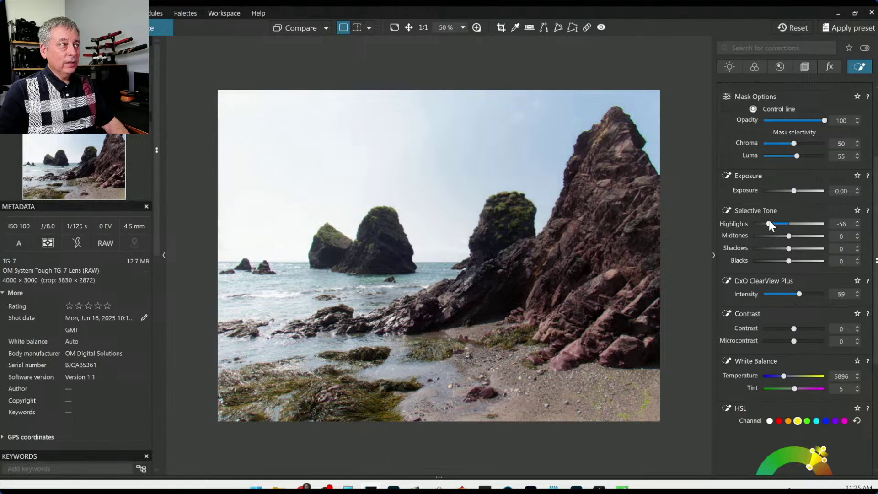
# Turn the control line vertical, move it onto the sea stack beside the leftmost large one, and set its exposure to -1.05.
pyautogui.moveTo(569, 133)
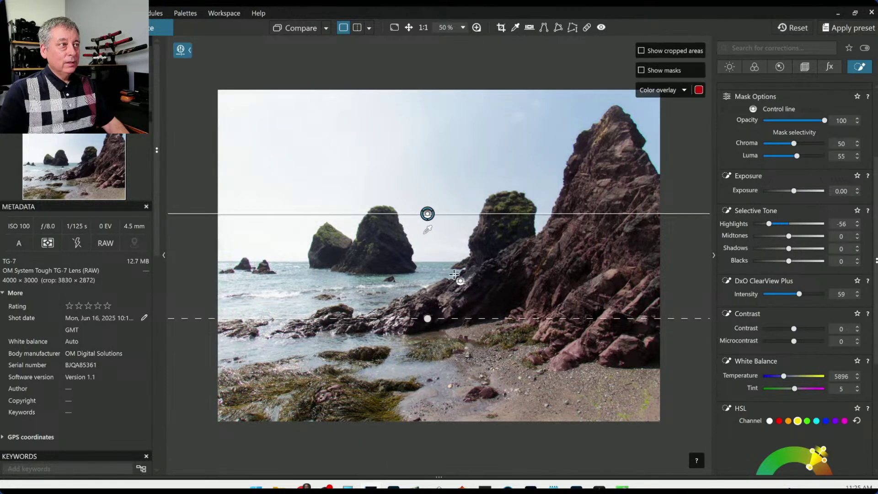
pyautogui.moveTo(427, 320); pyautogui.dragTo(686, 210)
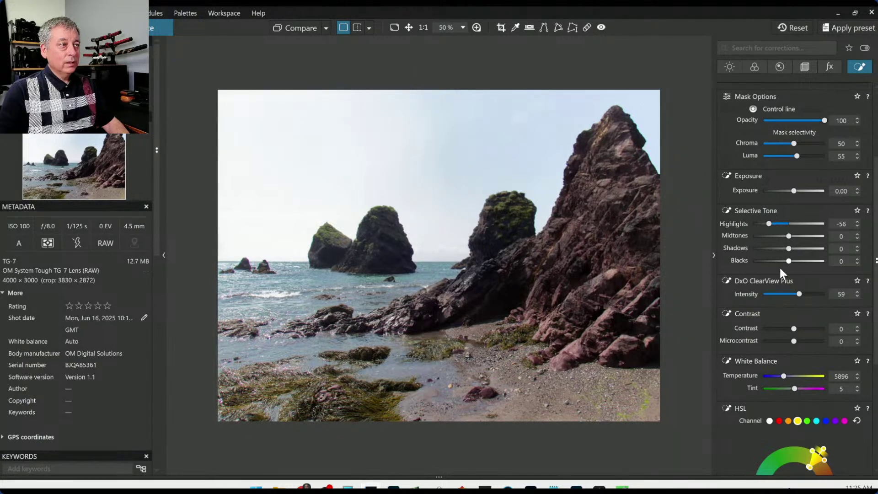
pyautogui.moveTo(793, 191); pyautogui.dragTo(784, 191)
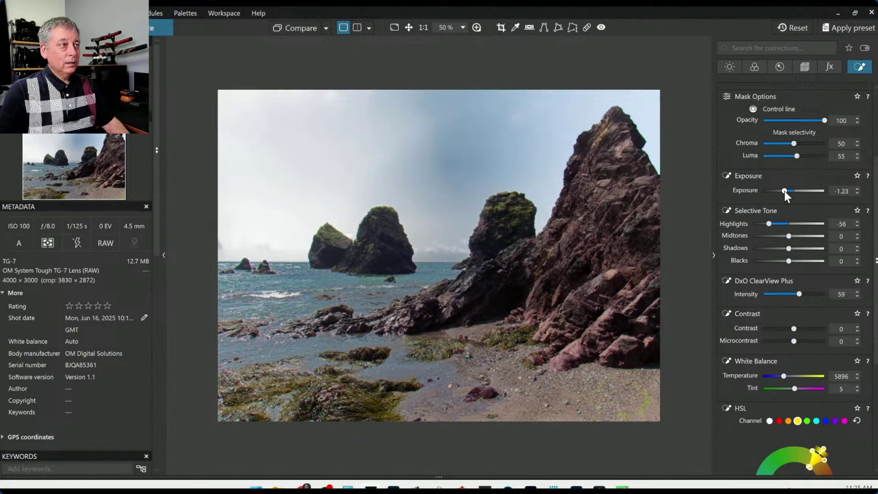
pyautogui.moveTo(494, 202)
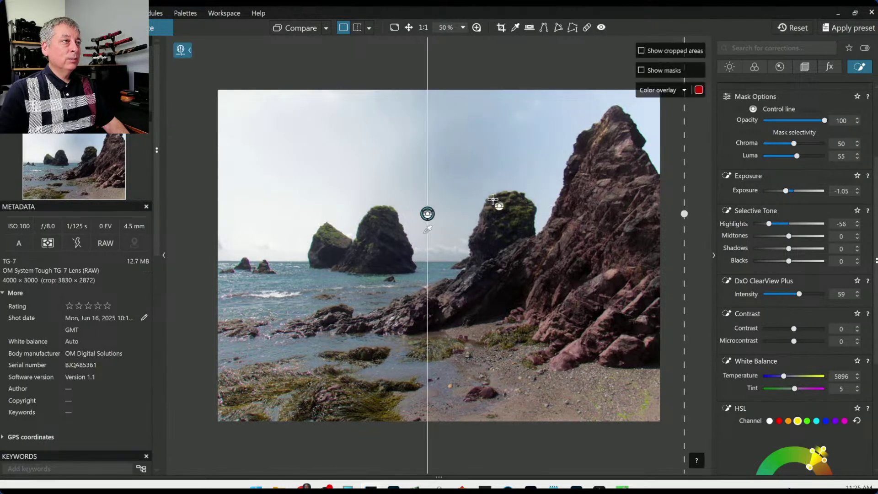
pyautogui.moveTo(427, 229); pyautogui.dragTo(387, 229)
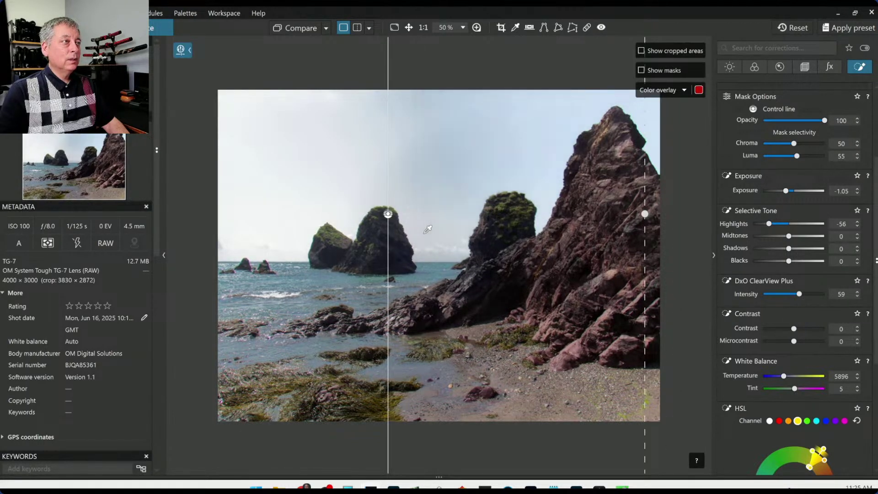
# Darken the control line adjustment further by setting its exposure to -2.12.
pyautogui.click(783, 191)
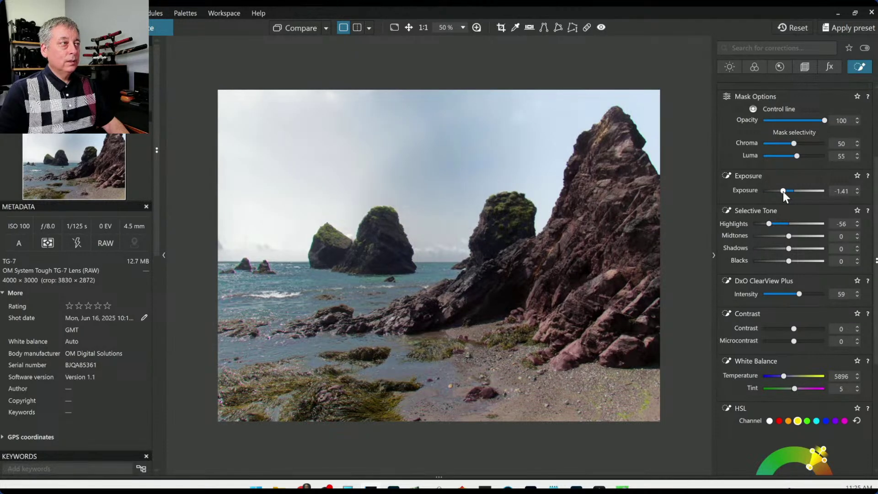
pyautogui.moveTo(782, 191); pyautogui.dragTo(776, 191)
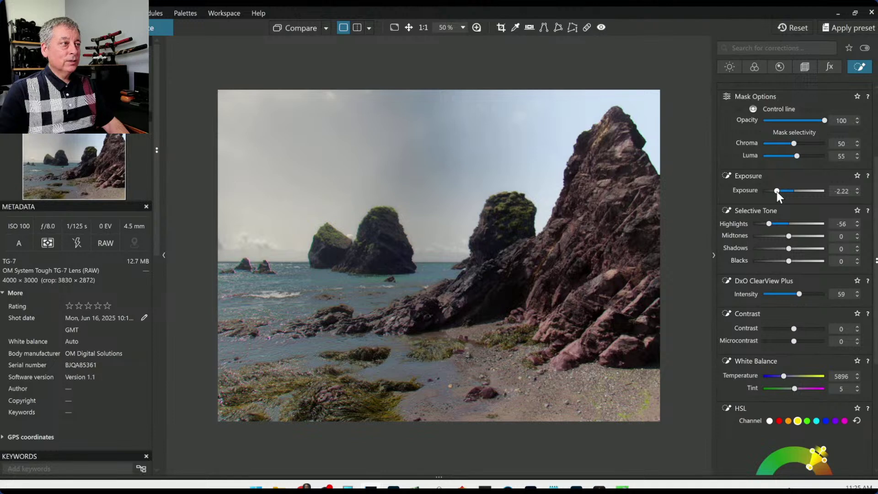
pyautogui.scroll(1, 776, 191)
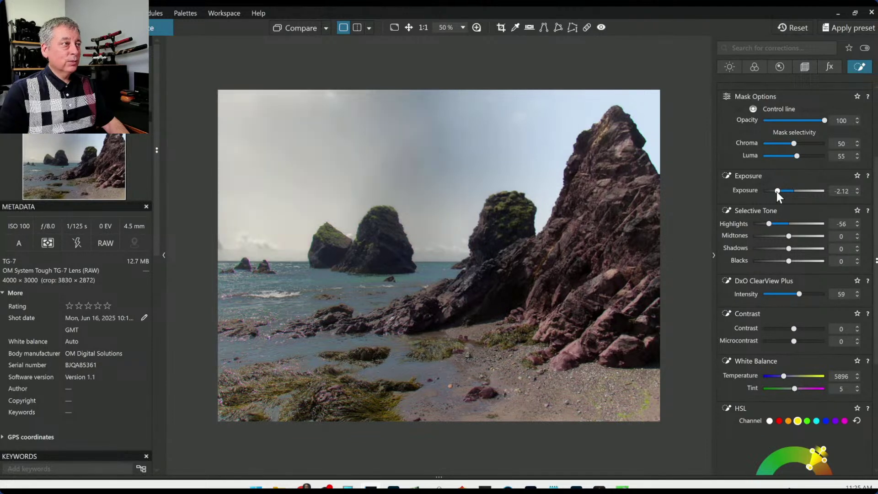
# Reduce the control line's DxO ClearView Plus intensity to 0 and raise its microcontrast to 52.
pyautogui.click(778, 294)
pyautogui.moveTo(777, 292); pyautogui.dragTo(764, 296)
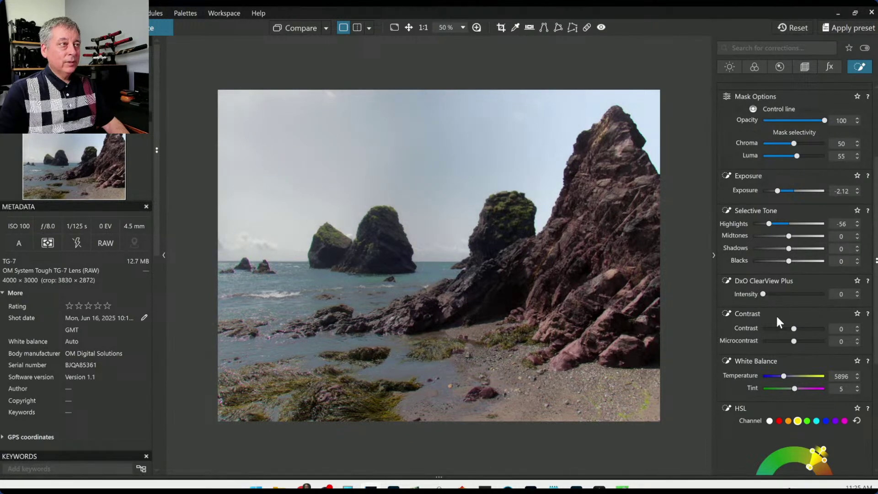
pyautogui.moveTo(792, 341); pyautogui.dragTo(809, 342)
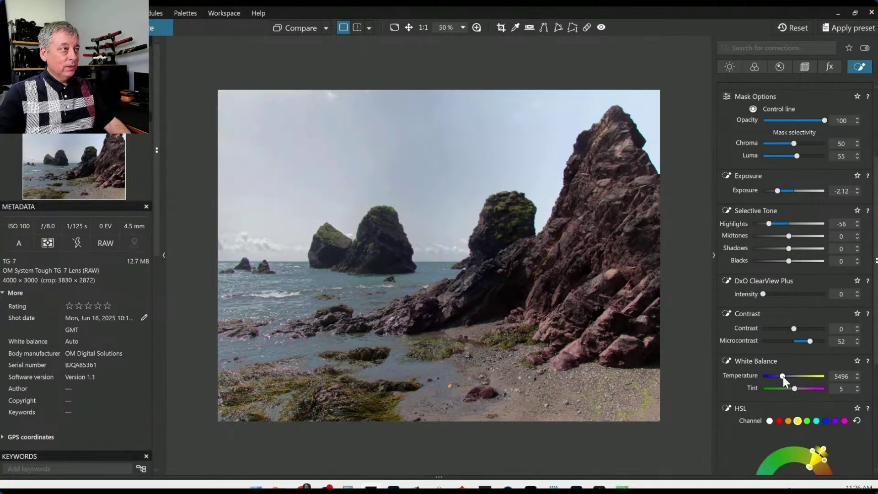
# Cool the control line's white balance temperature to 5396 and extend its dashed boundary past the photo's right edge.
pyautogui.moveTo(783, 376); pyautogui.dragTo(782, 377)
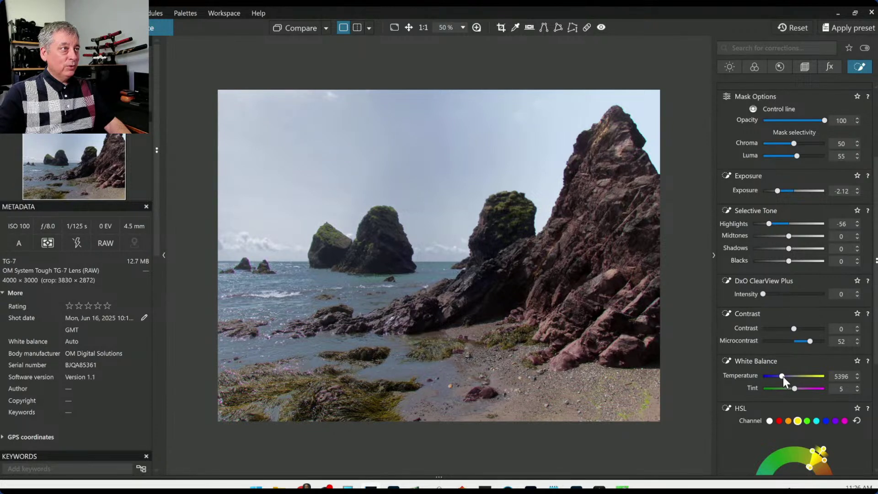
pyautogui.moveTo(617, 140)
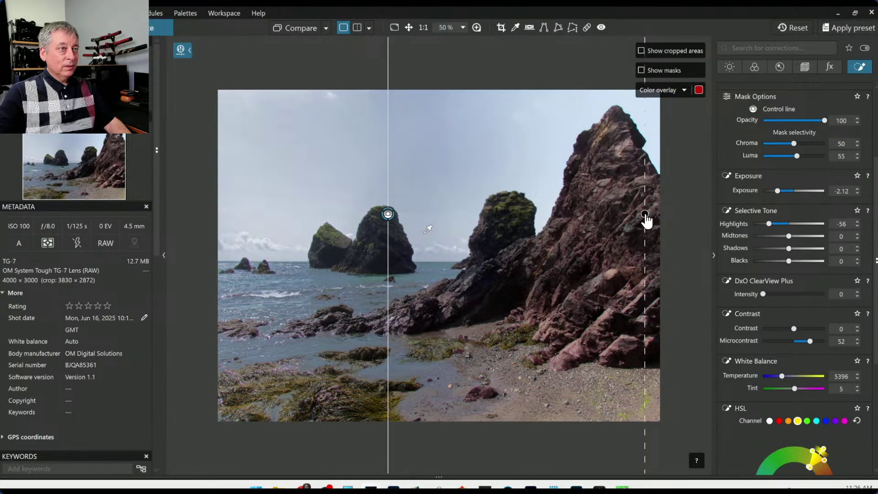
pyautogui.moveTo(645, 215); pyautogui.dragTo(701, 214)
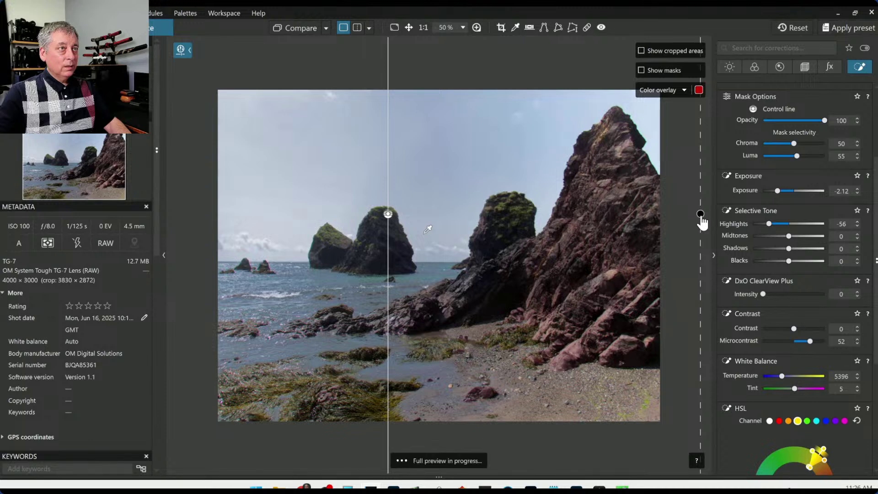
# Strengthen the chromatic aberration correction to intensity 178 and size 10.
pyautogui.click(783, 64)
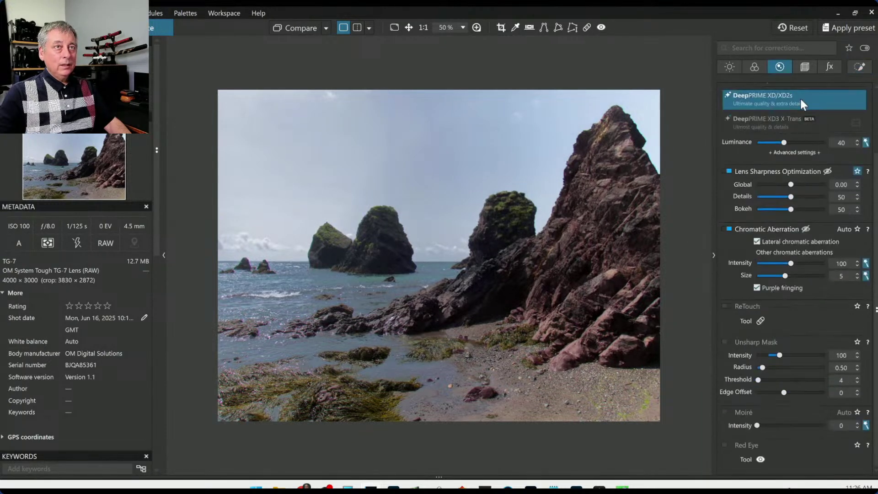
pyautogui.click(817, 263)
pyautogui.click(812, 275)
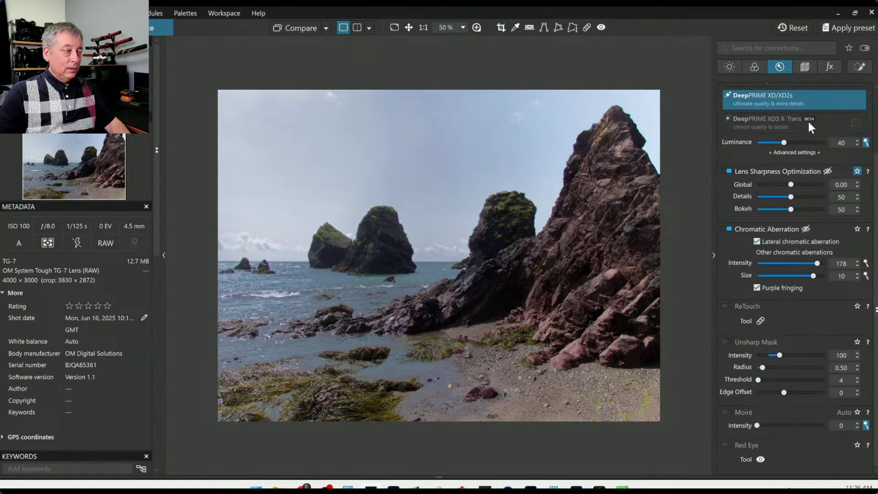
pyautogui.scroll(2, 808, 137)
# Reselect the control line adjustment and set both its Chroma and Luma mask selectivity to 60.
pyautogui.click(860, 68)
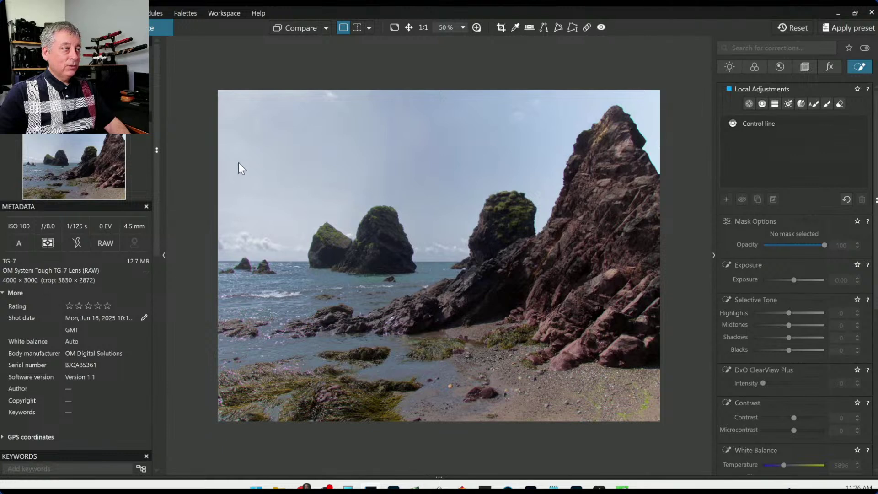
pyautogui.click(777, 124)
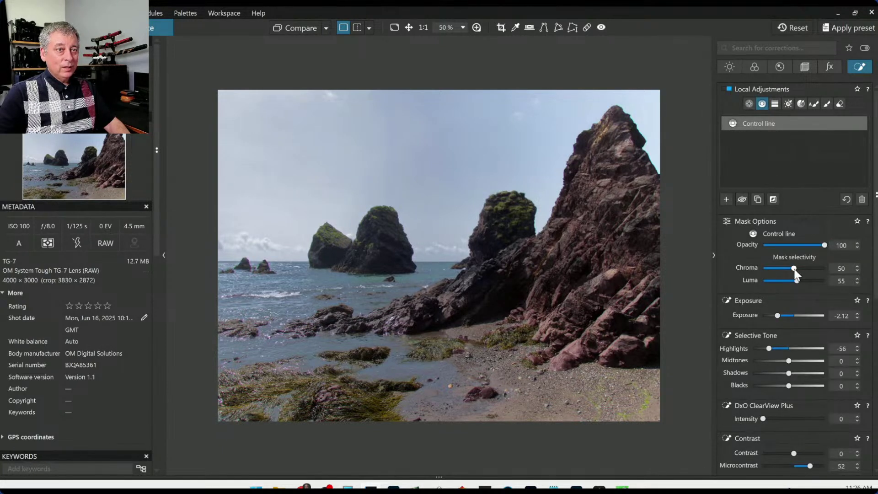
pyautogui.click(795, 269)
pyautogui.scroll(1, 794, 268)
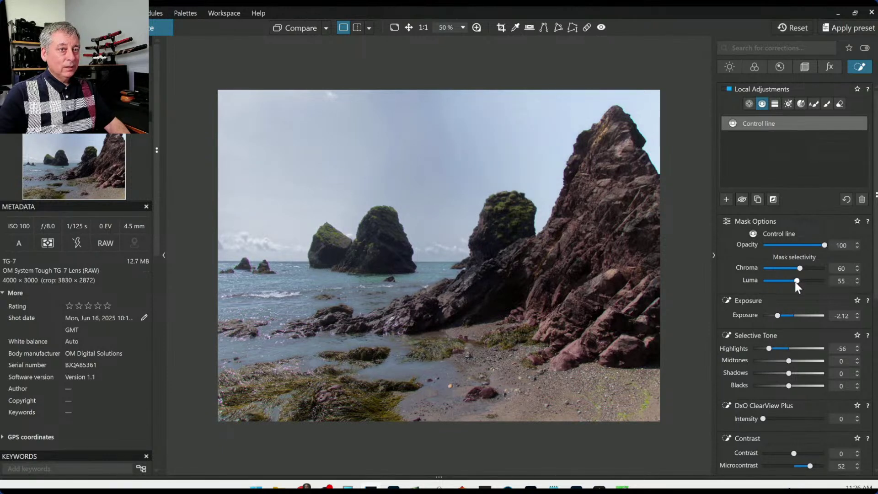
pyautogui.scroll(1, 795, 280)
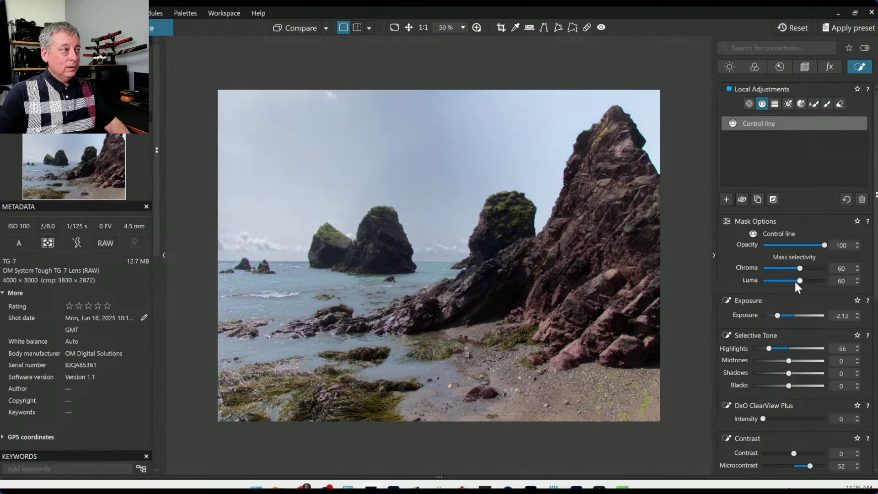
# Set the control line's Luma mask selectivity to 56 and deselect the adjustment.
pyautogui.moveTo(439, 245)
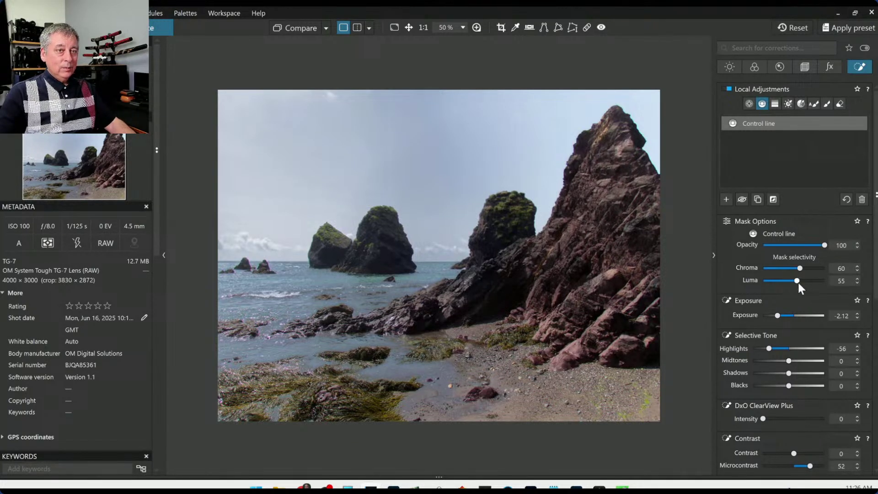
pyautogui.scroll(5, 798, 281)
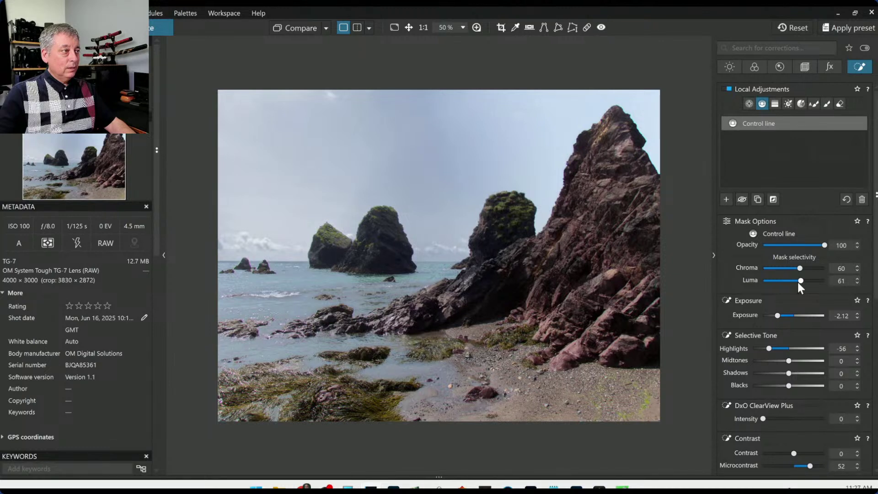
pyautogui.scroll(-5, 797, 281)
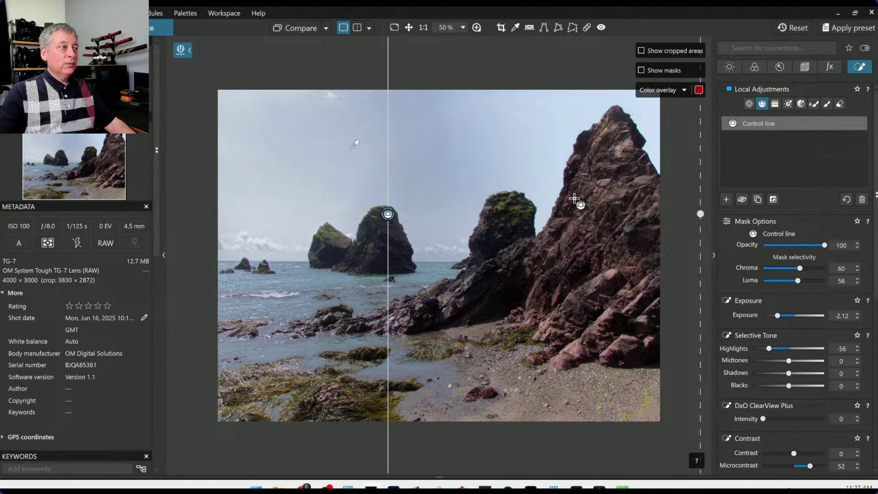
pyautogui.click(541, 273)
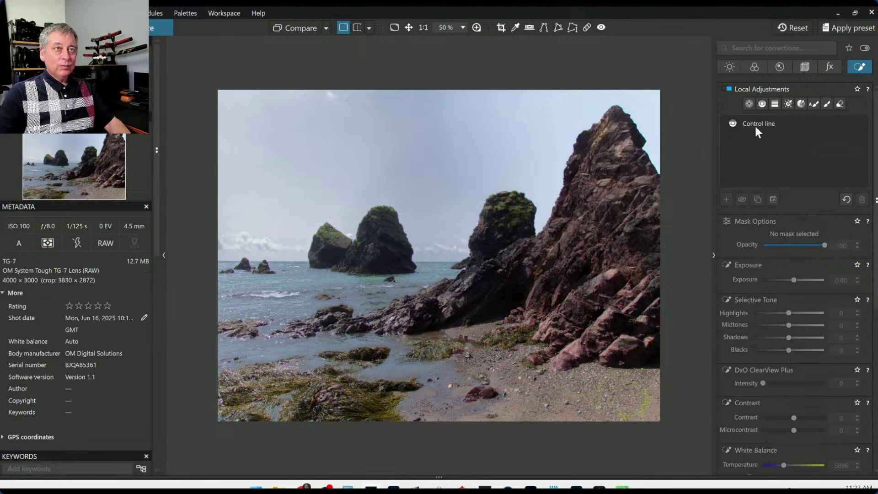
# Create a control point mask covering the large cliff, lower rocks, foreground seaweed and tall sea stack, shrinking the sea stack's circle to fit.
pyautogui.click(726, 199)
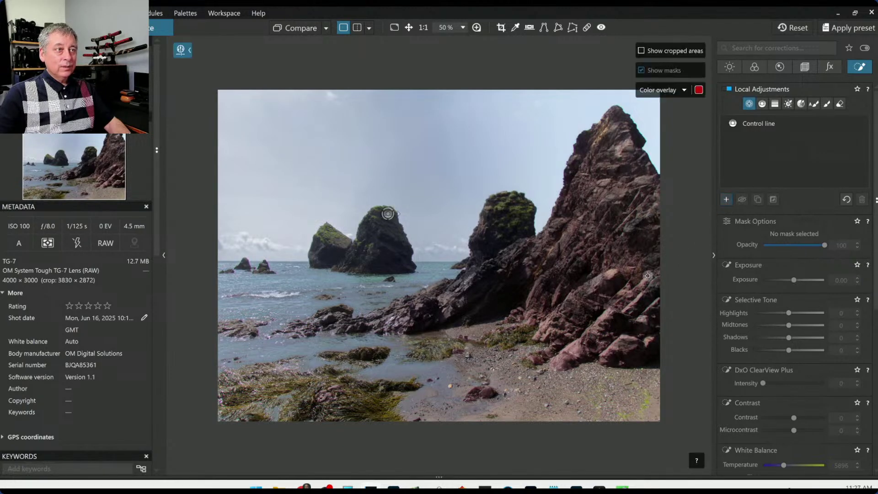
pyautogui.click(563, 284)
pyautogui.moveTo(578, 282); pyautogui.dragTo(675, 270)
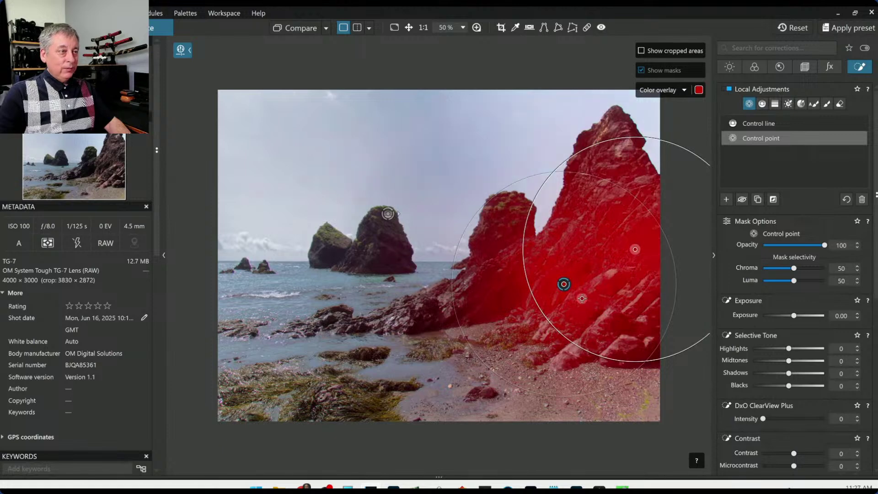
pyautogui.click(424, 323)
pyautogui.click(329, 399)
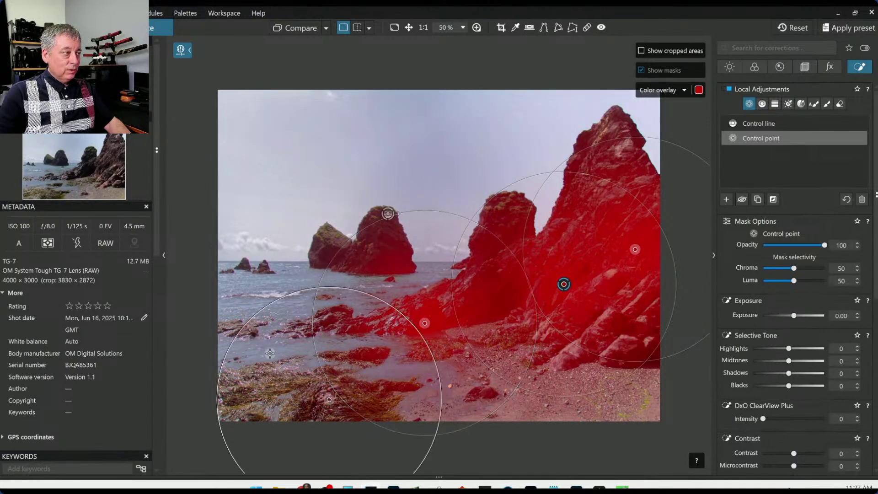
pyautogui.click(373, 250)
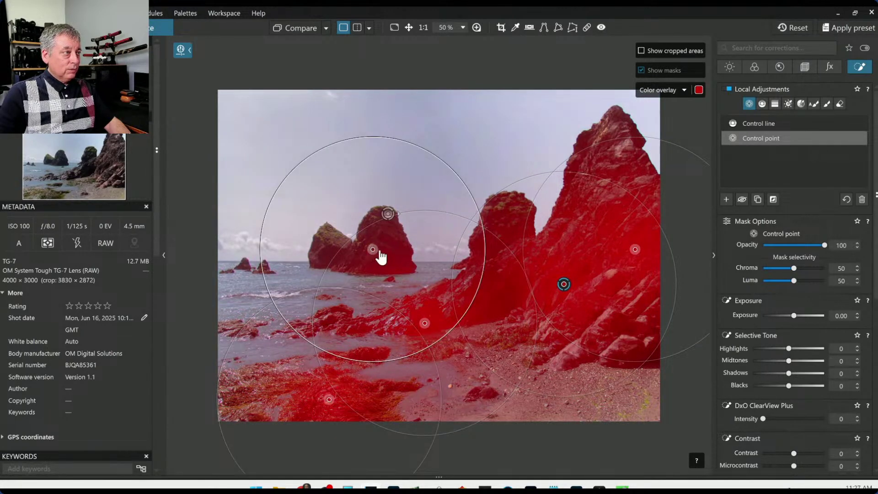
pyautogui.moveTo(353, 137); pyautogui.dragTo(375, 185)
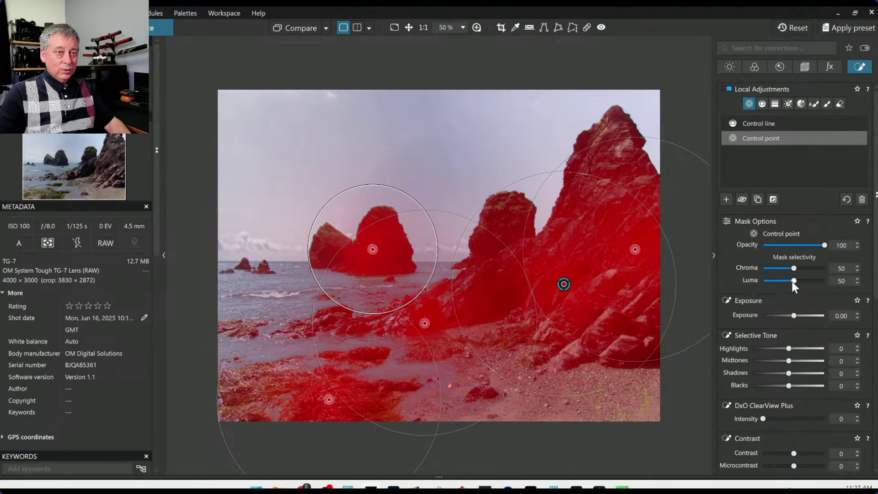
# Set the rock control point mask's Luma selectivity to 55 and its shadows to 16.
pyautogui.moveTo(793, 280); pyautogui.dragTo(796, 281)
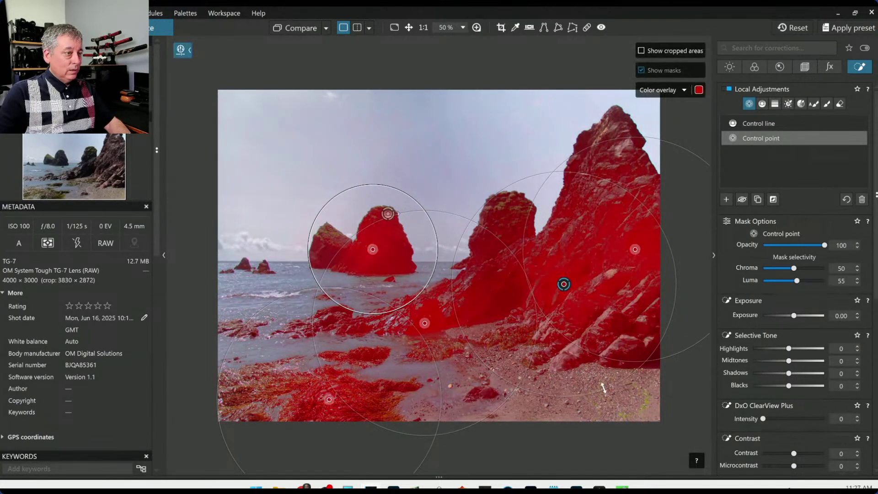
pyautogui.scroll(-2, 774, 359)
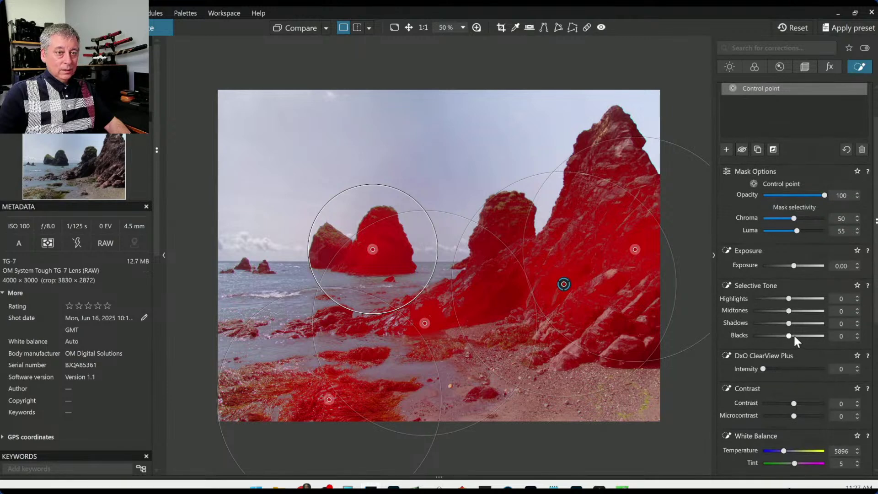
pyautogui.moveTo(789, 324); pyautogui.dragTo(794, 324)
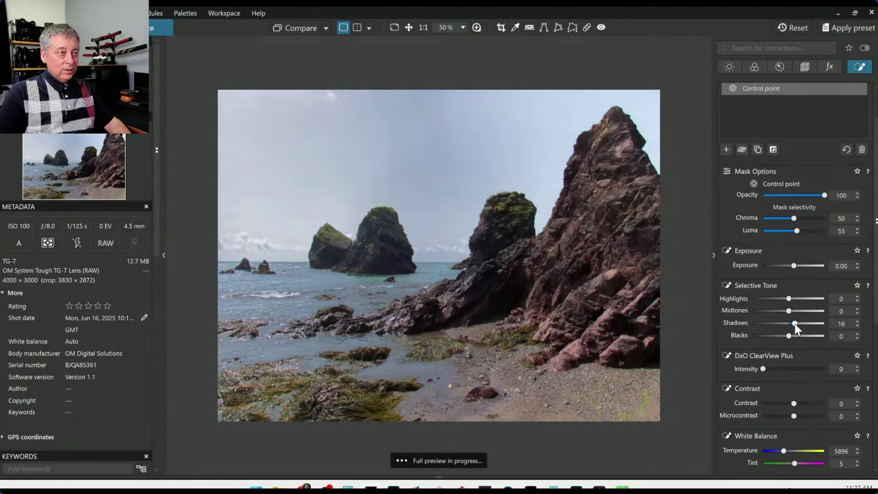
# Set the rock mask's DxO ClearView Plus intensity to 12, microcontrast to 66, midtones to 16 and highlights to 61.
pyautogui.moveTo(765, 369); pyautogui.dragTo(770, 368)
pyautogui.moveTo(794, 415); pyautogui.dragTo(814, 416)
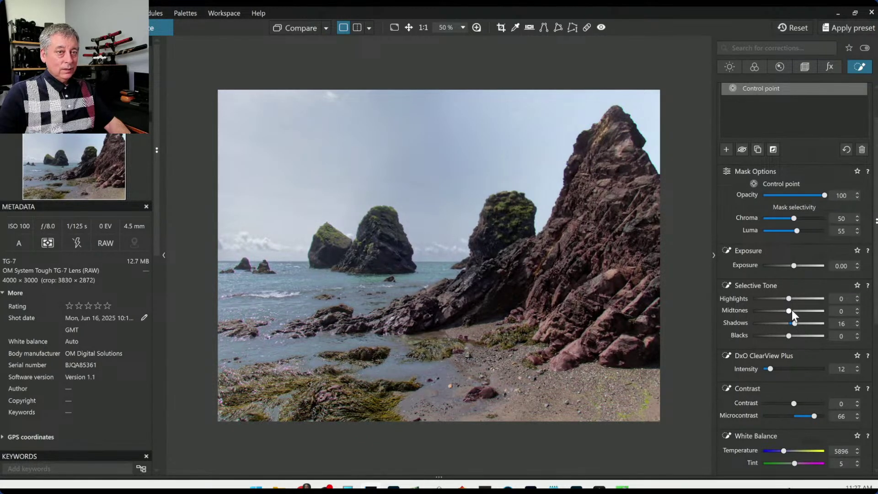
pyautogui.moveTo(791, 311); pyautogui.dragTo(811, 300)
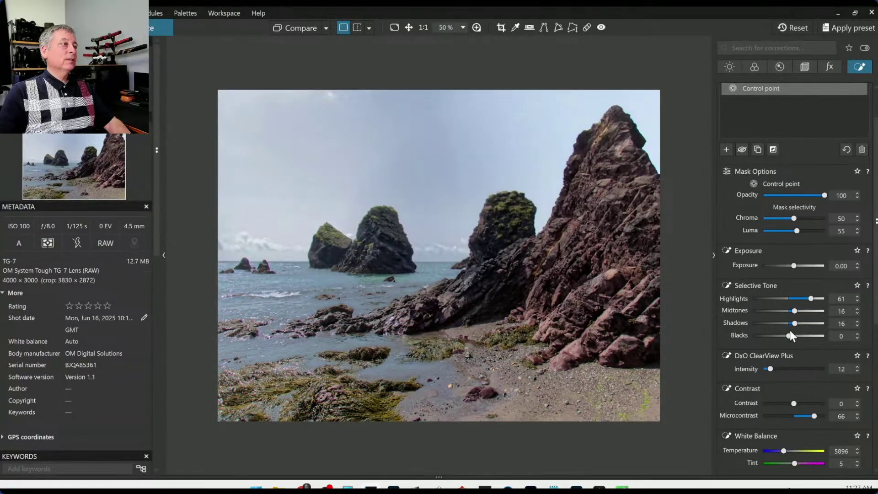
# Extend the rock mask with smaller control points on both sea stacks, the distant islets and the moss-topped rock beside the cliff, and deselect it.
pyautogui.scroll(5, 386, 246)
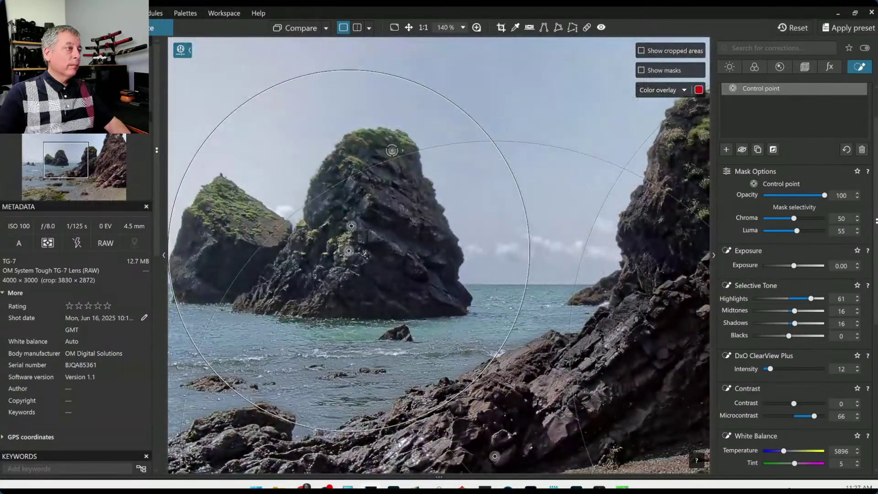
pyautogui.click(348, 221)
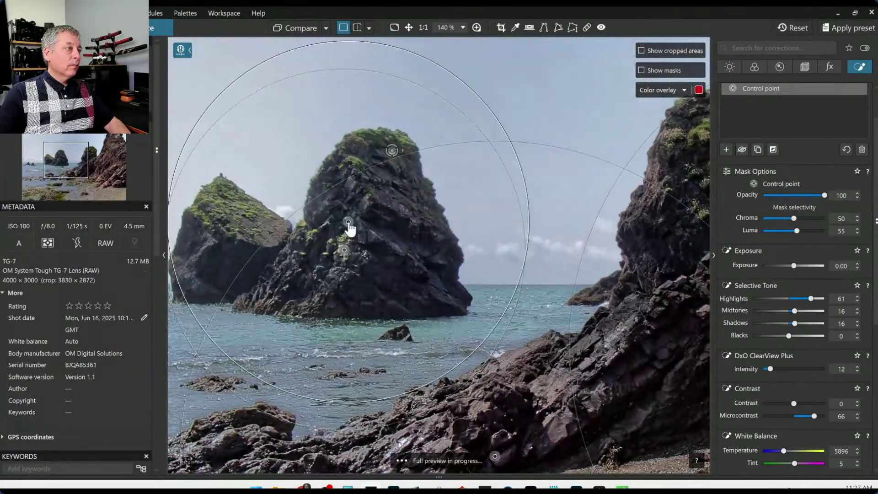
pyautogui.moveTo(398, 74); pyautogui.dragTo(386, 153)
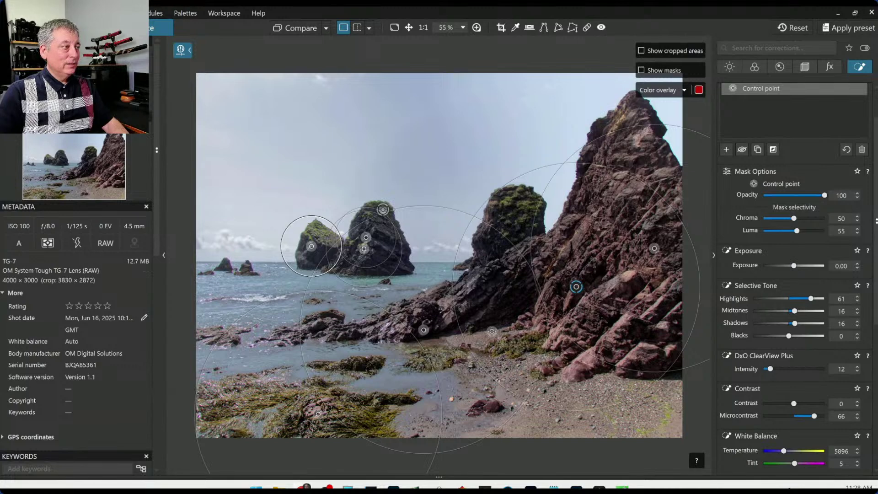
pyautogui.click(243, 273)
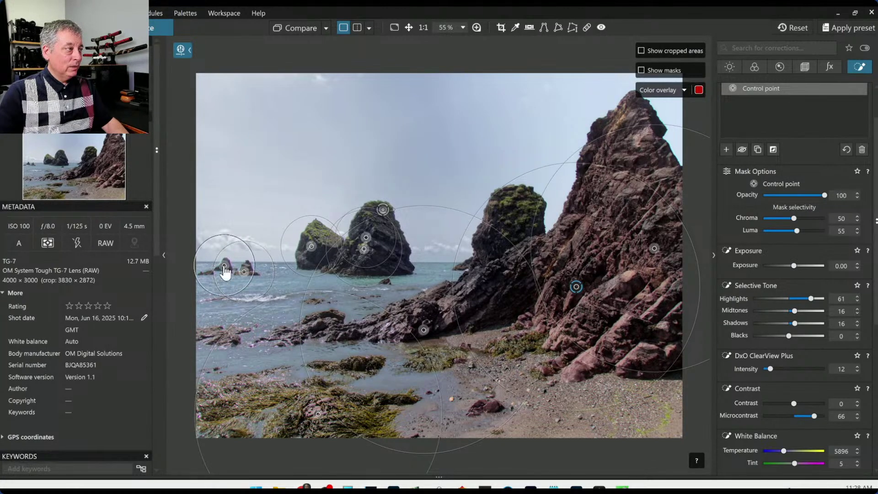
pyautogui.click(224, 265)
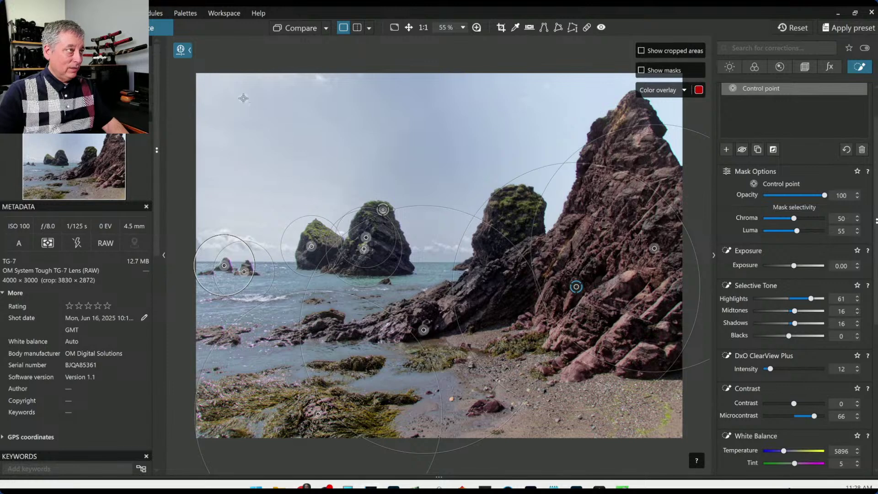
pyautogui.click(525, 219)
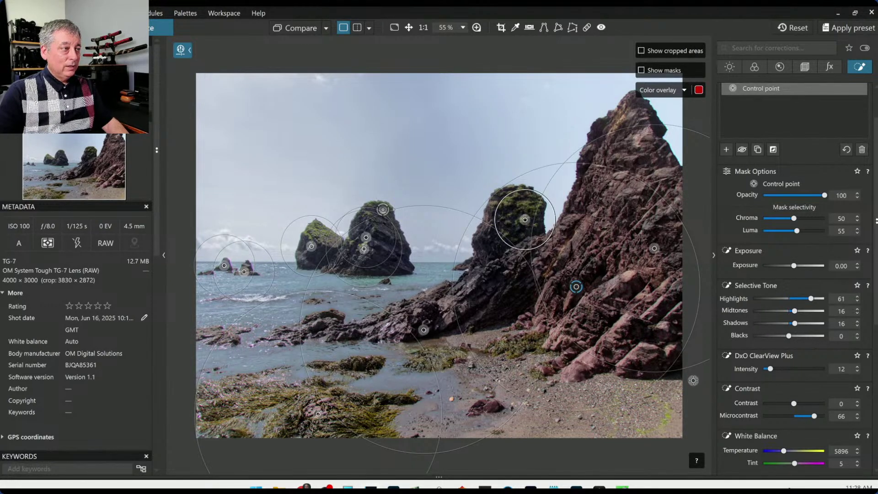
pyautogui.click(694, 387)
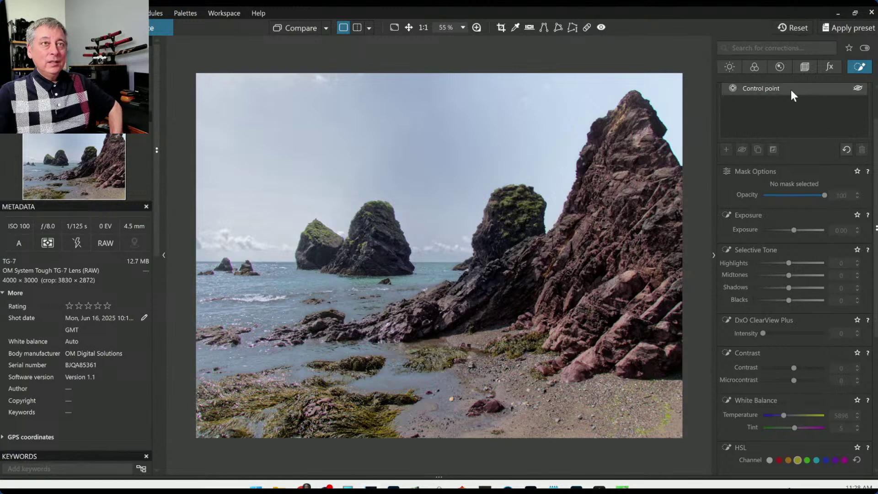
# Create a separate control point mask over the foreground seaweed and the green patches along the beach, with moderately enlarged circles.
pyautogui.scroll(1, 743, 141)
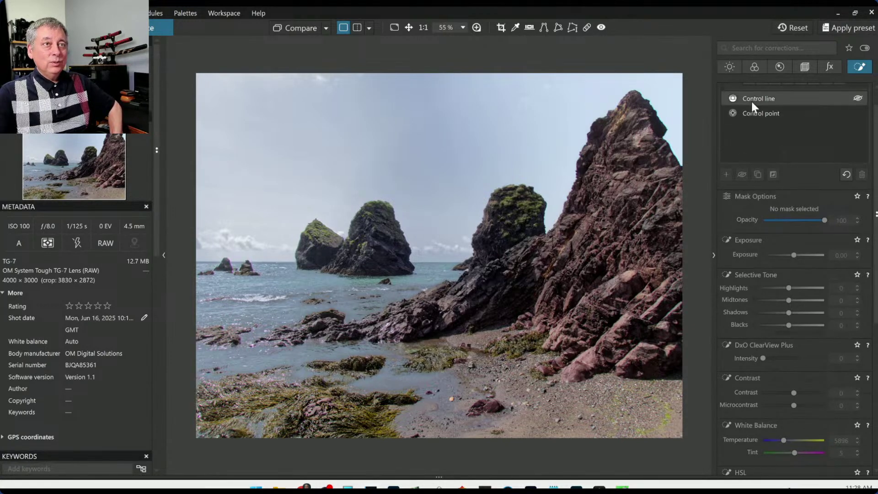
pyautogui.scroll(1, 757, 181)
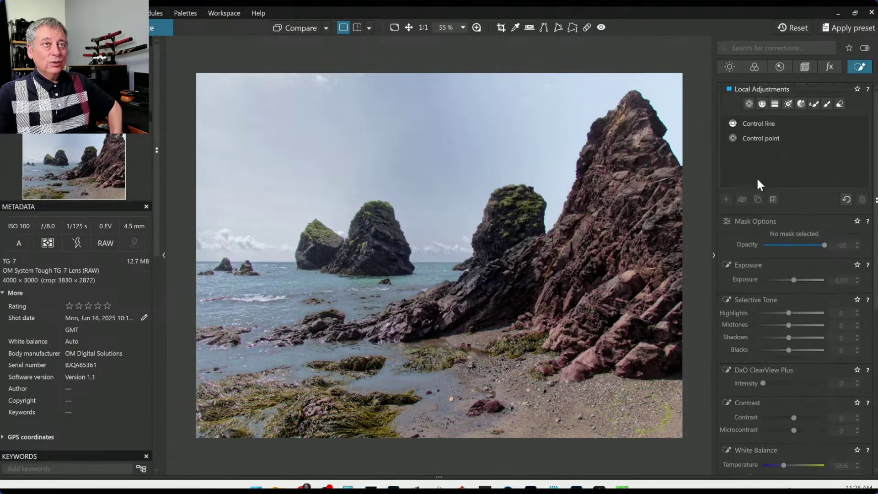
pyautogui.click(726, 200)
pyautogui.click(349, 417)
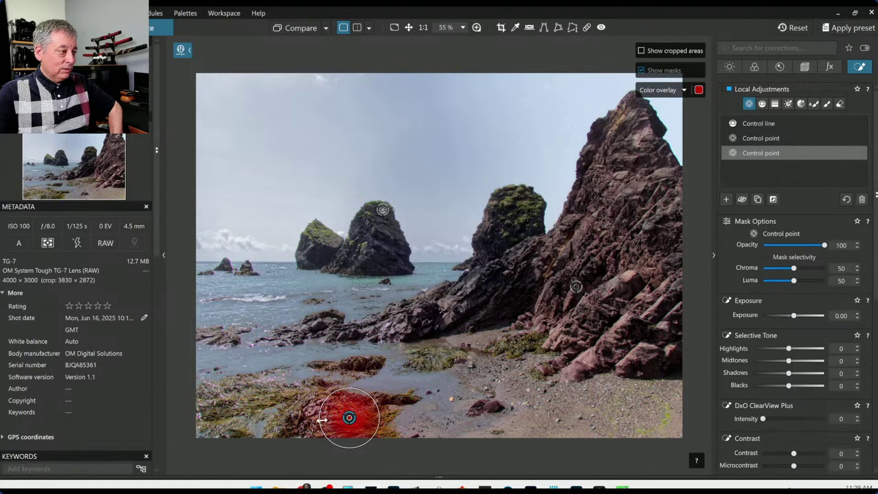
pyautogui.moveTo(322, 419); pyautogui.dragTo(306, 418)
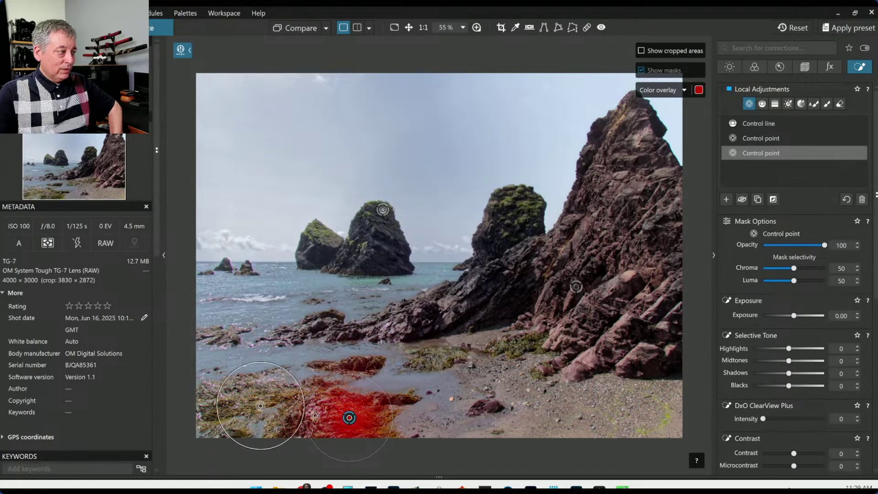
pyautogui.click(260, 405)
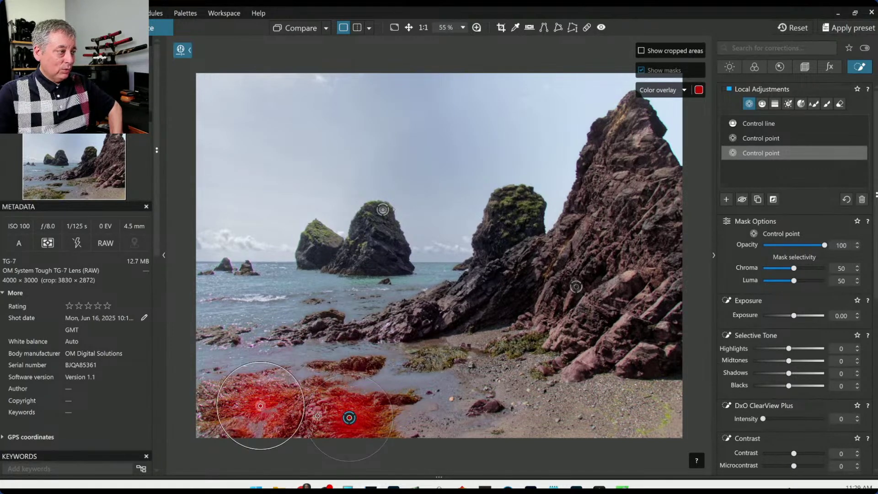
pyautogui.click(434, 365)
pyautogui.click(521, 351)
# Raise the seaweed mask's HSL vibrancy to 98 for all color channels.
pyautogui.scroll(-3, 745, 387)
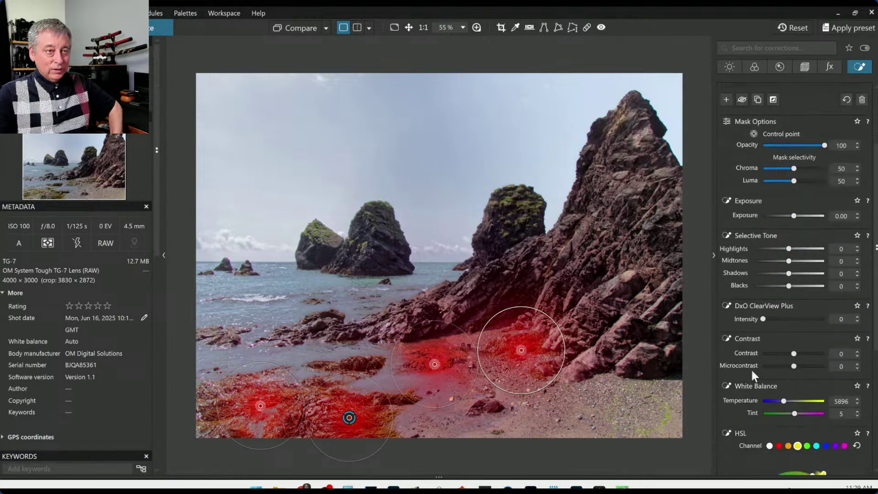
pyautogui.scroll(-4, 753, 366)
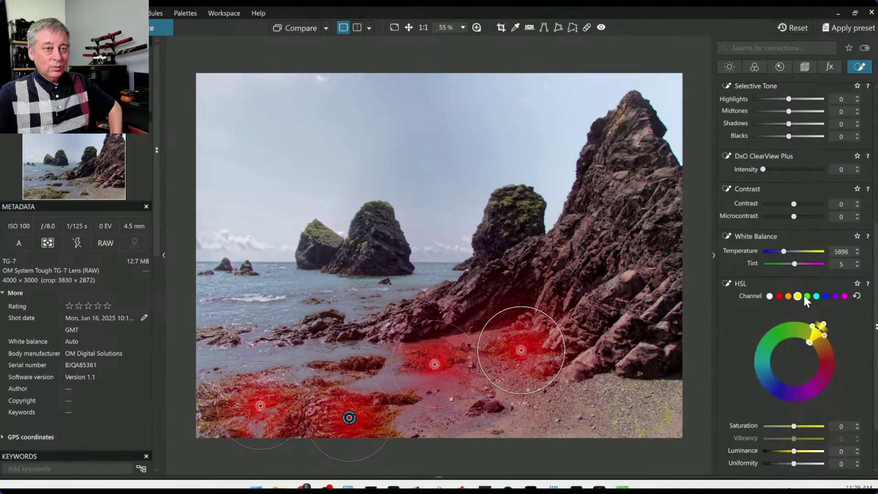
pyautogui.click(807, 296)
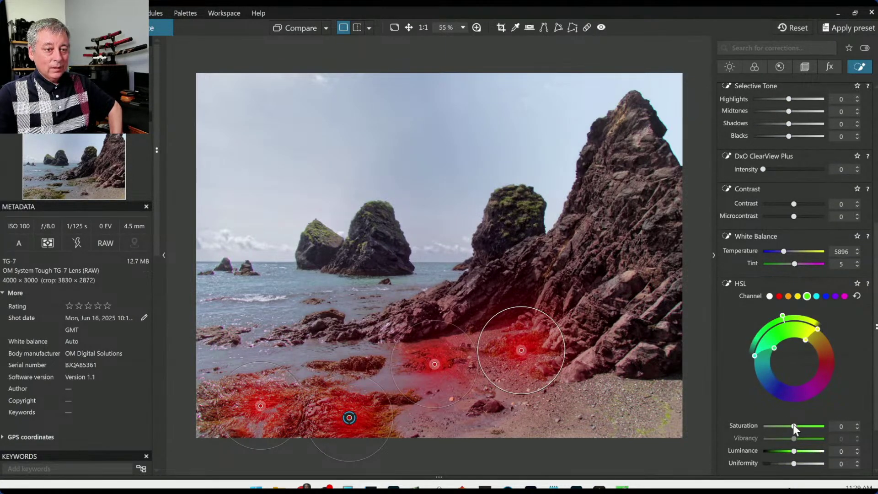
pyautogui.click(770, 296)
pyautogui.scroll(-1, 734, 372)
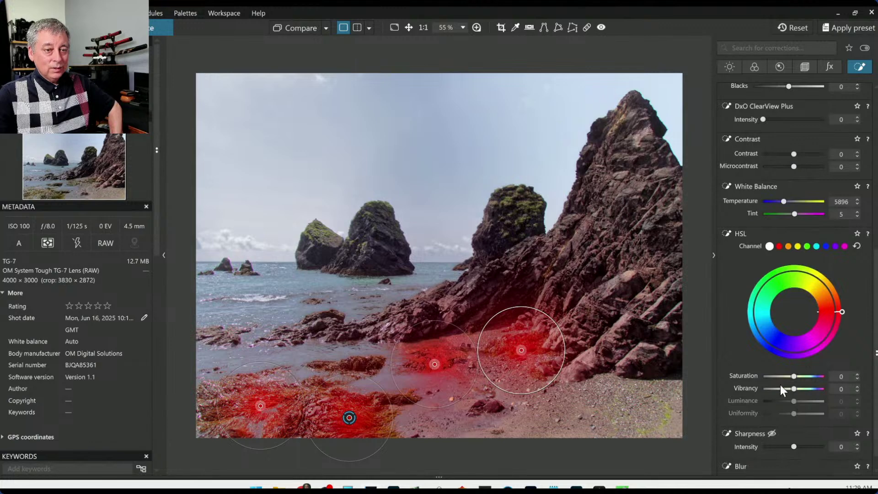
pyautogui.moveTo(794, 389); pyautogui.dragTo(808, 389)
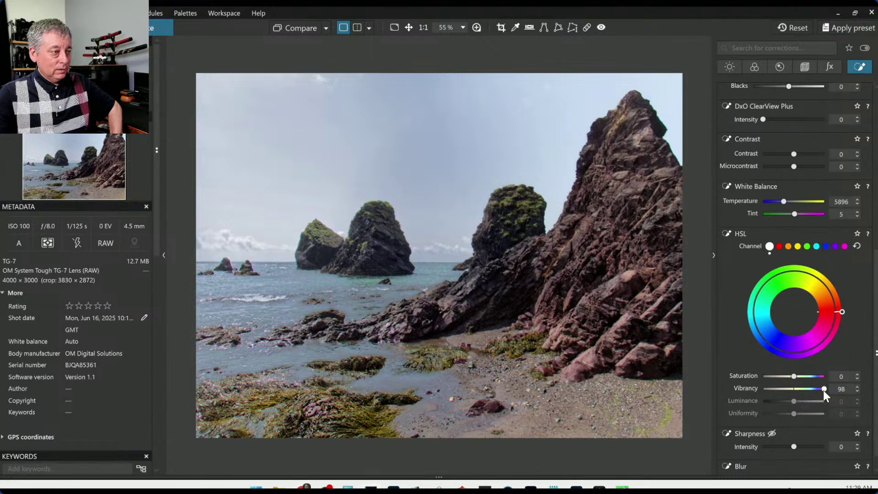
# Create another control point mask with three enlarged overlapping circles across the sandy foreground beach.
pyautogui.scroll(6, 747, 331)
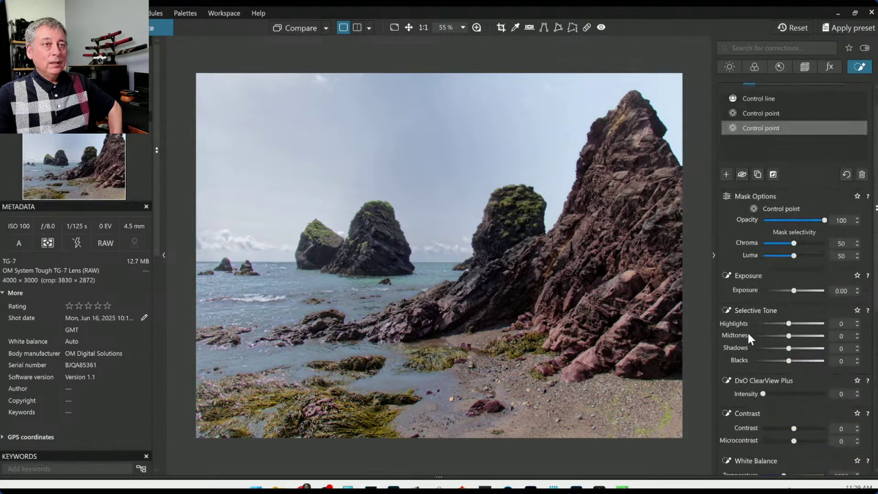
pyautogui.click(725, 200)
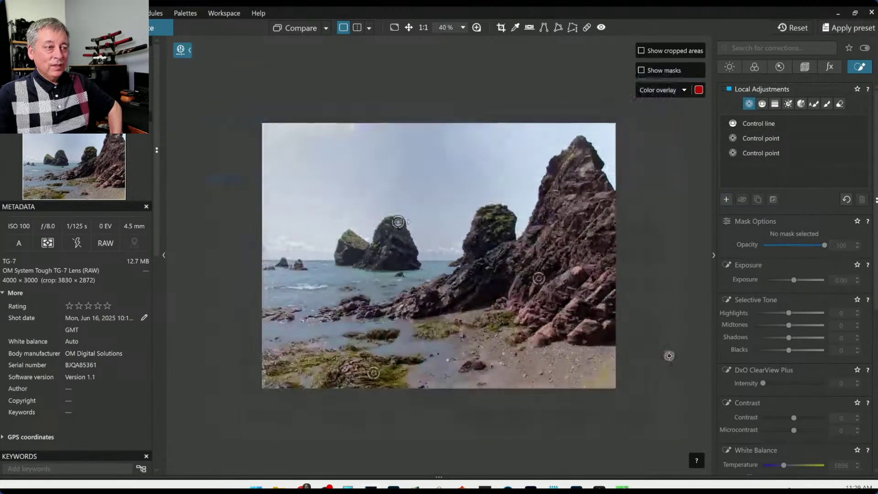
pyautogui.click(537, 371)
pyautogui.moveTo(519, 370); pyautogui.dragTo(590, 372)
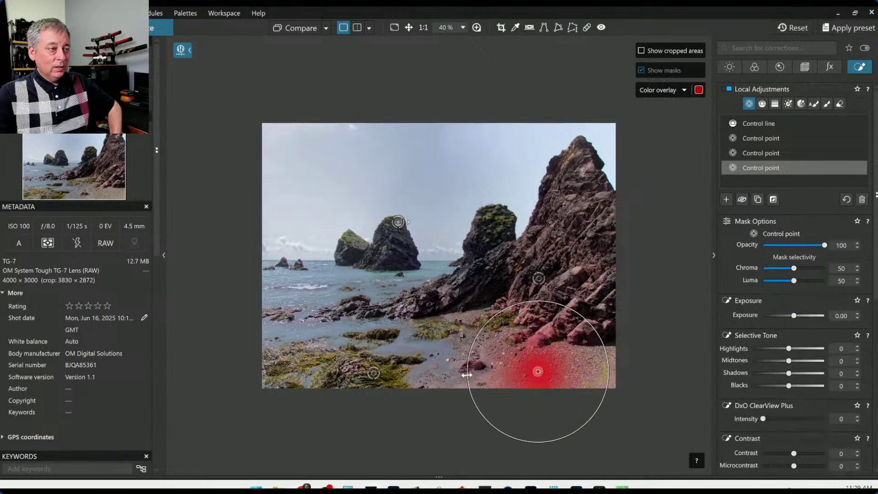
pyautogui.click(440, 378)
pyautogui.scroll(-2, 753, 385)
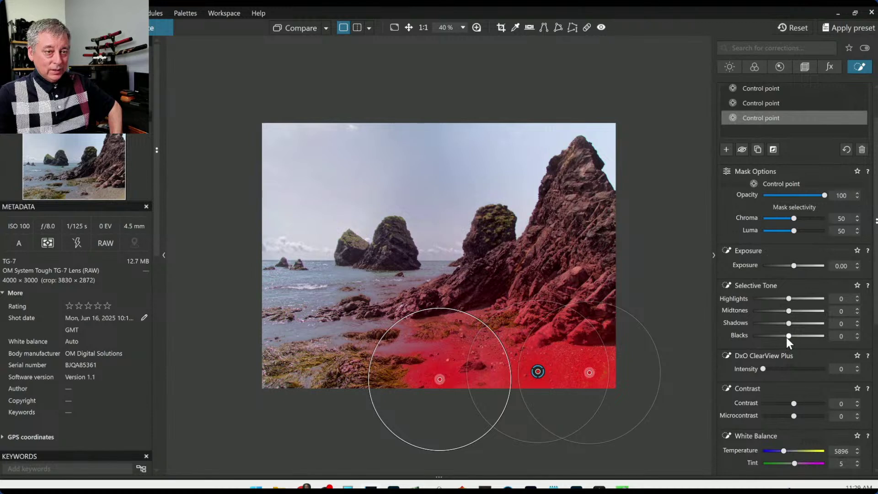
# Set the sandy beach mask's Blacks to -38 and its Microcontrast to 24.
pyautogui.moveTo(786, 337); pyautogui.dragTo(775, 336)
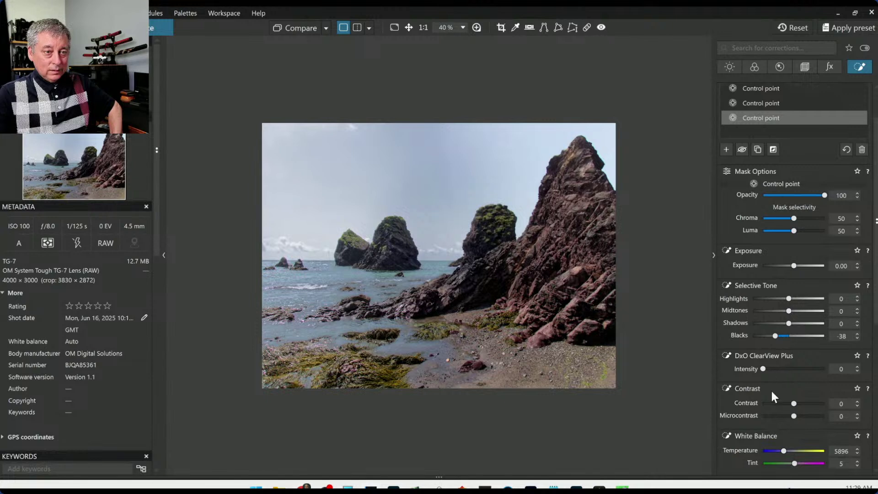
pyautogui.moveTo(795, 416); pyautogui.dragTo(801, 416)
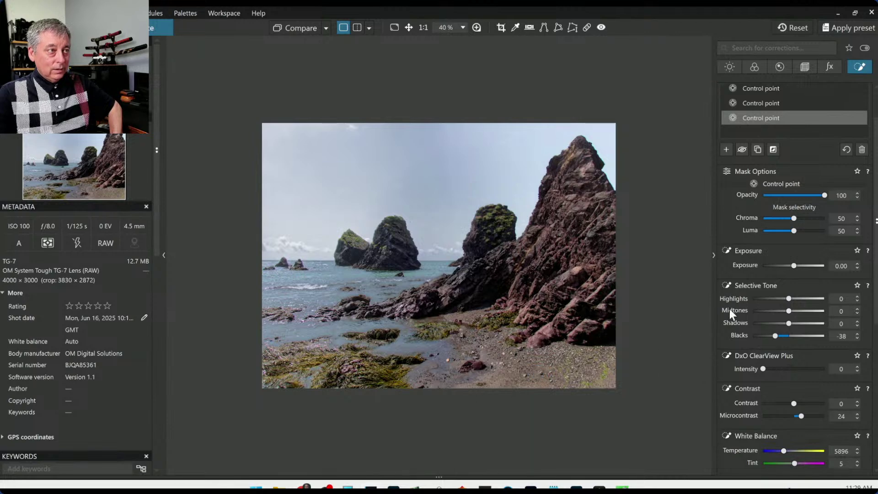
# Create a new control point mask on the moss-topped rock beside the cliff and the smaller sea stack's green top, with a smaller circle on the stack.
pyautogui.scroll(1, 731, 287)
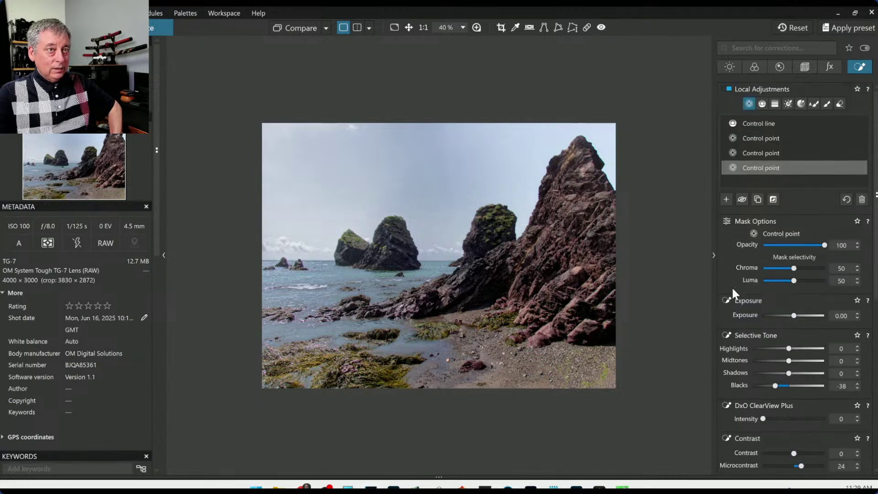
pyautogui.click(747, 153)
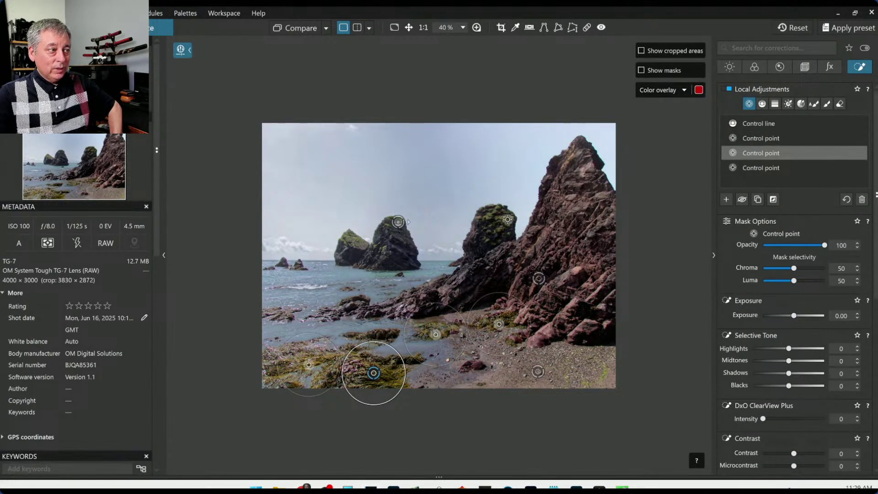
pyautogui.moveTo(541, 218); pyautogui.dragTo(491, 211)
pyautogui.scroll(3, 448, 229)
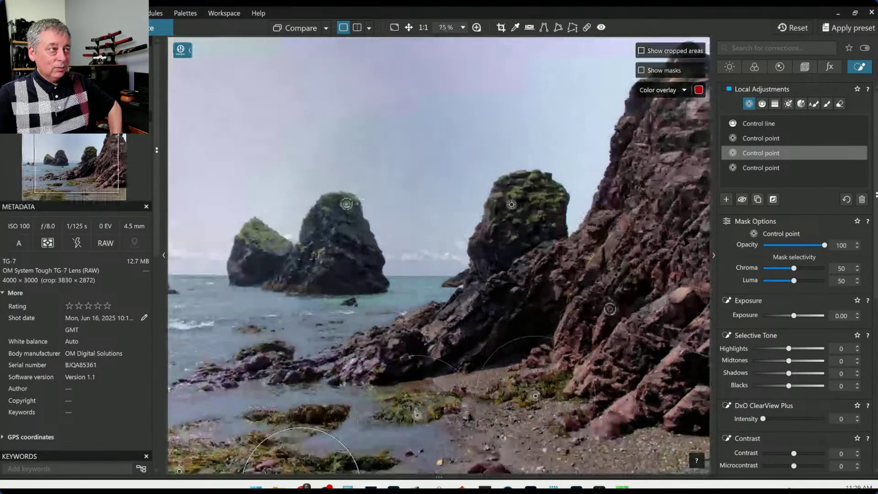
pyautogui.click(728, 201)
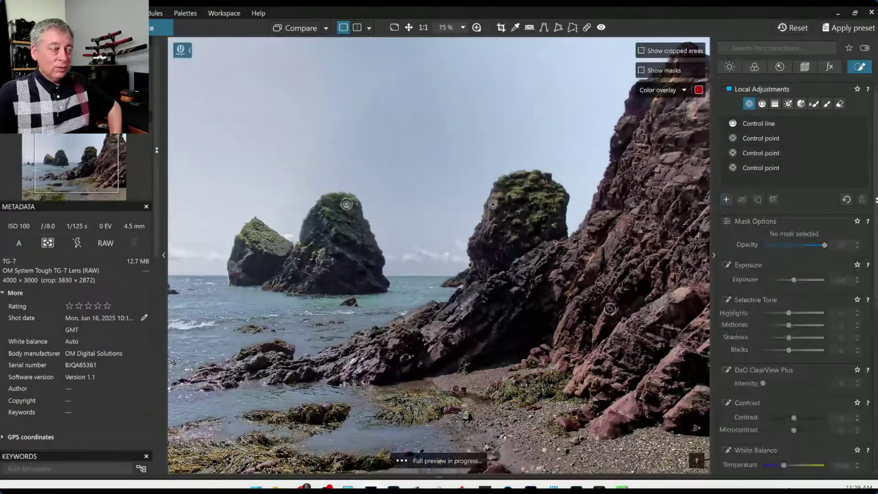
pyautogui.click(515, 194)
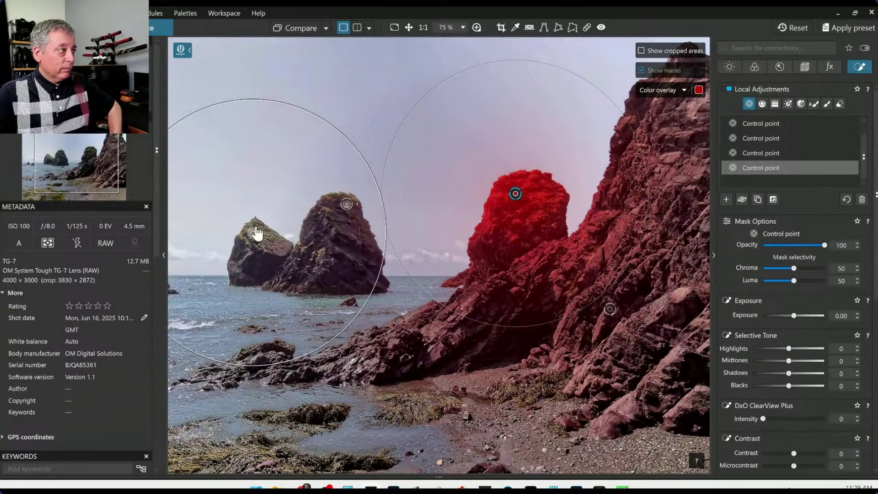
pyautogui.moveTo(329, 127); pyautogui.dragTo(248, 215)
pyautogui.scroll(4, 259, 220)
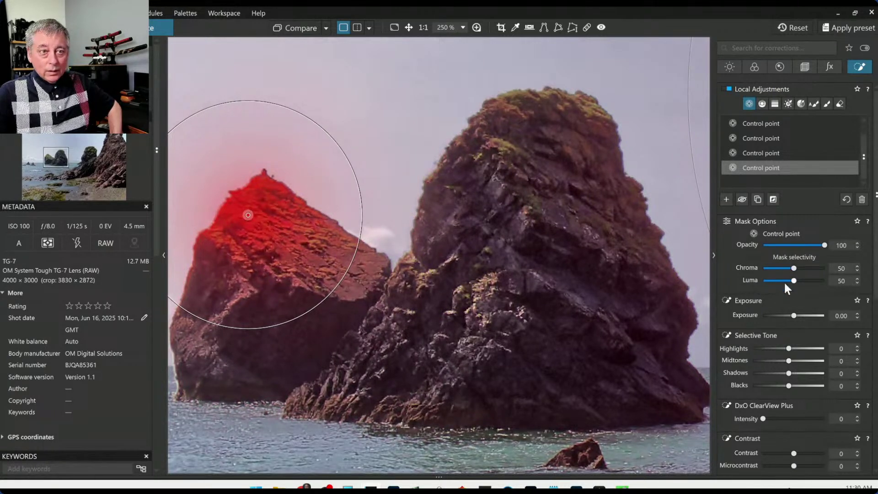
# Set the moss mask's Chroma selectivity to 59 and add a control point with a reduced circle on the larger sea stack's top.
pyautogui.moveTo(794, 268); pyautogui.dragTo(798, 269)
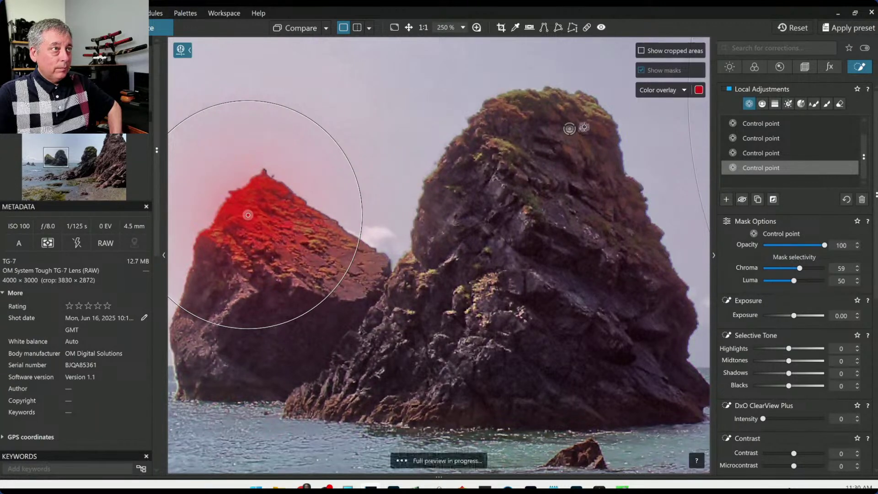
pyautogui.click(590, 108)
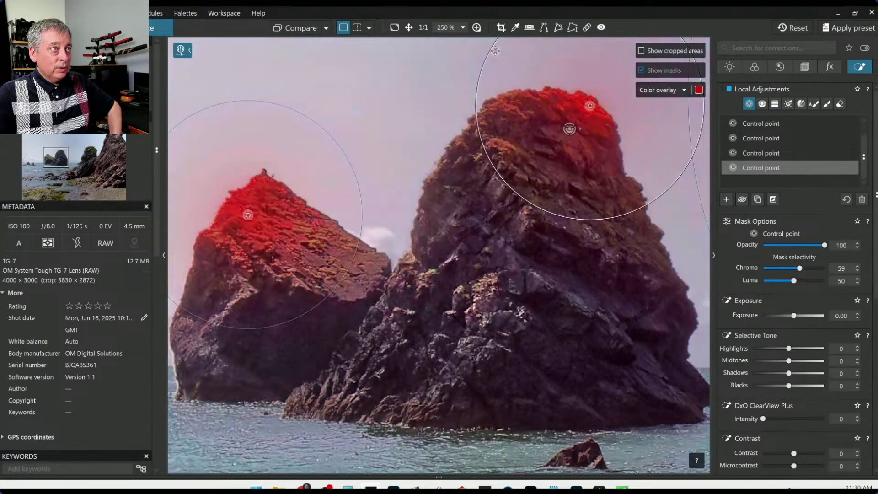
pyautogui.moveTo(493, 49); pyautogui.dragTo(585, 143)
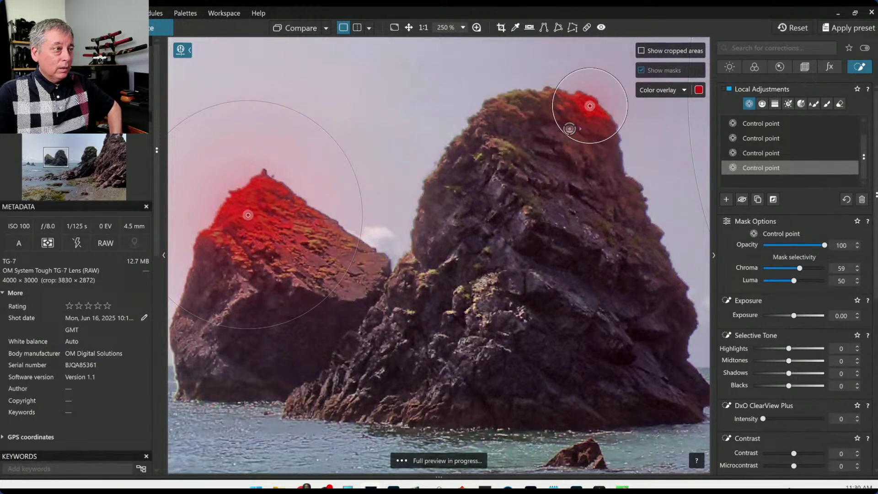
# Set the moss mask's green HSL channel to saturation 77 and luminance 19.
pyautogui.scroll(-5, 401, 354)
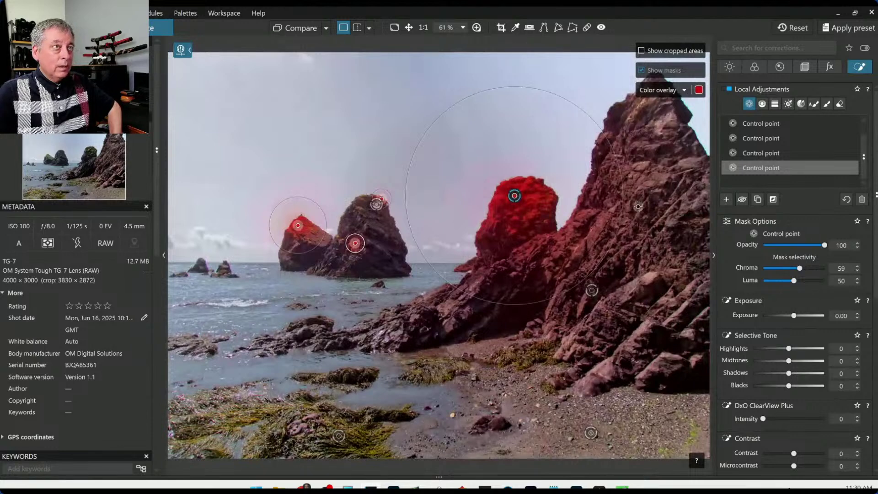
pyautogui.scroll(-1, 617, 248)
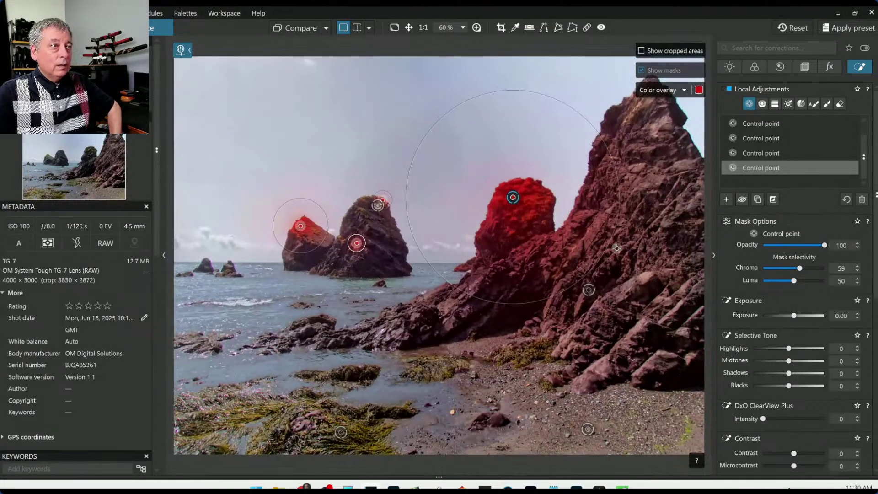
pyautogui.scroll(-5, 806, 312)
pyautogui.click(807, 320)
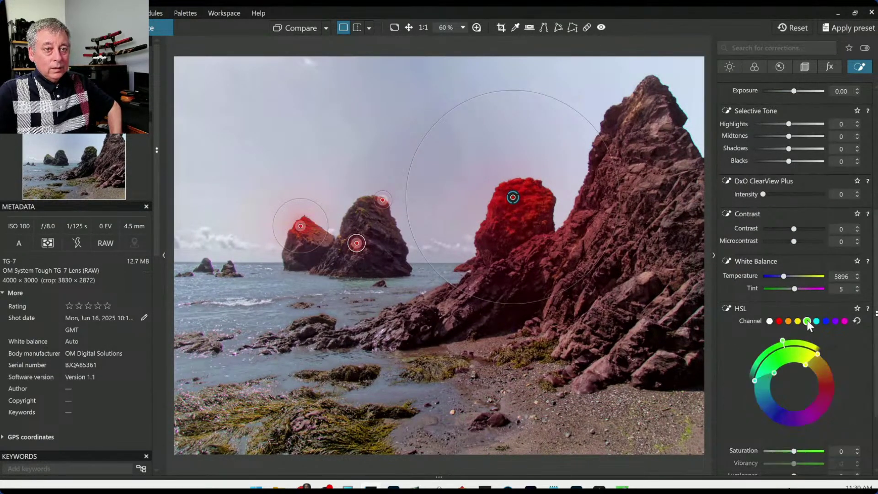
pyautogui.scroll(-1, 832, 417)
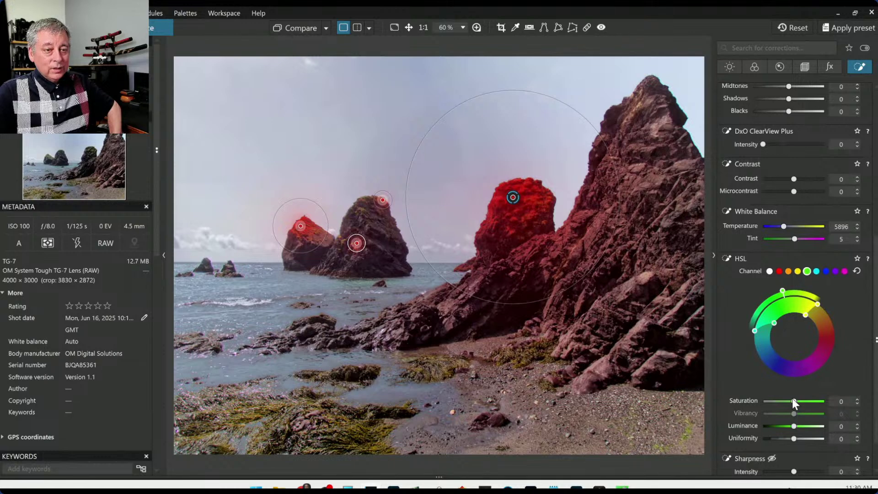
pyautogui.moveTo(793, 400); pyautogui.dragTo(799, 427)
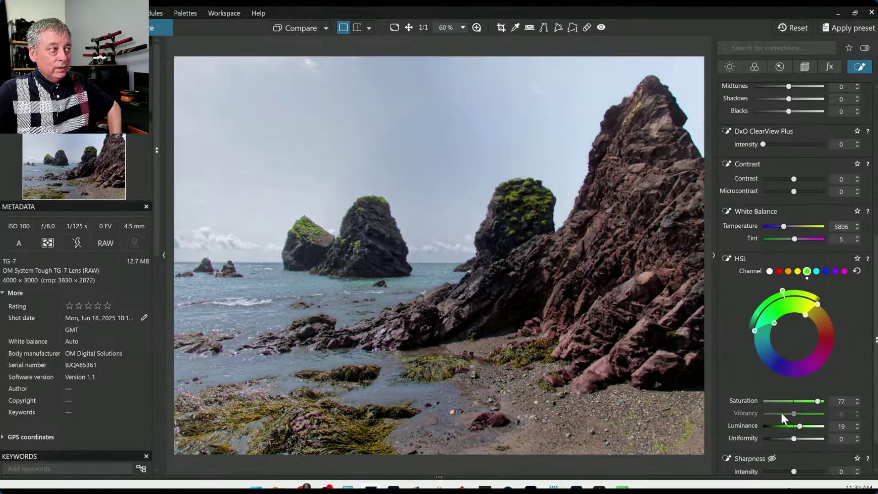
# Set the seaweed mask's green HSL channel to saturation 52 and luminance 33.
pyautogui.press('l')
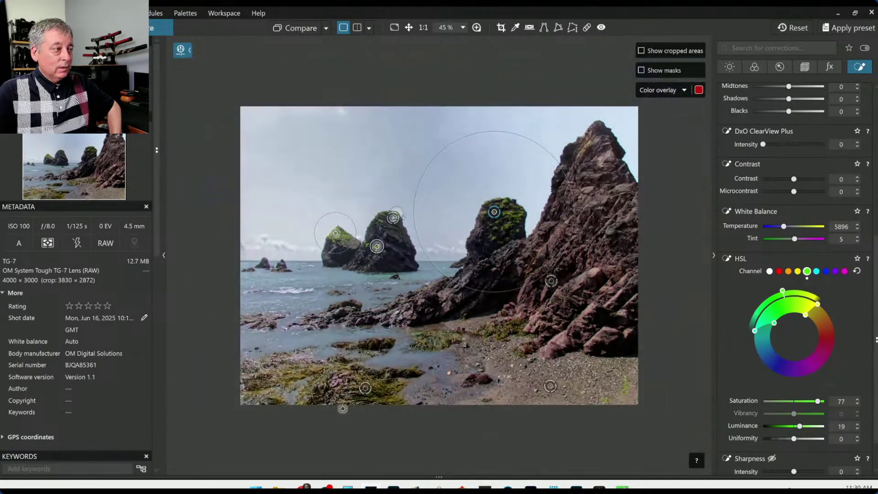
pyautogui.press('l')
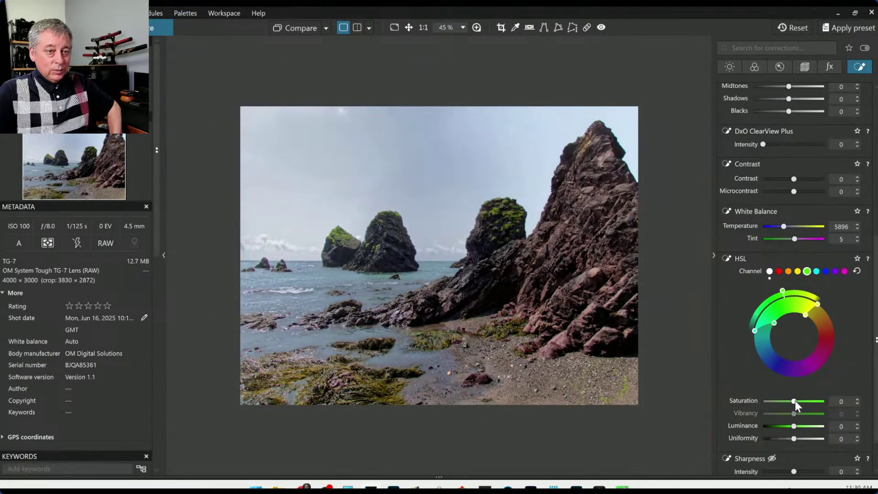
pyautogui.moveTo(794, 400); pyautogui.dragTo(800, 427)
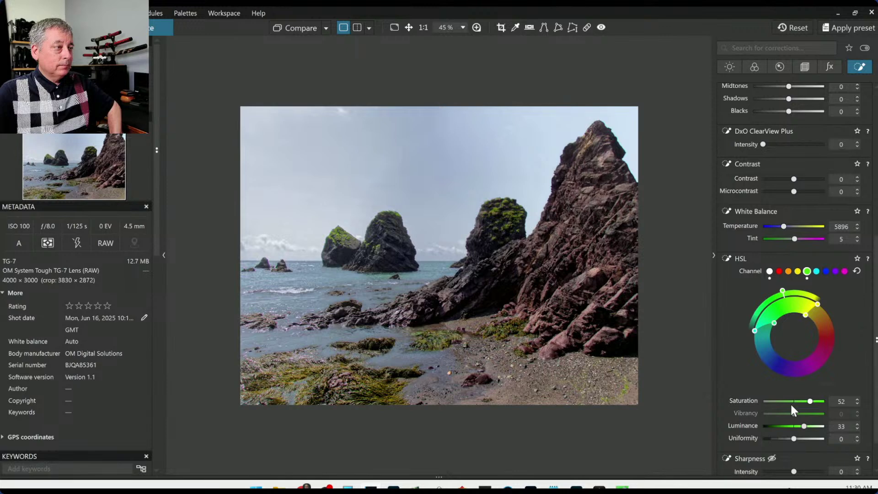
# Start cropping the photo at a 3 × 2 aspect ratio and raise the frame's lower edge to about 3657 × 2438 px.
pyautogui.scroll(6, 800, 209)
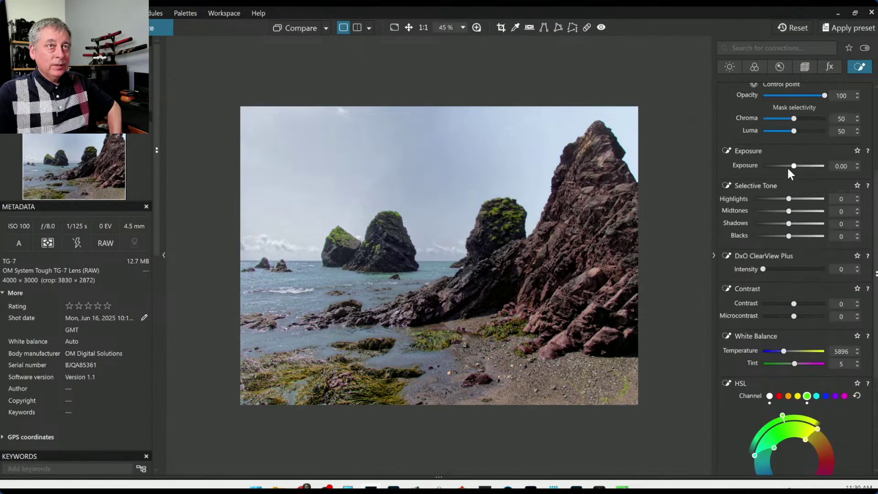
pyautogui.click(805, 67)
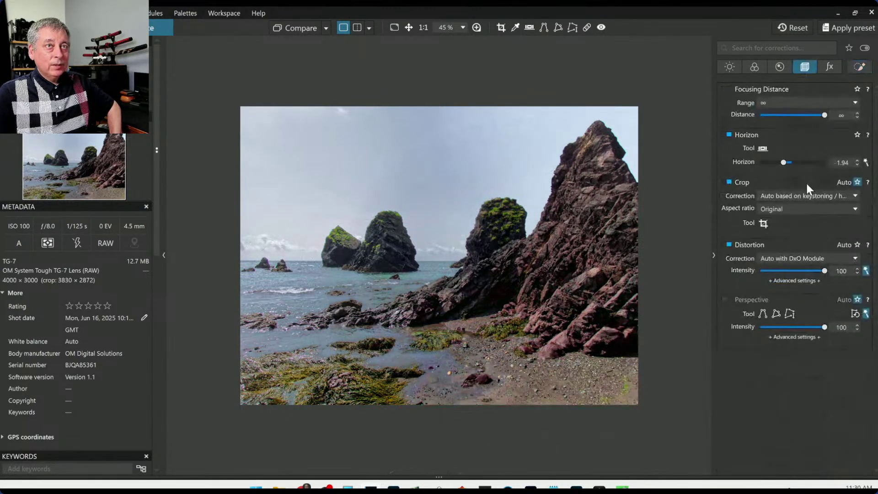
pyautogui.click(778, 209)
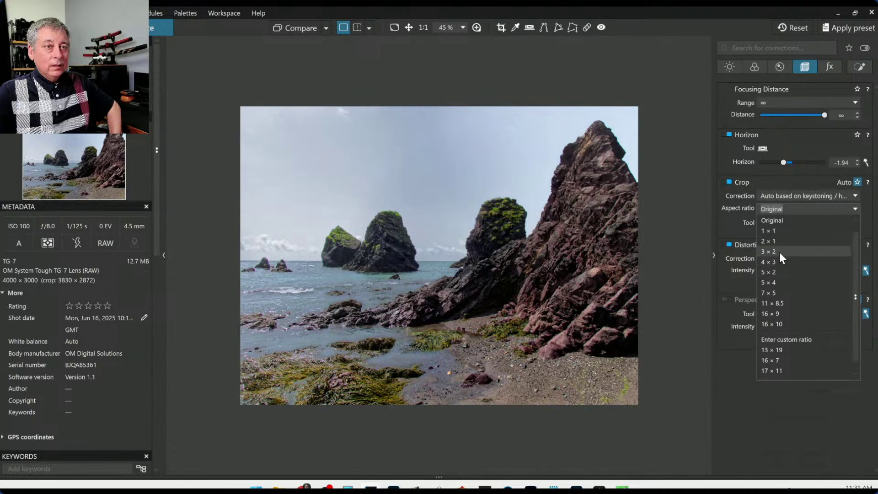
pyautogui.click(779, 251)
pyautogui.click(764, 224)
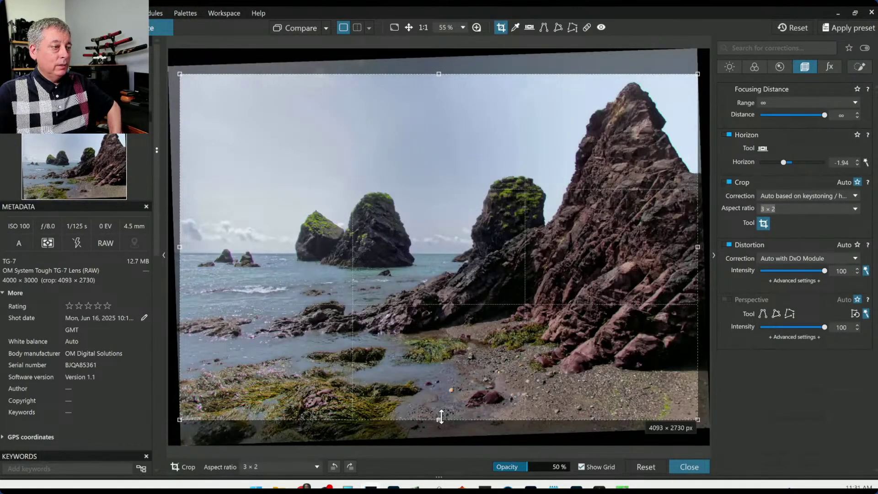
pyautogui.moveTo(440, 416); pyautogui.dragTo(434, 379)
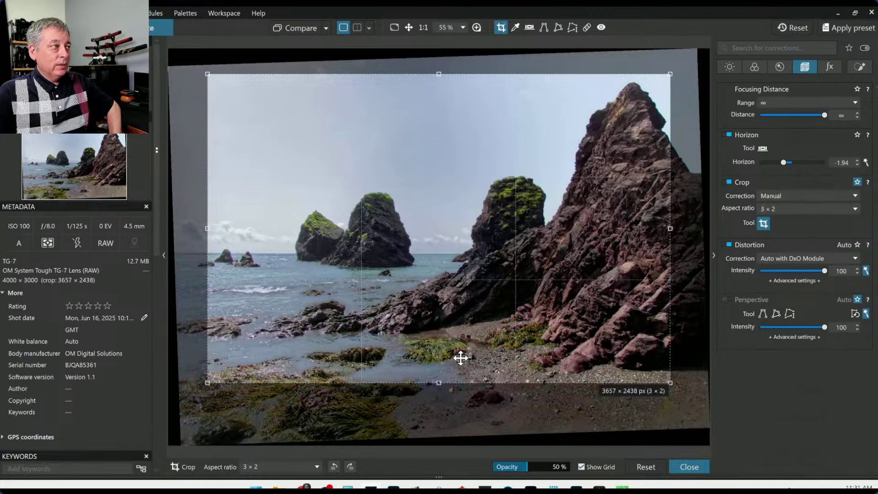
# Change the crop to 16 × 9, widen it on both sides to about 4060 × 2284 px and shift it down.
pyautogui.click(813, 211)
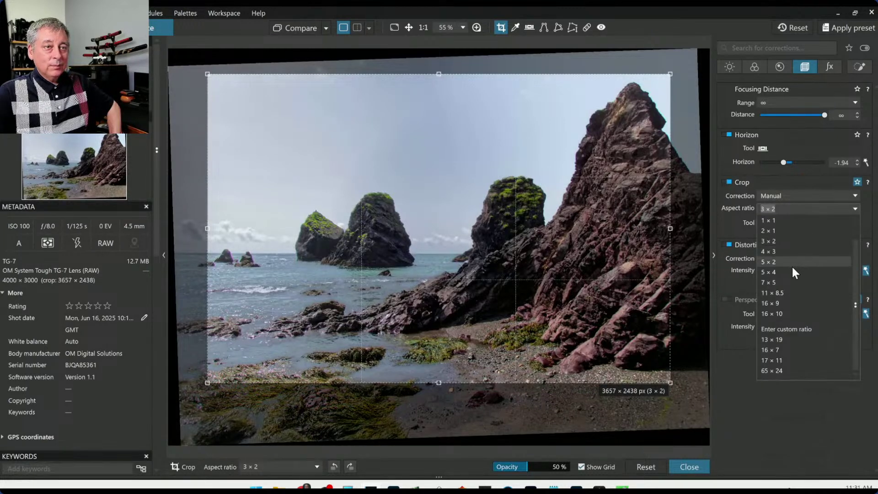
pyautogui.click(787, 302)
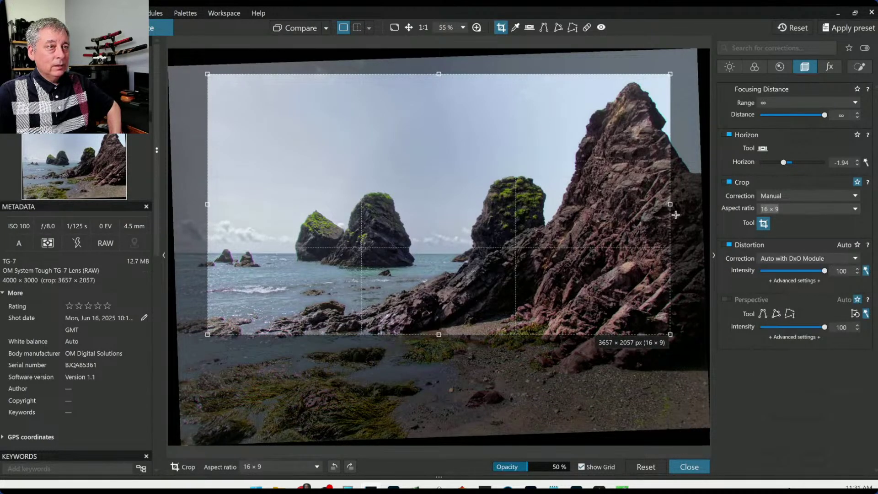
pyautogui.moveTo(670, 208); pyautogui.dragTo(695, 204)
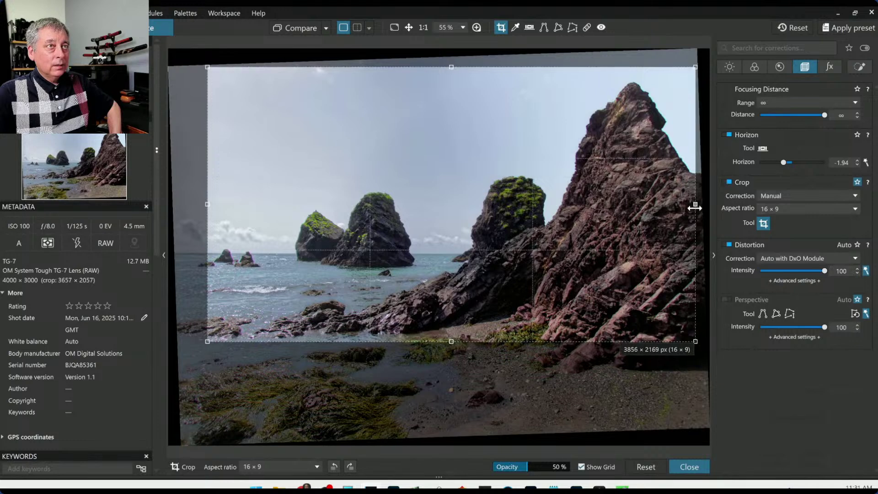
pyautogui.moveTo(210, 205); pyautogui.dragTo(182, 206)
pyautogui.moveTo(368, 210); pyautogui.dragTo(368, 228)
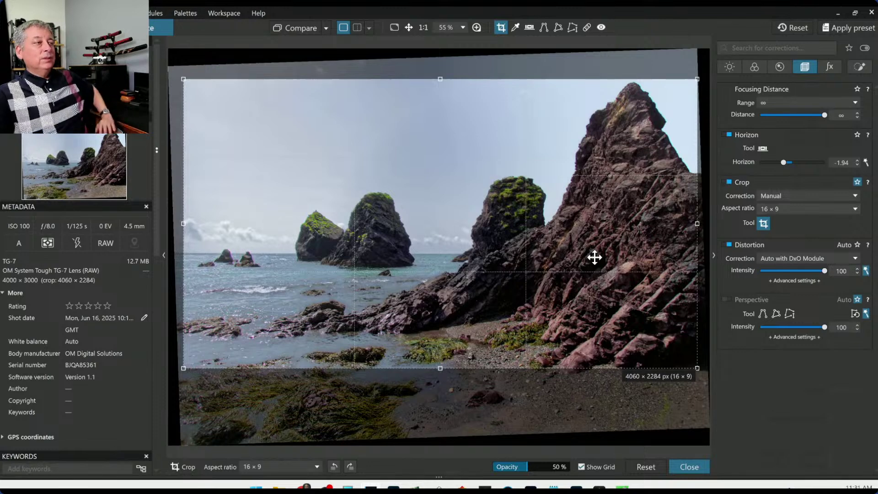
# Change the crop ratio to 16 × 10, shift the frame slightly upward to trim foreground seaweed, and apply the crop.
pyautogui.click(824, 210)
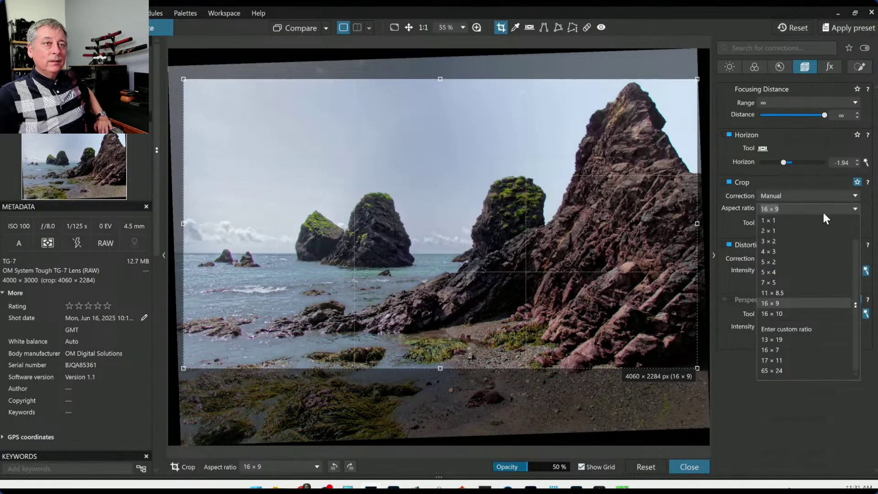
pyautogui.click(792, 315)
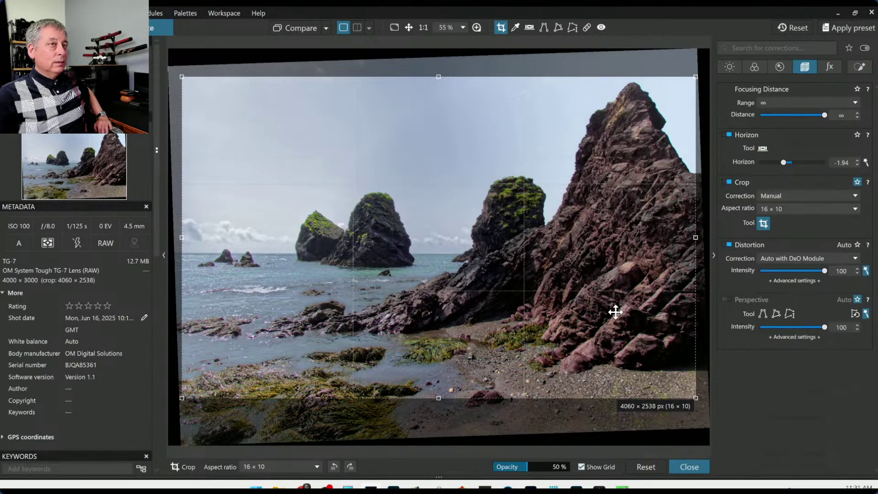
pyautogui.moveTo(612, 319); pyautogui.dragTo(612, 310)
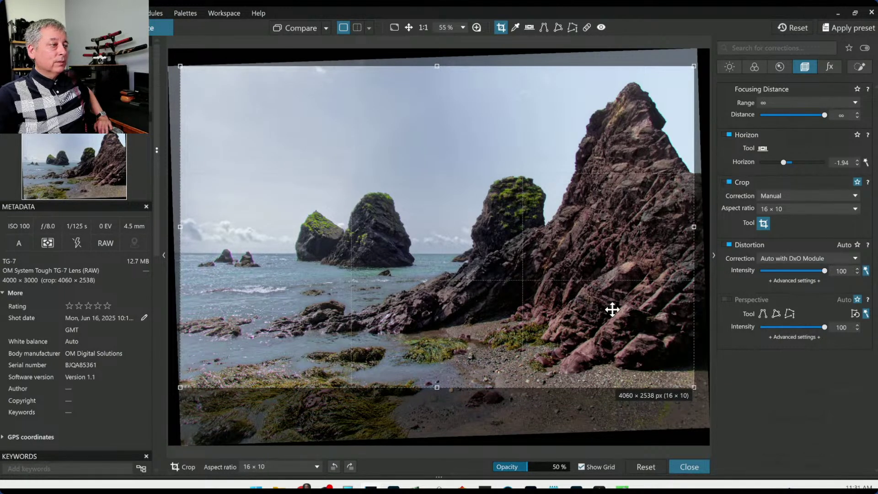
pyautogui.press('Return')
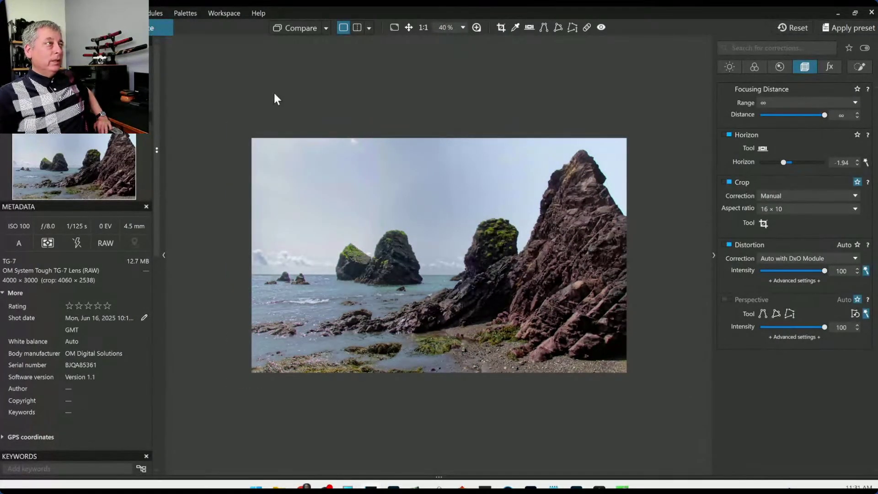
# Export the cropped beach photo.
pyautogui.rightClick(347, 169)
pyautogui.click(373, 117)
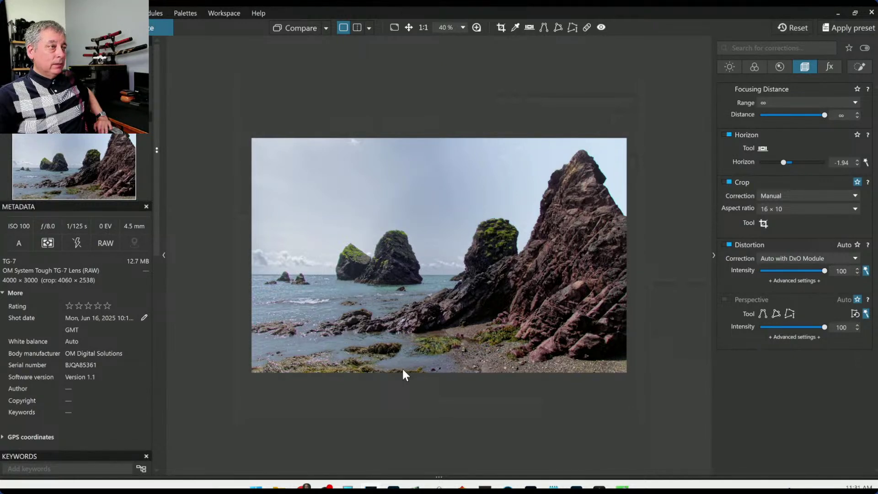
# Use the exported standard-output JPEG as the comparison reference and reset the photo's corrections.
pyautogui.click(327, 29)
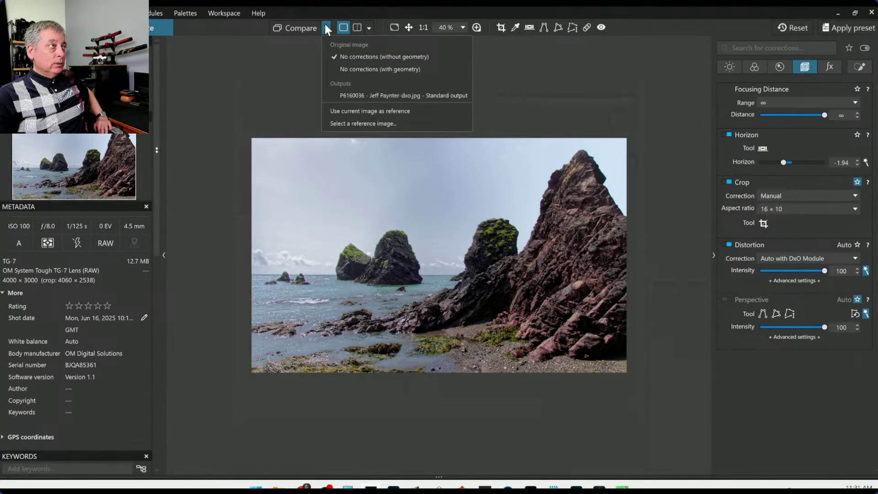
pyautogui.click(345, 93)
pyautogui.click(774, 29)
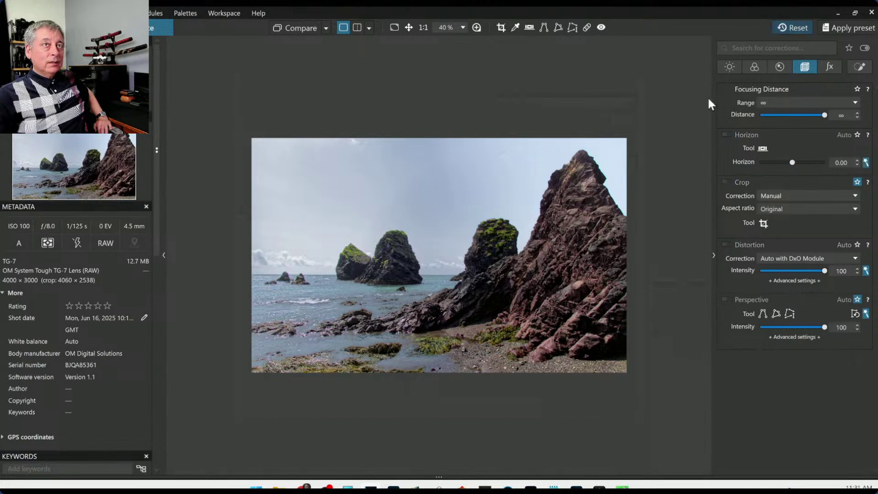
# Compare the exported beach edit side by side with the uncorrected original at full width, and return to the photo library.
pyautogui.click(369, 29)
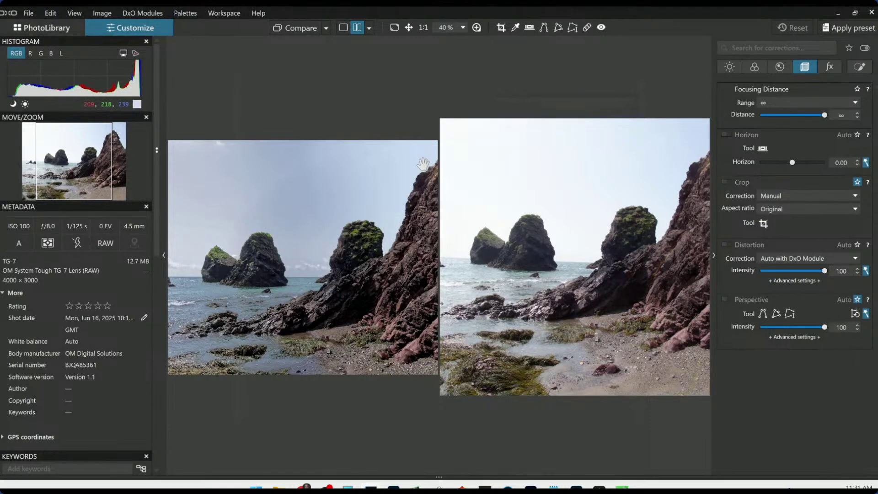
pyautogui.press('Tab')
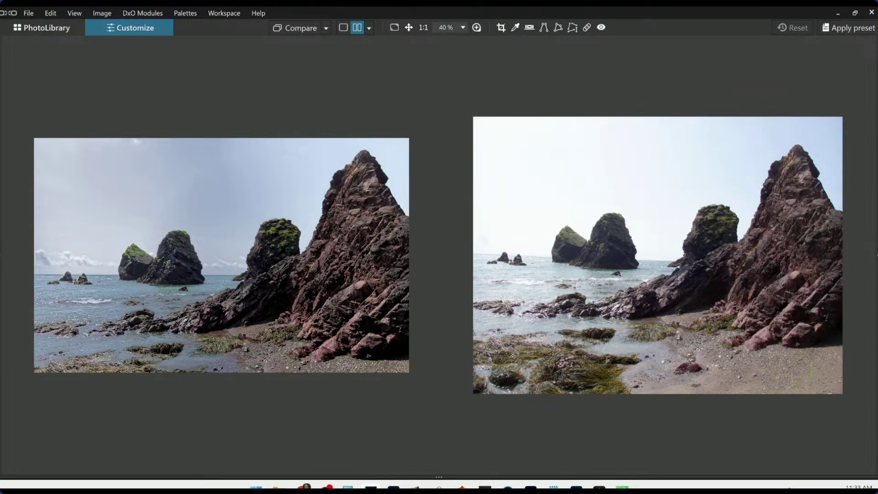
pyautogui.click(57, 27)
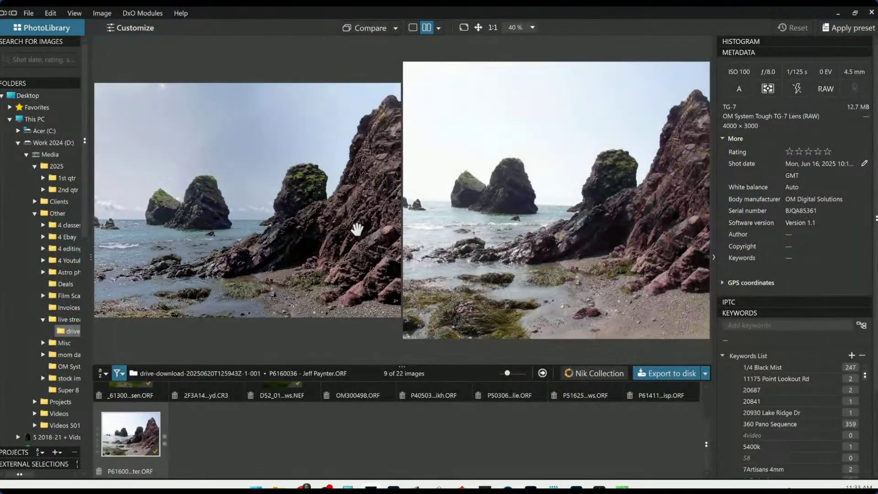
# Switch to Chrome, change to the profile used for photo submissions, and open the Drive folder of submitted pictures.
pyautogui.moveTo(310, 481)
pyautogui.click(267, 448)
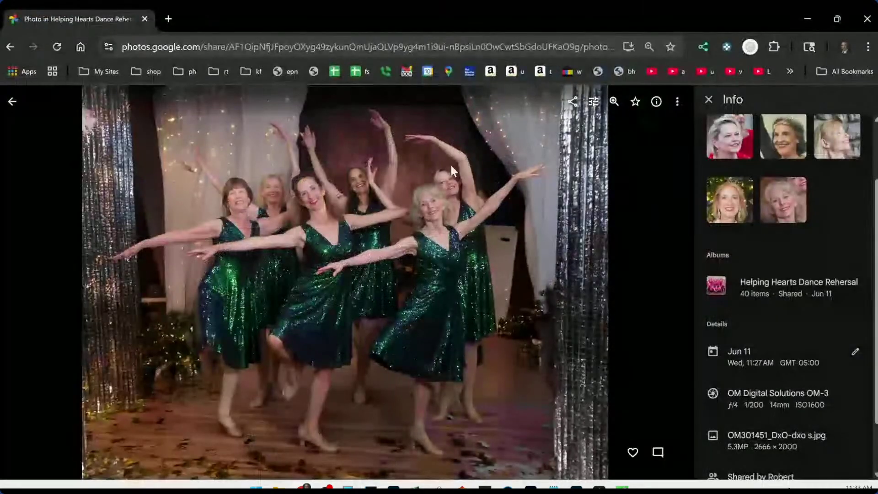
pyautogui.click(842, 47)
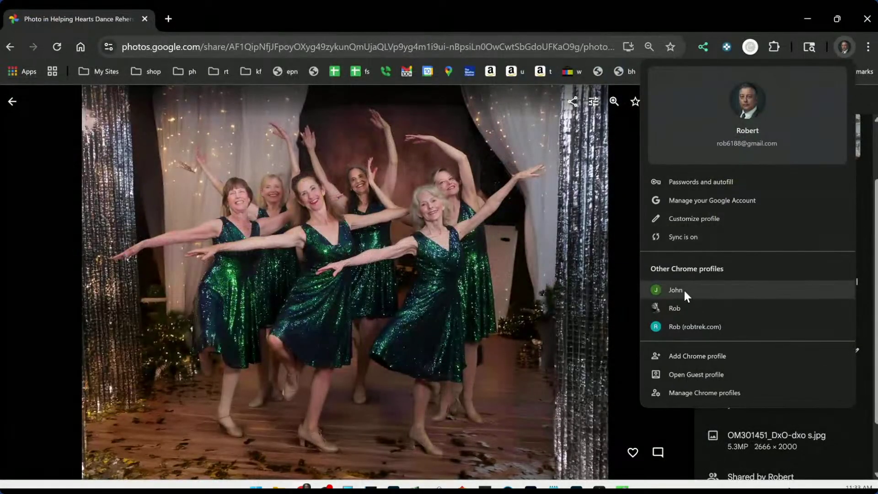
pyautogui.click(676, 308)
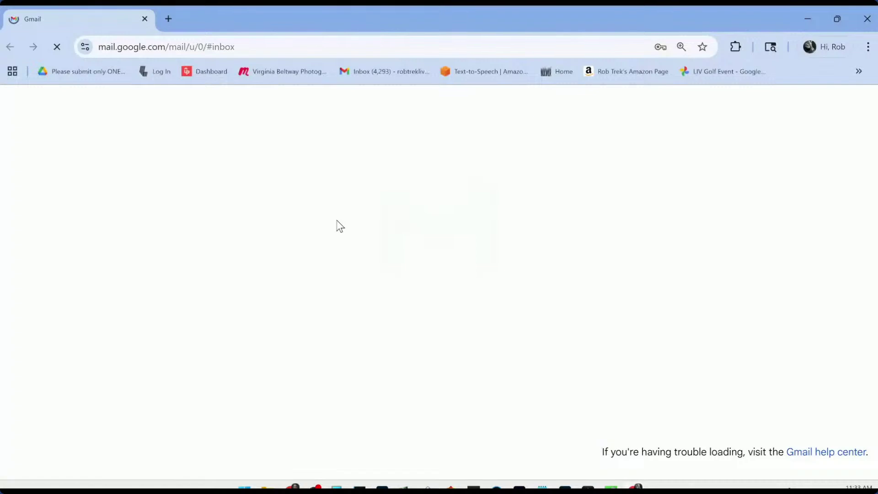
pyautogui.click(104, 71)
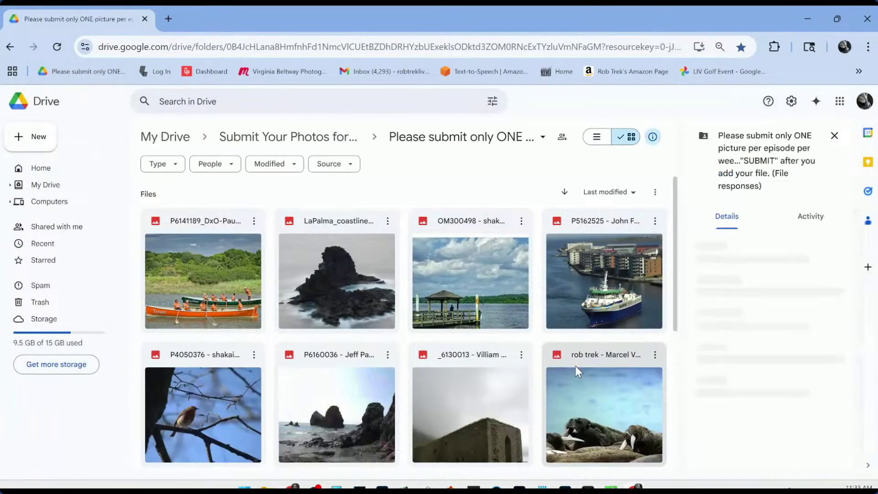
# Open a large preview of the first submitted rowing-boats edit in the Drive folder.
pyautogui.scroll(-2, 528, 327)
pyautogui.scroll(2, 502, 261)
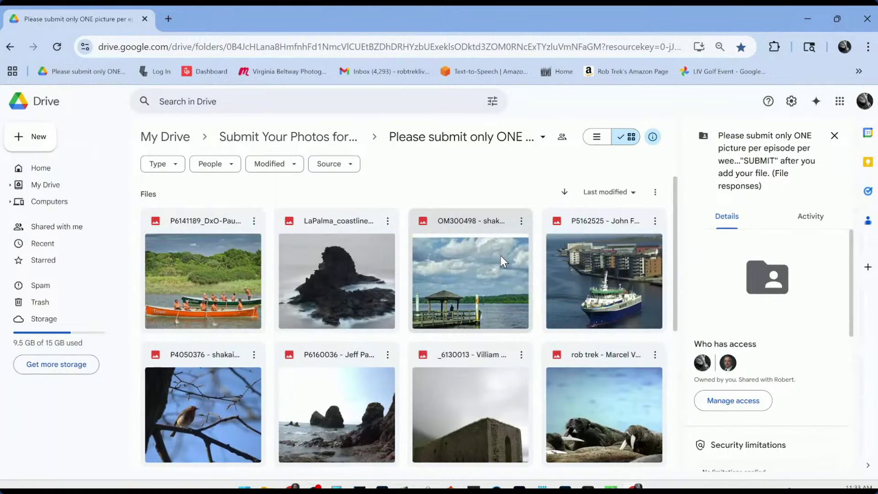
pyautogui.click(521, 222)
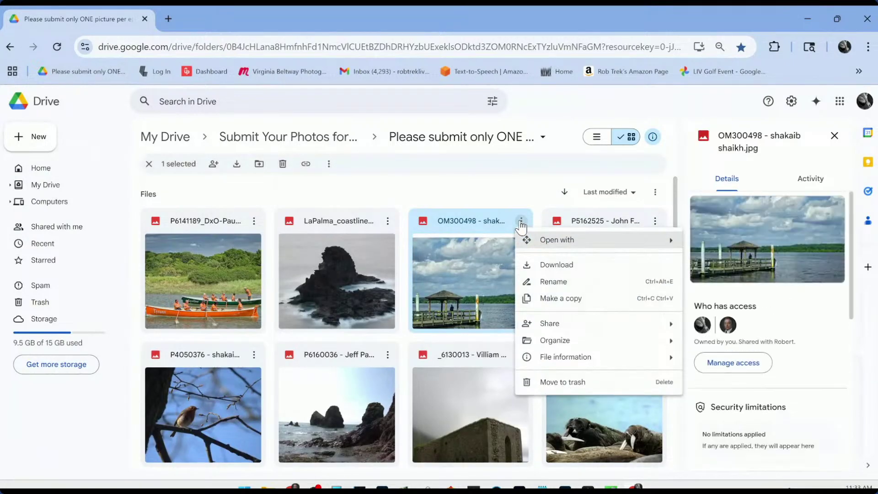
pyautogui.click(204, 278)
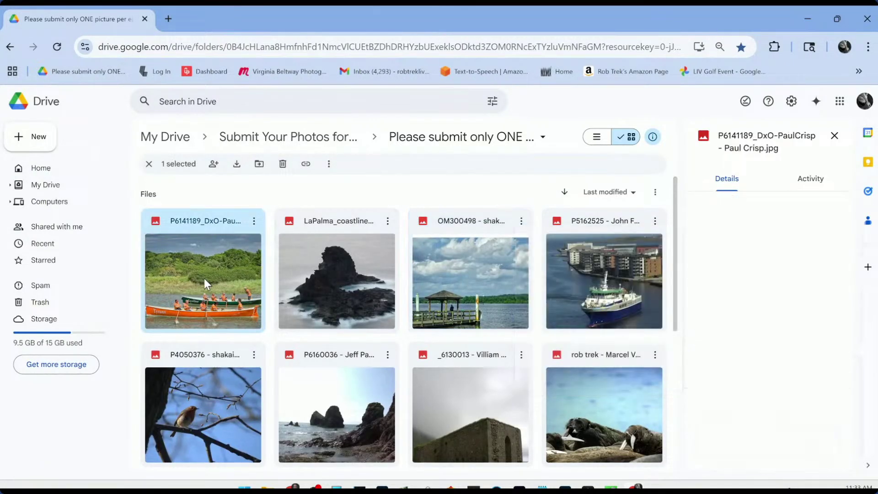
pyautogui.doubleClick(204, 278)
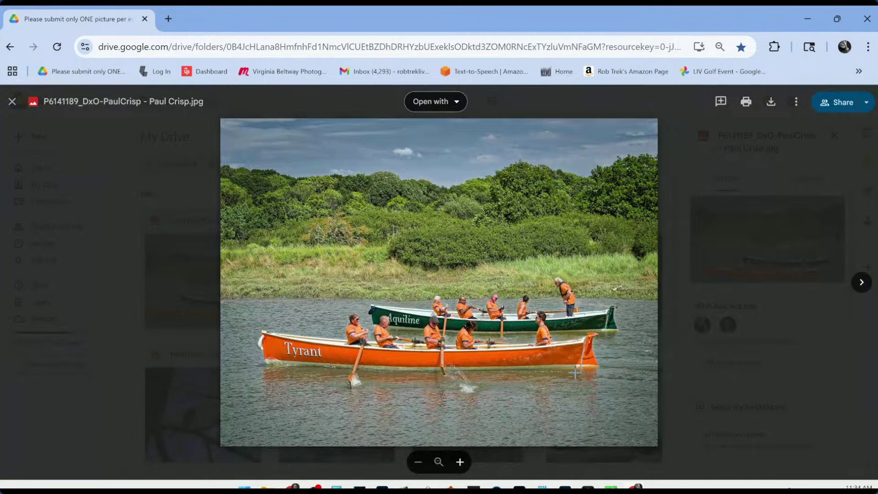
# Switch to DxO PhotoLab, select the raw rowing-boats photo, and remove the RAW images filter.
pyautogui.hotkey('alt', 'Tab')
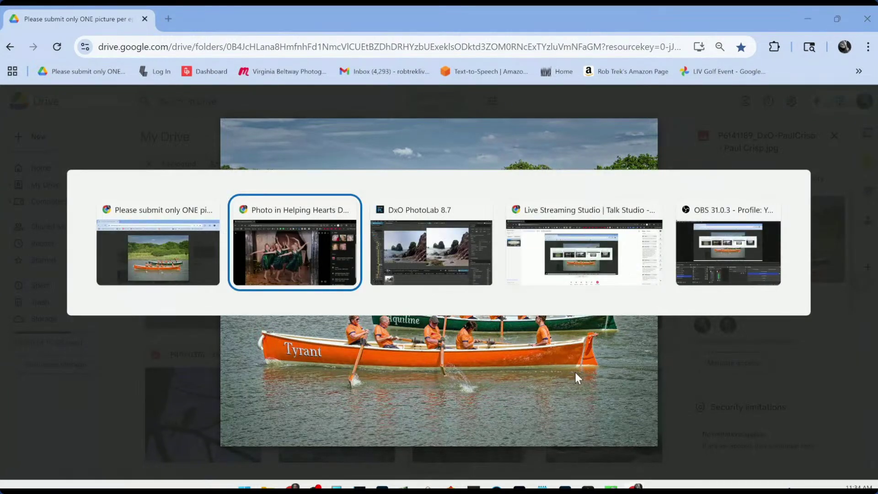
pyautogui.hotkey('alt', 'Tab')
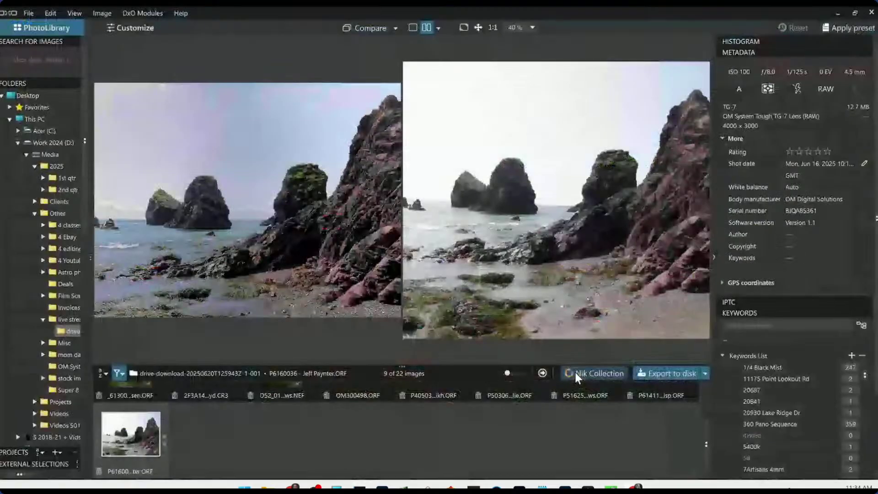
pyautogui.click(358, 395)
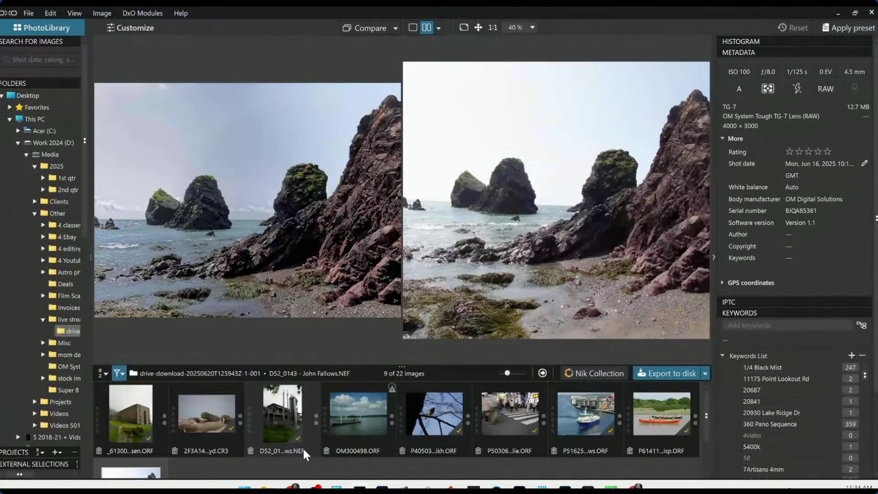
pyautogui.click(649, 421)
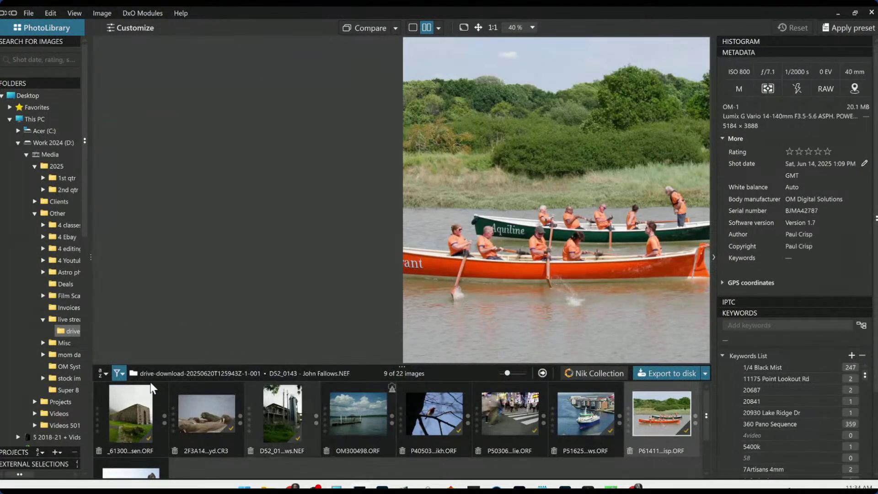
pyautogui.click(120, 375)
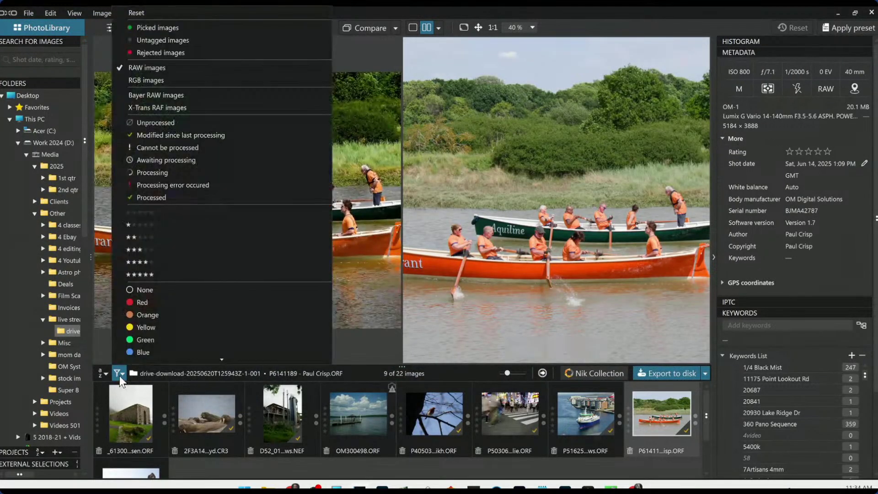
pyautogui.click(162, 68)
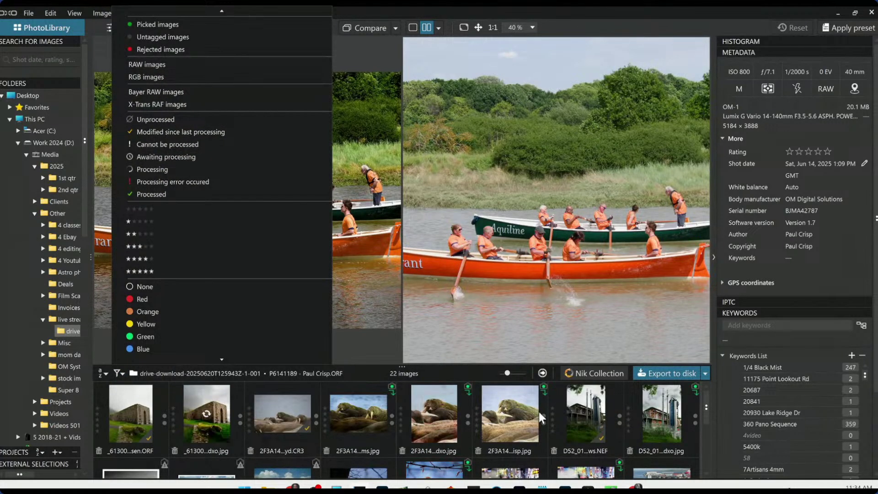
pyautogui.click(670, 432)
# Open the exported rowing-boats JPEG in a single large view and compare it with the submitted edit in Chrome.
pyautogui.scroll(-3, 670, 433)
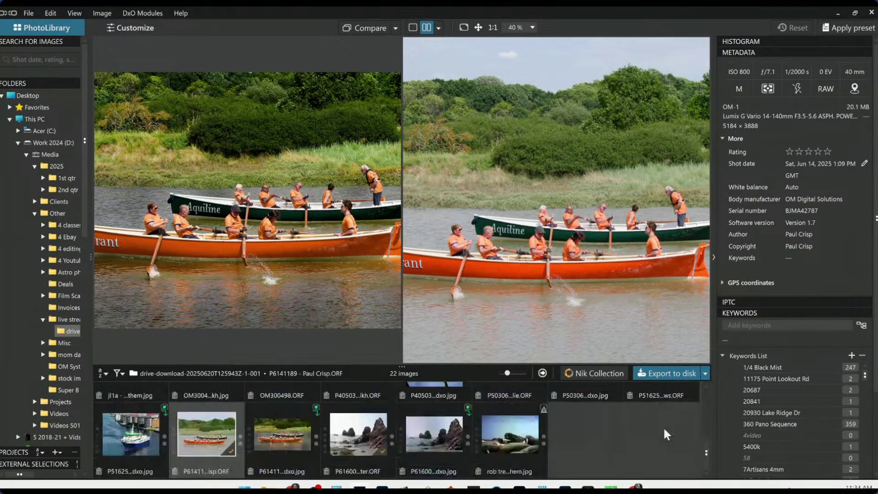
pyautogui.click(281, 451)
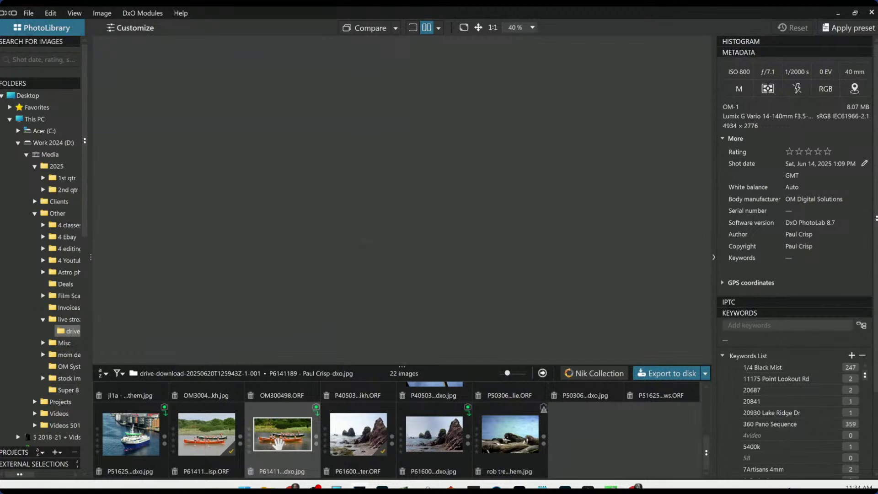
pyautogui.doubleClick(278, 443)
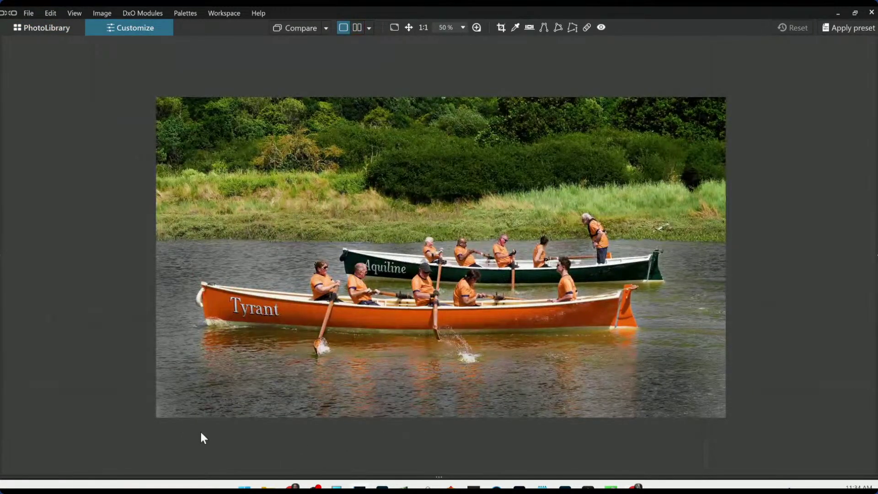
pyautogui.hotkey('alt', 'Tab')
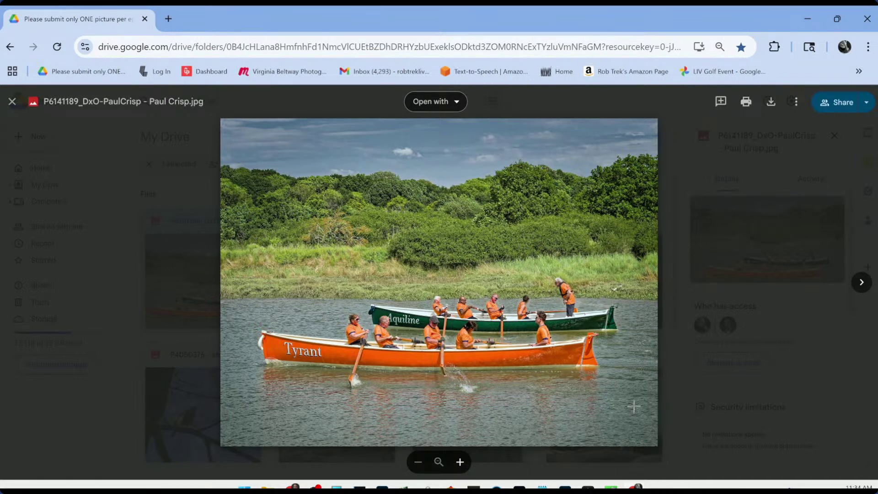
pyautogui.hotkey('alt', 'Tab')
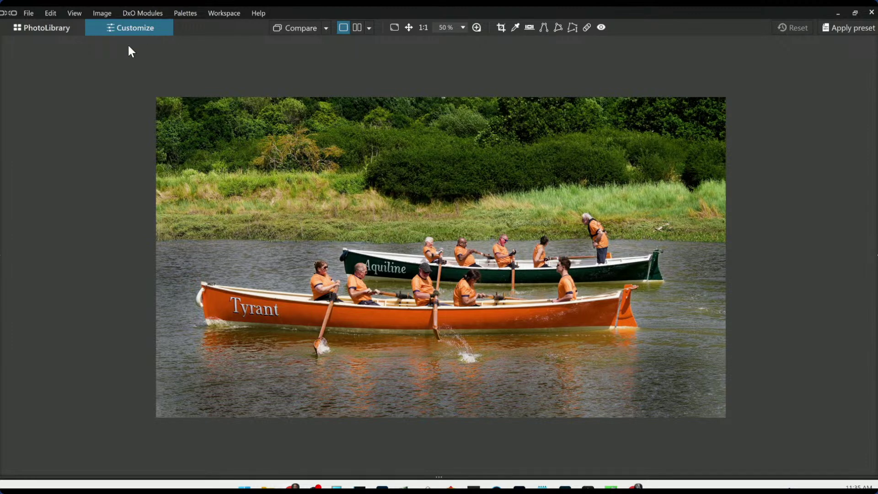
# Switch to Chrome, close the rowing-boats preview, and open the submitted lake pier and gazebo photo OM300498 for viewing.
pyautogui.click(64, 27)
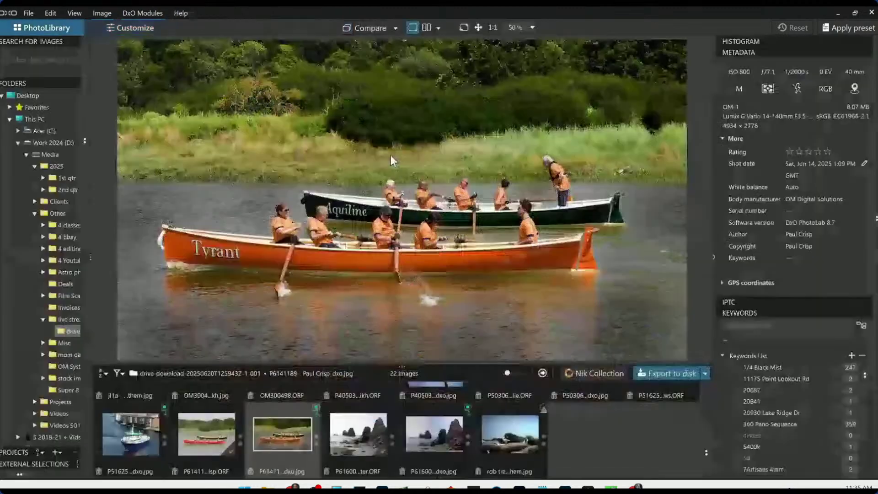
pyautogui.hotkey('alt', 'Tab')
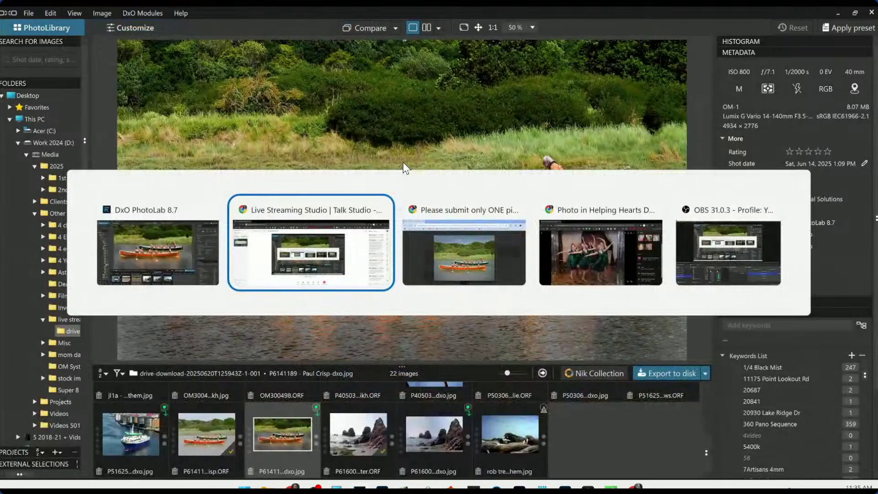
pyautogui.hotkey('alt', 'Tab')
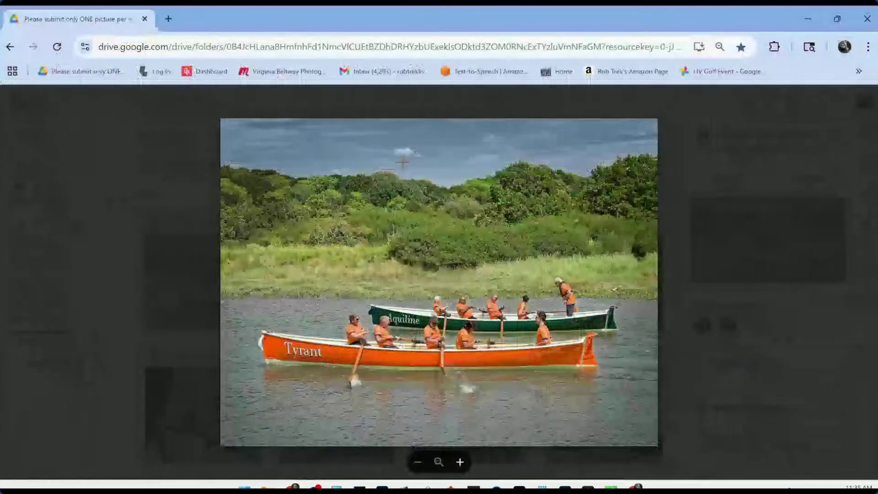
pyautogui.click(182, 166)
pyautogui.scroll(-2, 359, 232)
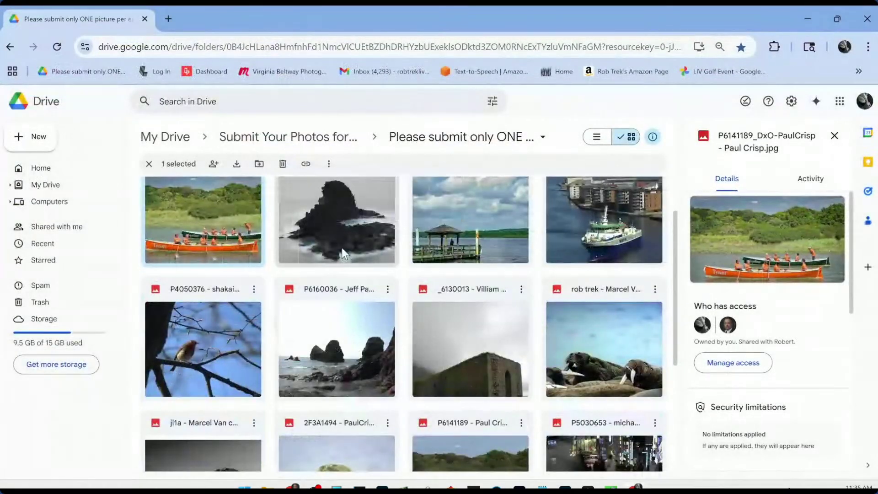
pyautogui.scroll(1, 342, 248)
pyautogui.click(341, 245)
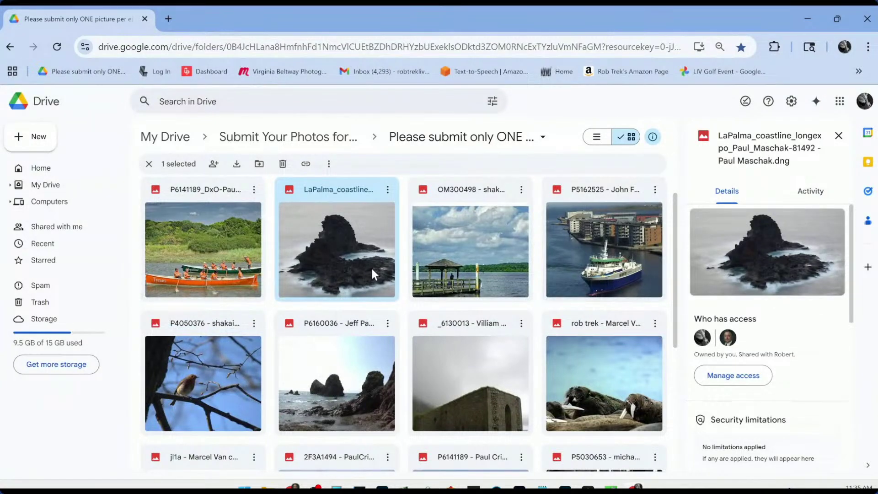
pyautogui.doubleClick(446, 281)
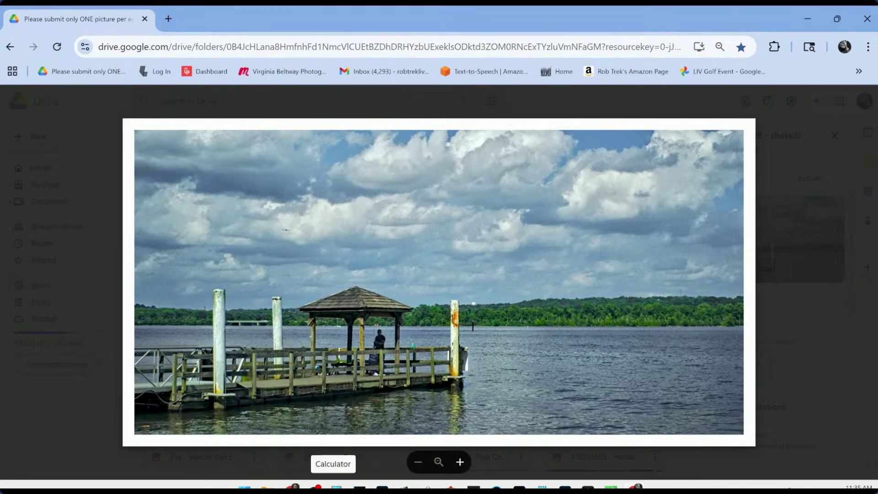
# Switch to DxO PhotoLab and filter the folder's thumbnails to show only RAW images.
pyautogui.moveTo(313, 487)
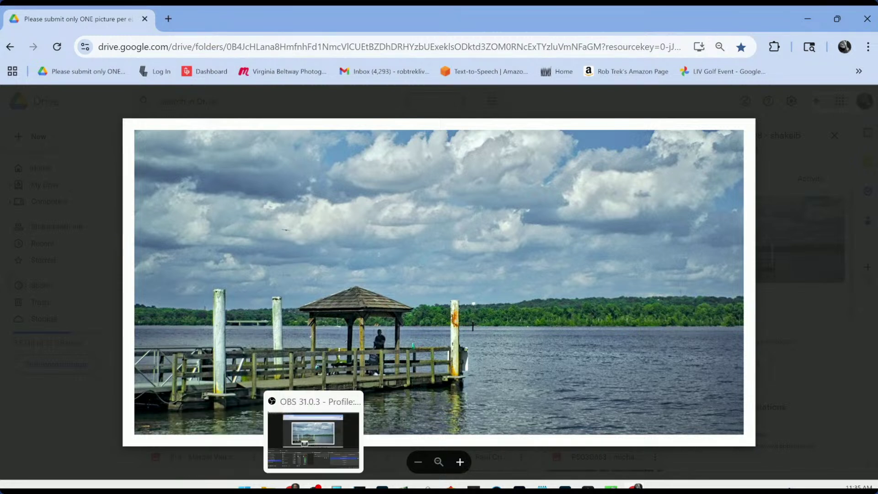
pyautogui.click(359, 487)
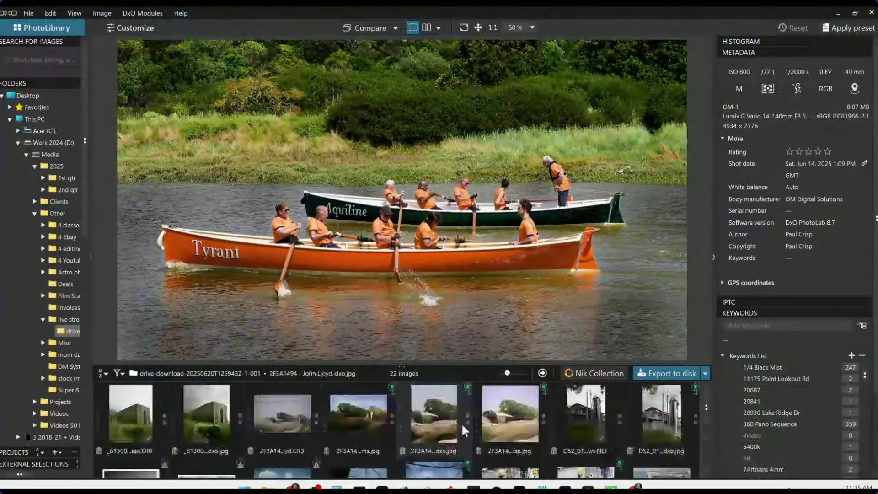
pyautogui.scroll(-3, 458, 430)
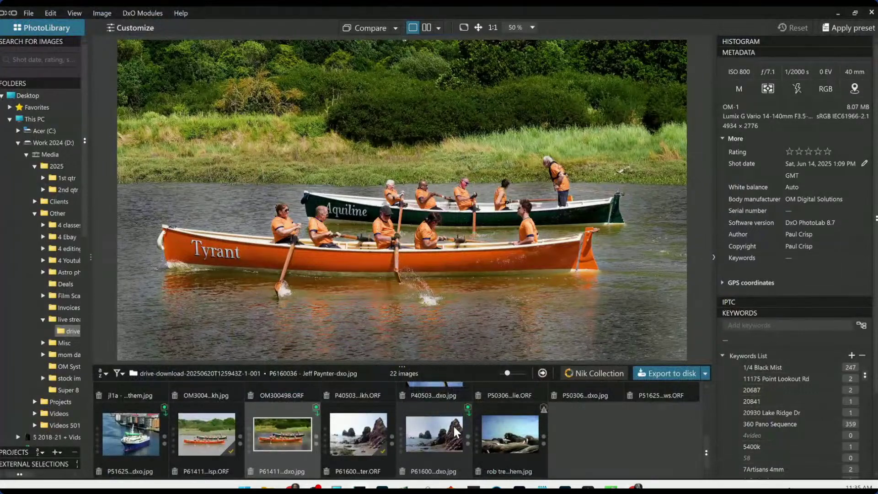
pyautogui.scroll(1, 454, 432)
pyautogui.click(119, 373)
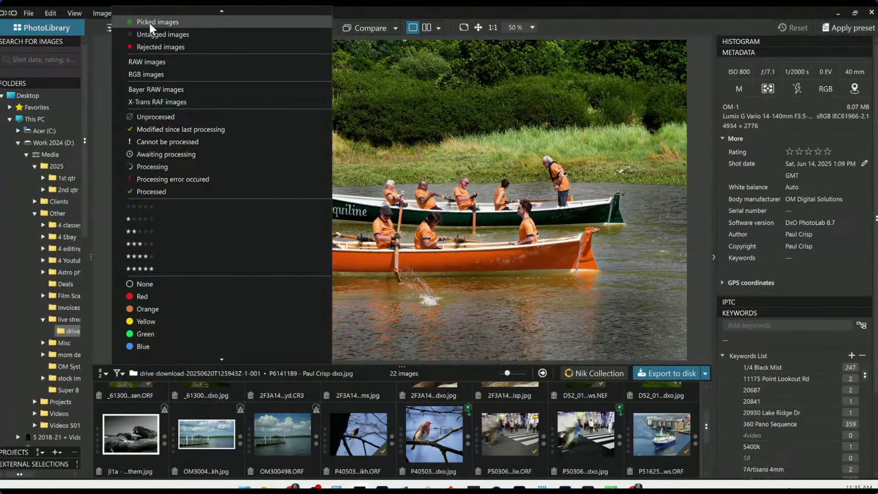
pyautogui.scroll(1, 167, 163)
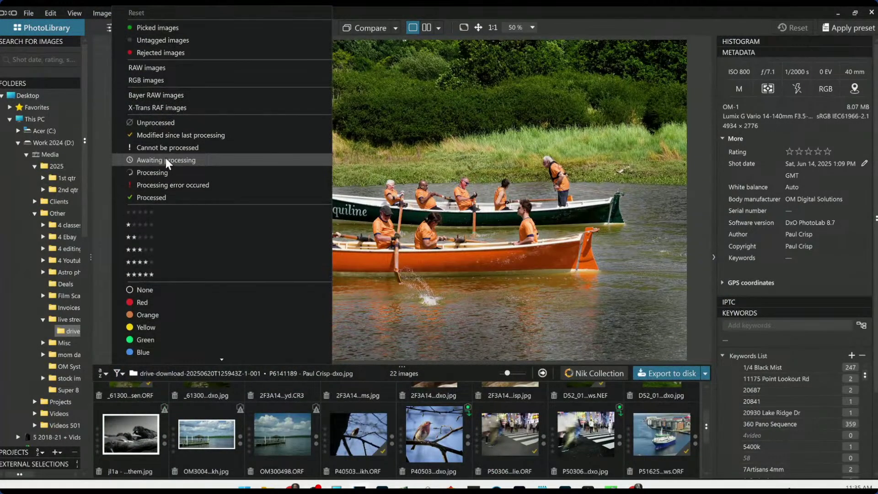
pyautogui.click(167, 69)
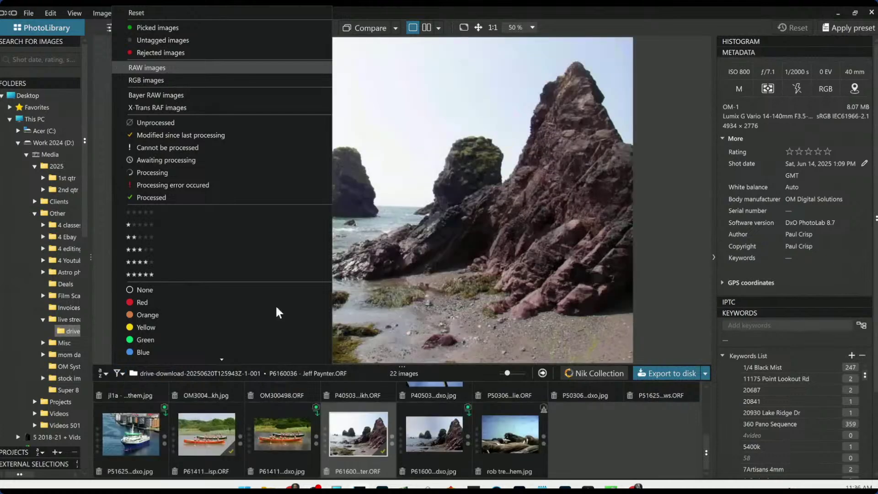
pyautogui.click(156, 67)
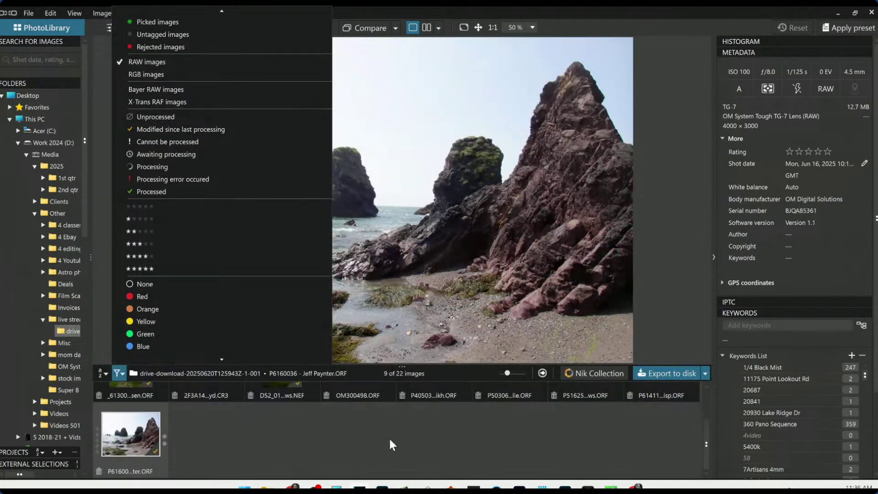
# Close the image filter options and open the raw lake pier photo OM300498.ORF in a large editing view.
pyautogui.click(361, 449)
pyautogui.scroll(1, 359, 439)
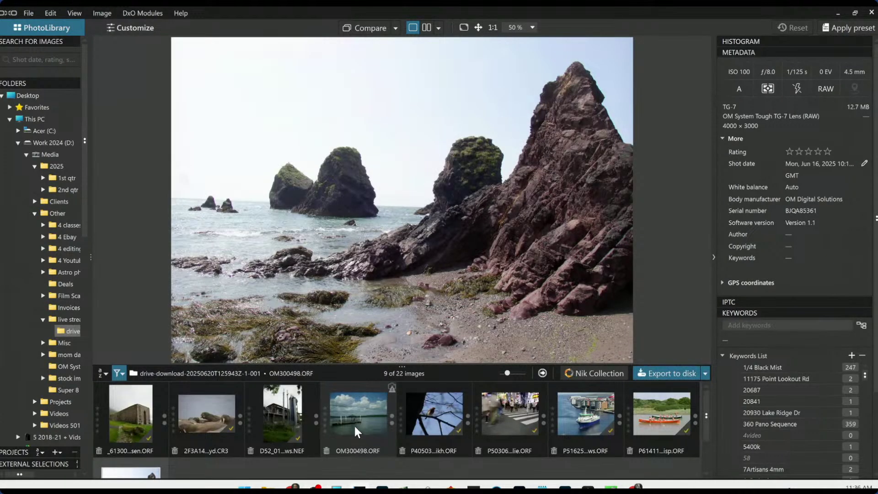
pyautogui.doubleClick(356, 428)
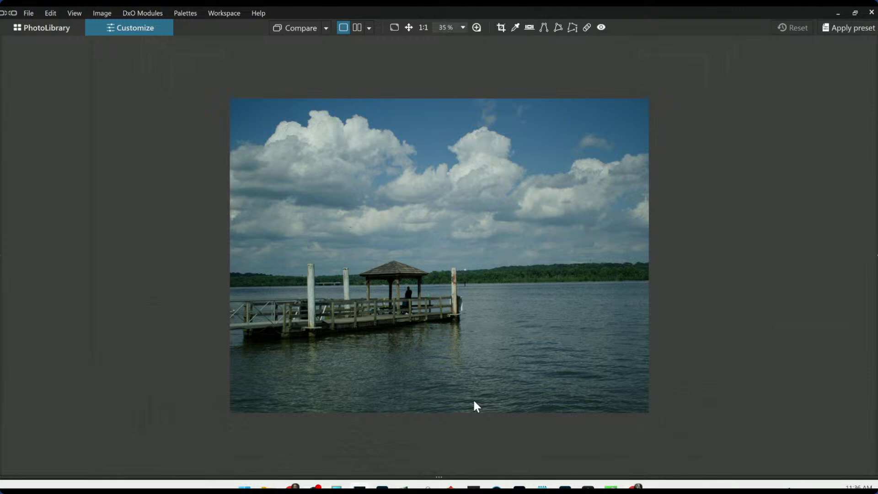
pyautogui.scroll(1, 476, 406)
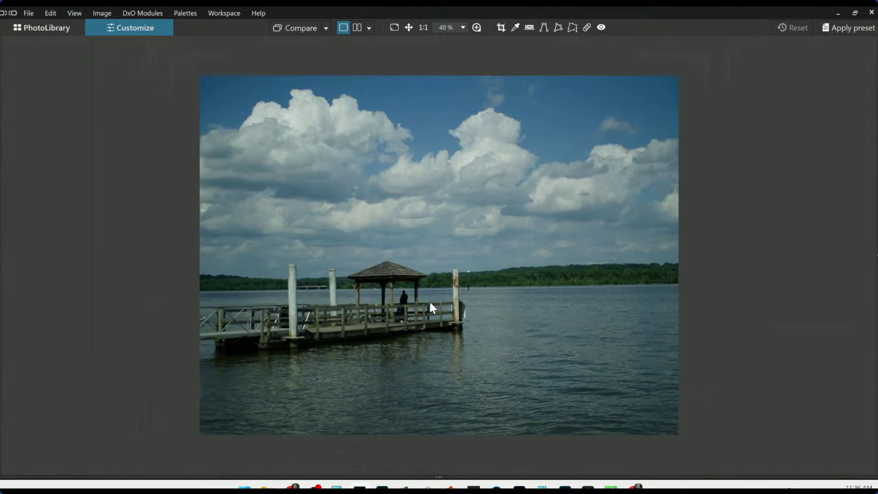
# Compare the raw lake pier photo in DxO PhotoLab with the submitted edit in Chrome, finishing on the submitted edit.
pyautogui.hotkey('alt', 'Tab')
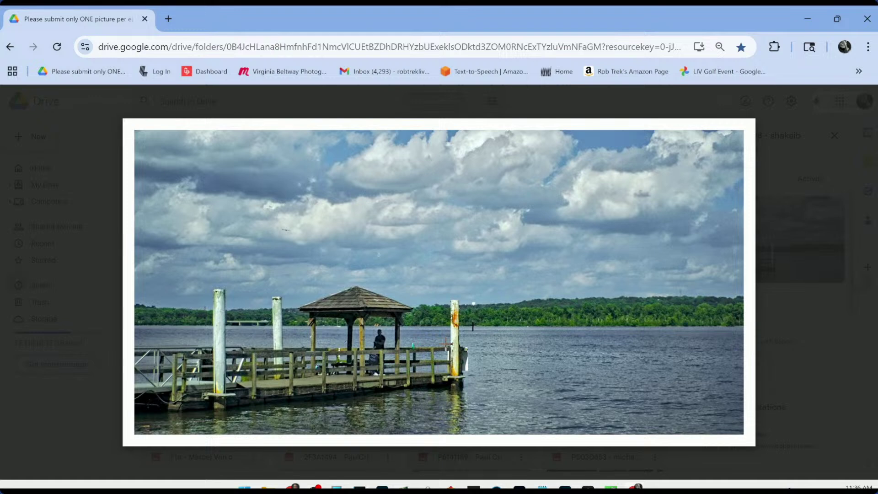
pyautogui.hotkey('alt', 'Tab')
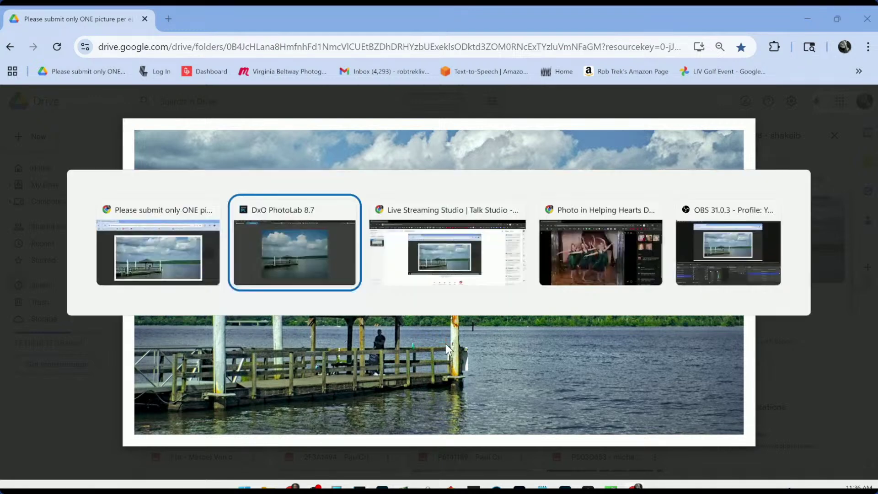
pyautogui.hotkey('alt', 'Tab')
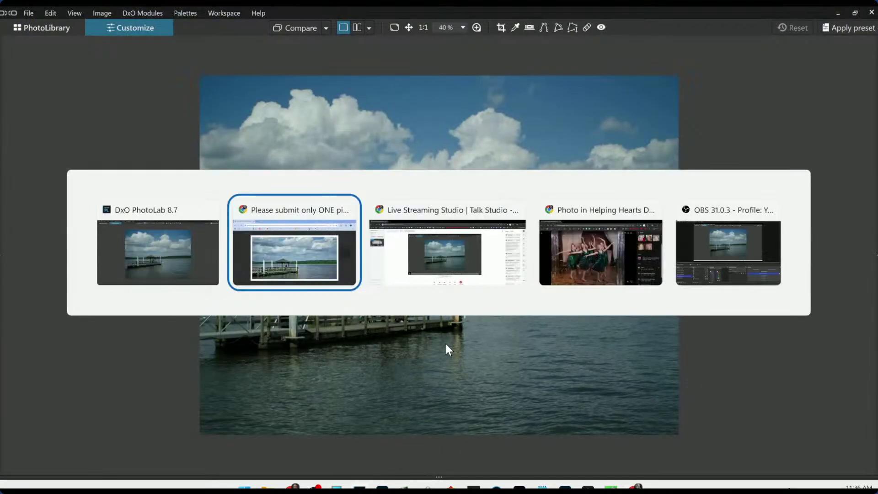
pyautogui.hotkey('alt', 'Tab')
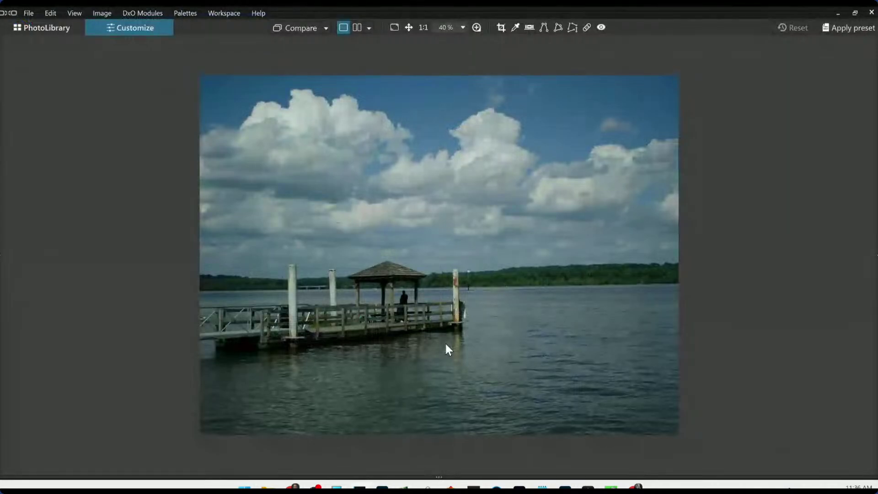
pyautogui.hotkey('alt', 'Tab')
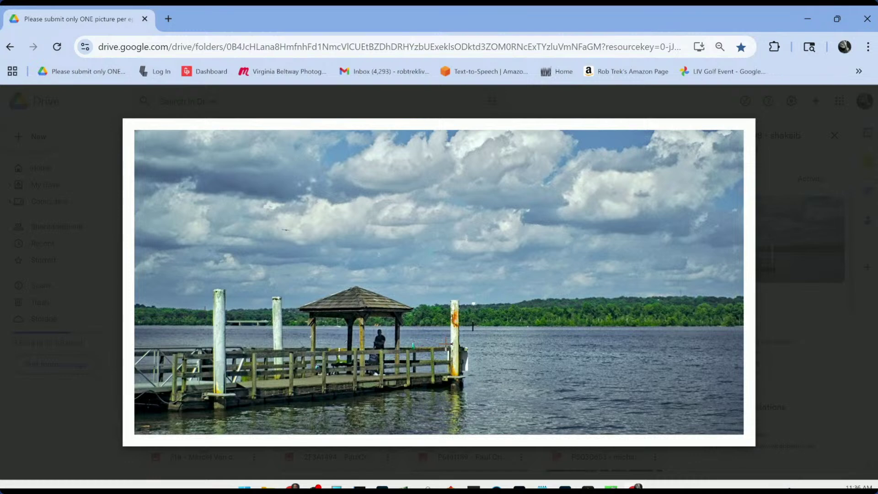
pyautogui.hotkey('alt', 'Tab')
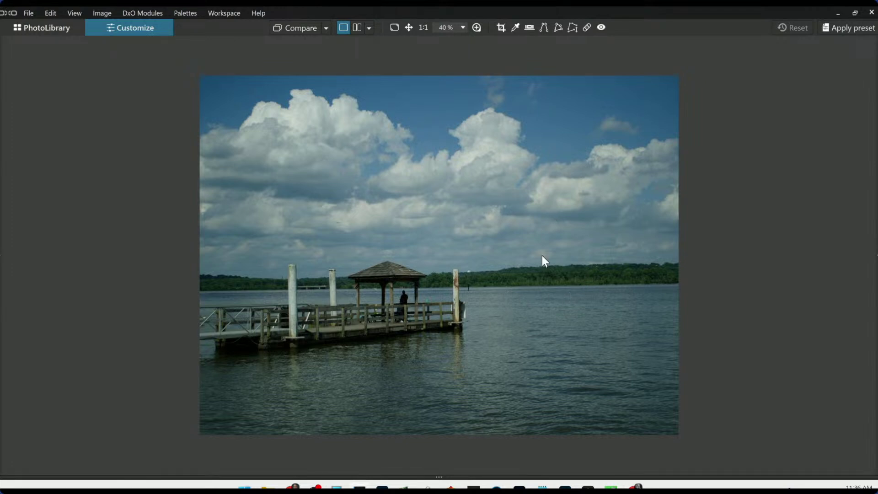
pyautogui.hotkey('alt', 'Tab')
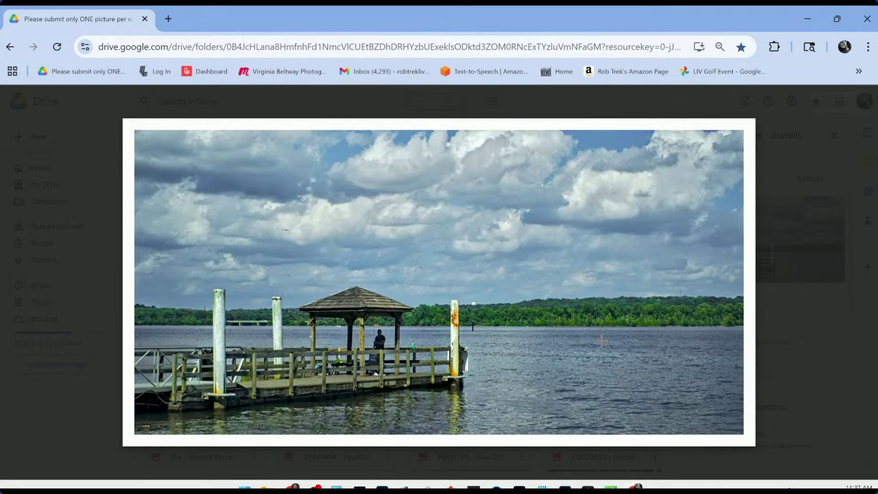
# Close the lake pier preview and move all submissions from the OM300498 edit through the D52_0143 photo to the trash.
pyautogui.click(776, 239)
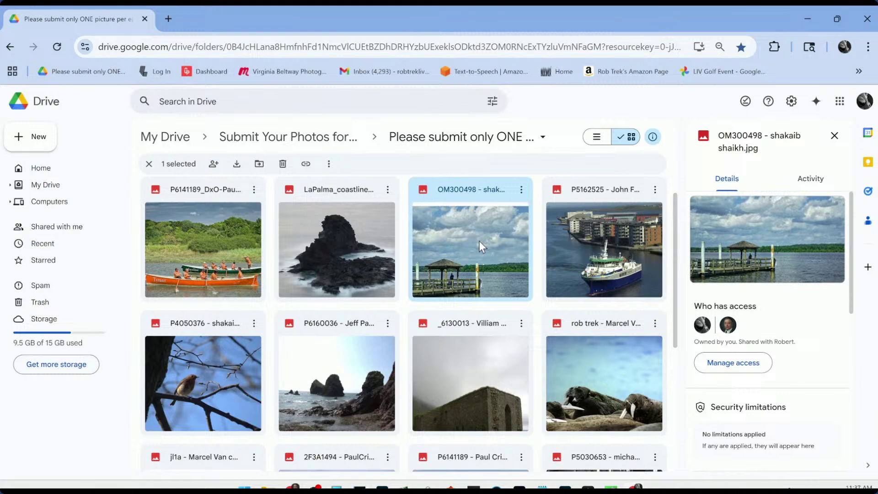
pyautogui.scroll(-5, 494, 273)
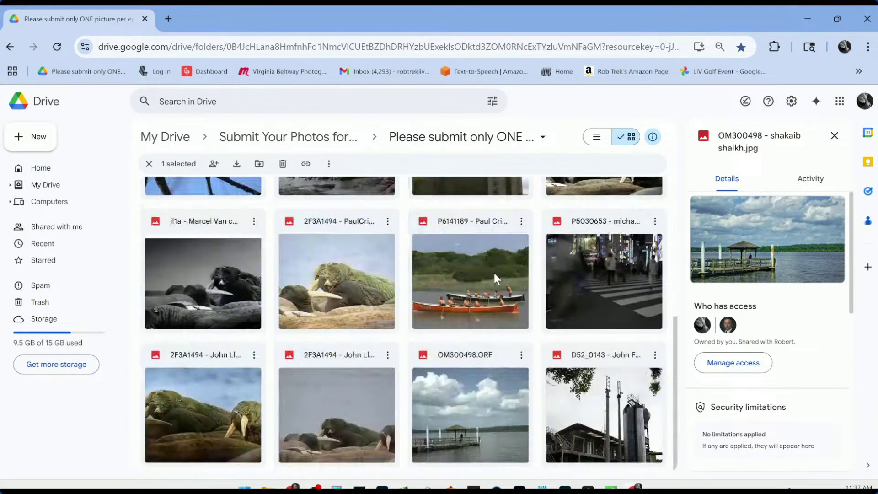
pyautogui.keyDown('shift'); pyautogui.click(600, 420); pyautogui.keyUp('shift')
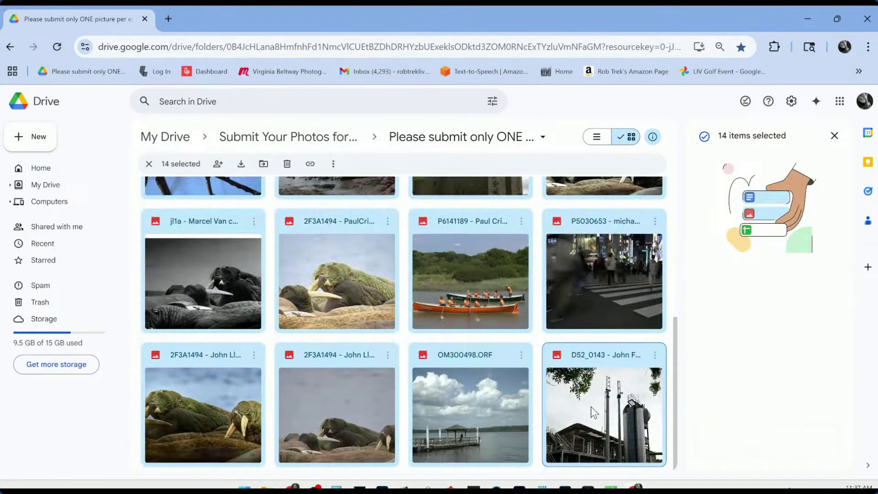
pyautogui.click(287, 170)
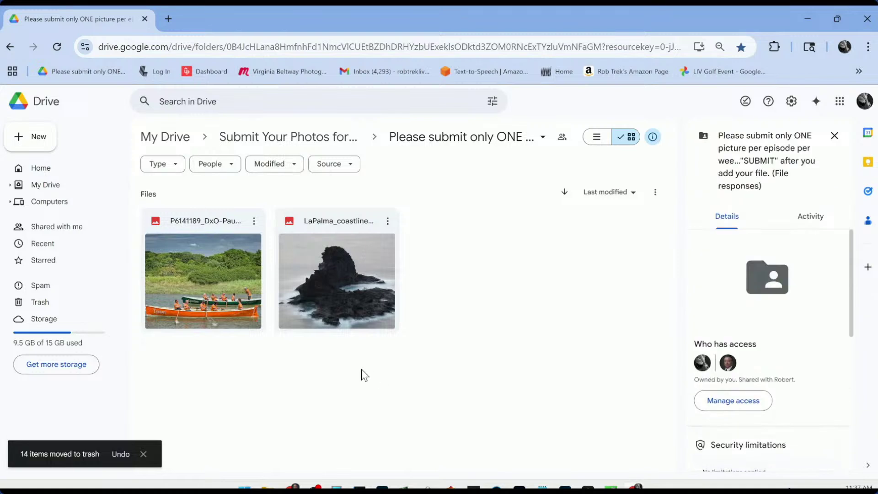
# Move the submitted rowing-boats photo P6141189_DxO to the trash and select the remaining LaPalma coastline DNG file.
pyautogui.click(184, 297)
pyautogui.click(283, 165)
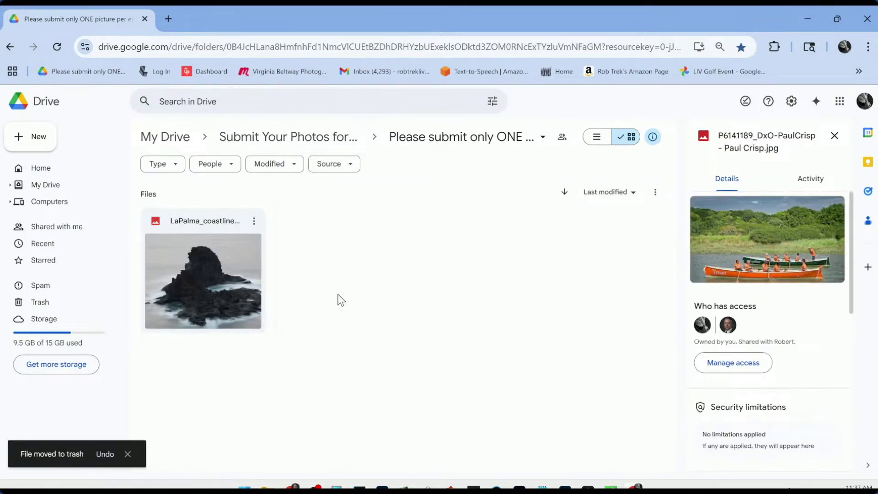
pyautogui.click(204, 286)
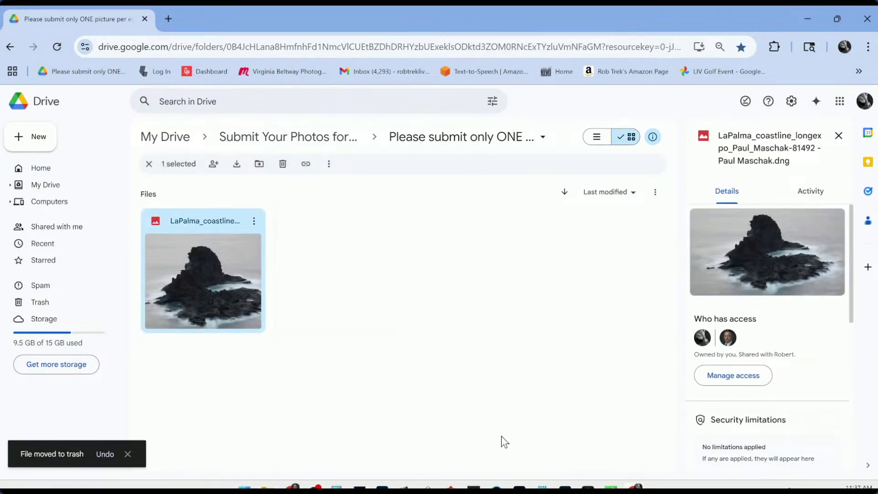